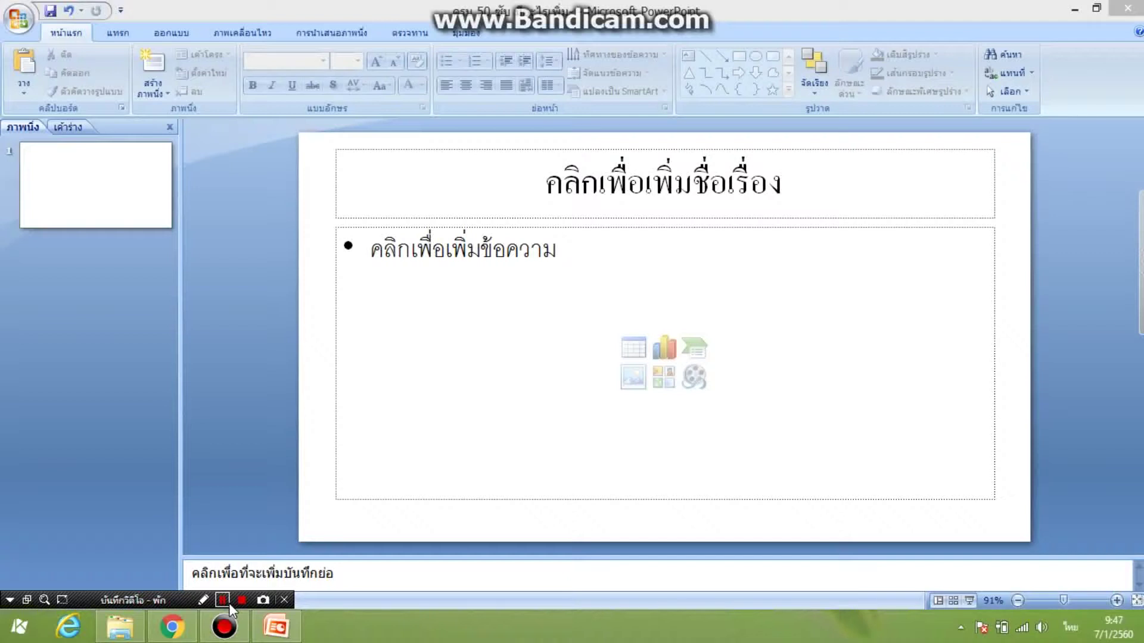
Step: Select the title and content placeholders on slide 1 and delete them both
left_click(229, 603)
left_click(333, 165)
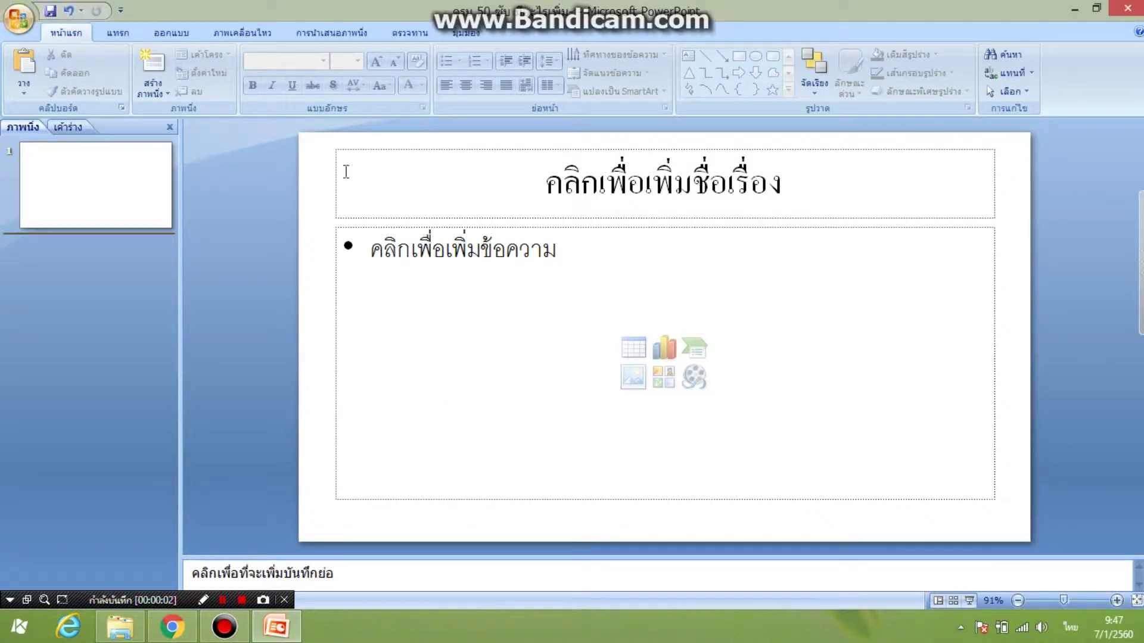
left_click_drag(998, 518, 325, 140)
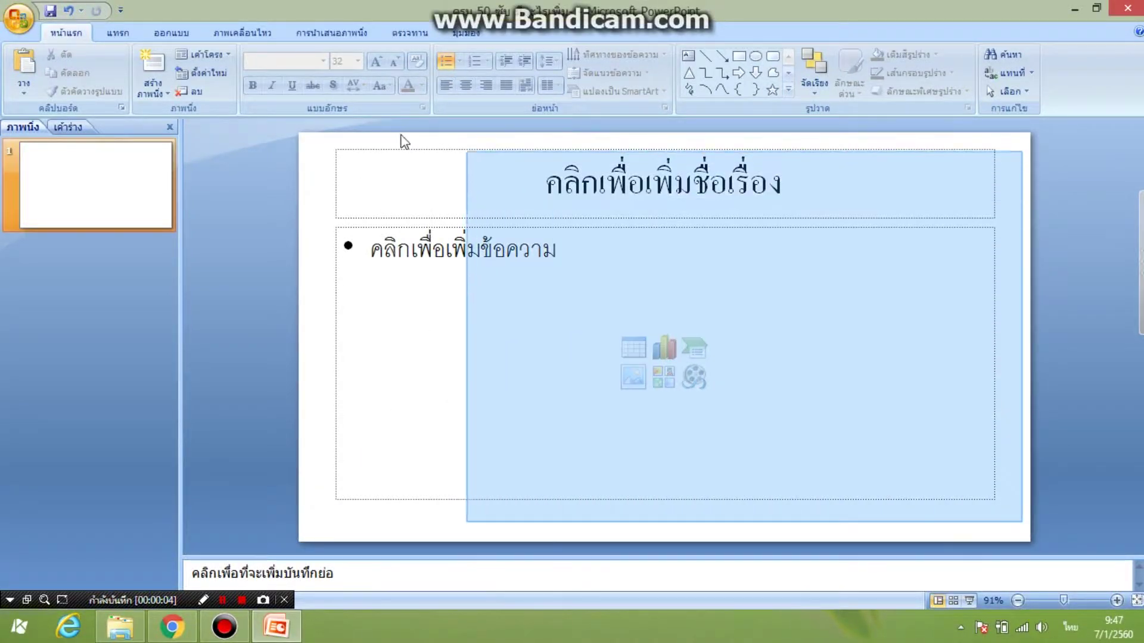
right_click(361, 153)
left_click(375, 160)
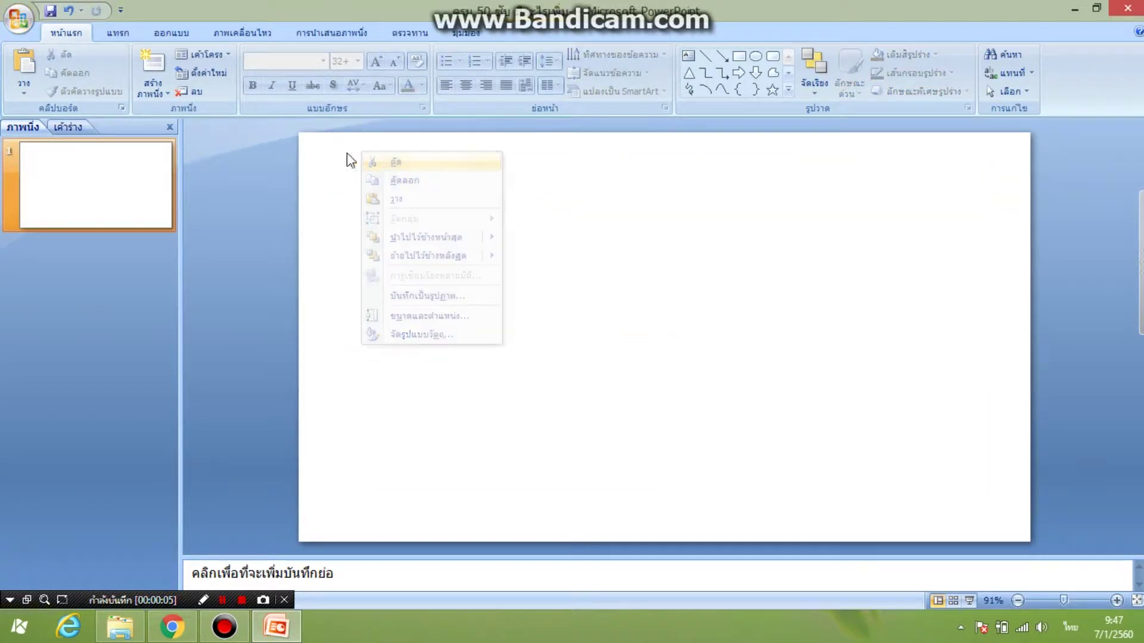
left_click(116, 34)
Step: Apply the grey theme with diagonal light rays from the Design themes gallery
left_click(172, 33)
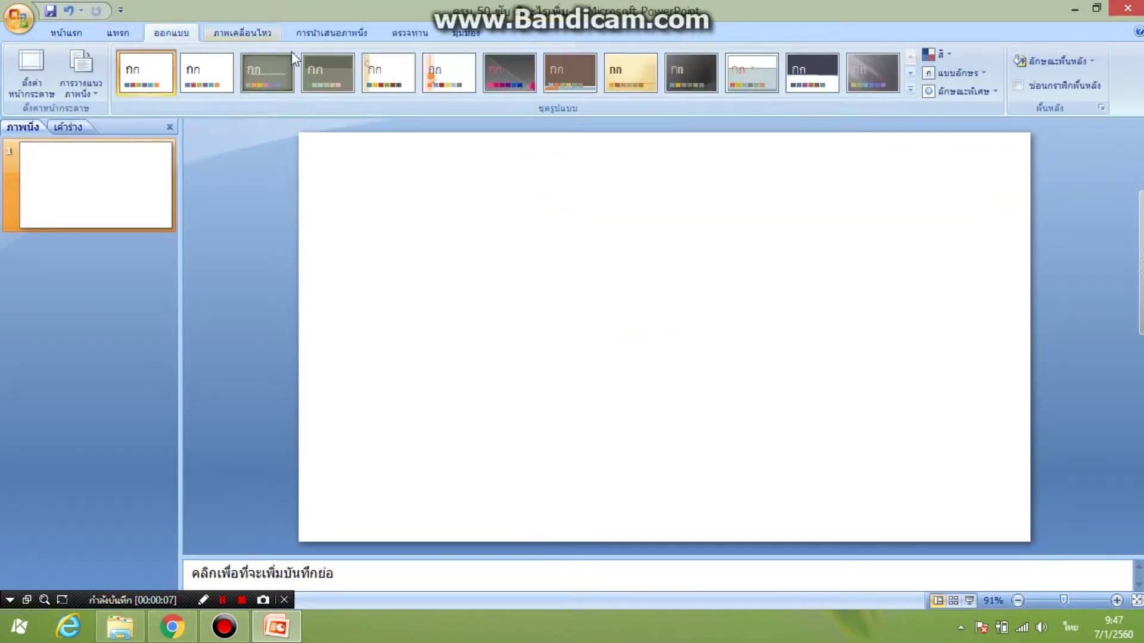
left_click(910, 92)
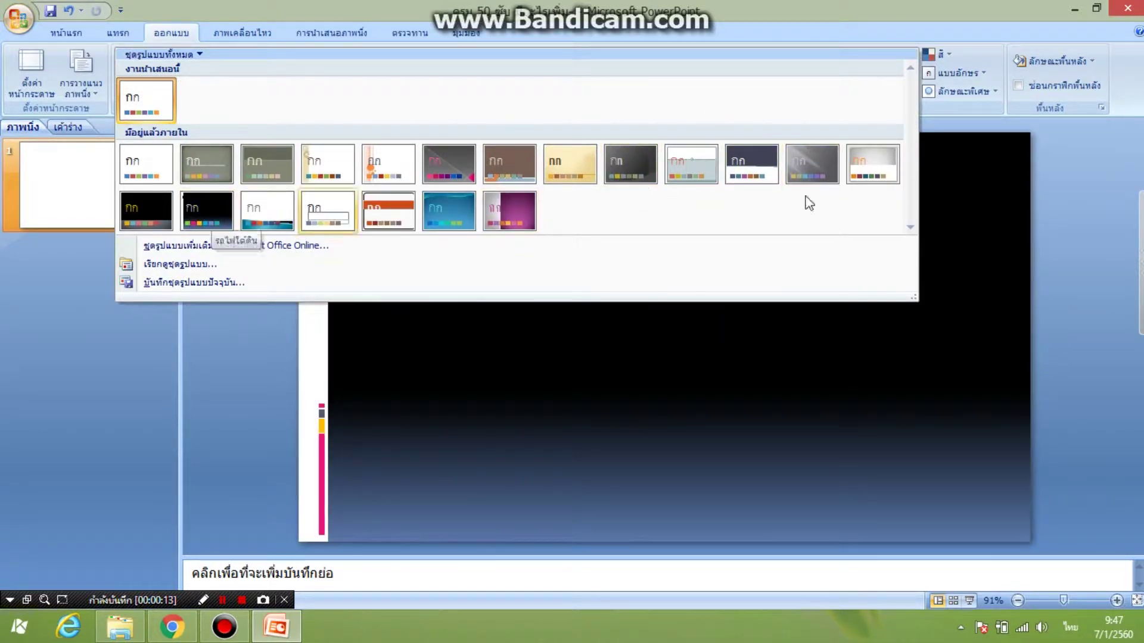
left_click(792, 165)
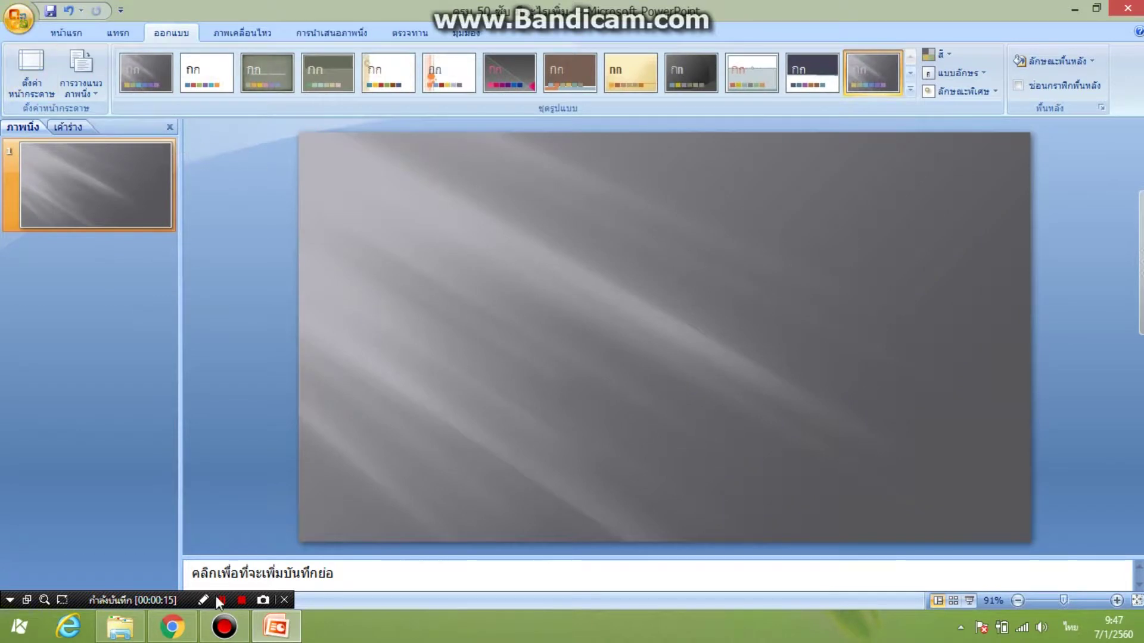
left_click(120, 626)
Step: Place the K logo image on the slide and shrink it to about 3.6 × 3.6 cm
mouse_move(718, 450)
left_mouse_down()
mouse_move(936, 326)
mouse_move(948, 223)
left_mouse_up()
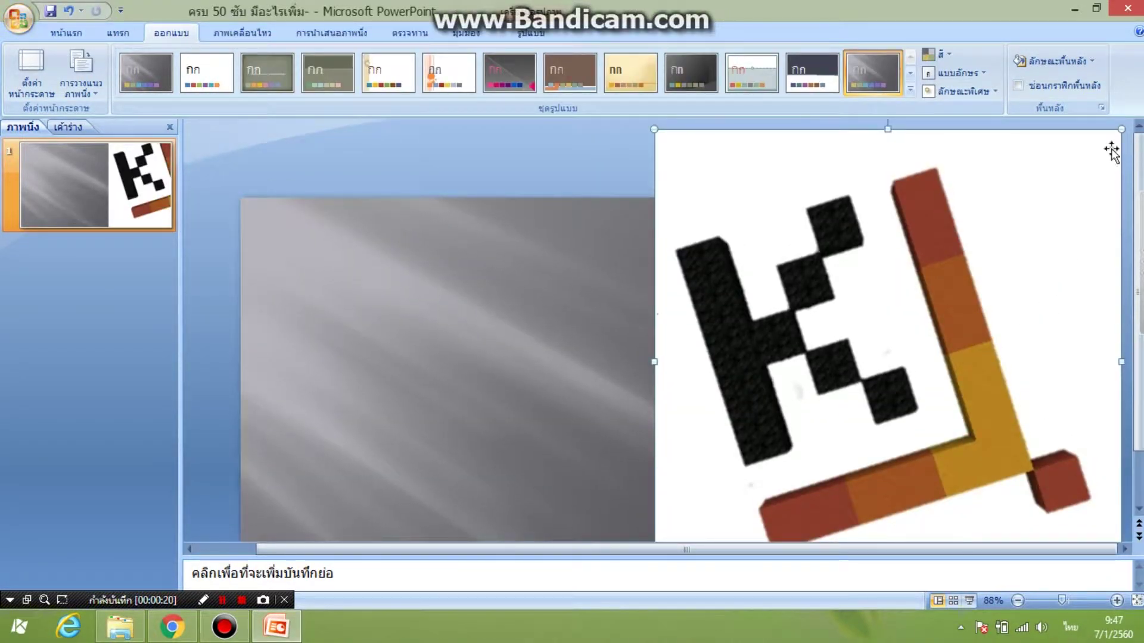
mouse_move(1121, 129)
left_mouse_down()
mouse_move(740, 493)
mouse_move(656, 341)
left_mouse_up()
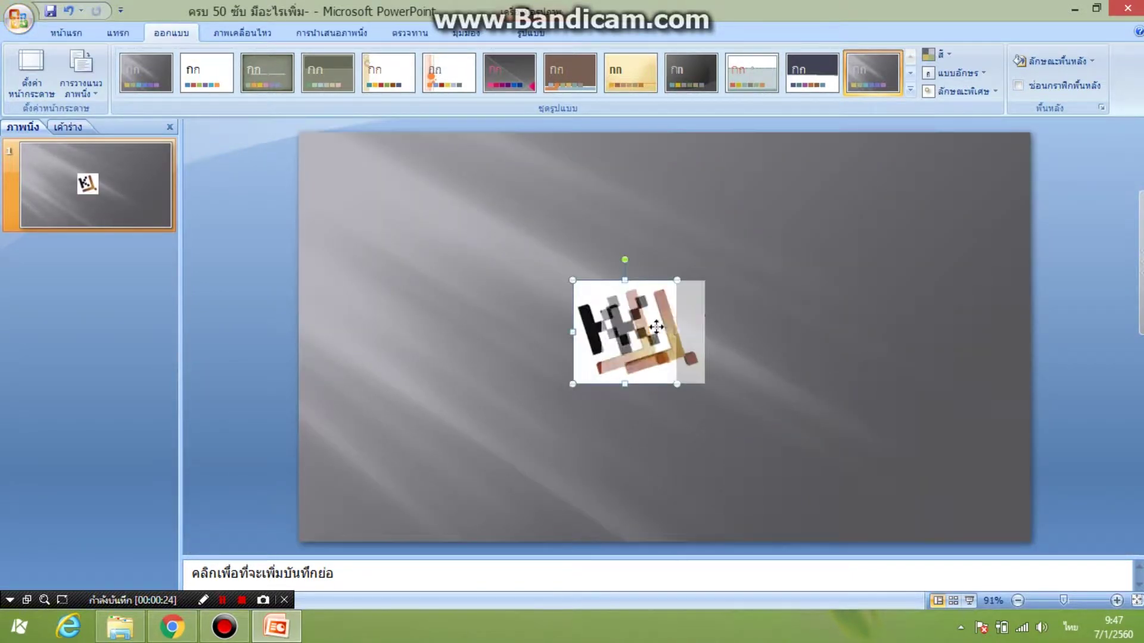
left_click(127, 33)
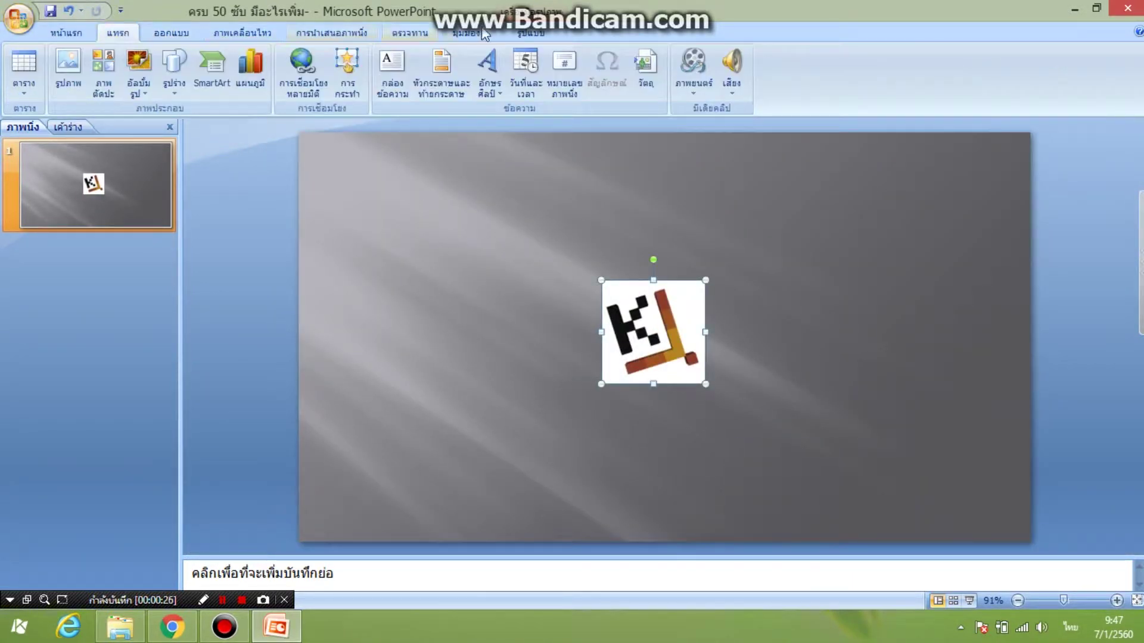
left_click(530, 33)
left_click(656, 98)
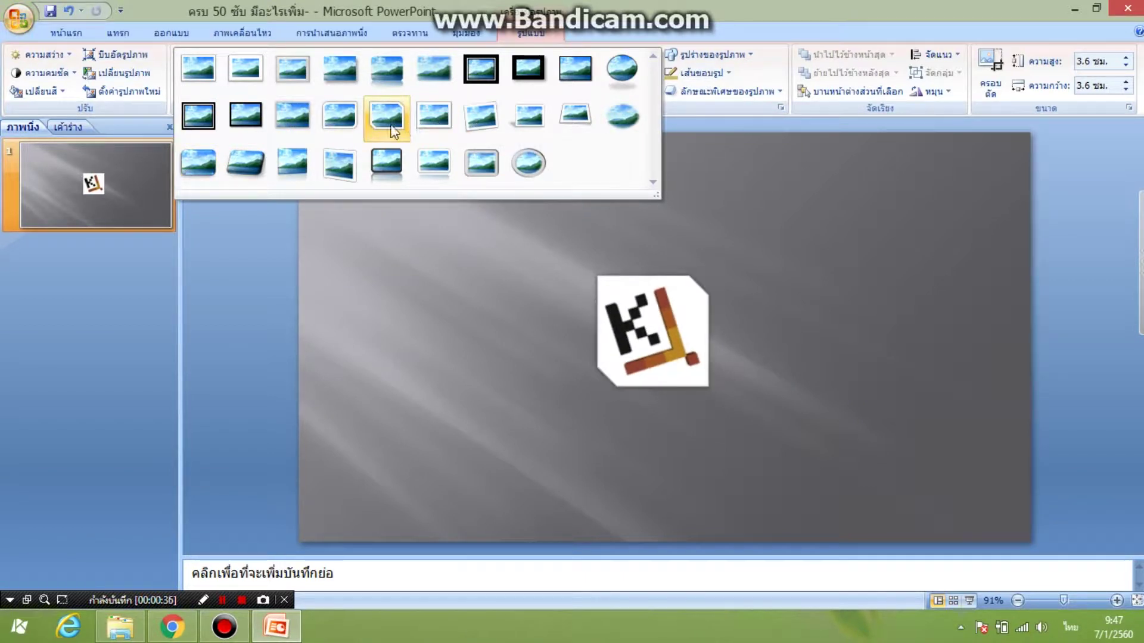
Step: Apply a rounded-corner picture style to the K logo and fine-tune the corner rounding
left_click(351, 123)
left_click(790, 305)
left_click(628, 312)
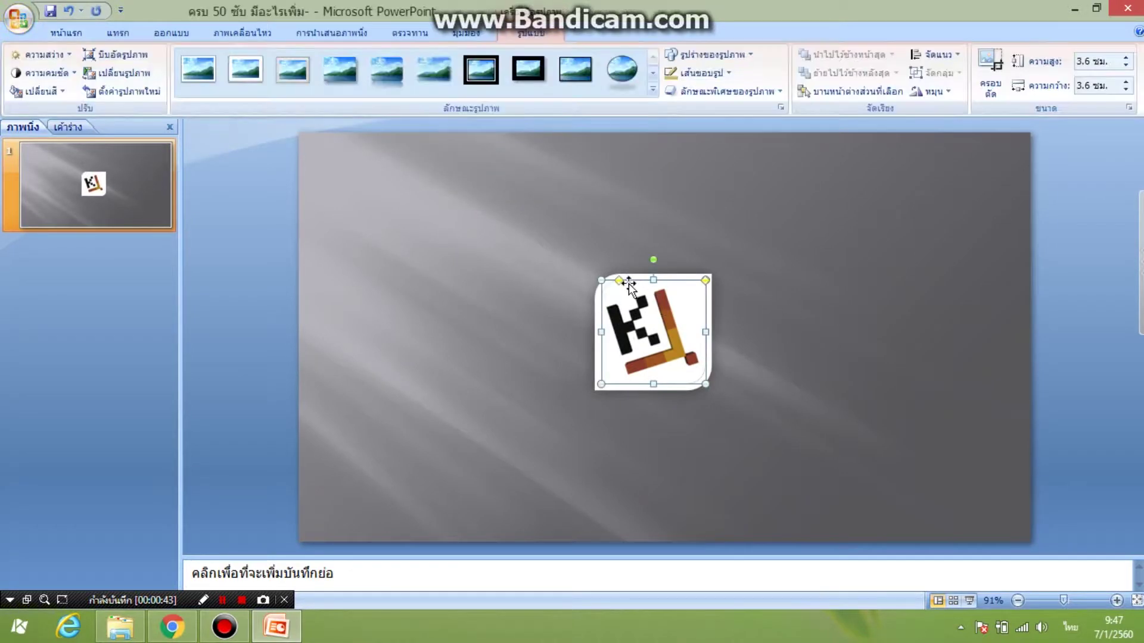
left_click_drag(619, 280, 609, 281)
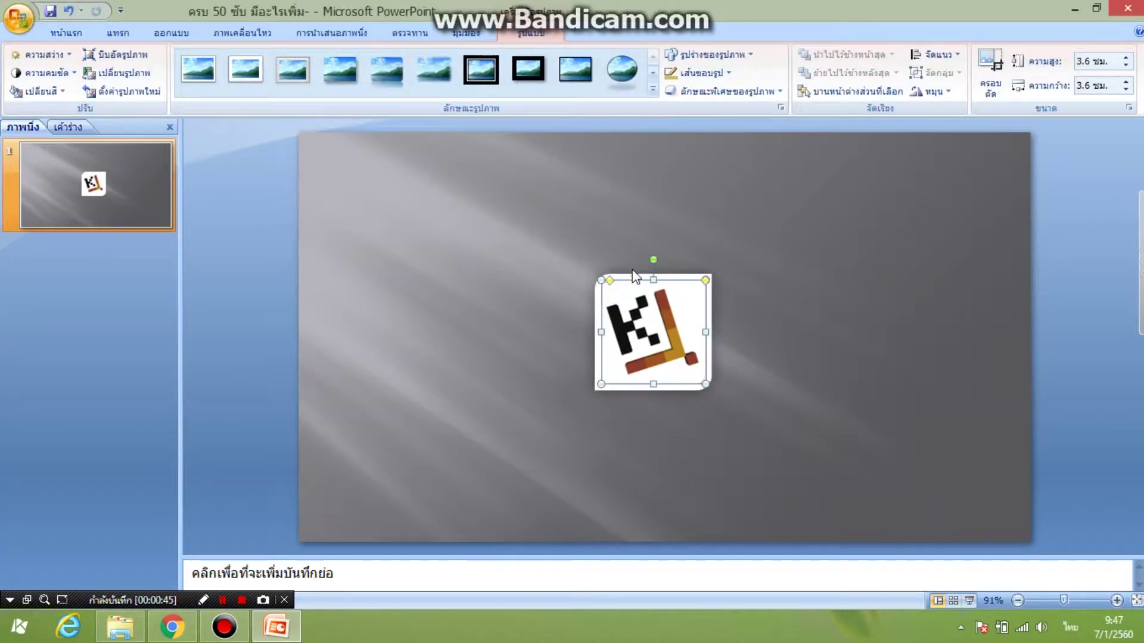
left_click(780, 294)
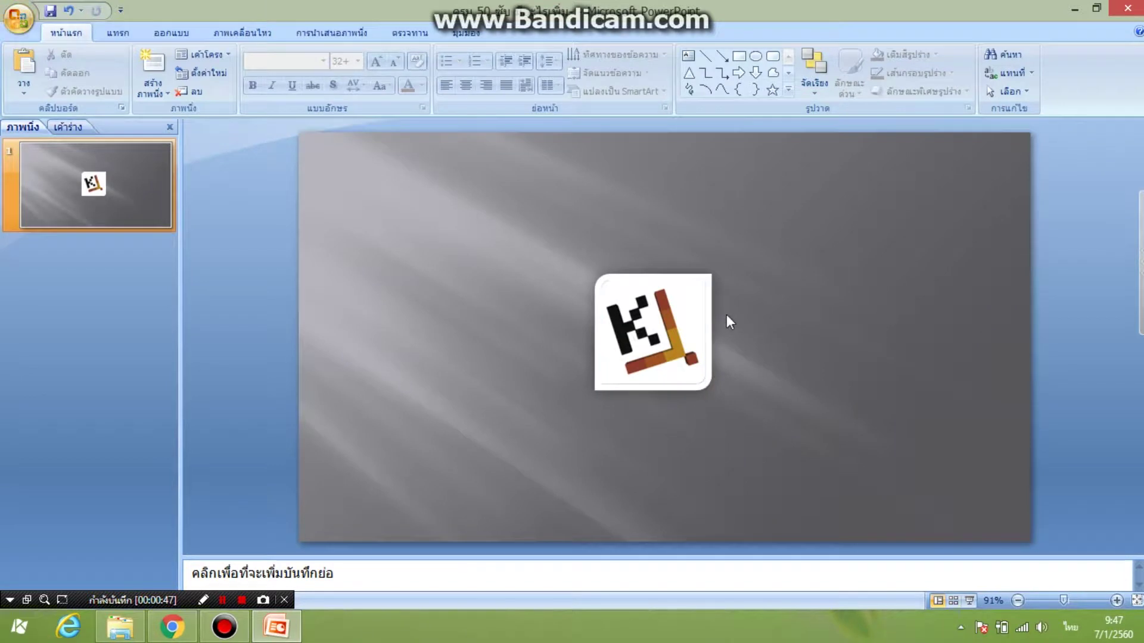
Step: Insert a text box below the logo, type the name caption, and select its text
left_click(128, 37)
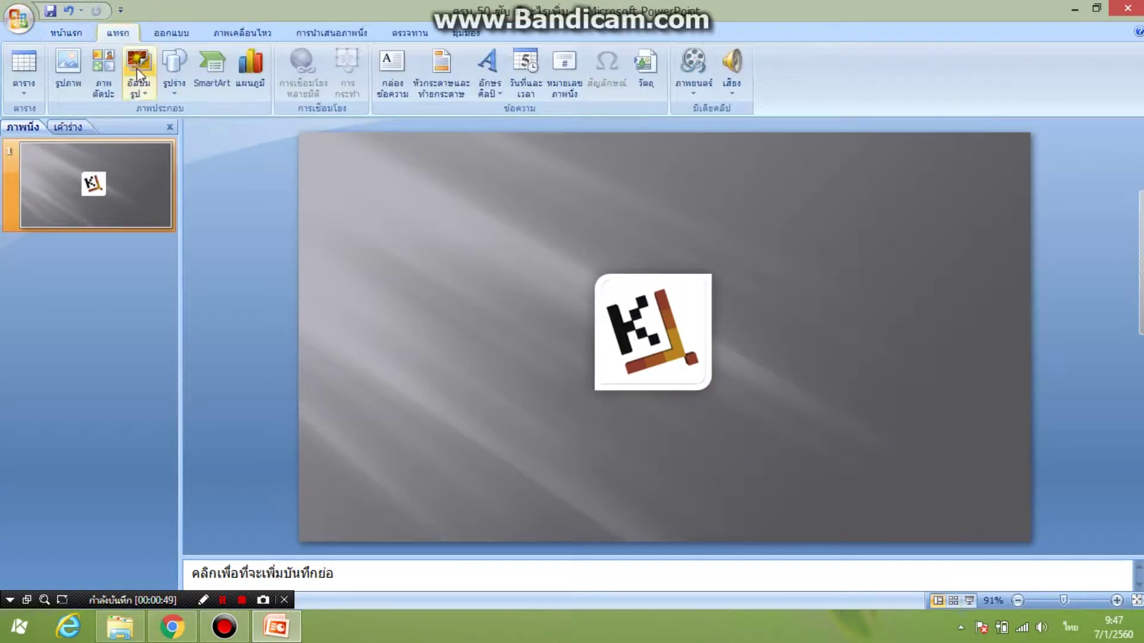
left_click(176, 88)
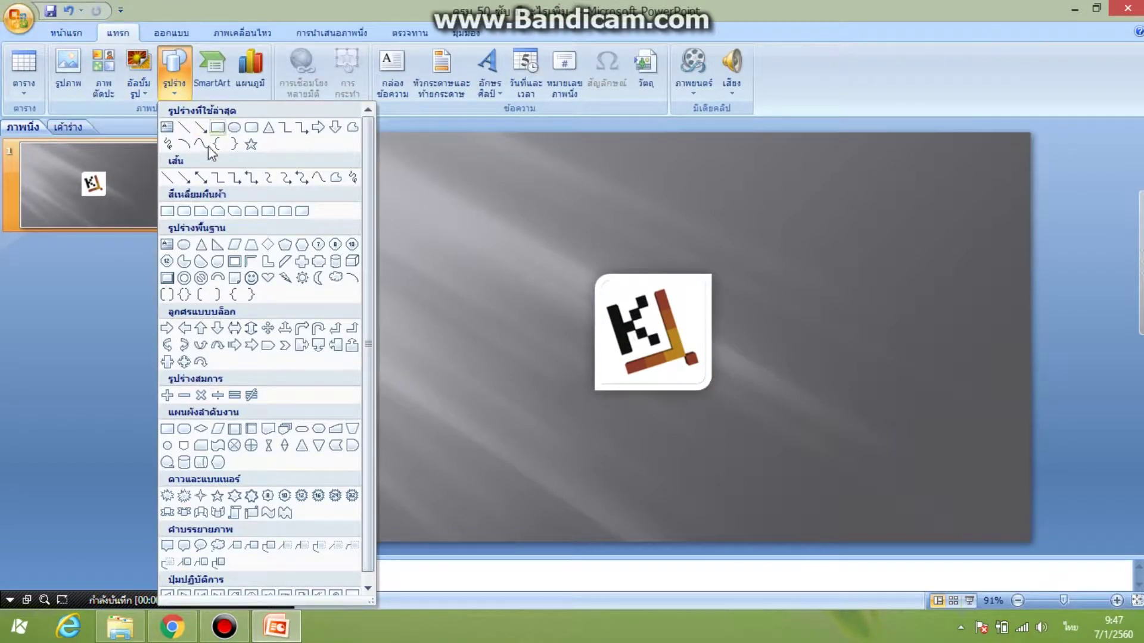
left_click(166, 128)
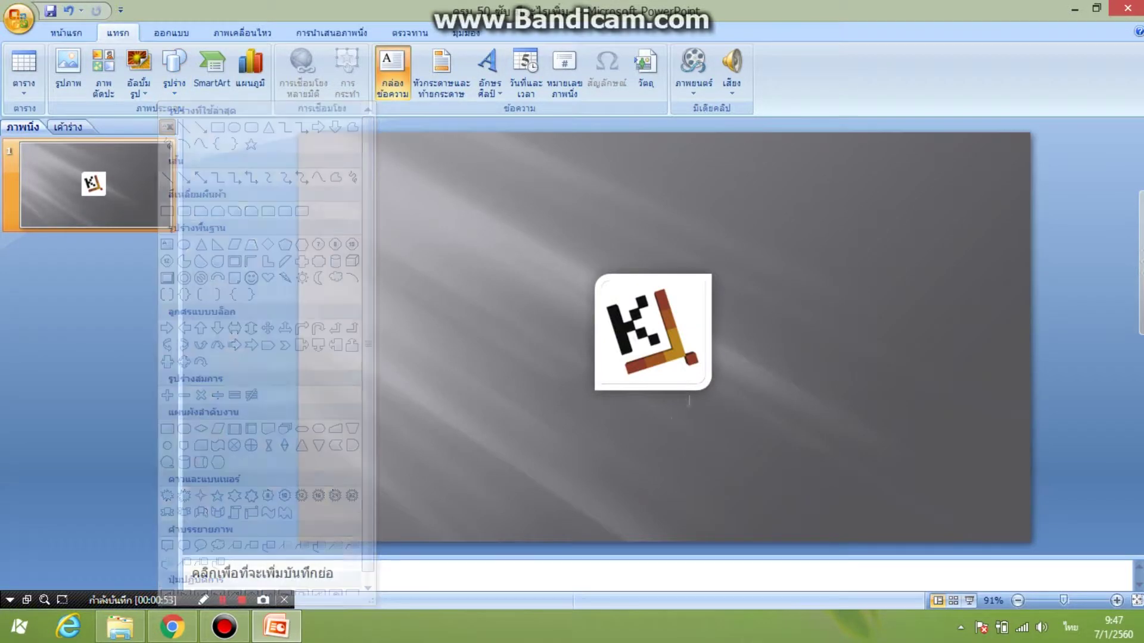
left_click(655, 438)
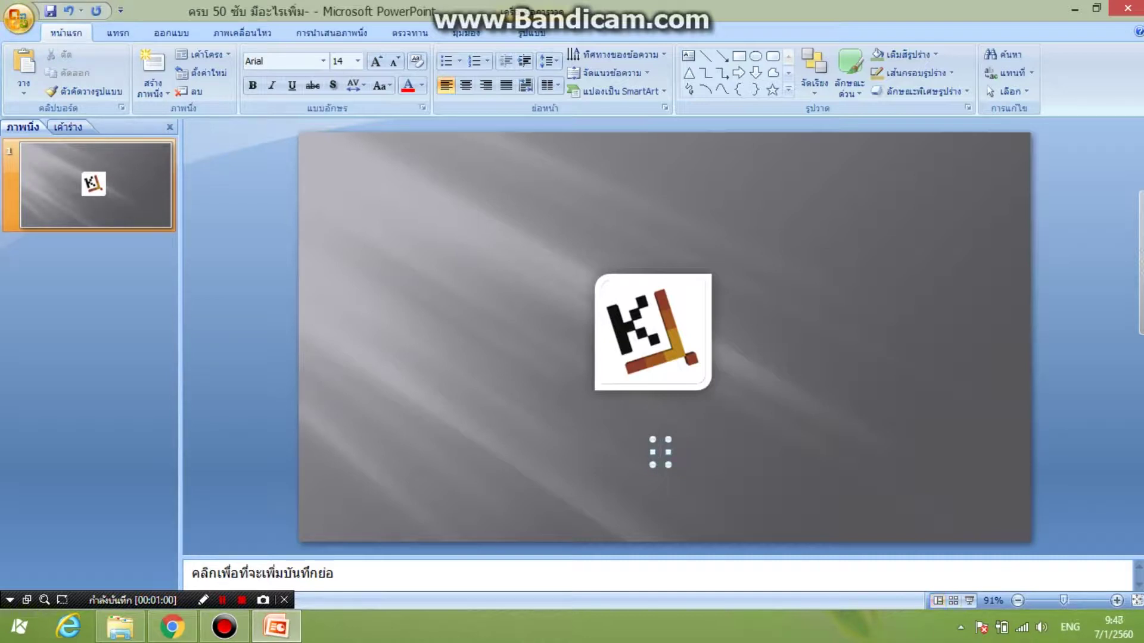
type("kwanch")
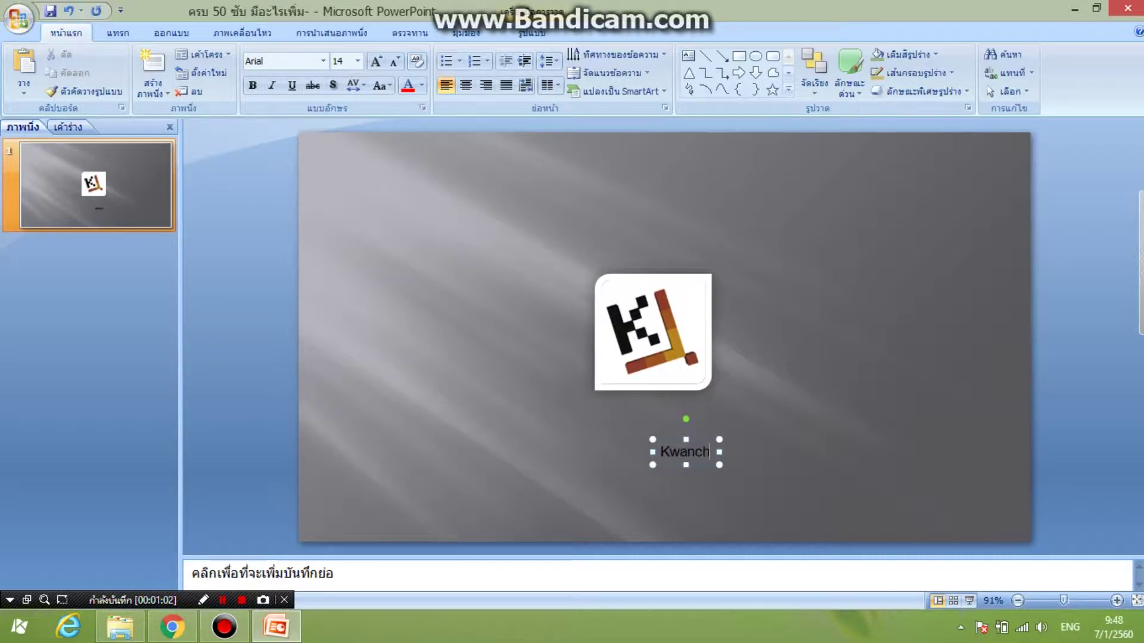
type("ai Min")
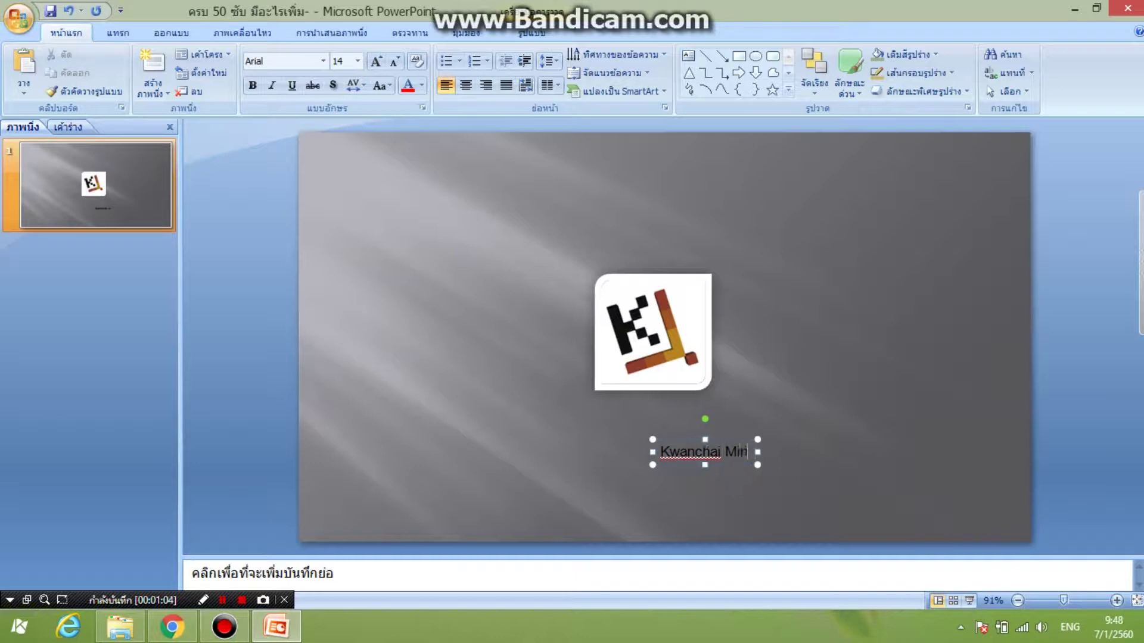
type("ecraft")
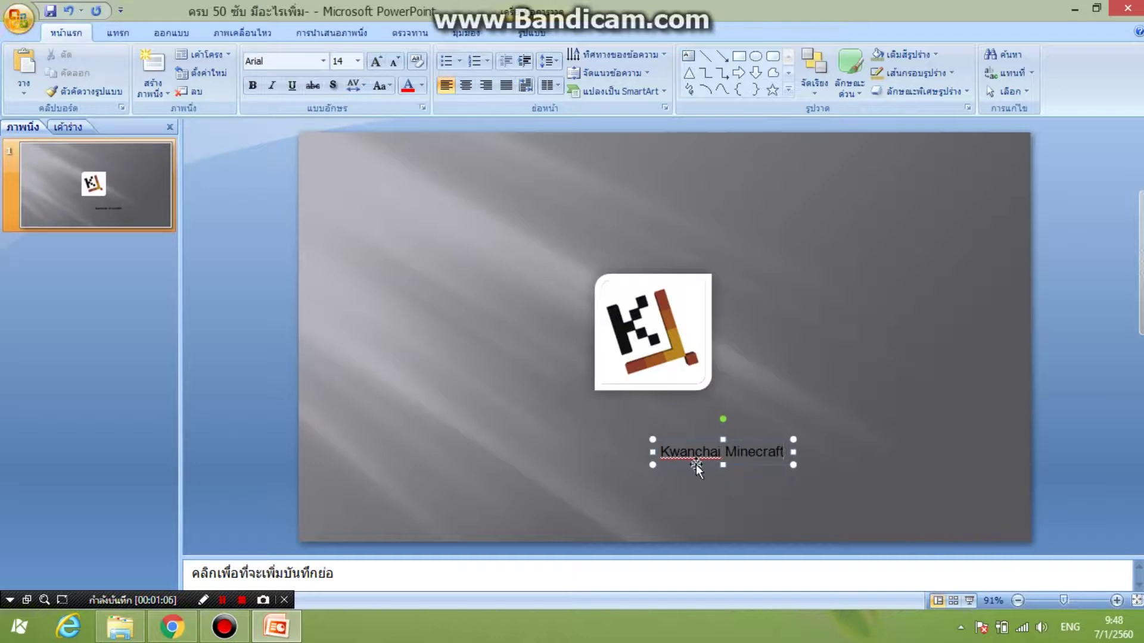
left_click_drag(785, 453, 658, 453)
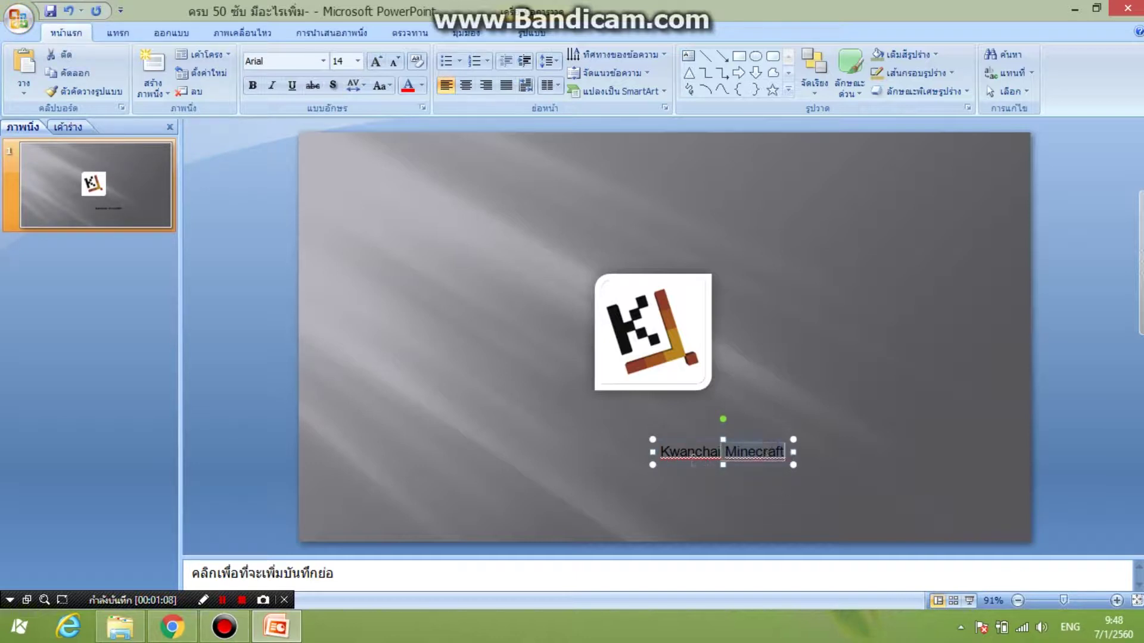
Step: Give the caption the bold black WordArt style, widen its box, and move it under the logo
left_click(550, 34)
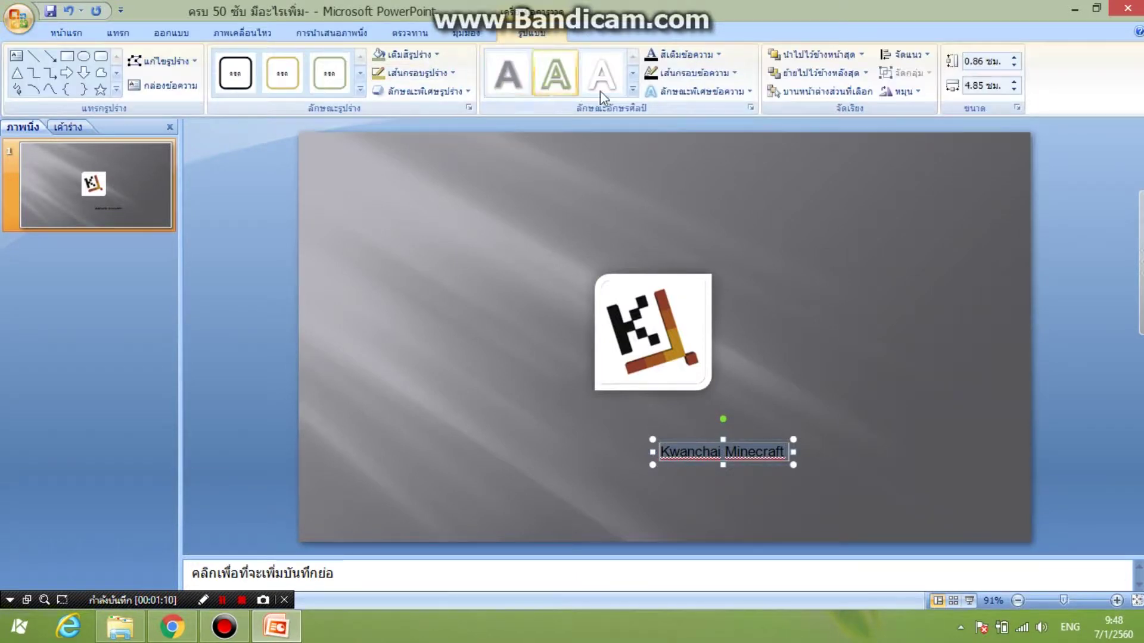
left_click(632, 91)
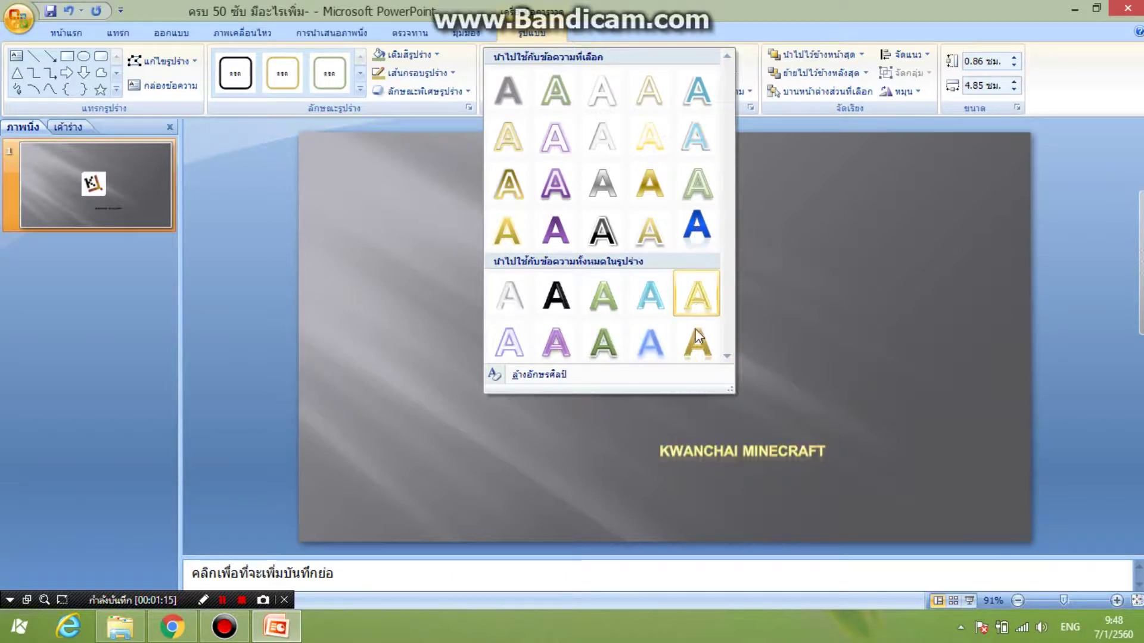
left_click(564, 297)
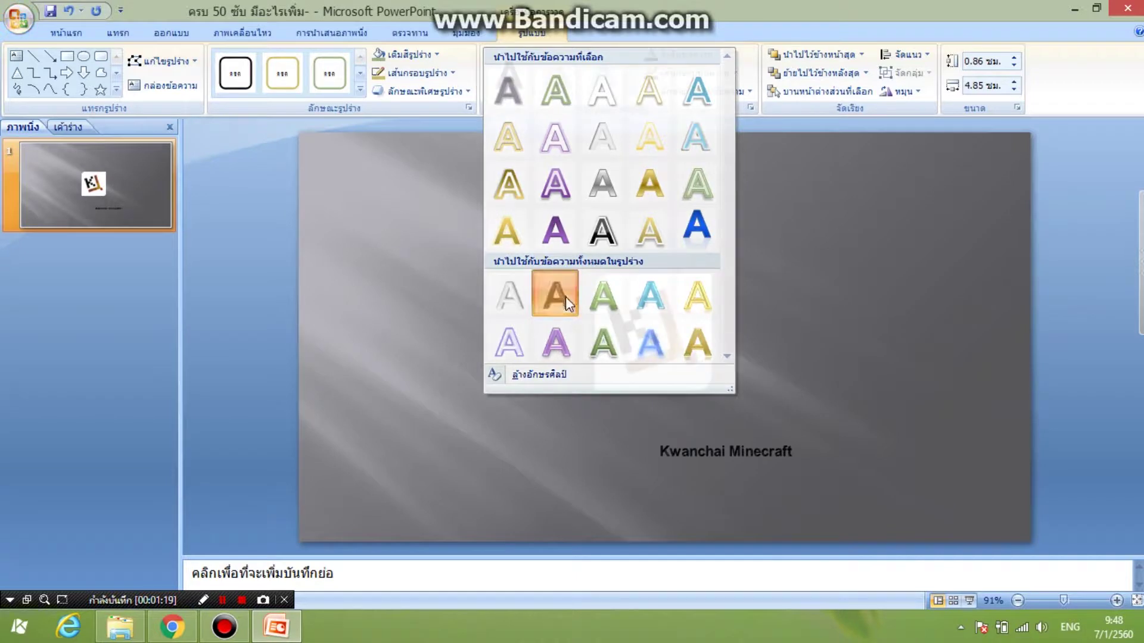
left_click_drag(802, 464, 905, 511)
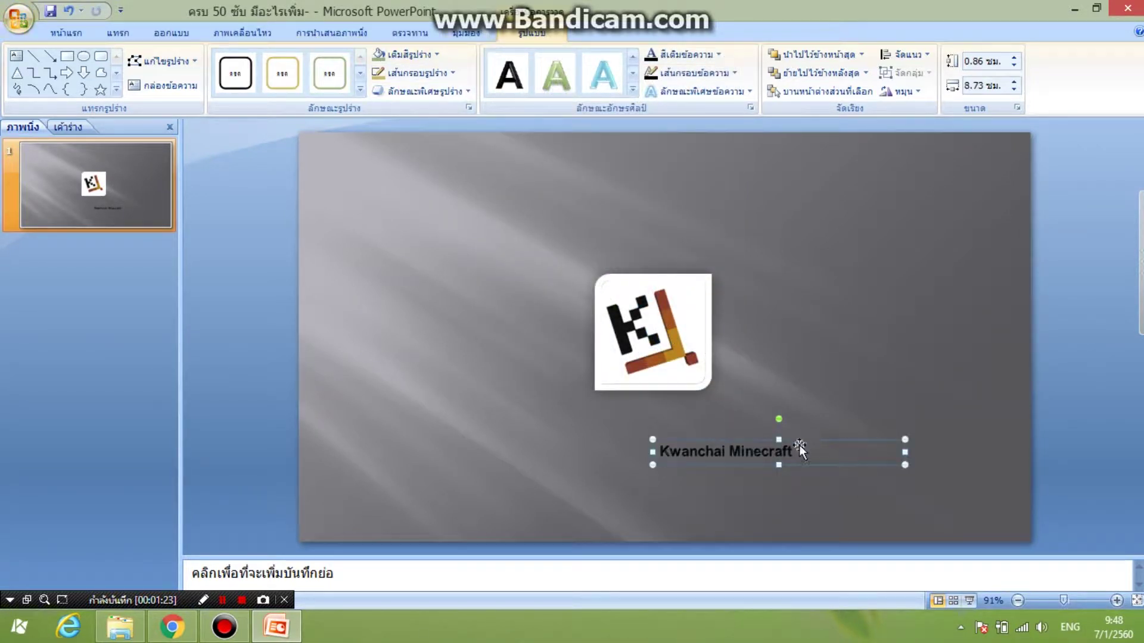
mouse_move(801, 444)
left_mouse_down()
mouse_move(705, 439)
mouse_move(684, 423)
mouse_move(549, 424)
left_mouse_up()
Step: Change the caption font to Blackadder ITC, after first trying Algerian
left_click(158, 33)
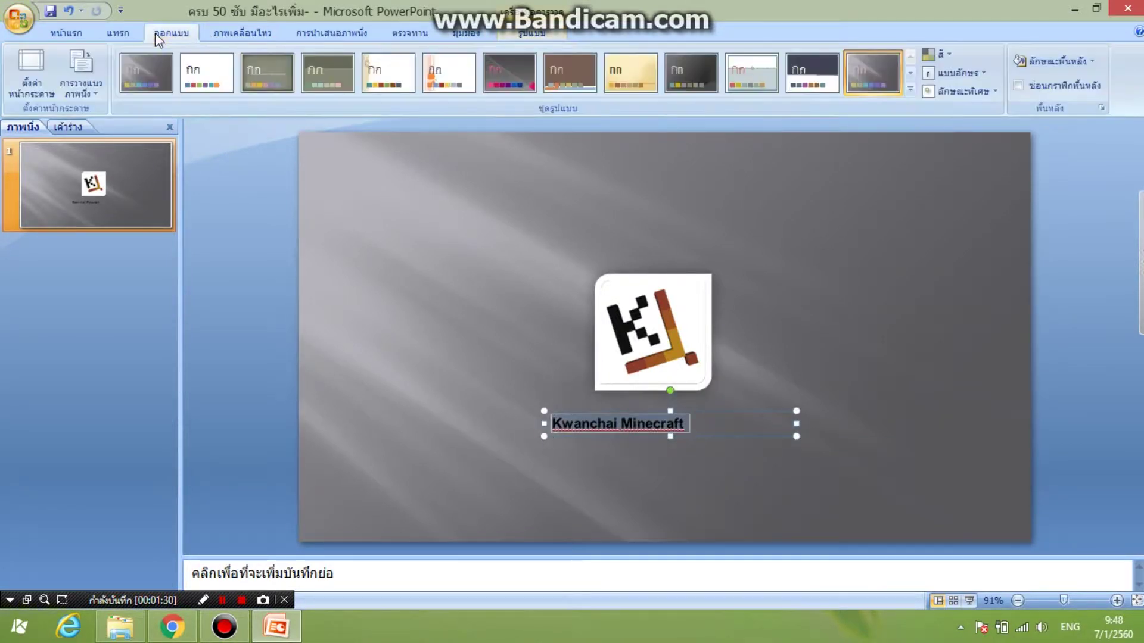
left_click(119, 32)
left_click(65, 33)
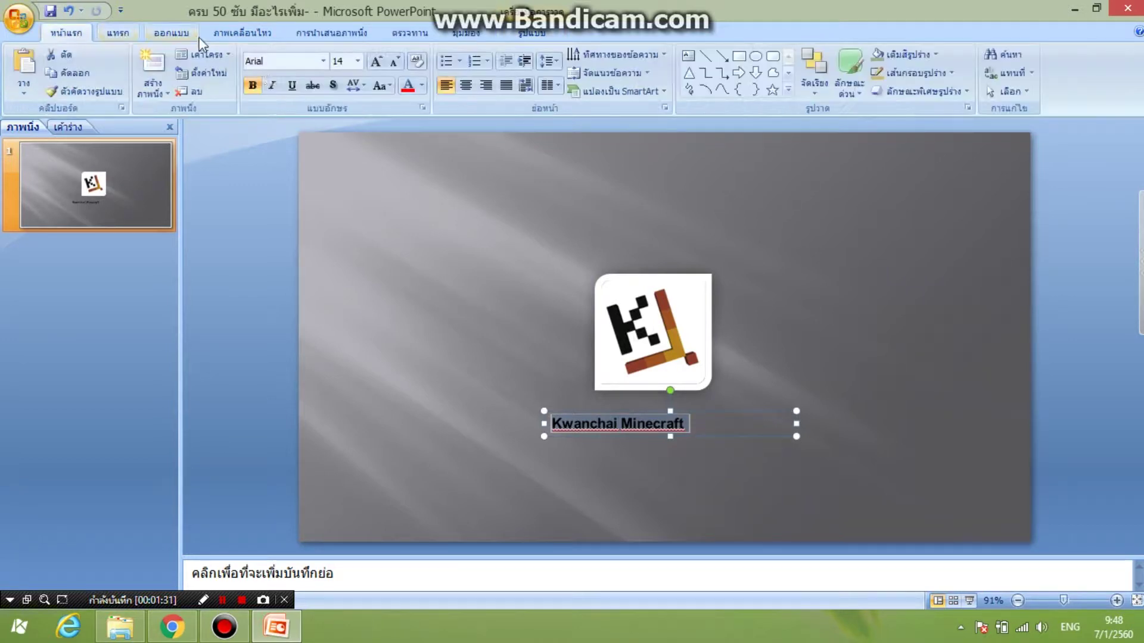
left_click(323, 61)
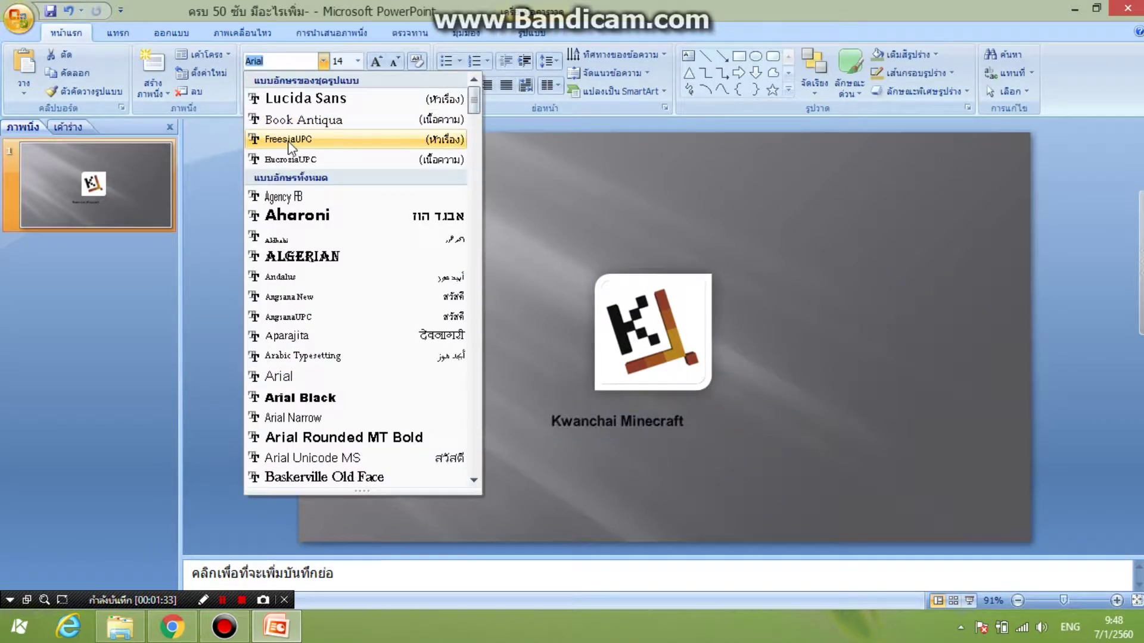
left_click(286, 257)
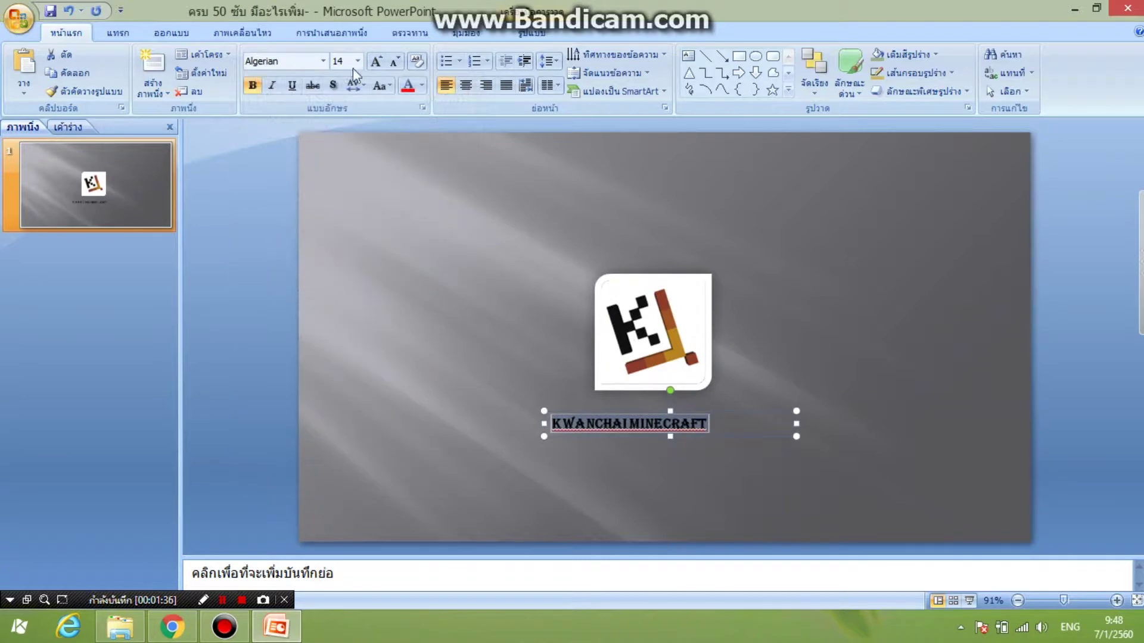
left_click(323, 61)
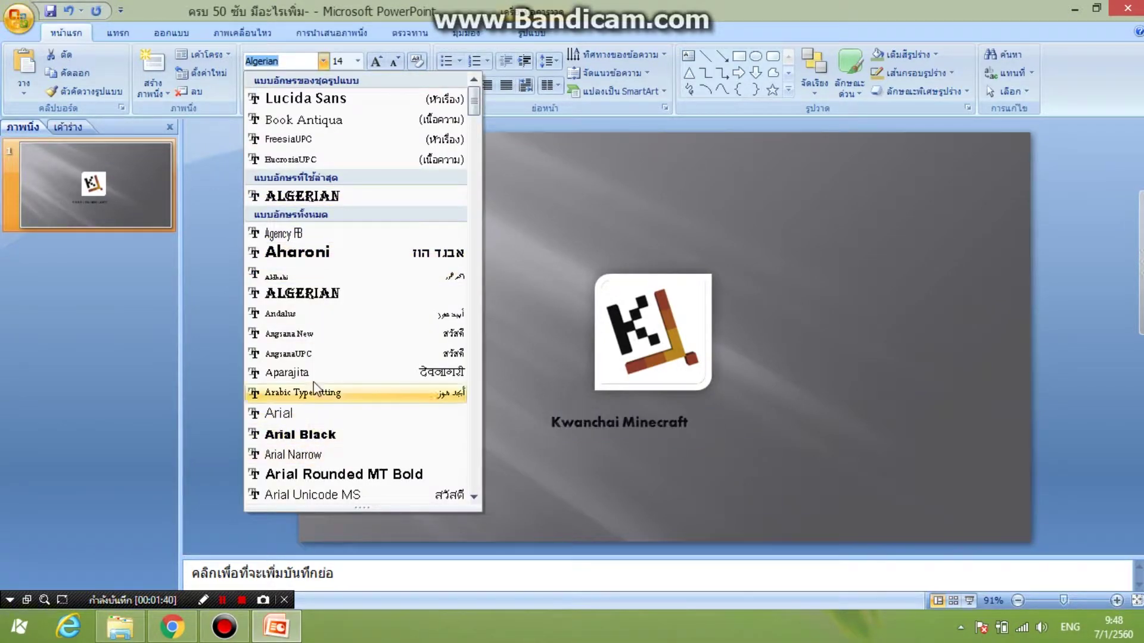
scroll(304, 399, "down", 2)
scroll(315, 388, "down", 1)
scroll(323, 381, "down", 1)
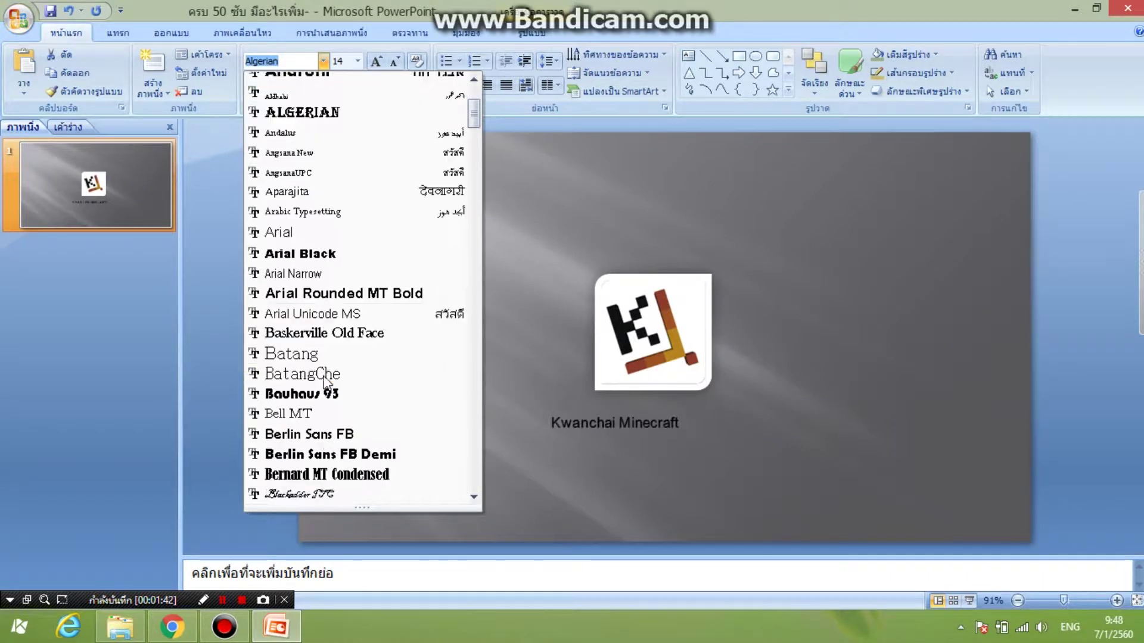
scroll(327, 357, "down", 1)
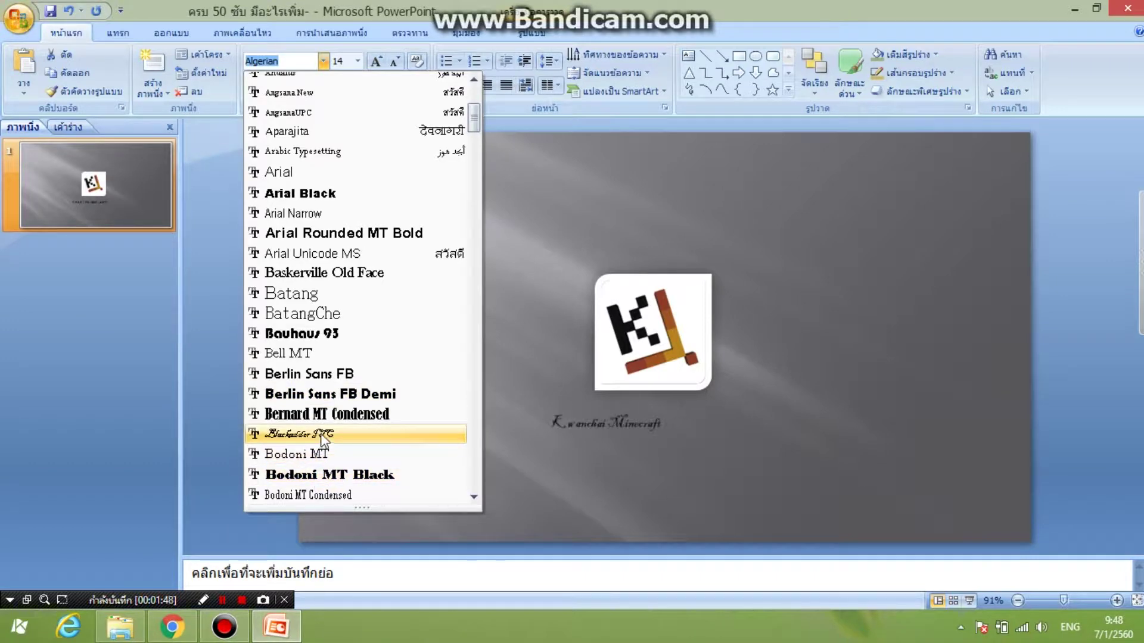
scroll(325, 443, "down", 1)
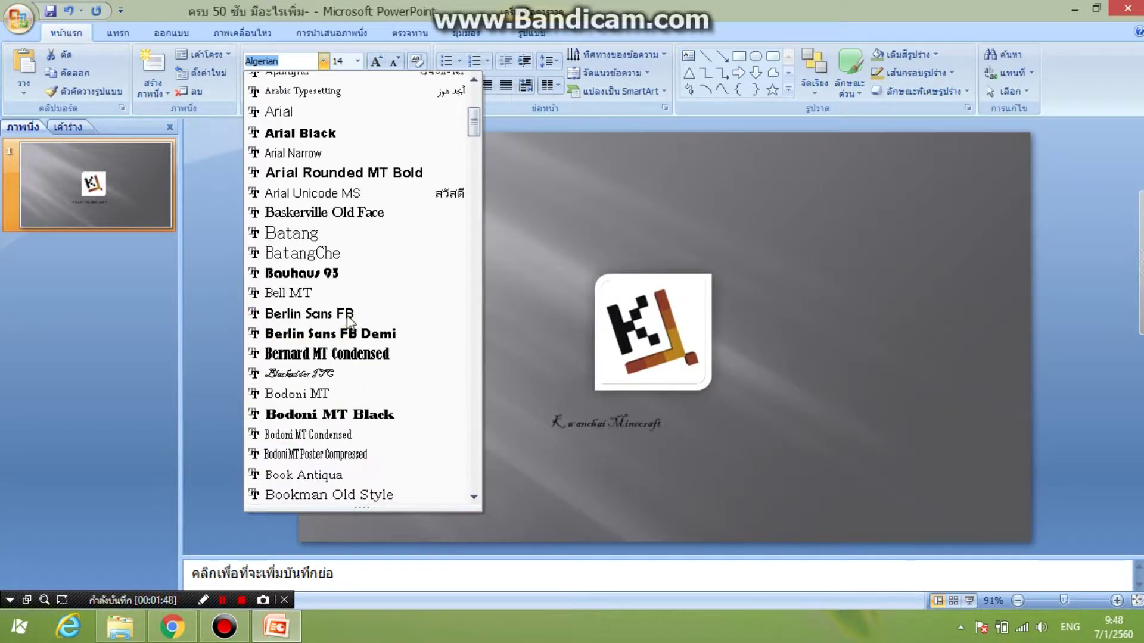
left_click(327, 375)
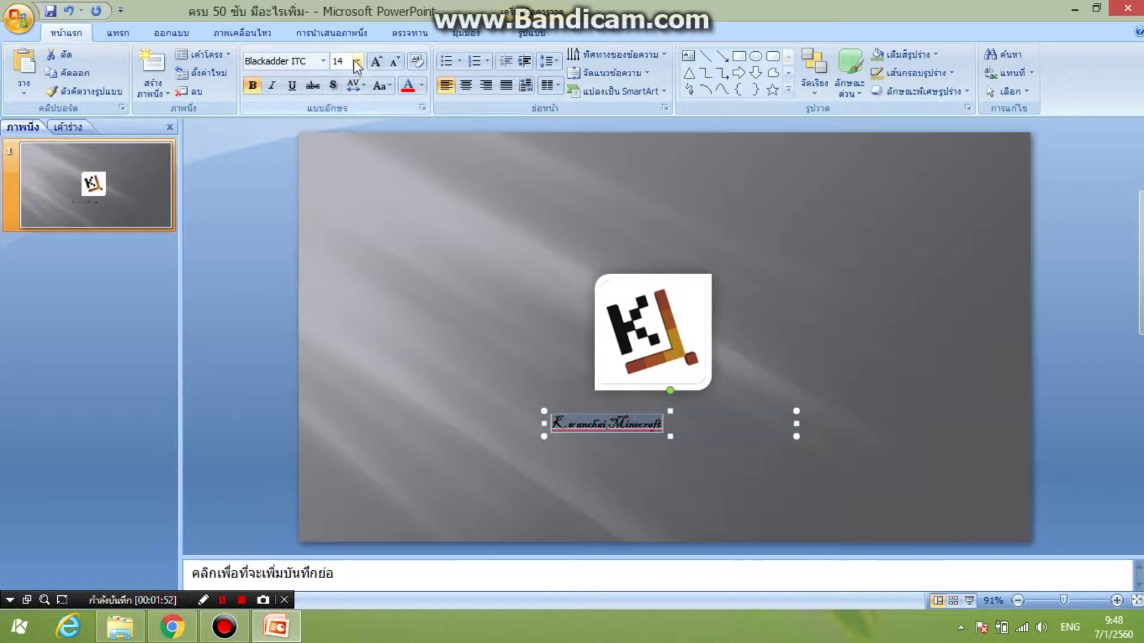
Step: Set the caption to size 40, widen it onto one line, and centre it under the logo
left_click(357, 60)
left_click(341, 280)
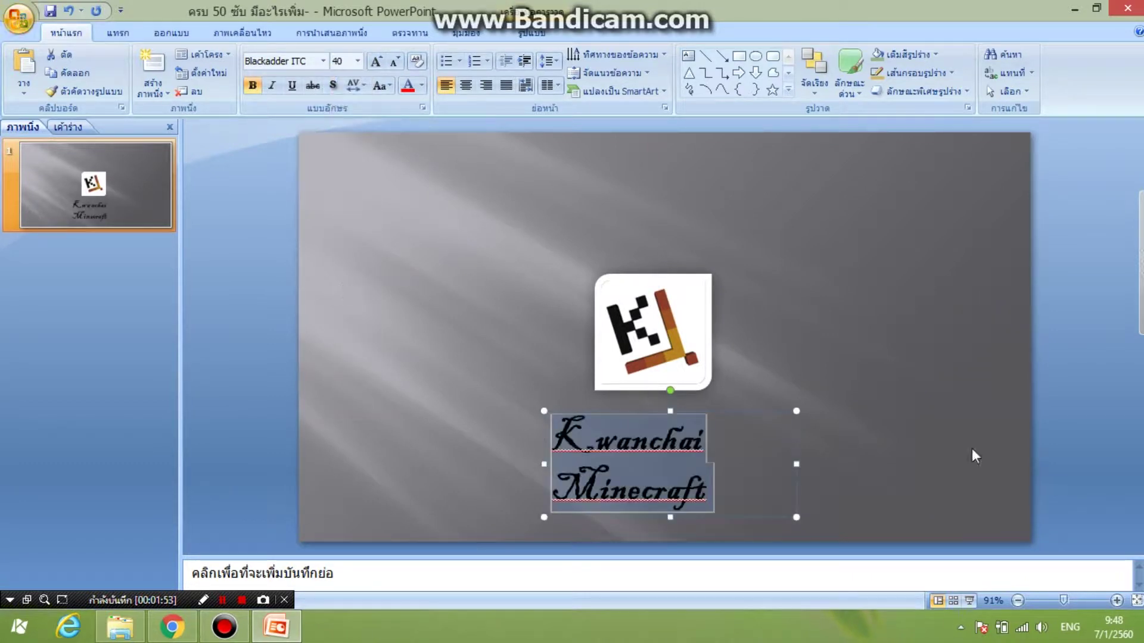
left_click_drag(799, 464, 1042, 465)
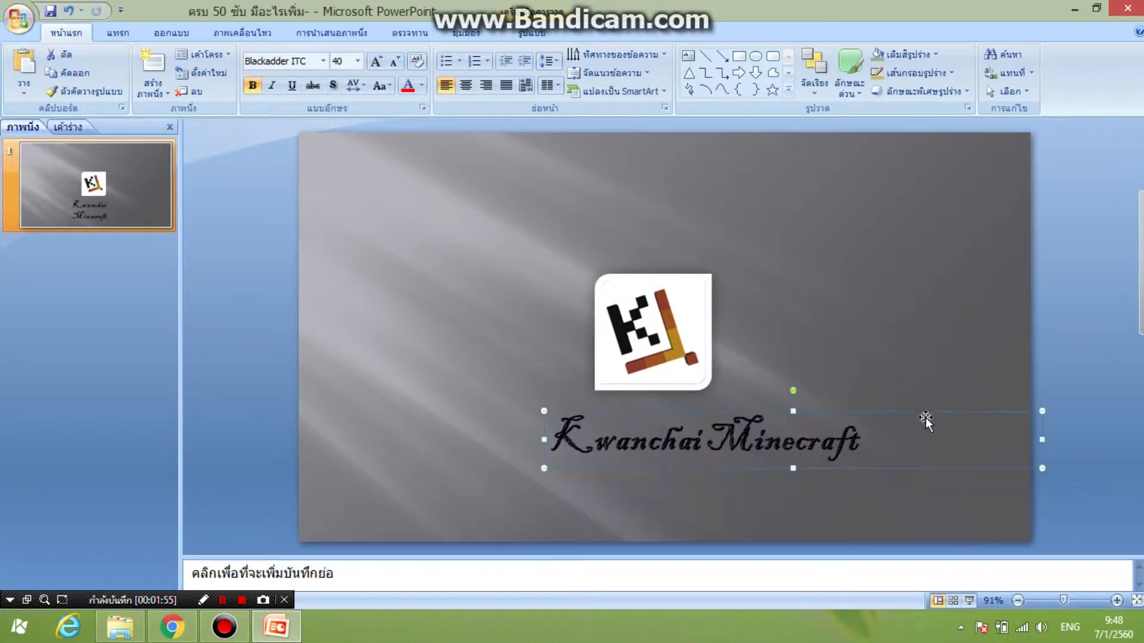
mouse_move(923, 413)
left_mouse_down()
mouse_move(808, 417)
mouse_move(853, 422)
left_mouse_up()
Step: Nudge the K logo up-left, then slightly down into place
left_click(834, 316)
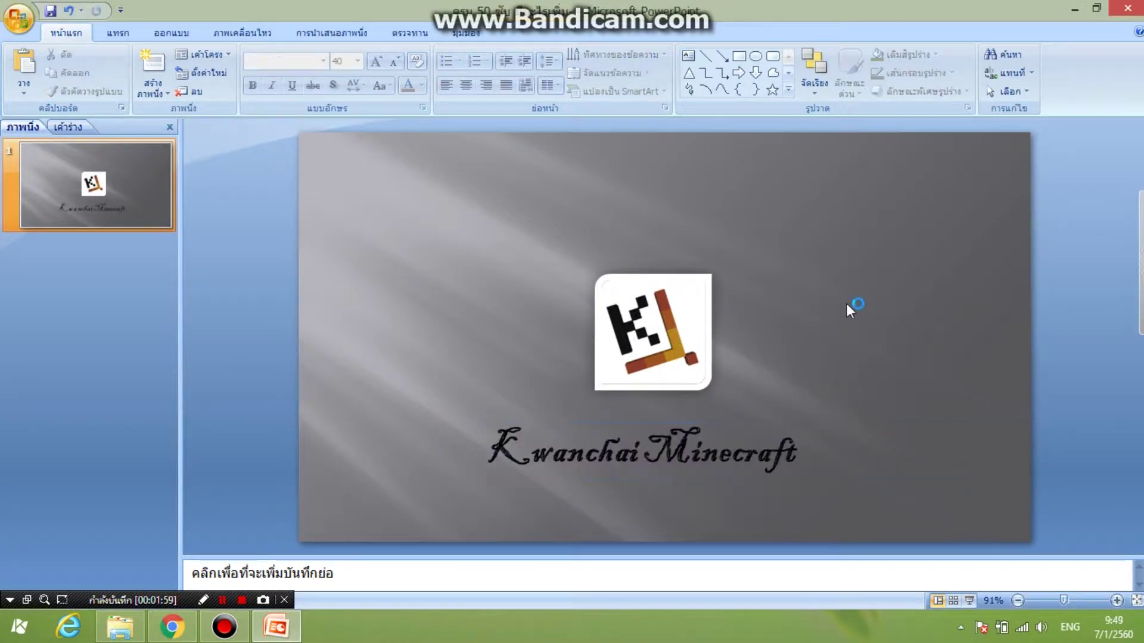
left_click_drag(683, 353, 672, 342)
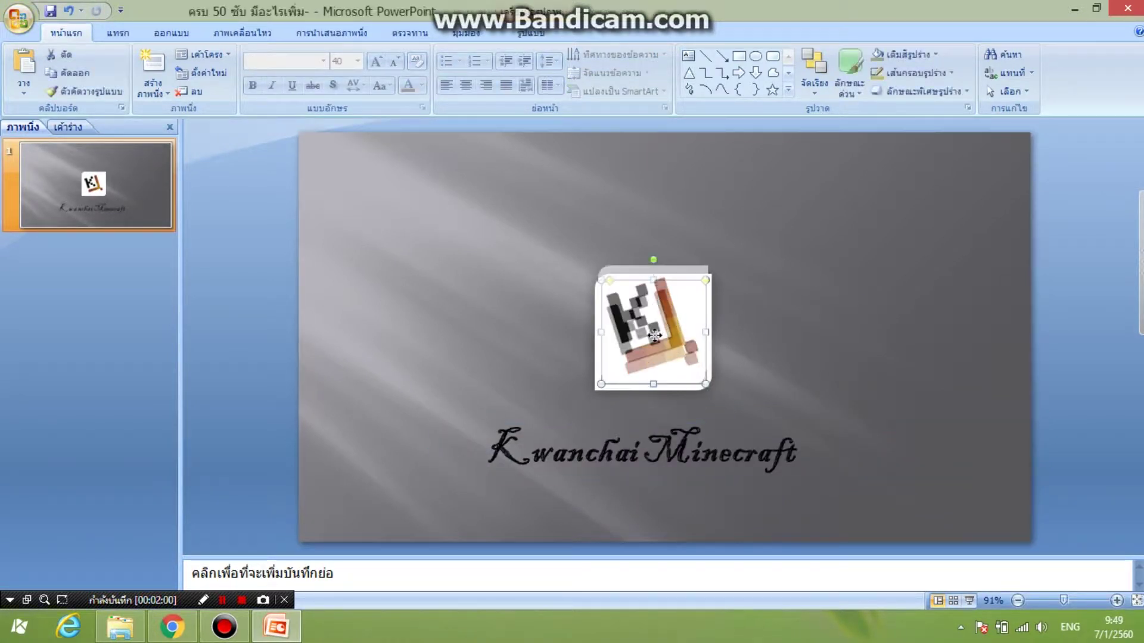
left_click(749, 331)
left_click_drag(699, 358, 699, 364)
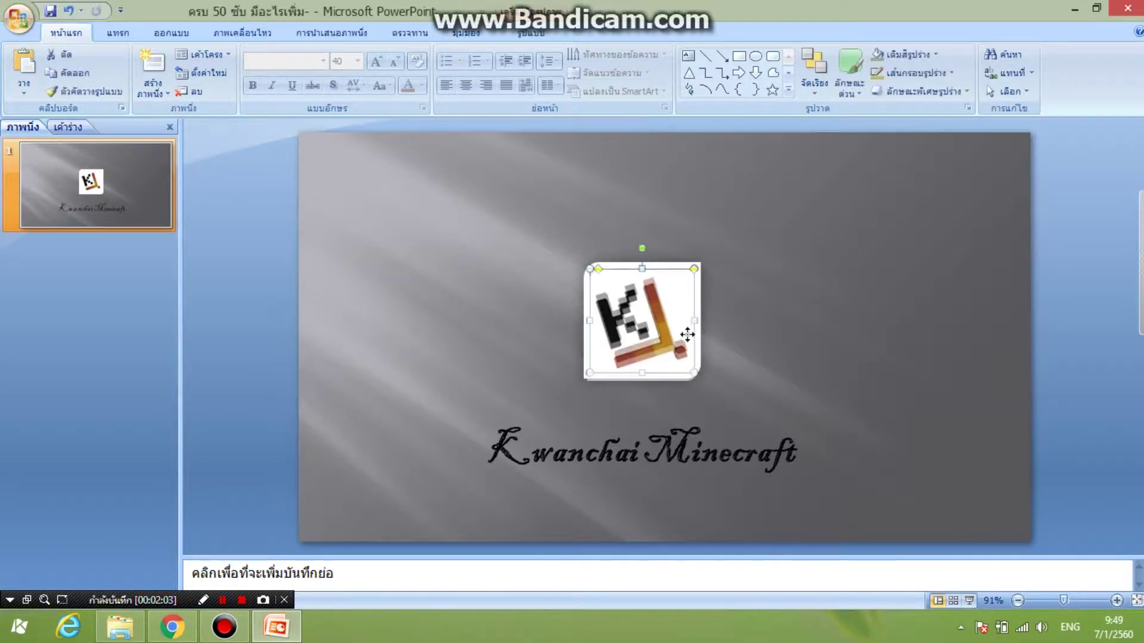
Step: Drag the caption text box up so it sits closer beneath the logo
left_click(727, 329)
left_click(754, 424)
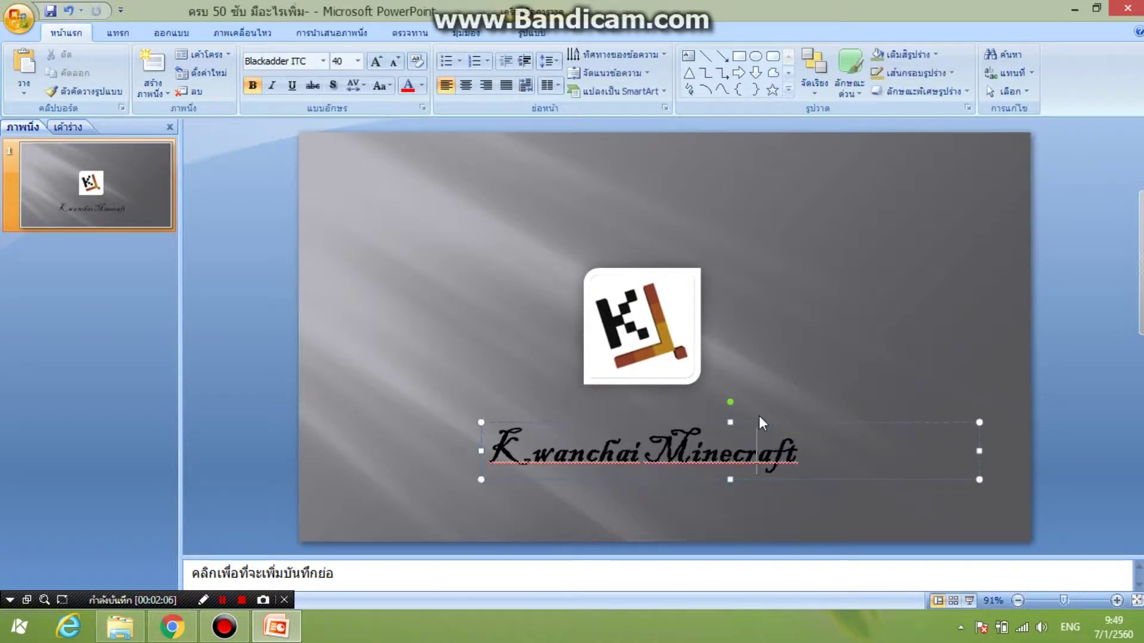
left_click(759, 416)
left_click(753, 430)
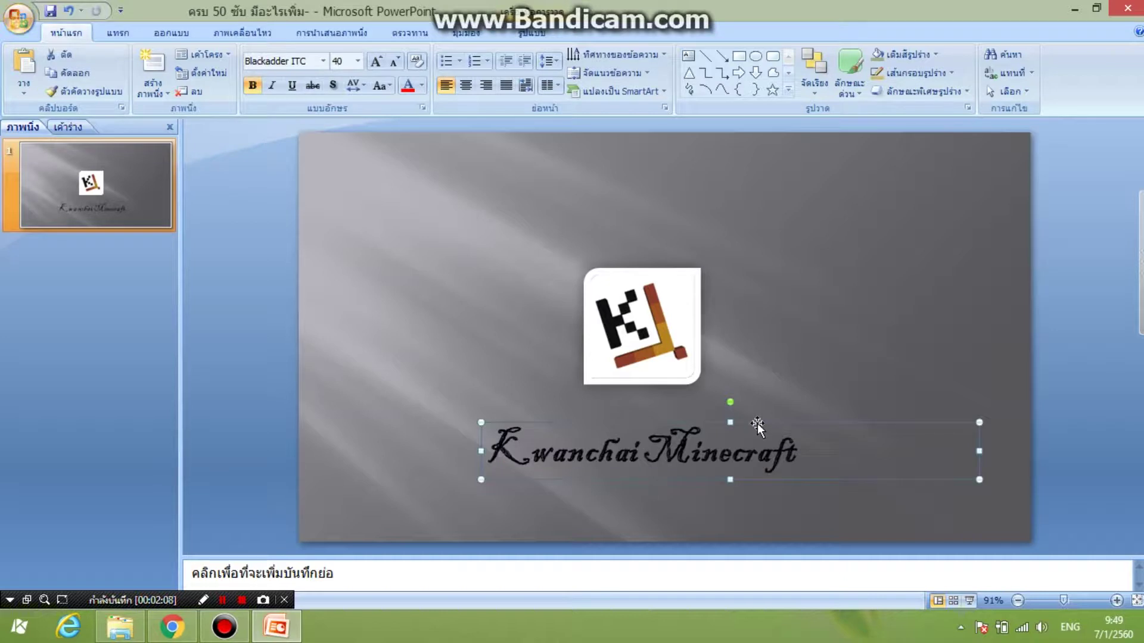
mouse_move(757, 423)
left_mouse_down()
mouse_move(758, 401)
mouse_move(536, 424)
left_mouse_up()
left_click(778, 344)
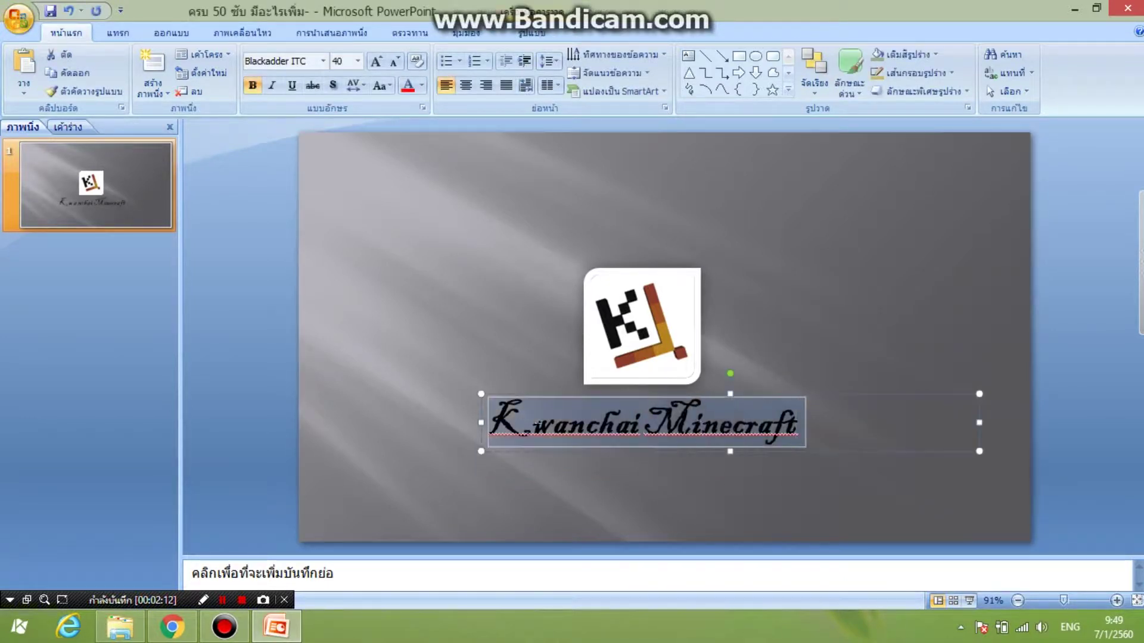
left_click(531, 33)
Step: Apply the pale blue gradient WordArt style to the caption
left_click(634, 94)
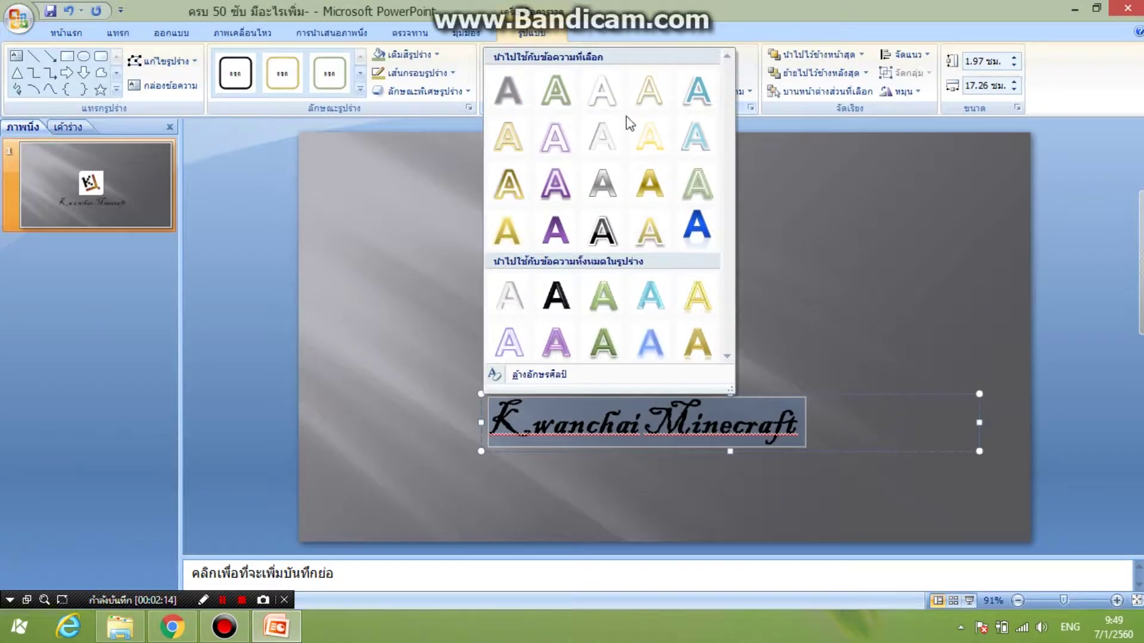
left_click(649, 295)
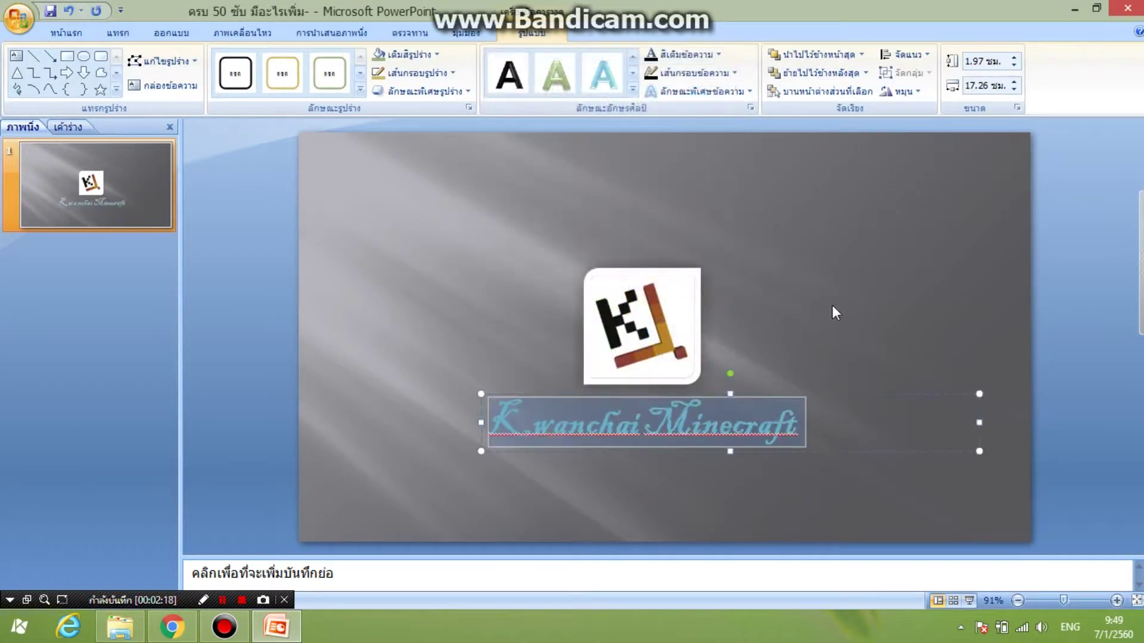
left_click(834, 305)
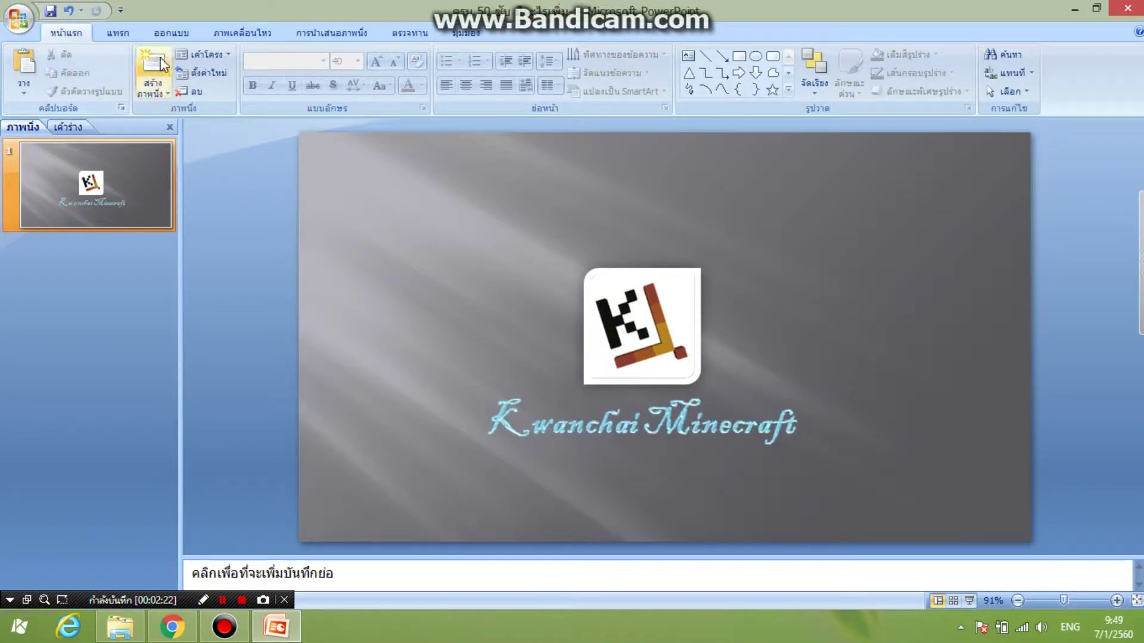
Step: Apply the Wheel transition to slide 1 from the Animations transition gallery
left_click(462, 32)
left_click(410, 33)
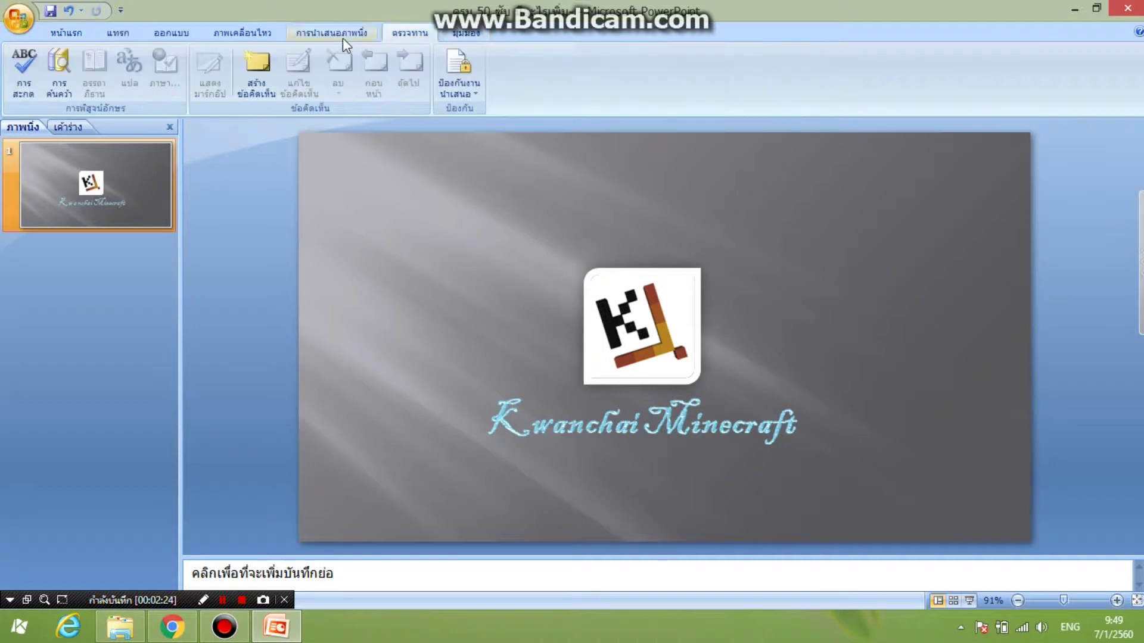
left_click(332, 33)
left_click(242, 33)
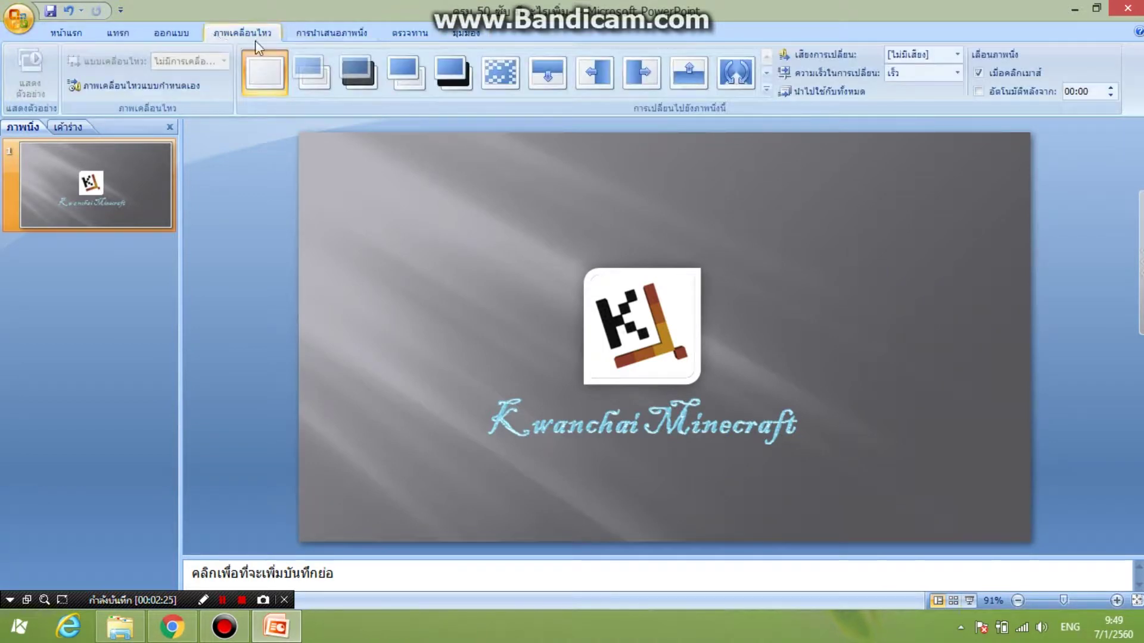
left_click(766, 89)
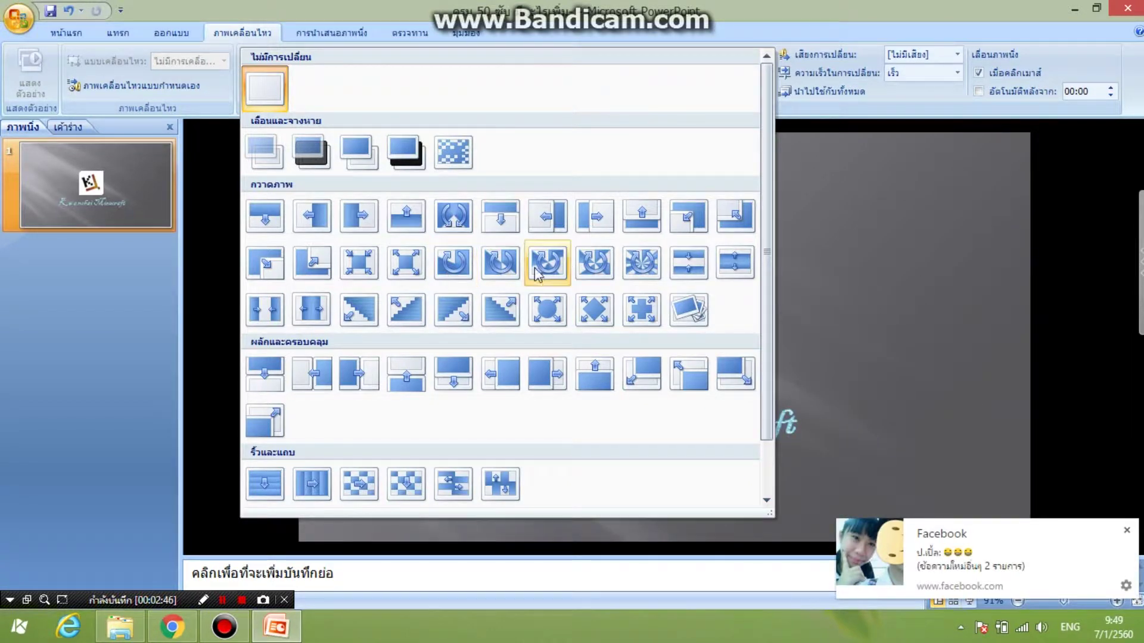
left_click(502, 276)
left_click(1126, 530)
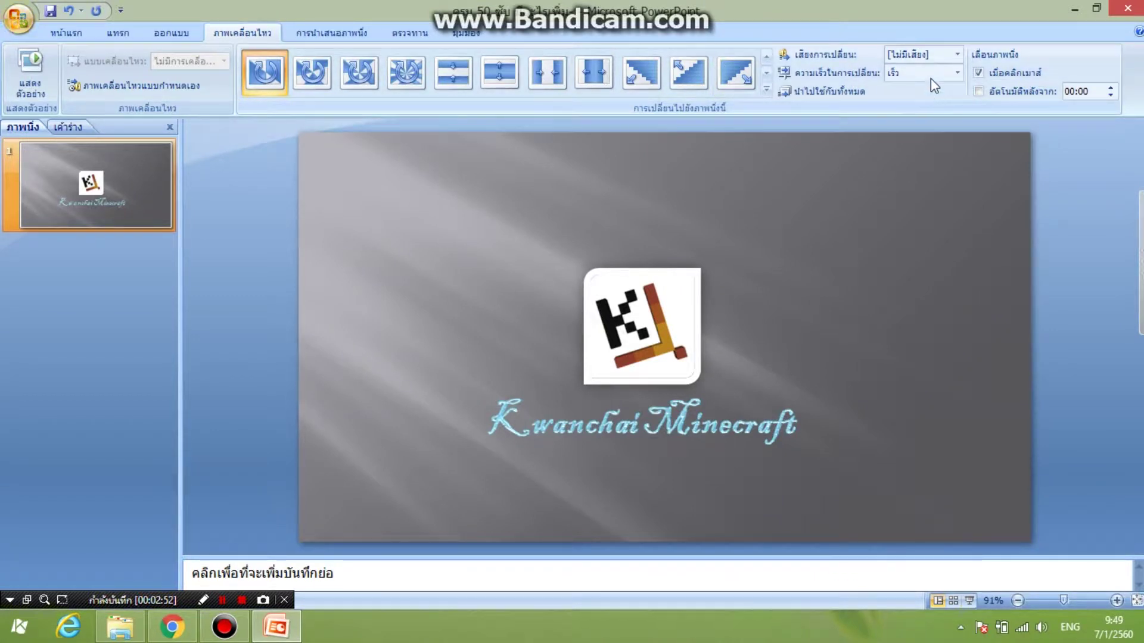
Step: Set the transition speed to Slow and the transition sound to none
left_click(957, 73)
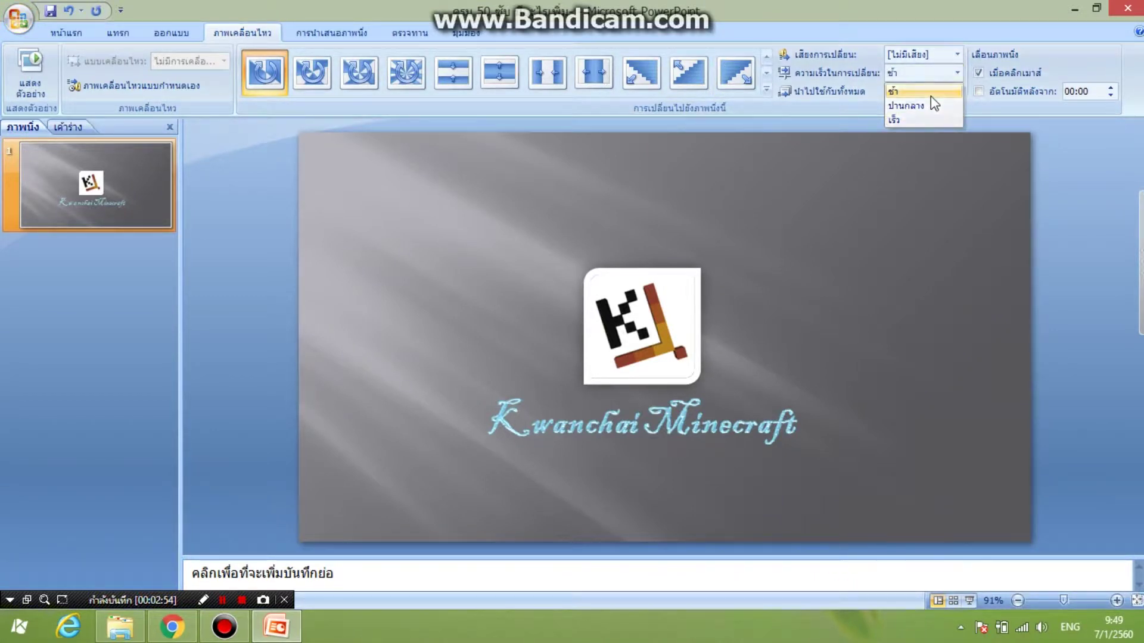
left_click(930, 95)
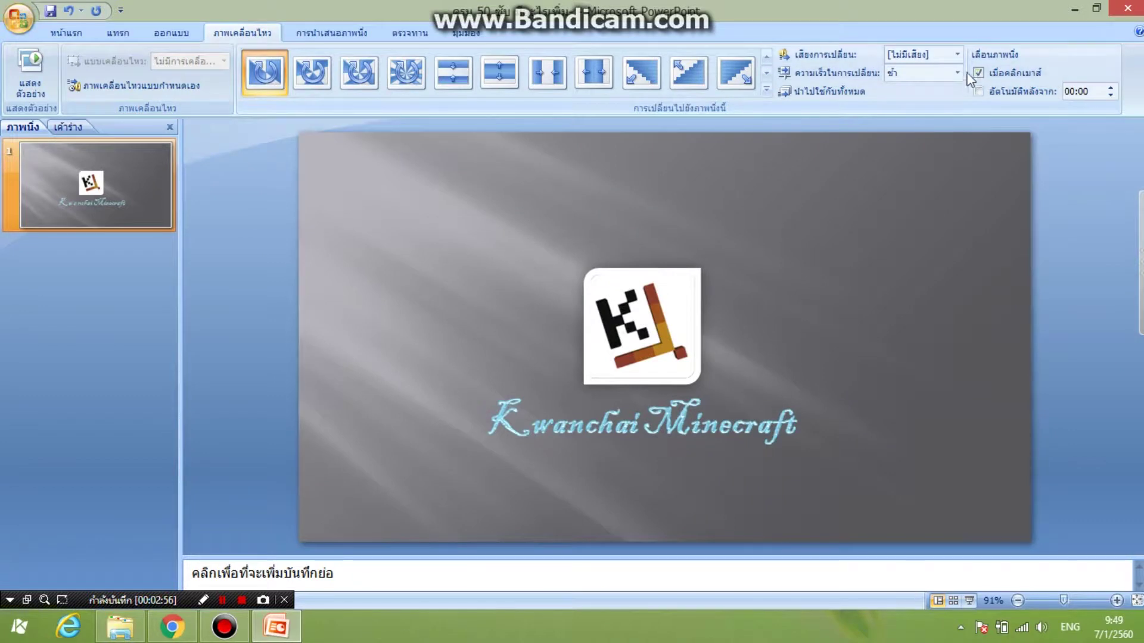
left_click(955, 72)
left_click(956, 74)
left_click(923, 73)
left_click(897, 91)
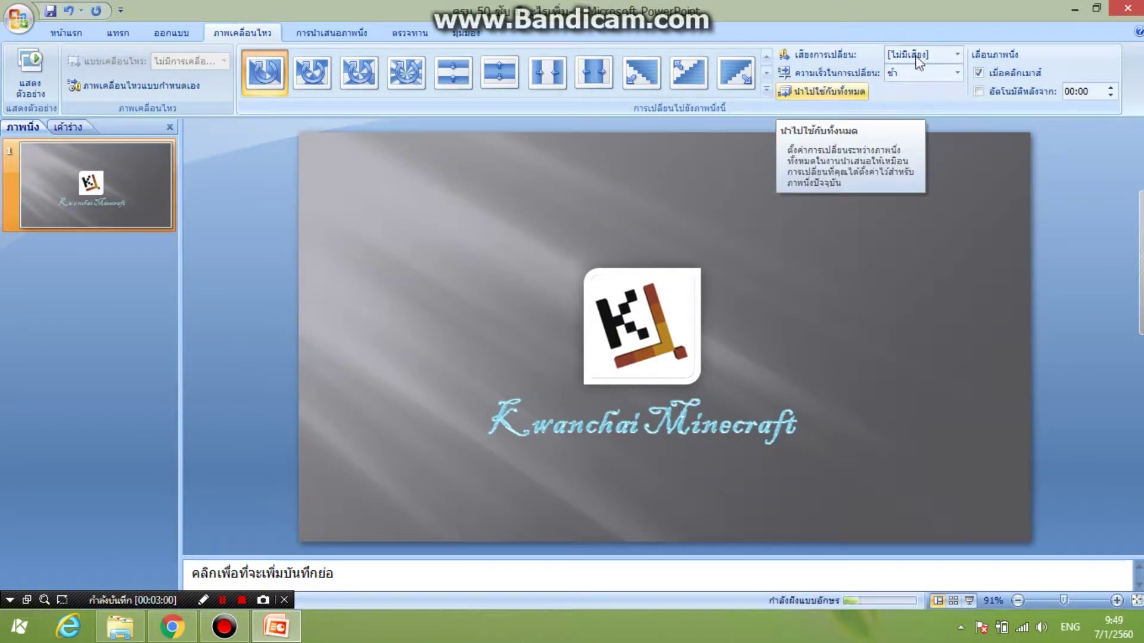
left_click(957, 55)
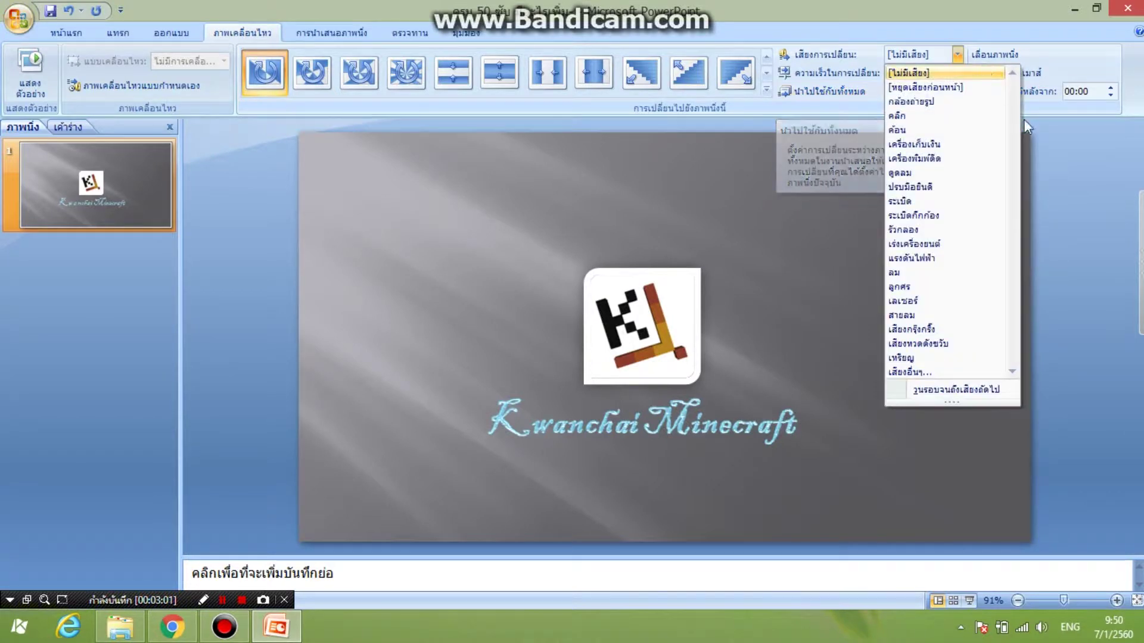
left_click(1084, 157)
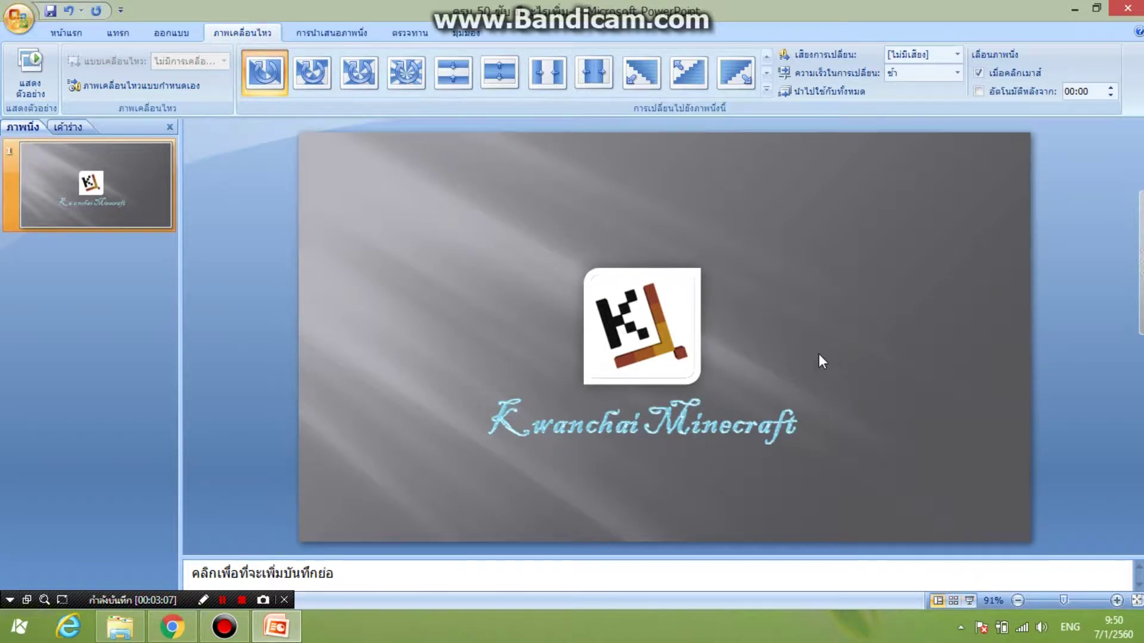
left_click(673, 313)
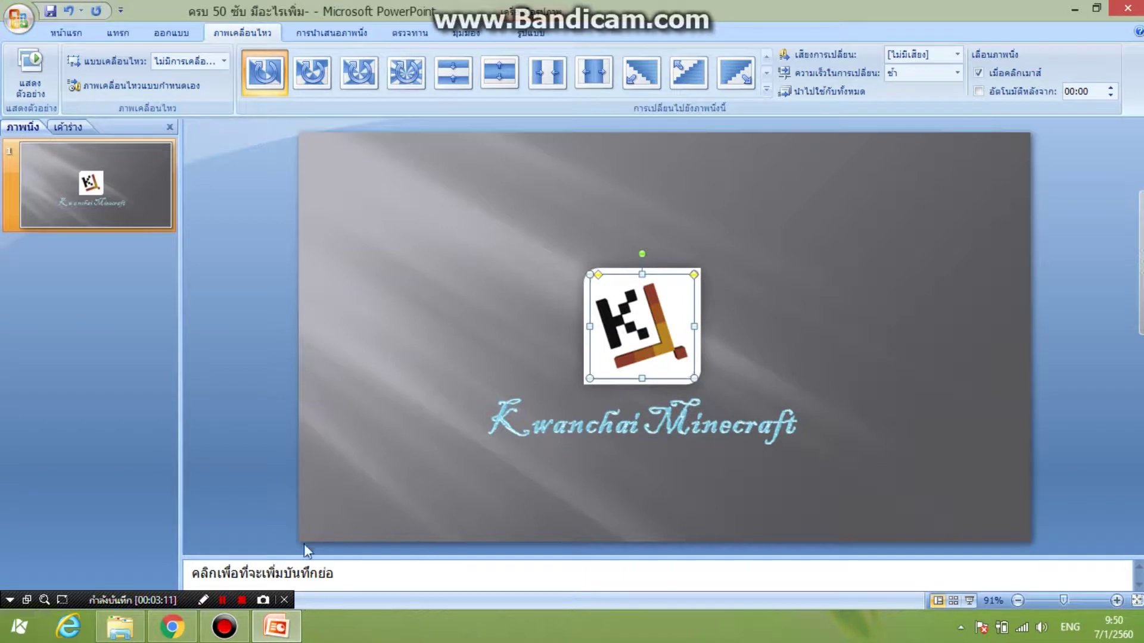
Step: Draw a tiny rectangle just left of the K logo
left_click(225, 601)
left_click(224, 600)
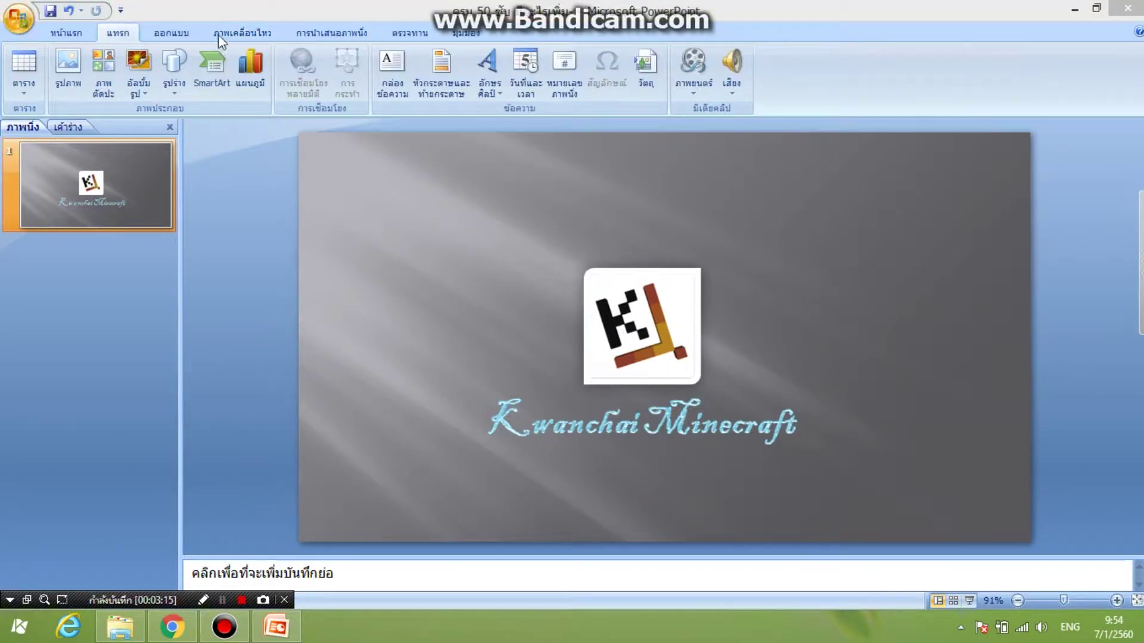
left_click(181, 76)
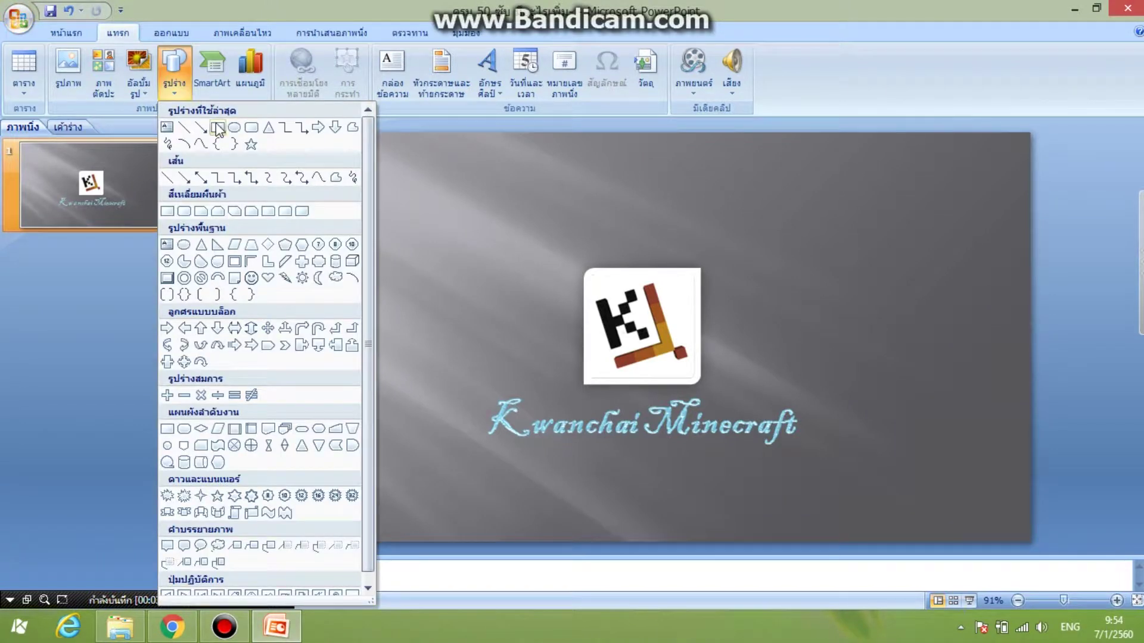
left_click(218, 128)
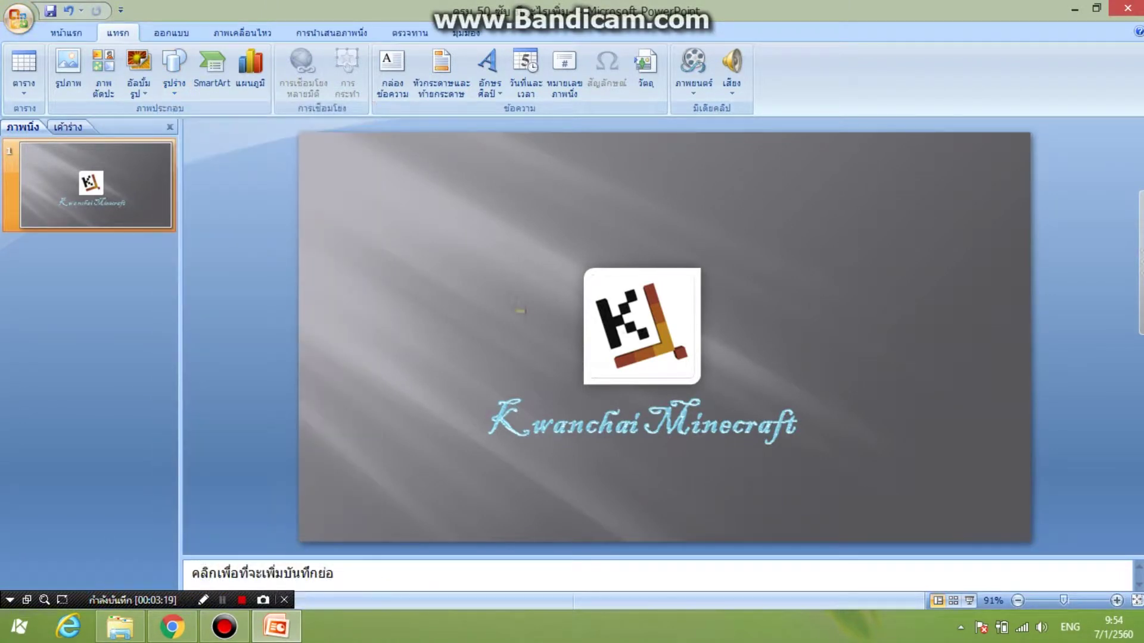
left_click(521, 311)
Step: Zoom in and move the small yellow bar up beside the logo's top-left
left_click_drag(1067, 599, 1090, 605)
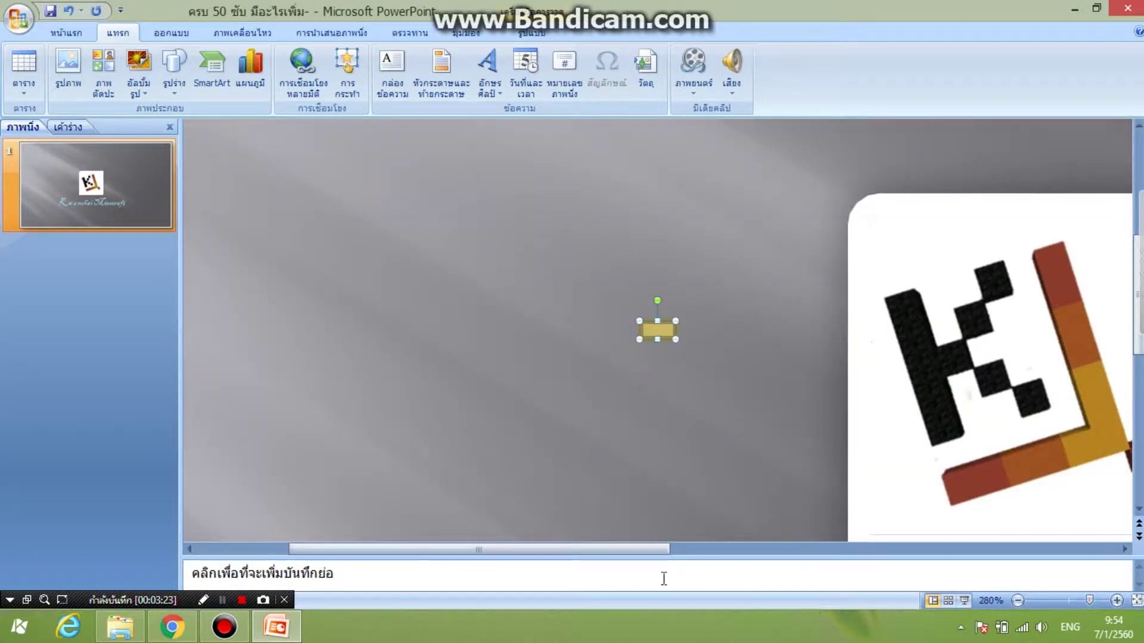
left_click_drag(650, 549, 706, 548)
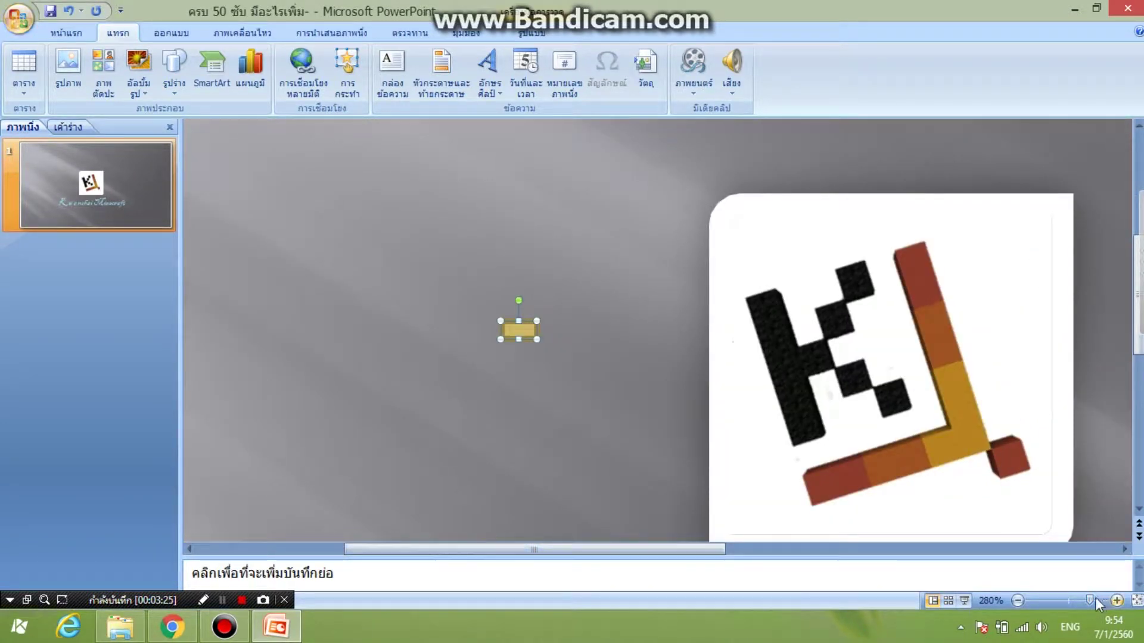
left_click(1096, 600)
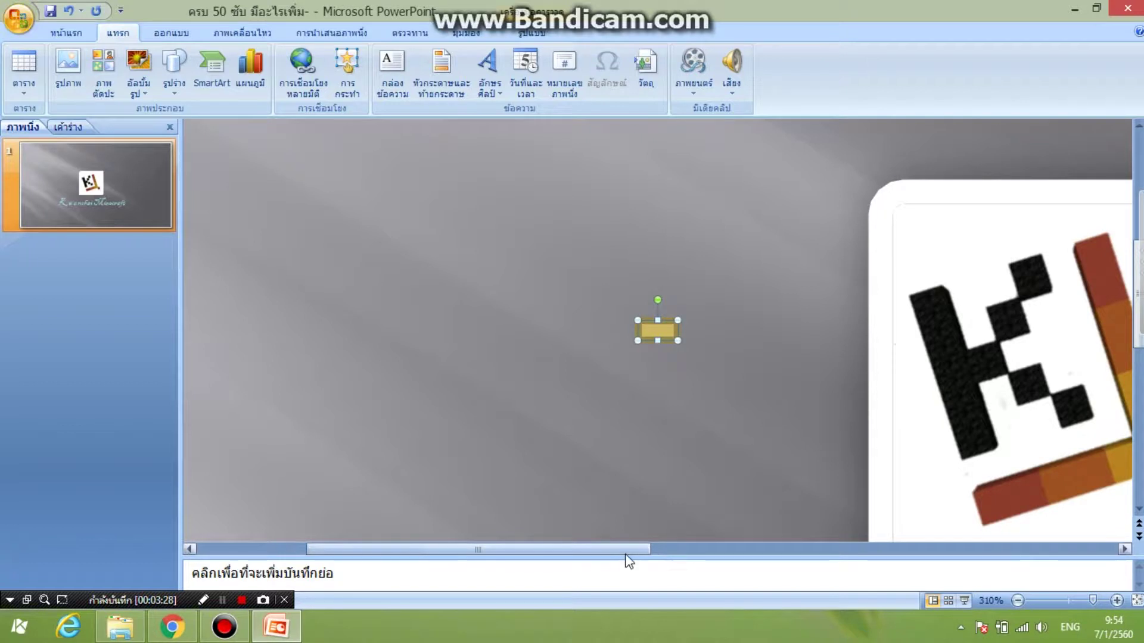
left_click_drag(625, 551, 710, 548)
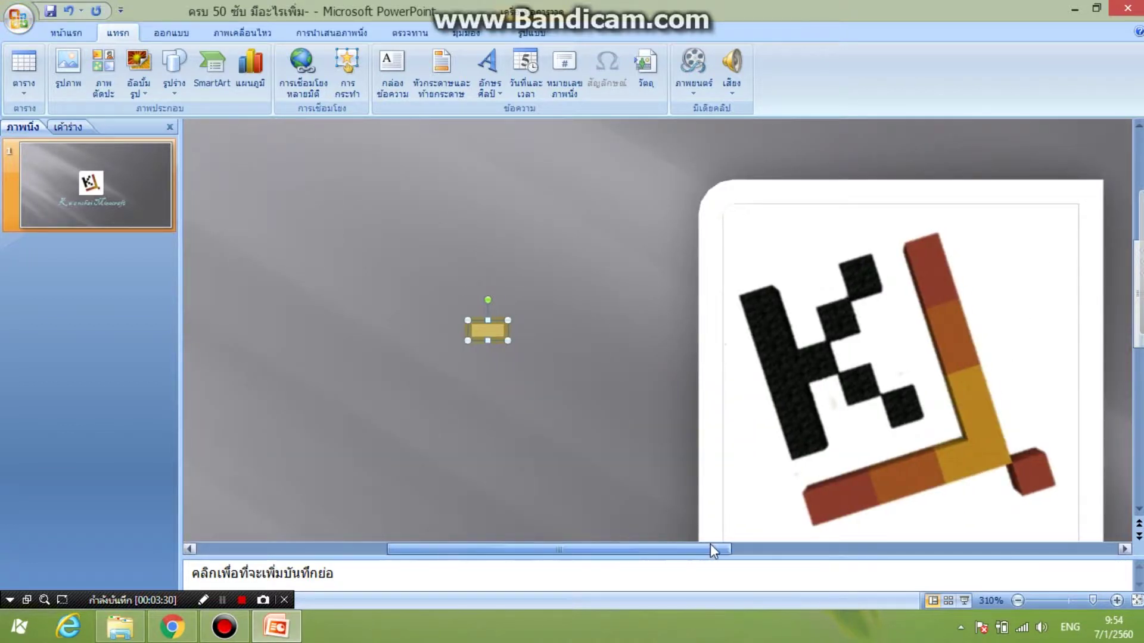
left_click(1007, 209)
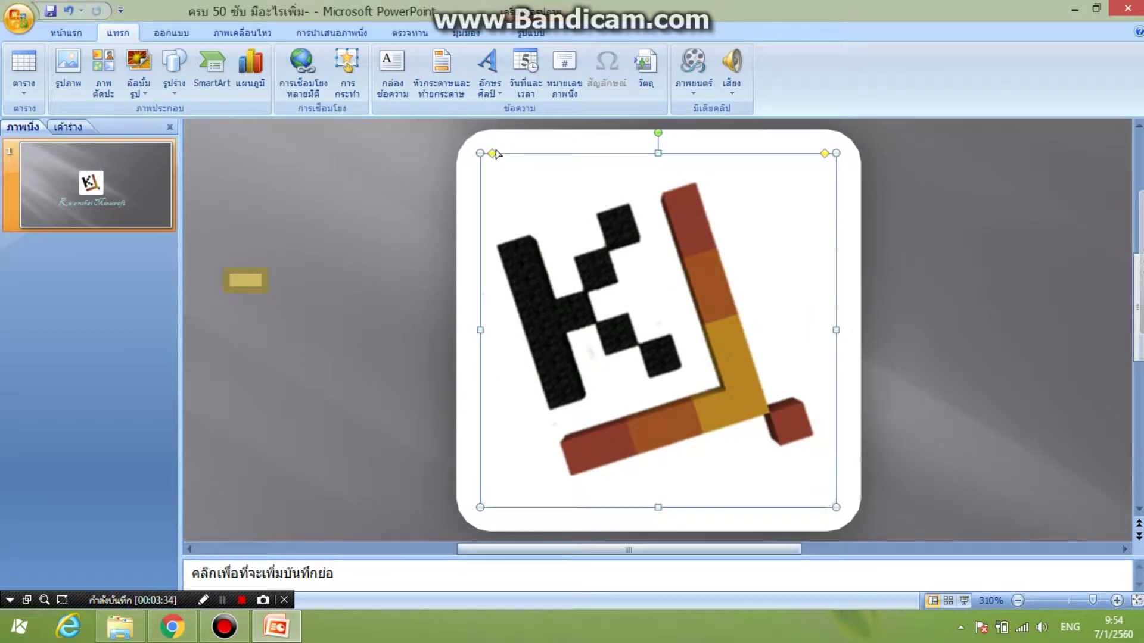
scroll(441, 124, "up", 1)
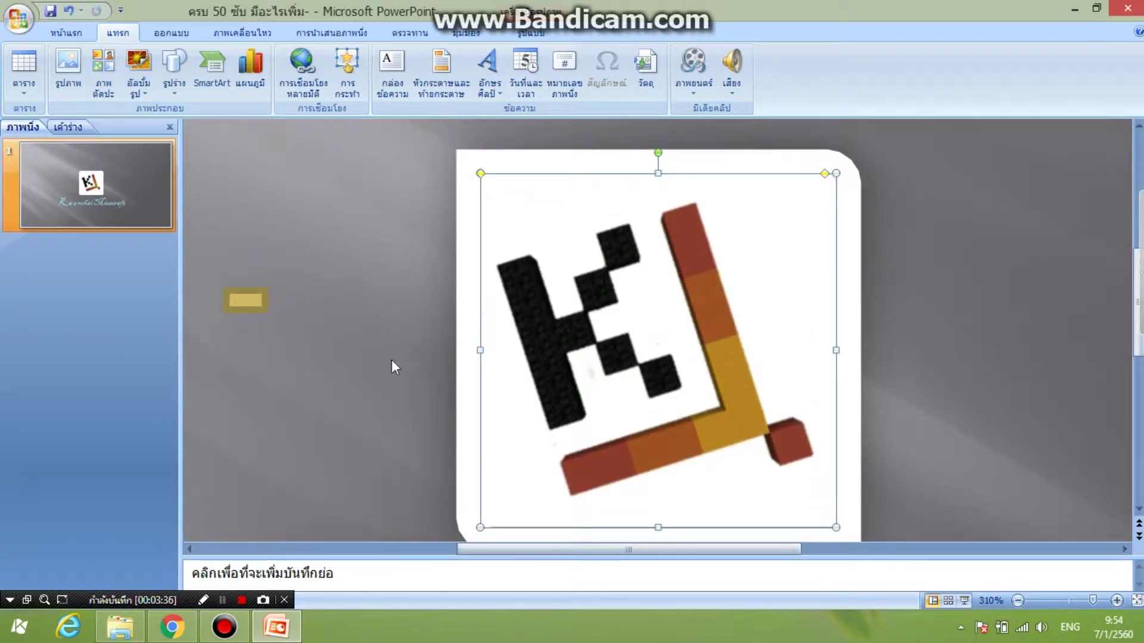
left_click_drag(251, 292, 388, 194)
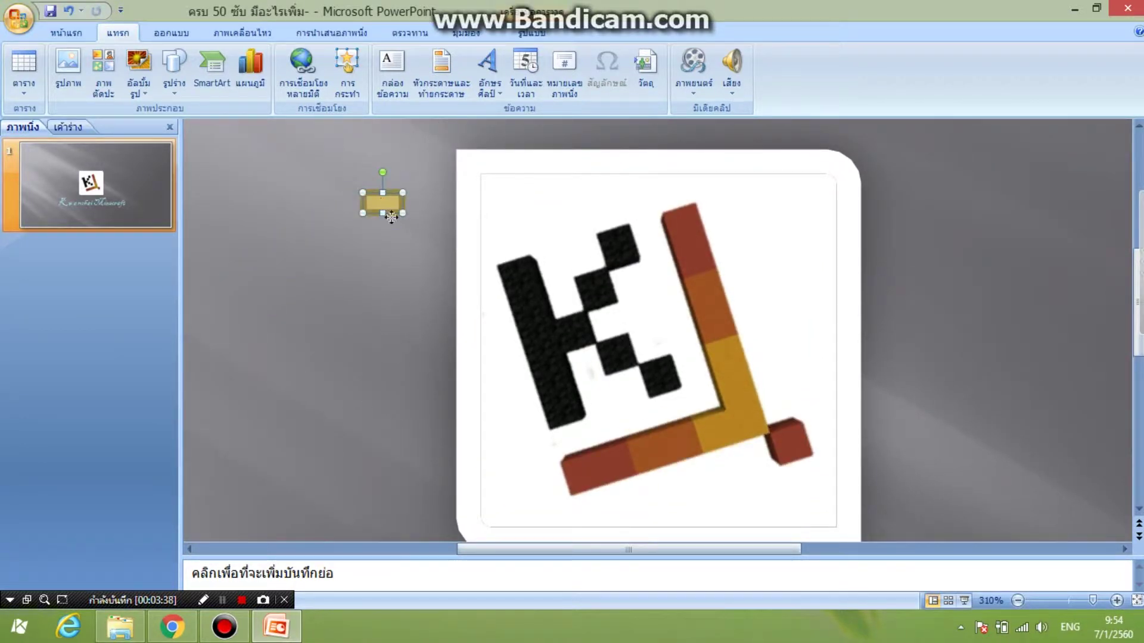
right_click(391, 216)
Step: Open Format Shape for the bar and try a dark grey fill
left_click(452, 432)
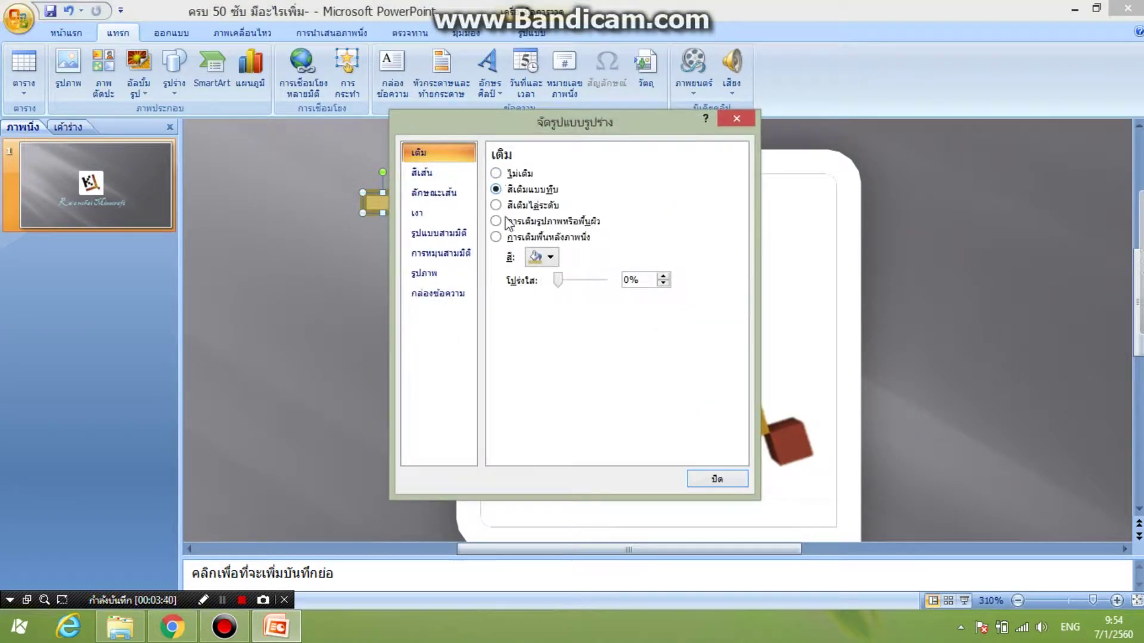
left_click(549, 258)
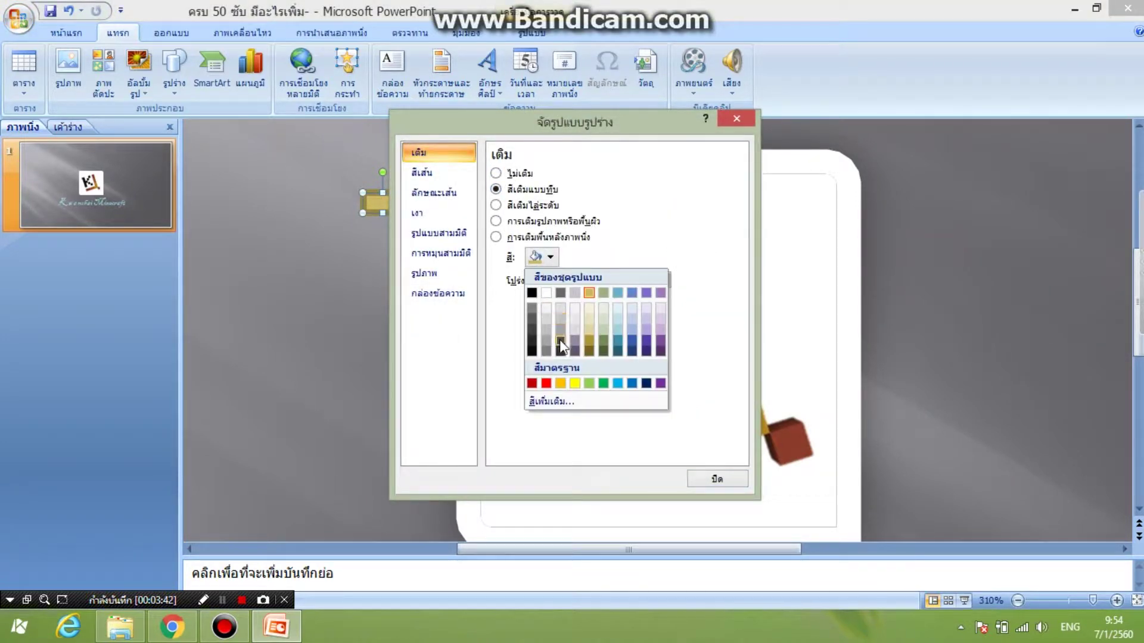
left_click(561, 293)
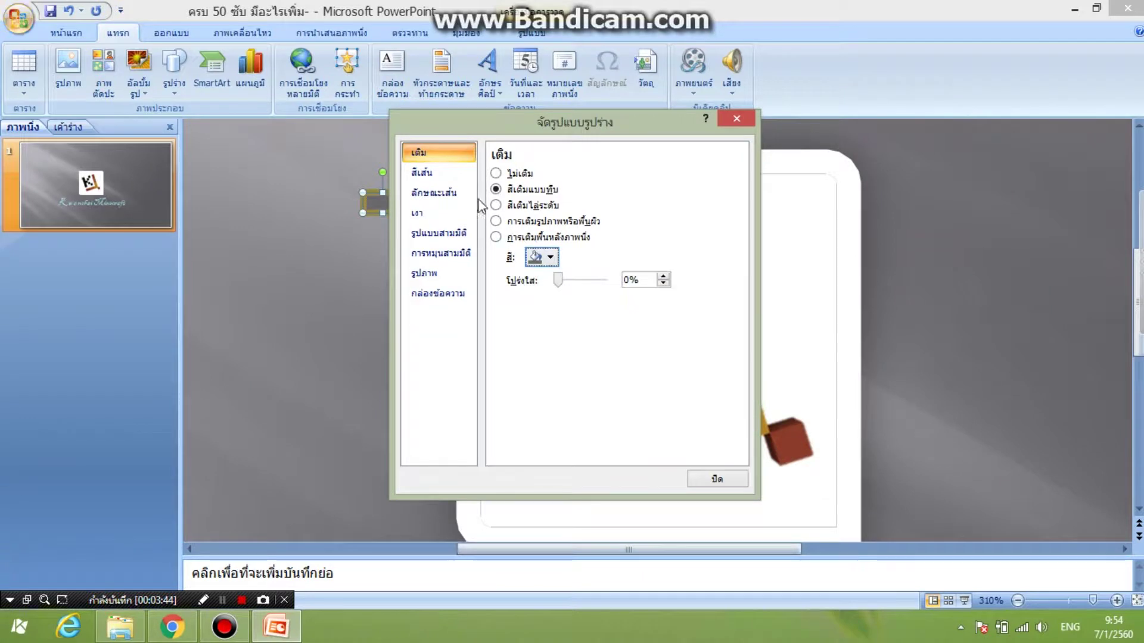
left_click(453, 172)
left_click(419, 152)
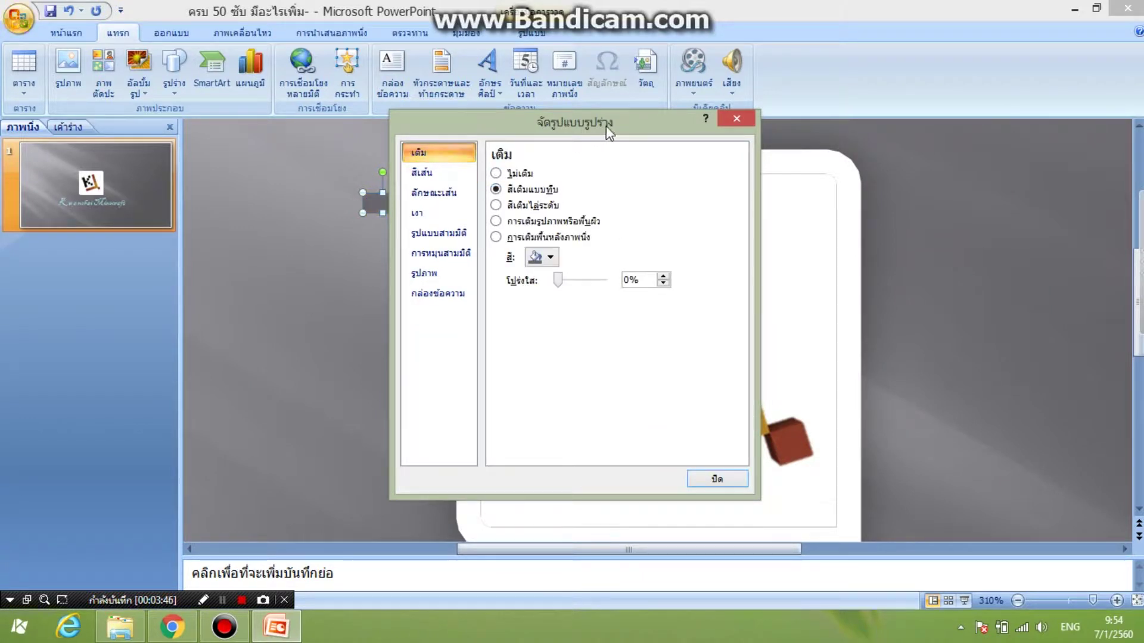
left_click_drag(598, 127, 754, 125)
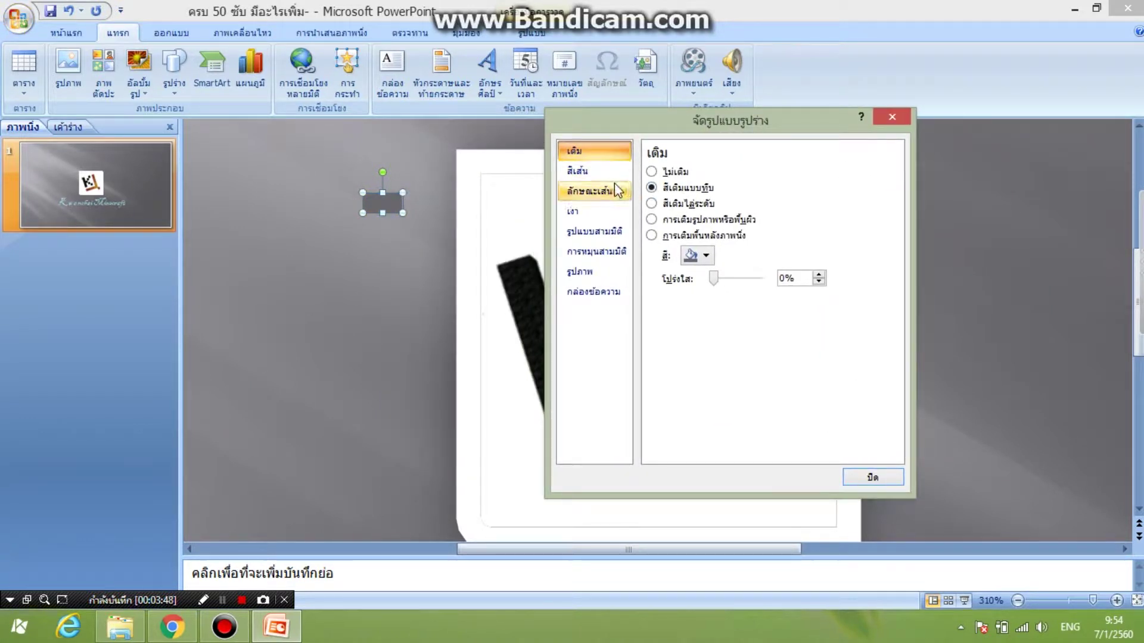
Step: Give the bar a white fill and stretch it to the logo's left edge
left_click(697, 257)
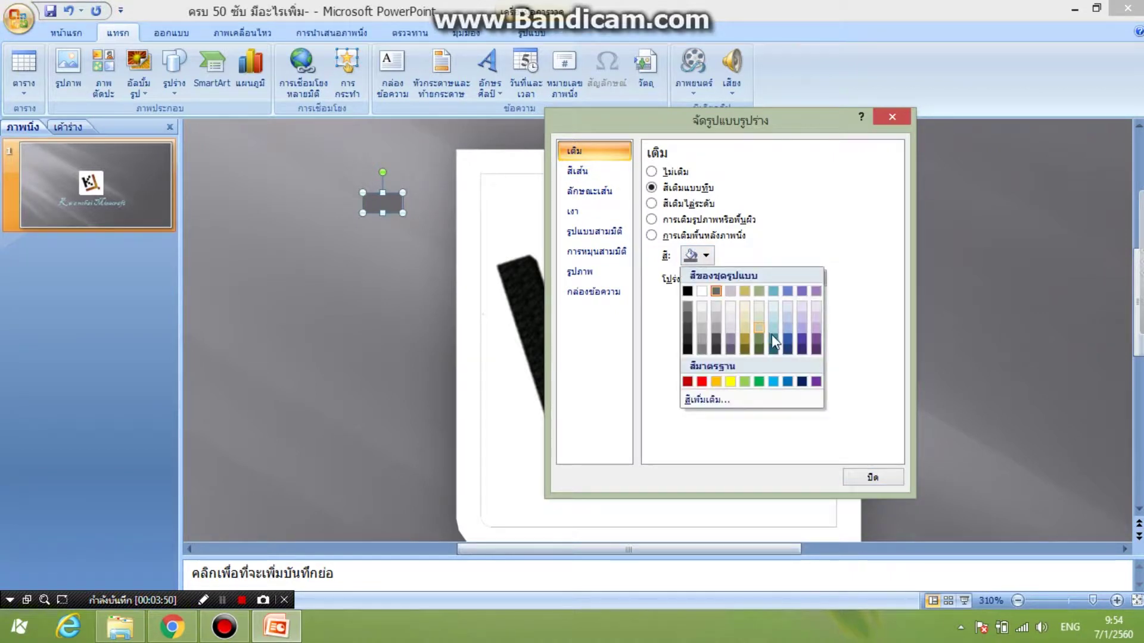
left_click(773, 337)
left_click(706, 255)
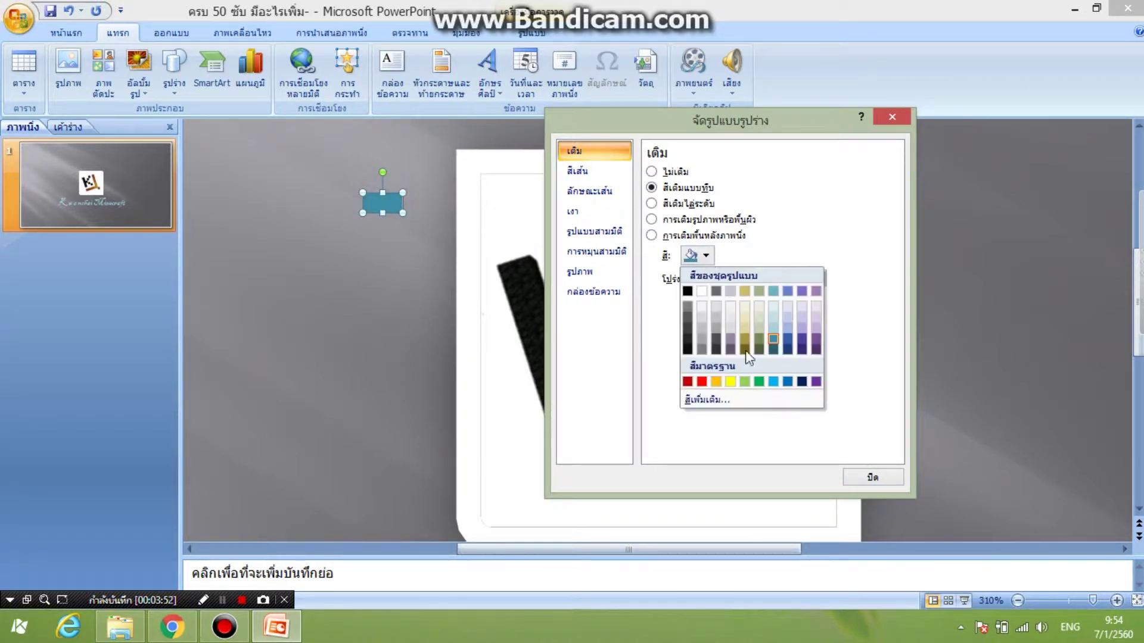
left_click(773, 382)
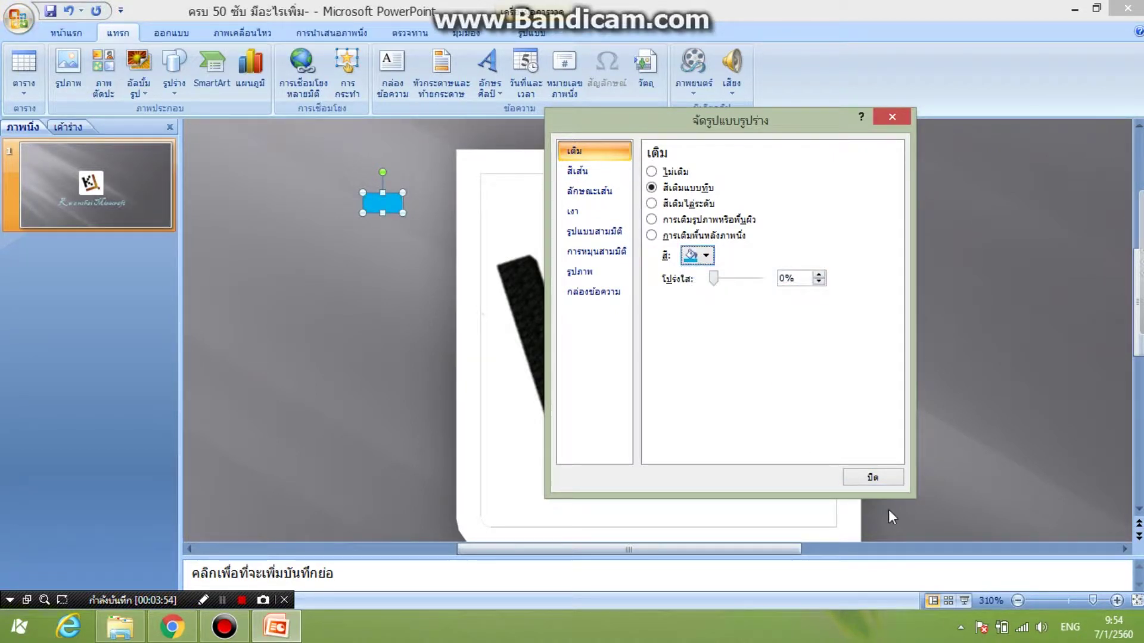
left_click(706, 255)
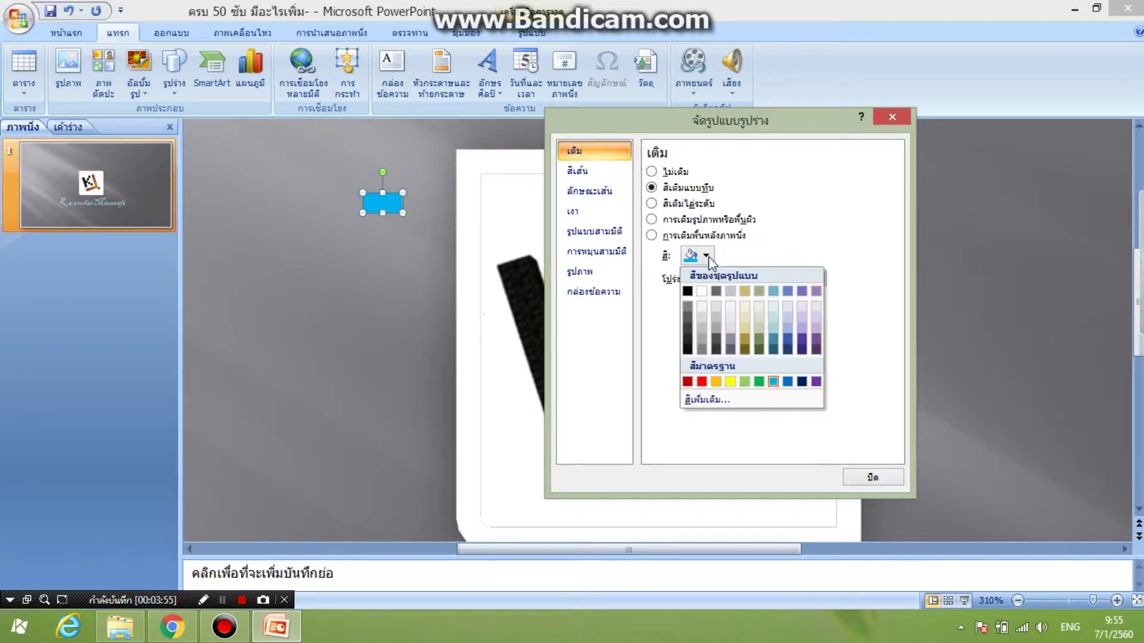
left_click(703, 291)
left_click(872, 477)
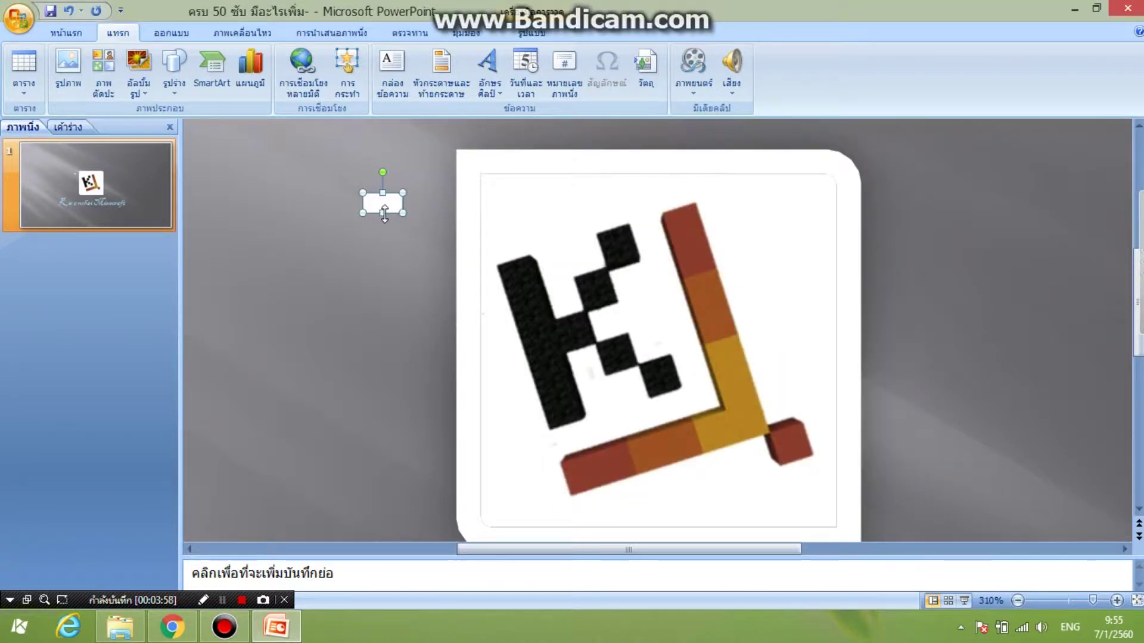
mouse_move(382, 213)
left_mouse_down()
mouse_move(382, 232)
mouse_move(462, 213)
mouse_move(412, 213)
left_mouse_up()
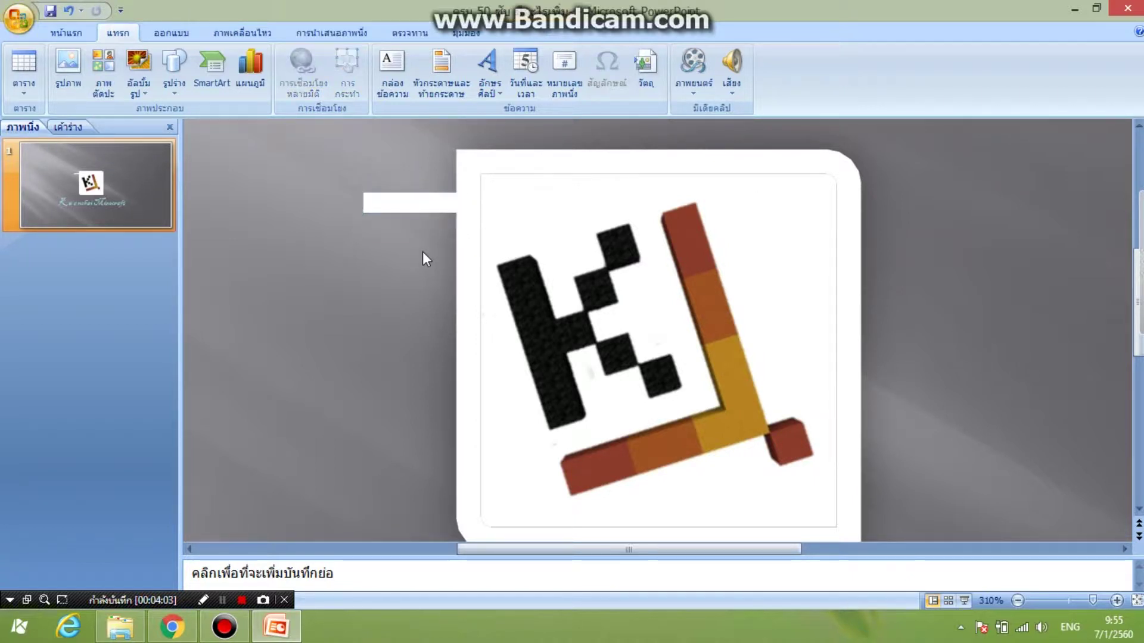
Step: Select the white bar and open the full list of emphasis effects in Custom Animation
left_click(212, 33)
left_click(133, 85)
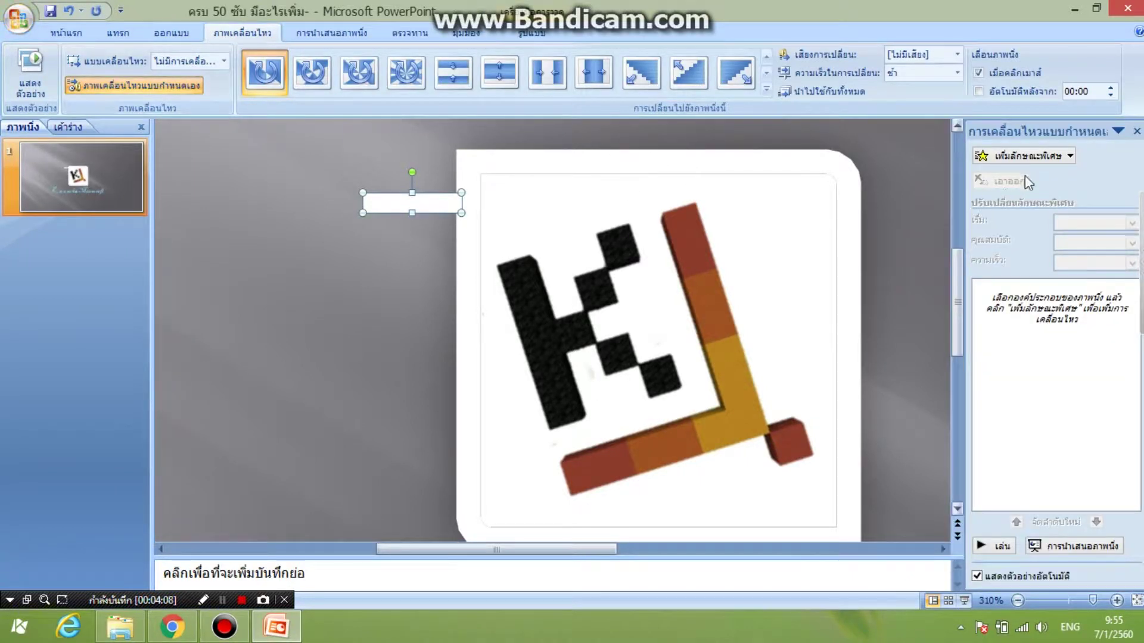
left_click(398, 240)
left_click(427, 199)
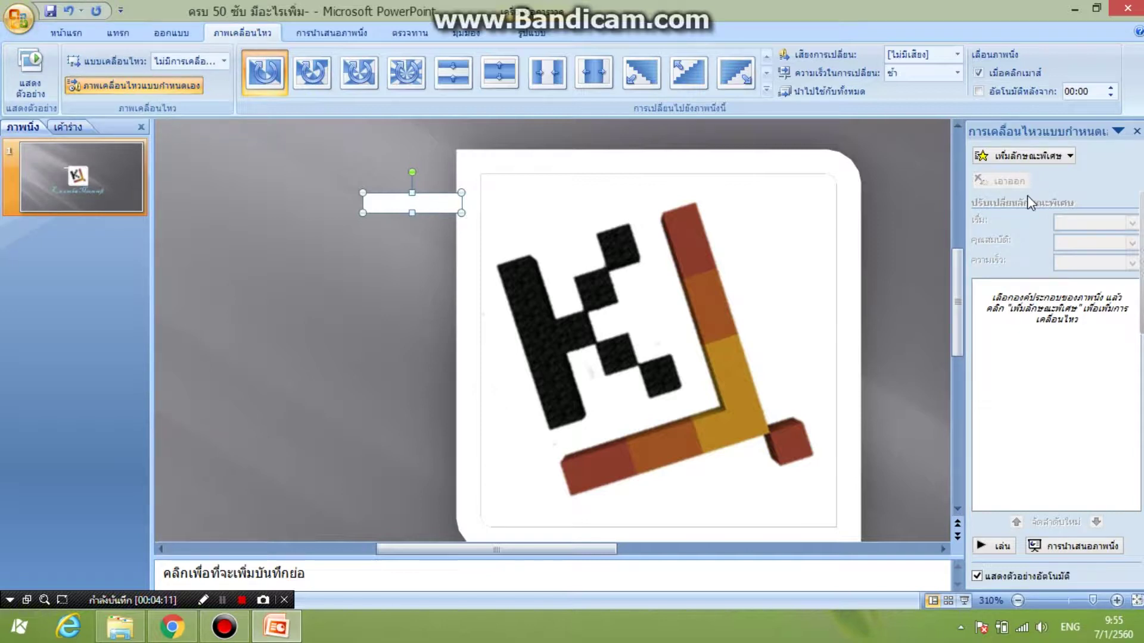
left_click(1056, 157)
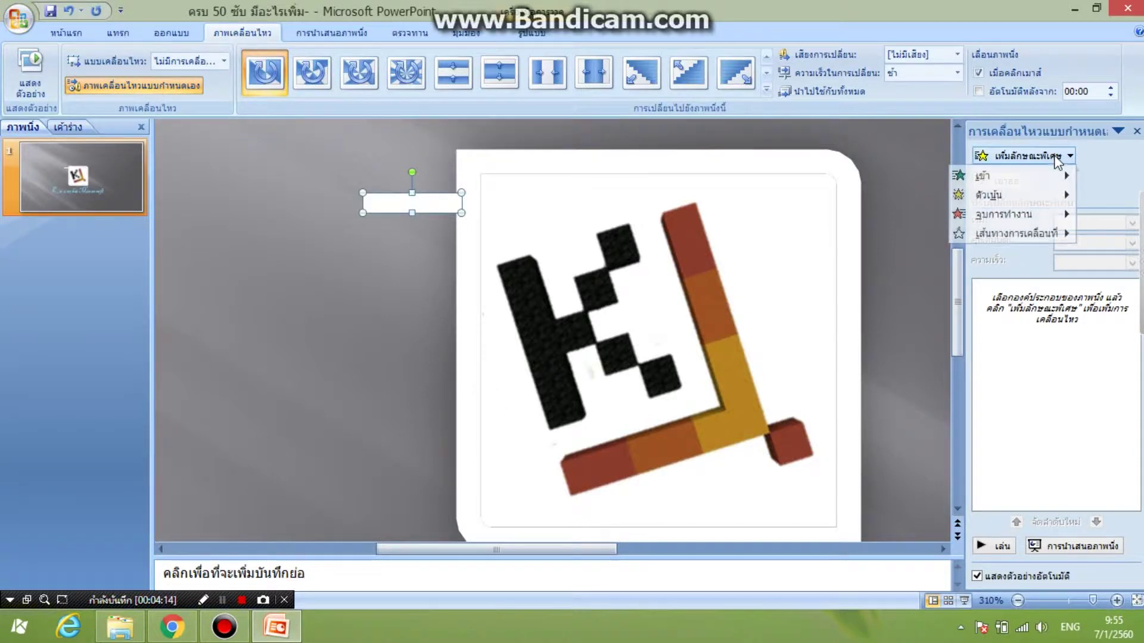
mouse_move(1010, 194)
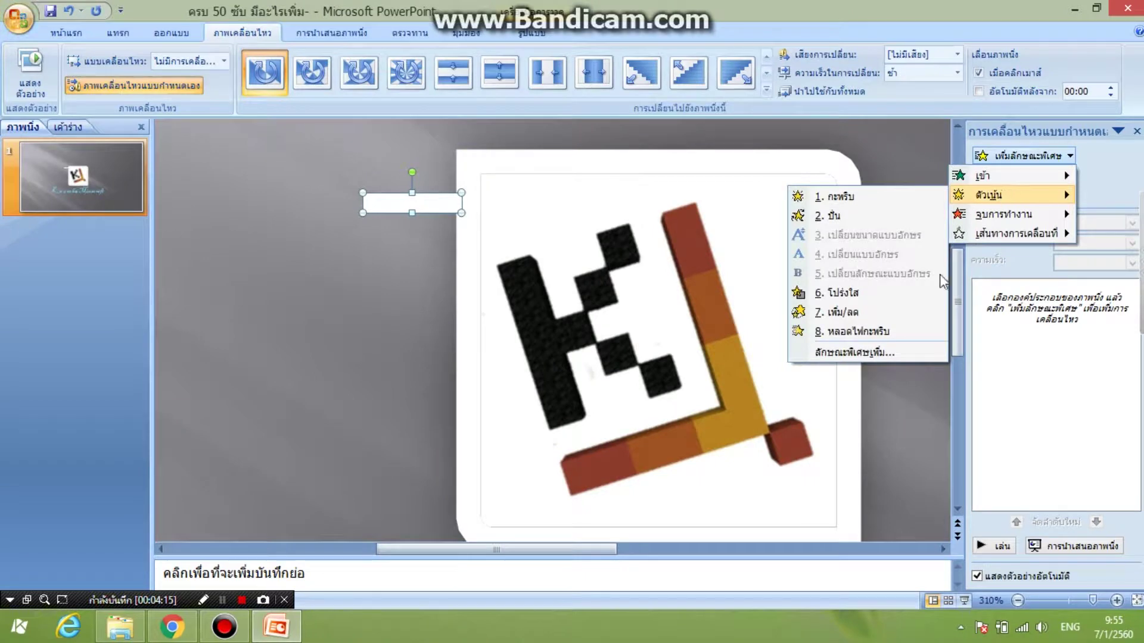
left_click(824, 351)
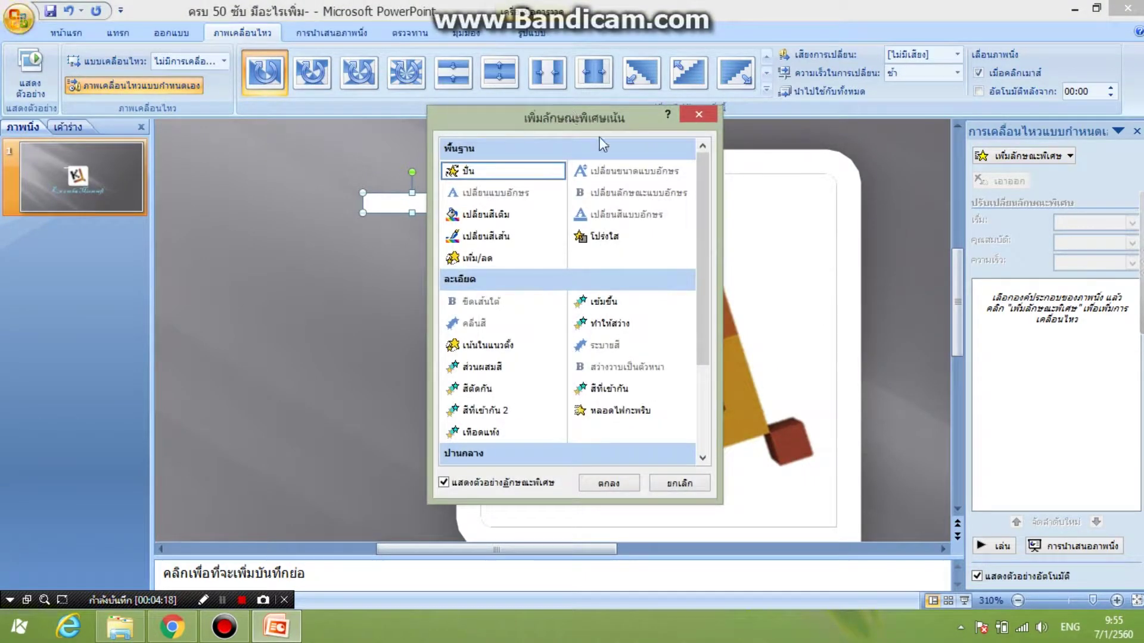
left_click_drag(602, 127, 853, 161)
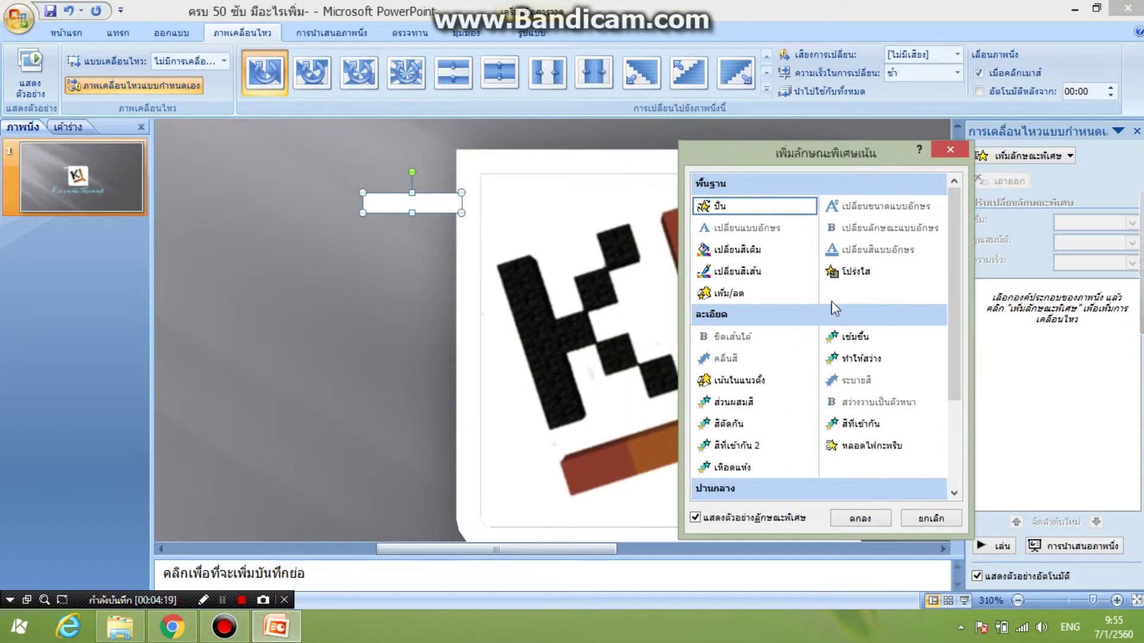
Step: Apply the Grow/Shrink (เพิ่ม/ลด) emphasis effect and raise the bar level with the logo top
left_click(739, 446)
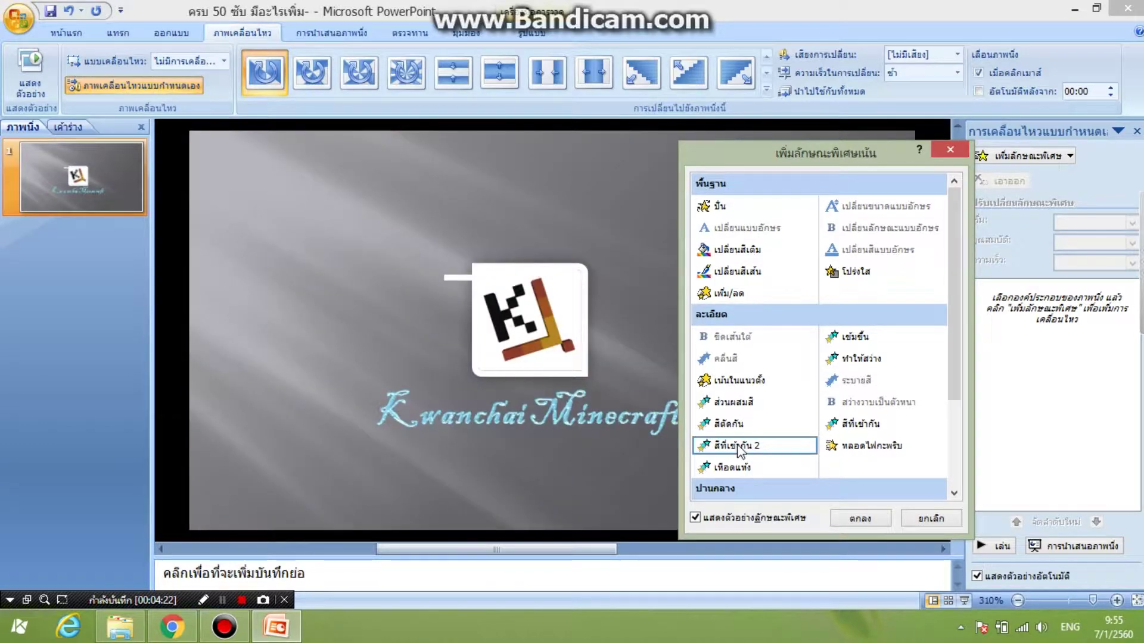
left_click(739, 424)
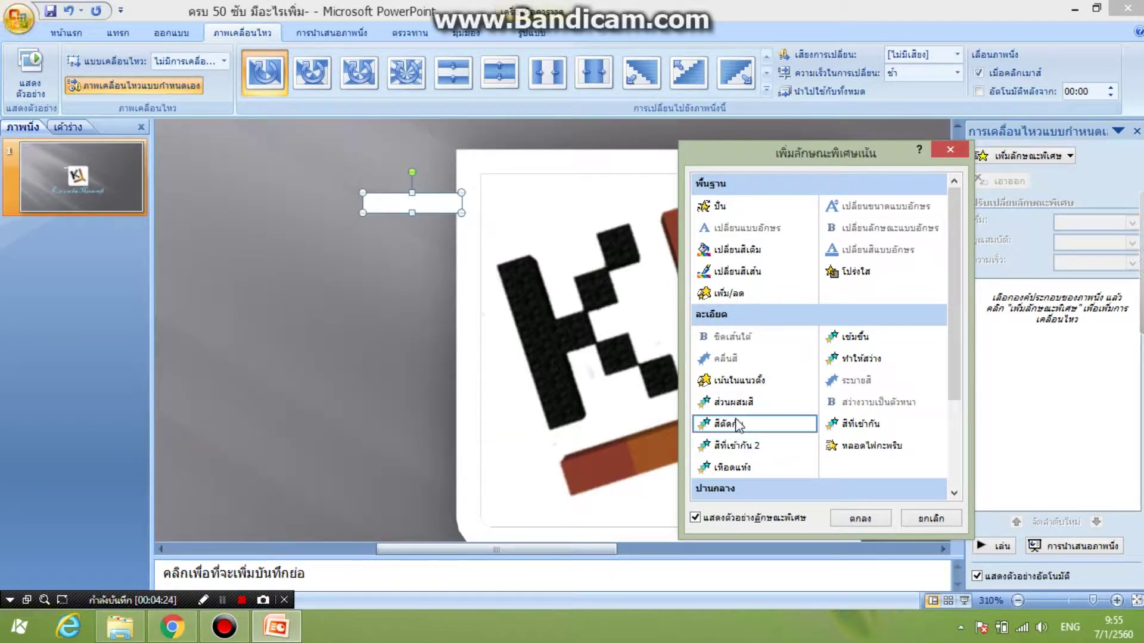
left_click(739, 403)
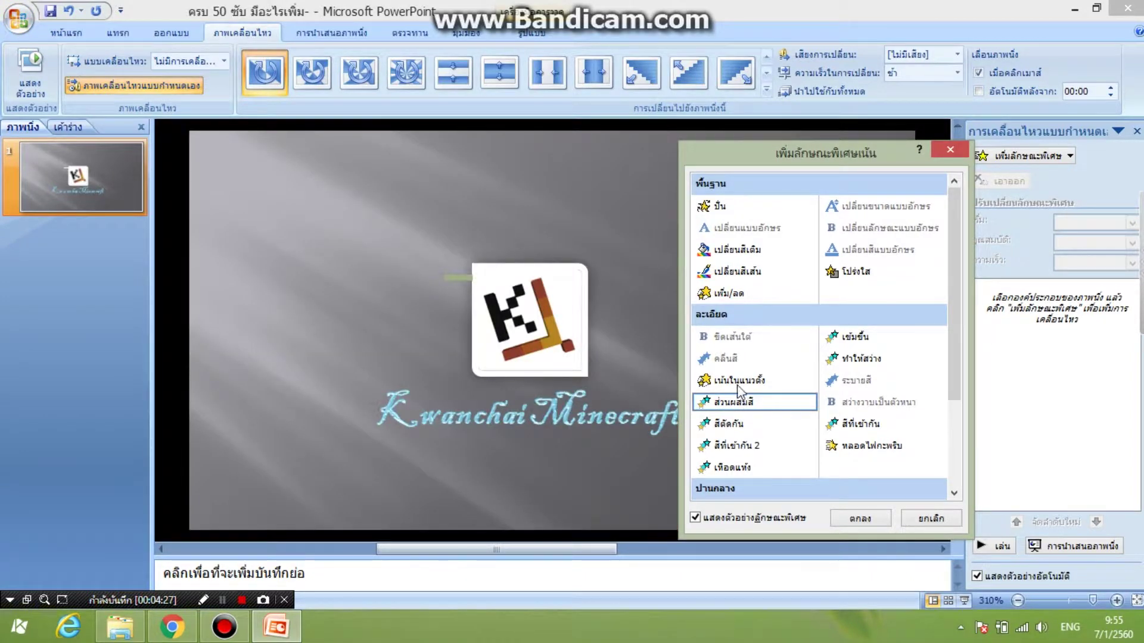
left_click(739, 385)
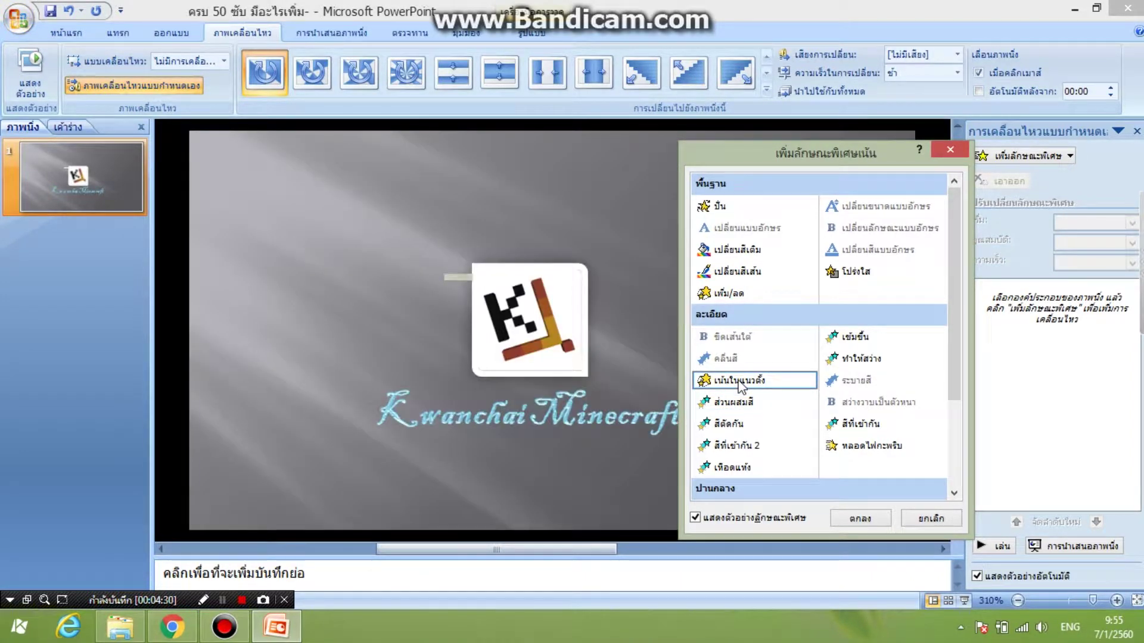
left_click(756, 304)
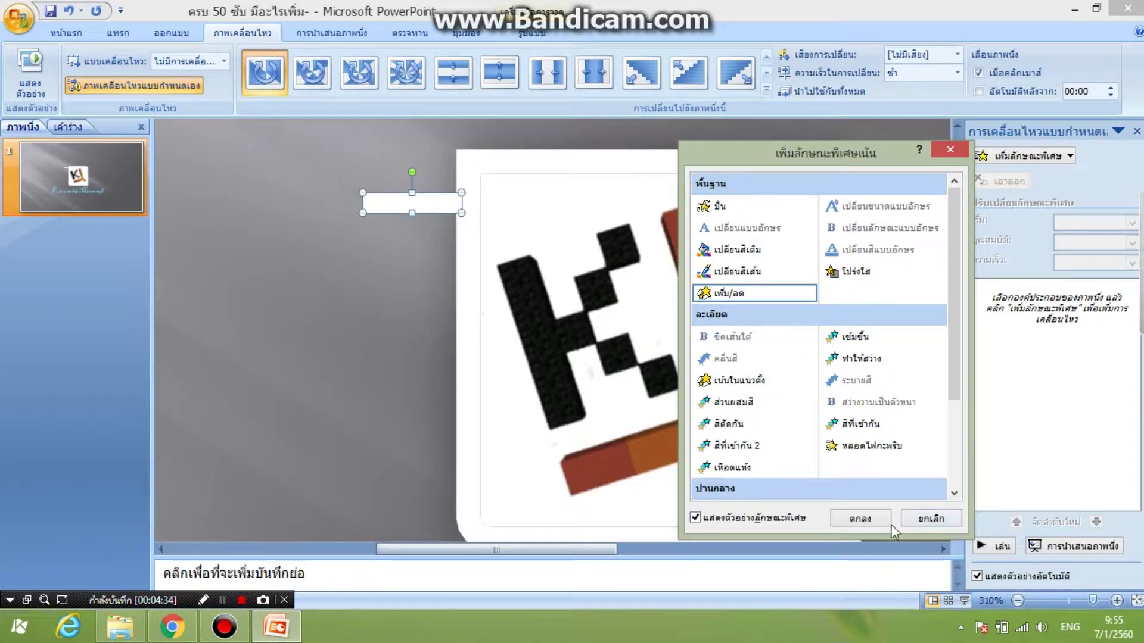
left_click(876, 516)
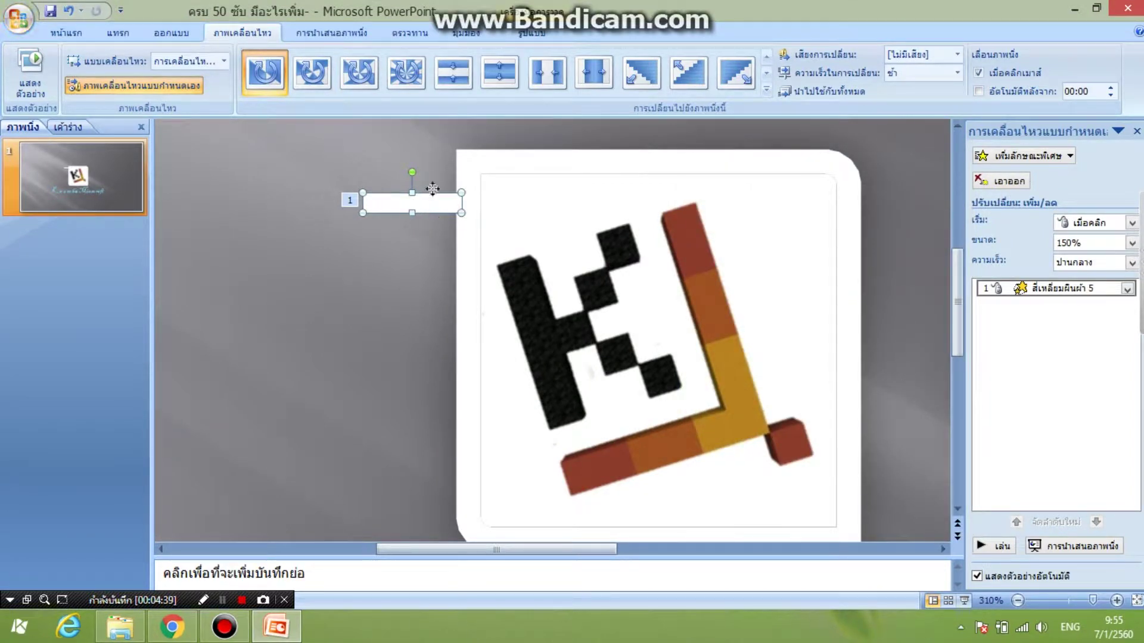
mouse_move(433, 188)
left_mouse_down()
mouse_move(422, 156)
mouse_move(421, 174)
left_mouse_up()
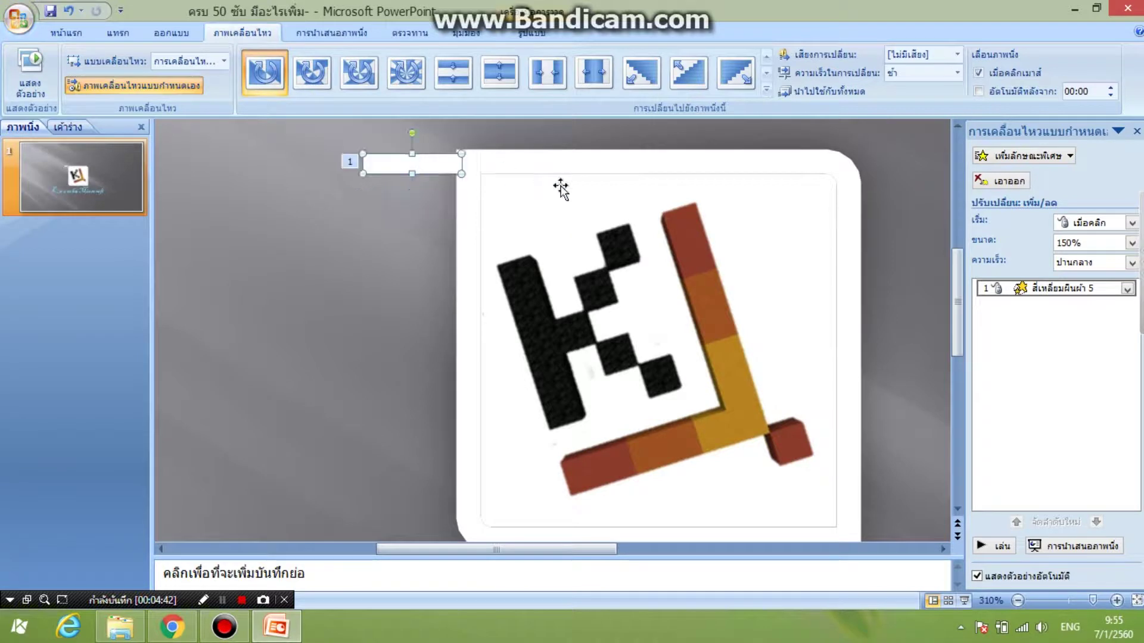
Step: Set the effect's timing to 0.5 seconds, repeating until the end of the slide
left_click(1129, 290)
left_click(1042, 390)
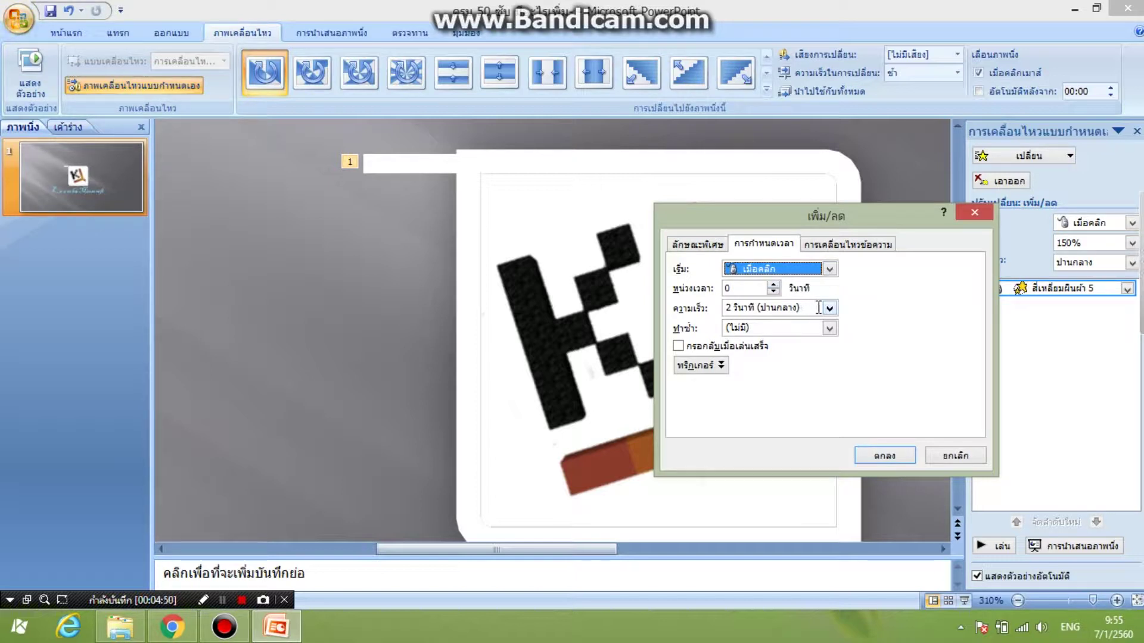
left_click(829, 308)
left_click(785, 377)
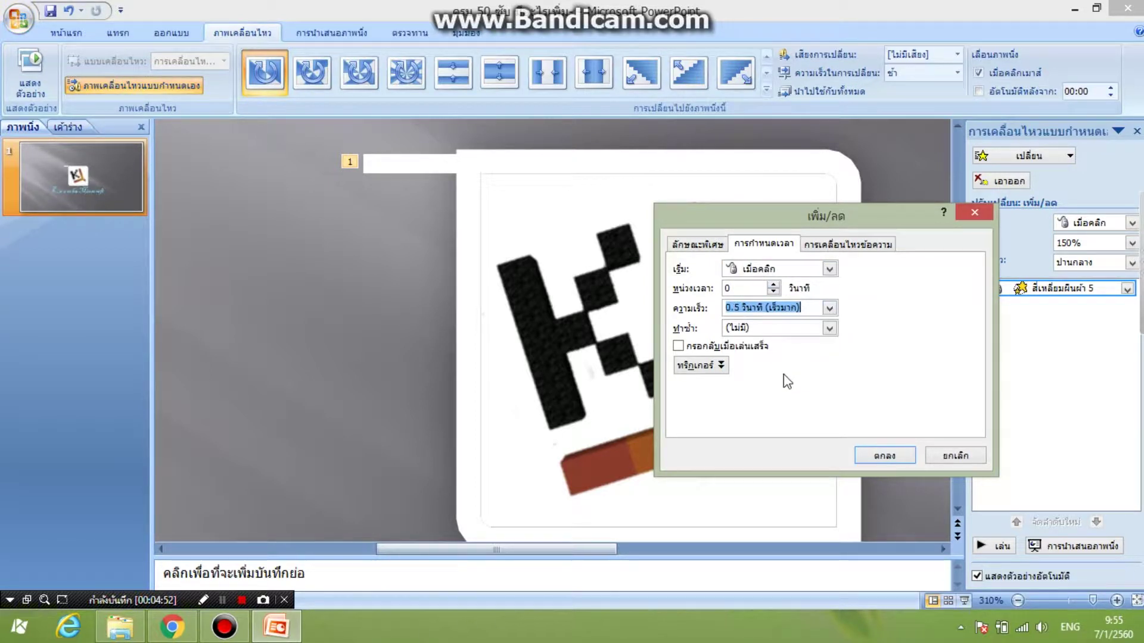
left_click(829, 328)
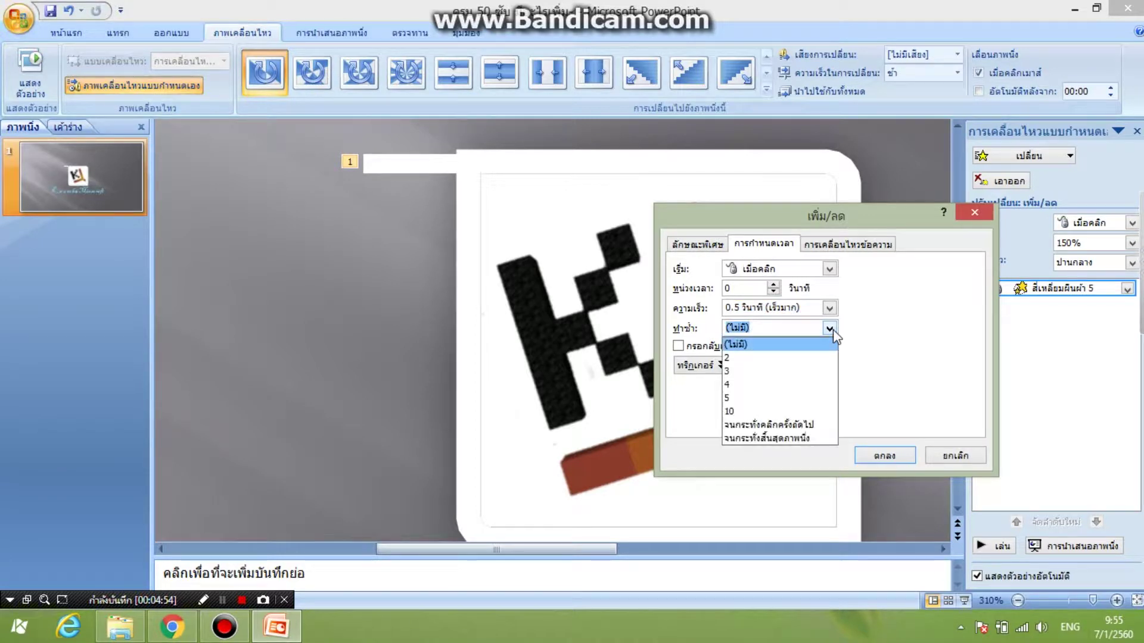
left_click(761, 435)
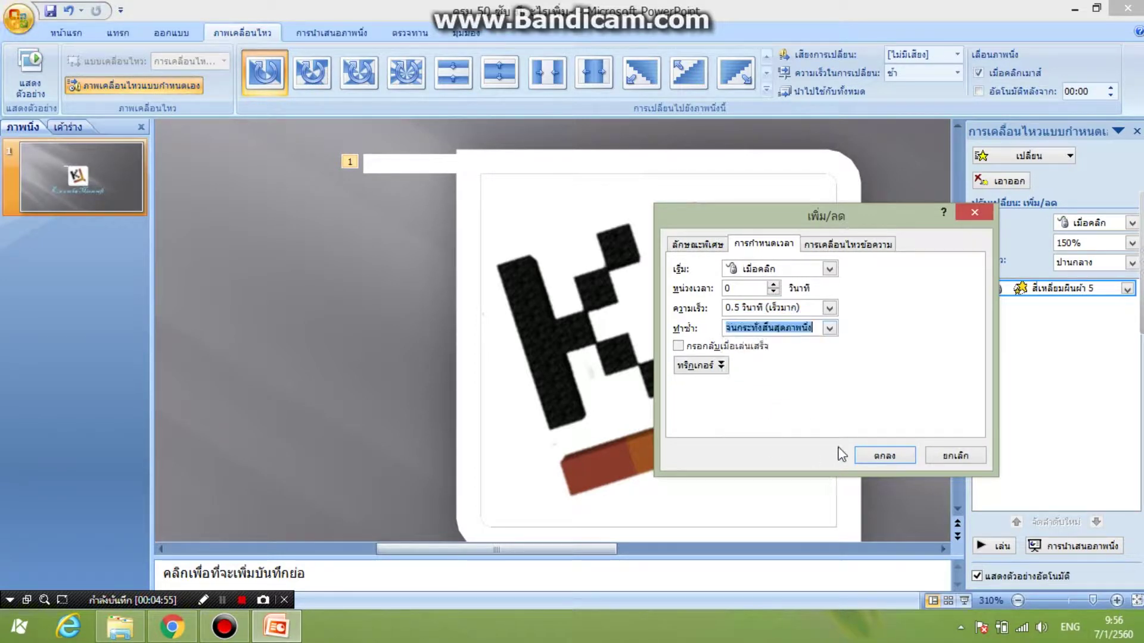
left_click(876, 455)
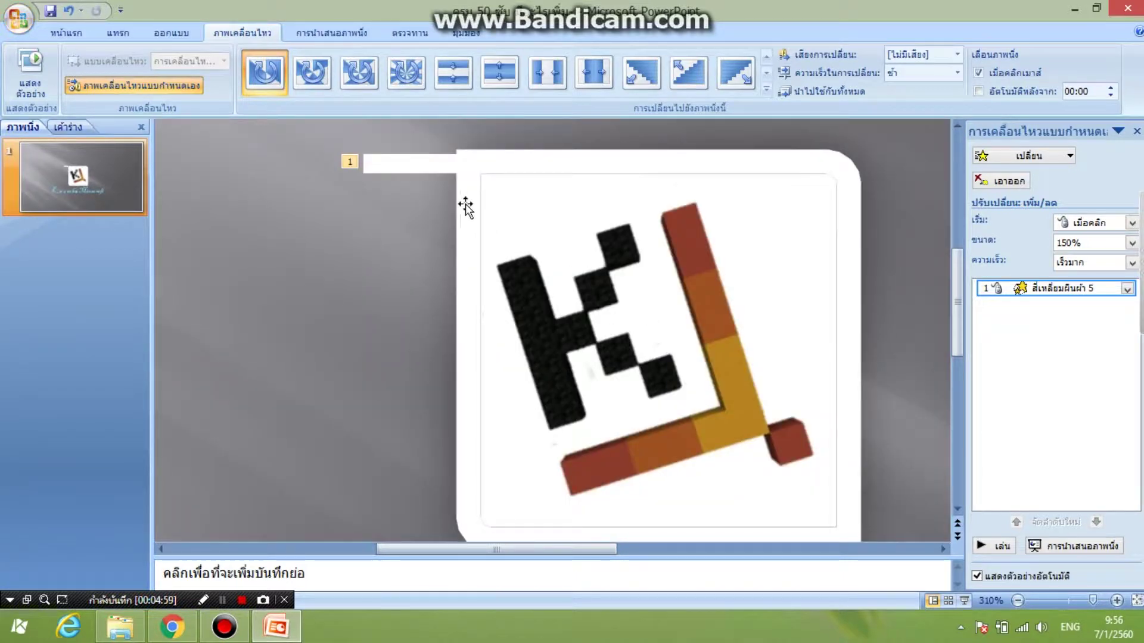
left_click(420, 163)
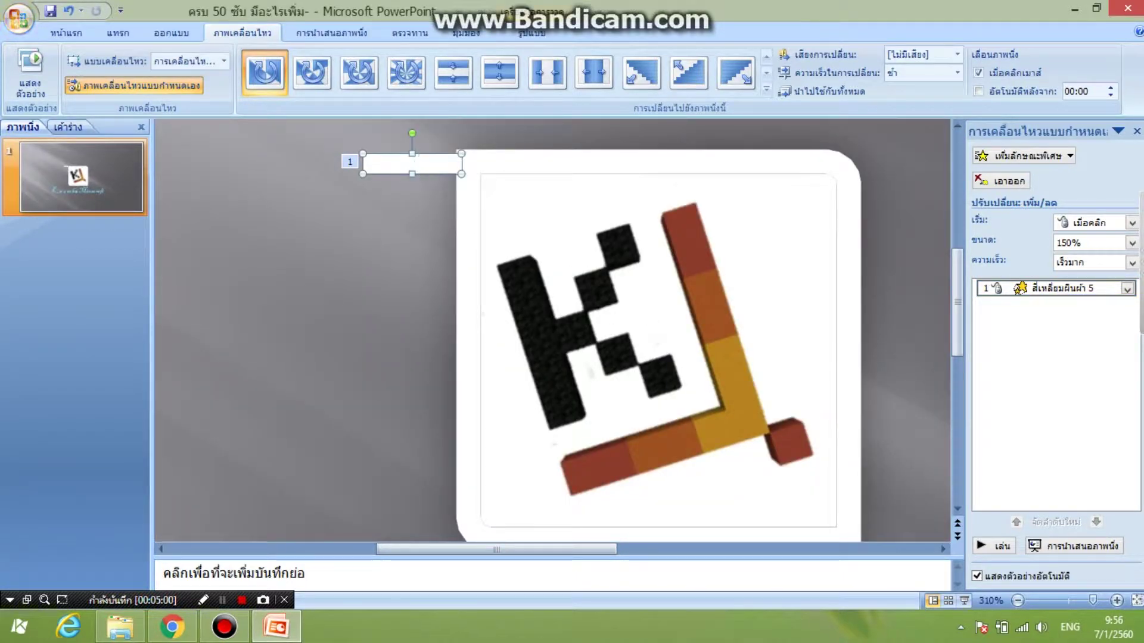
Step: Remove the bar's Grow/Shrink animation and make the bar taller
left_click(1131, 243)
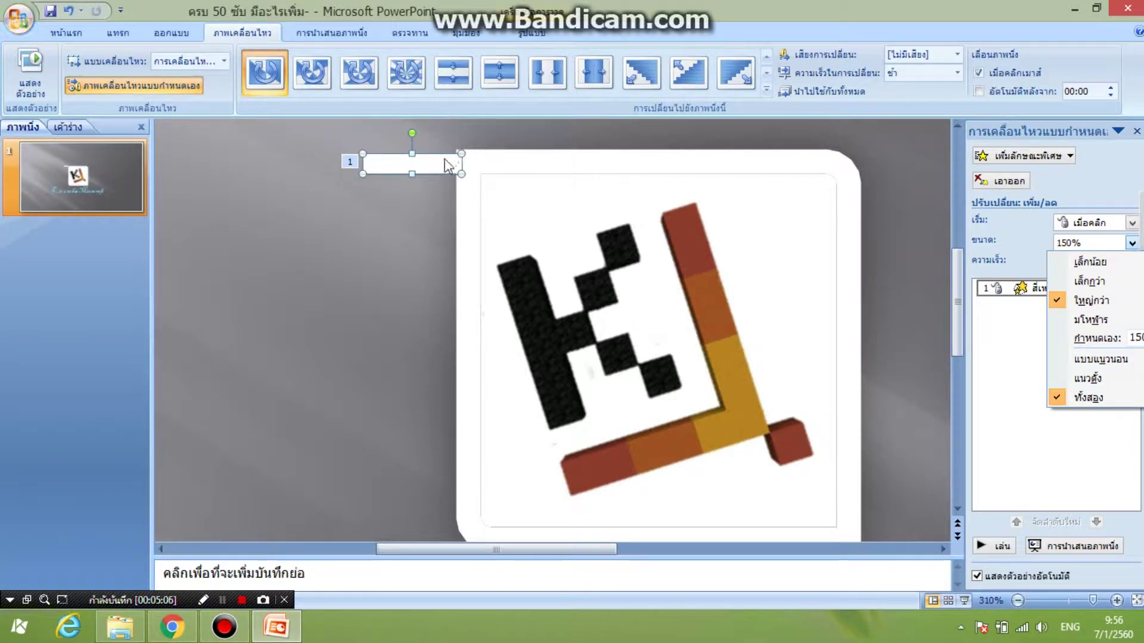
left_click(1009, 233)
left_click(1029, 175)
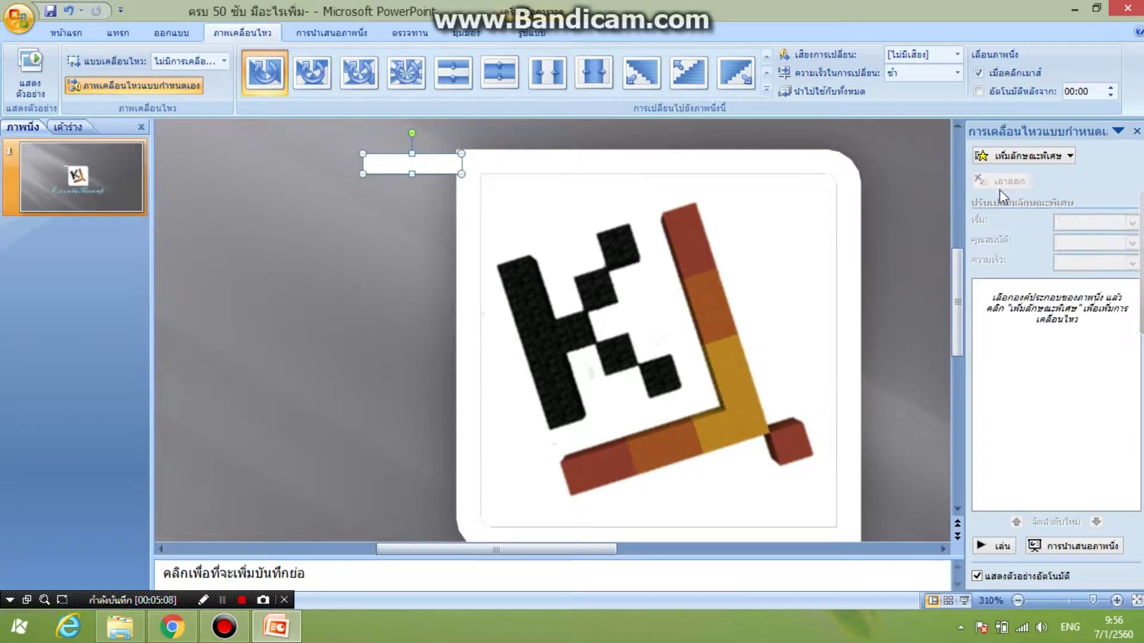
left_click_drag(411, 174, 412, 194)
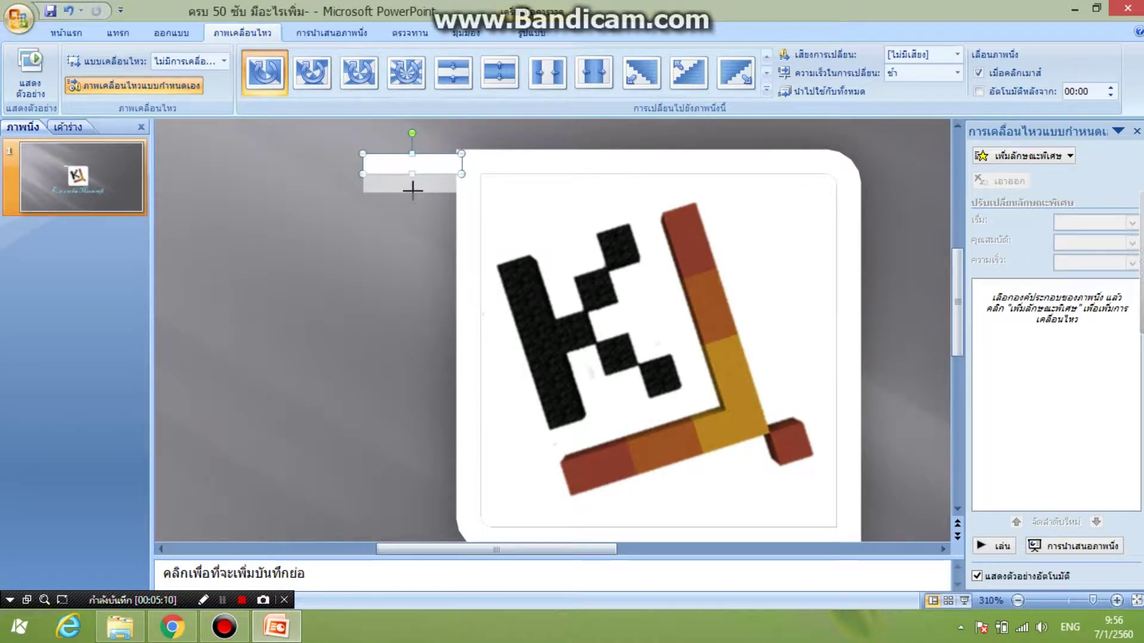
Step: Add a Left motion path and stretch the bar across the logo top as a thin strip
left_click(1026, 157)
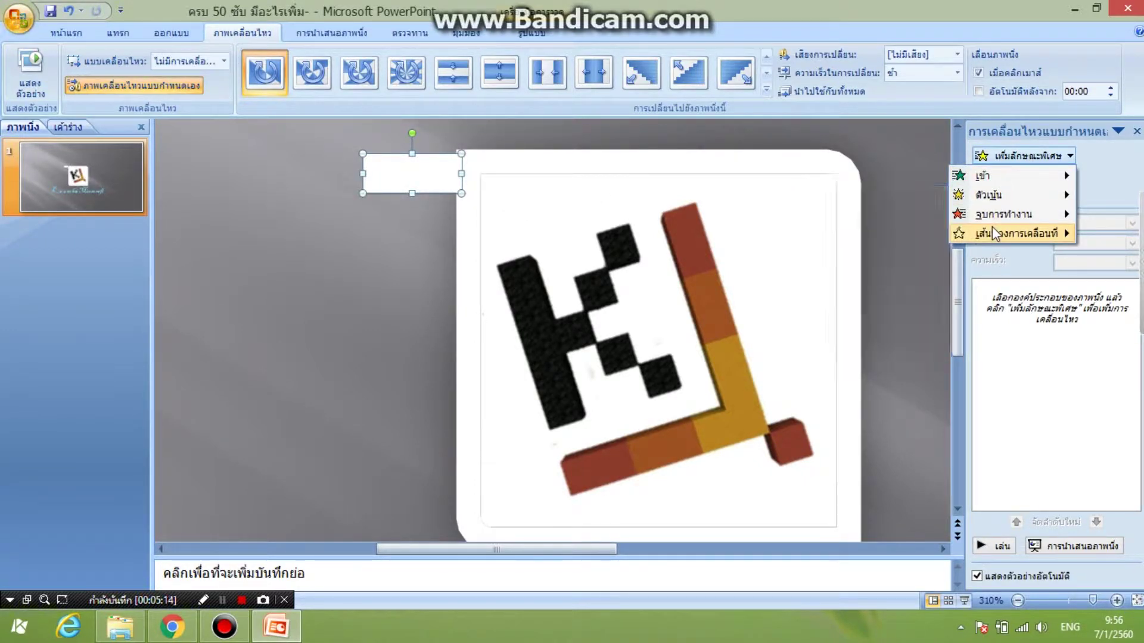
mouse_move(1014, 233)
left_click(817, 274)
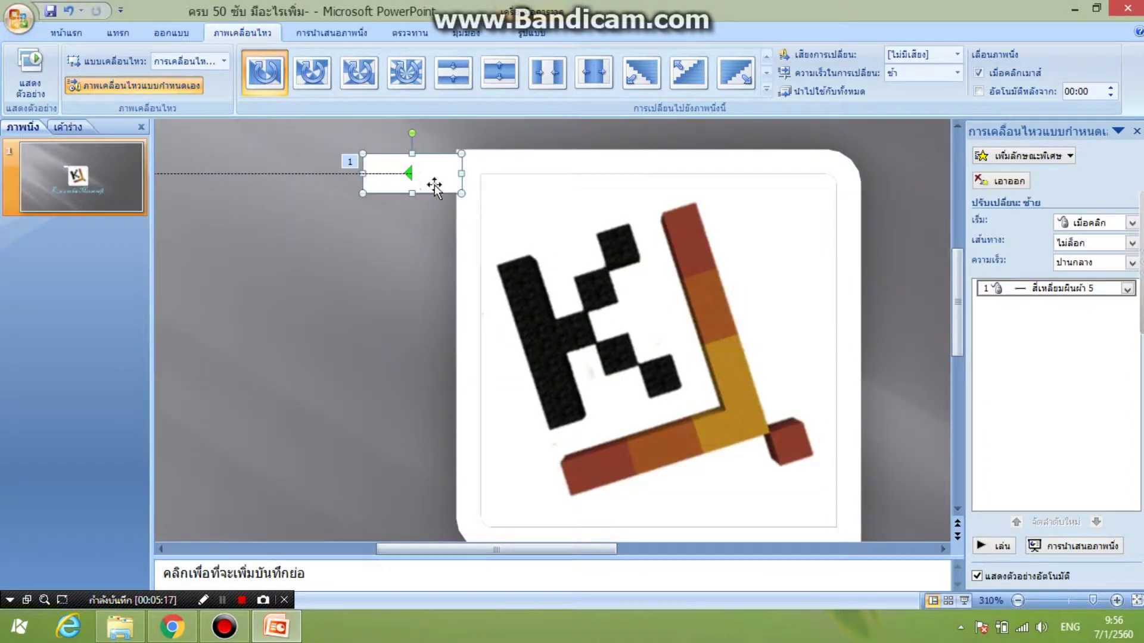
left_click_drag(757, 176, 815, 178)
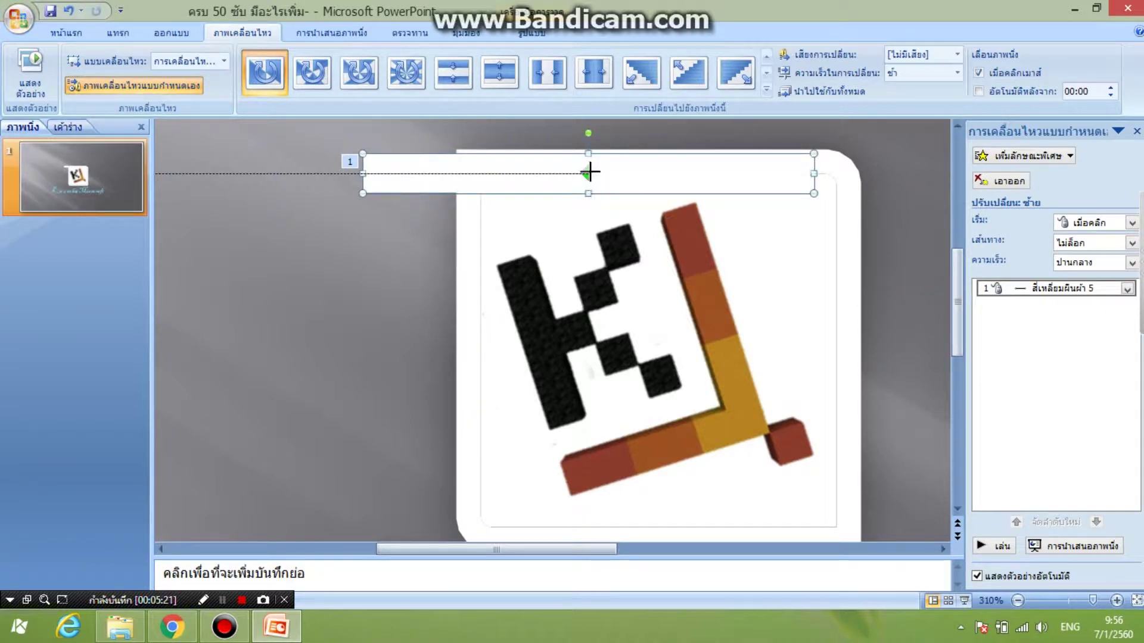
left_click_drag(588, 193, 588, 174)
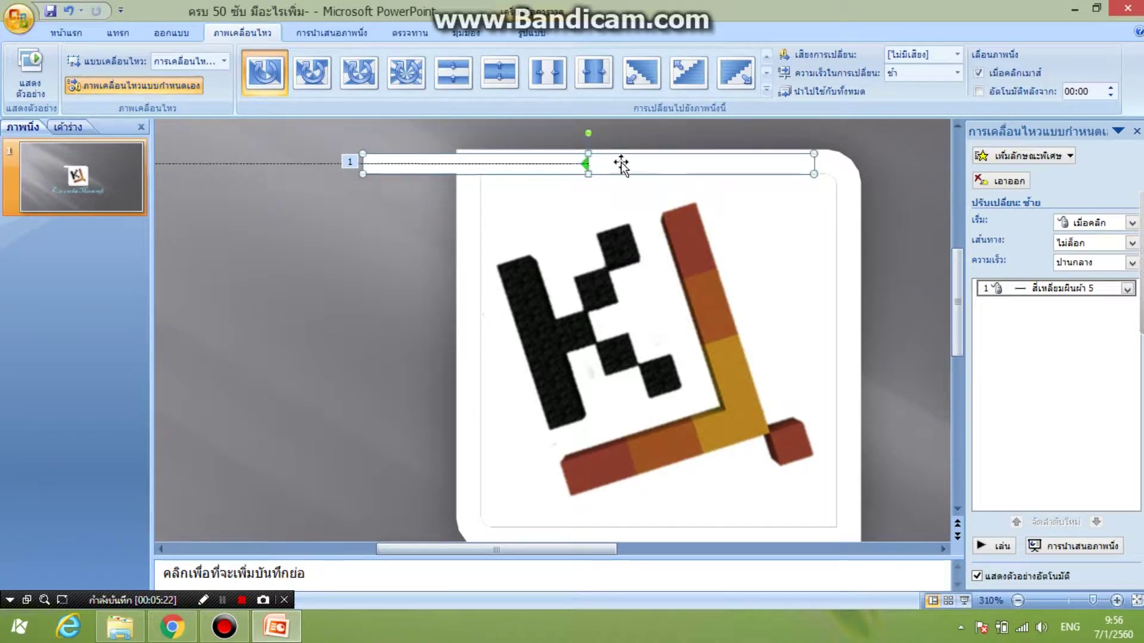
Step: Preview the animation, try moving the path's end point, then undo it
left_click(994, 546)
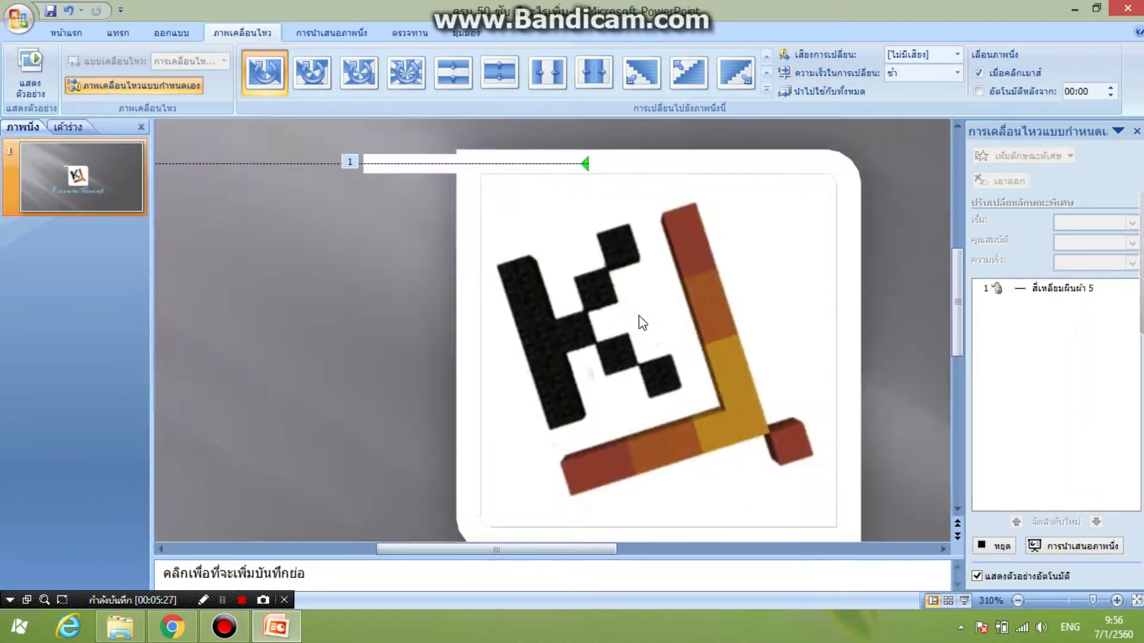
left_click_drag(566, 549, 470, 549)
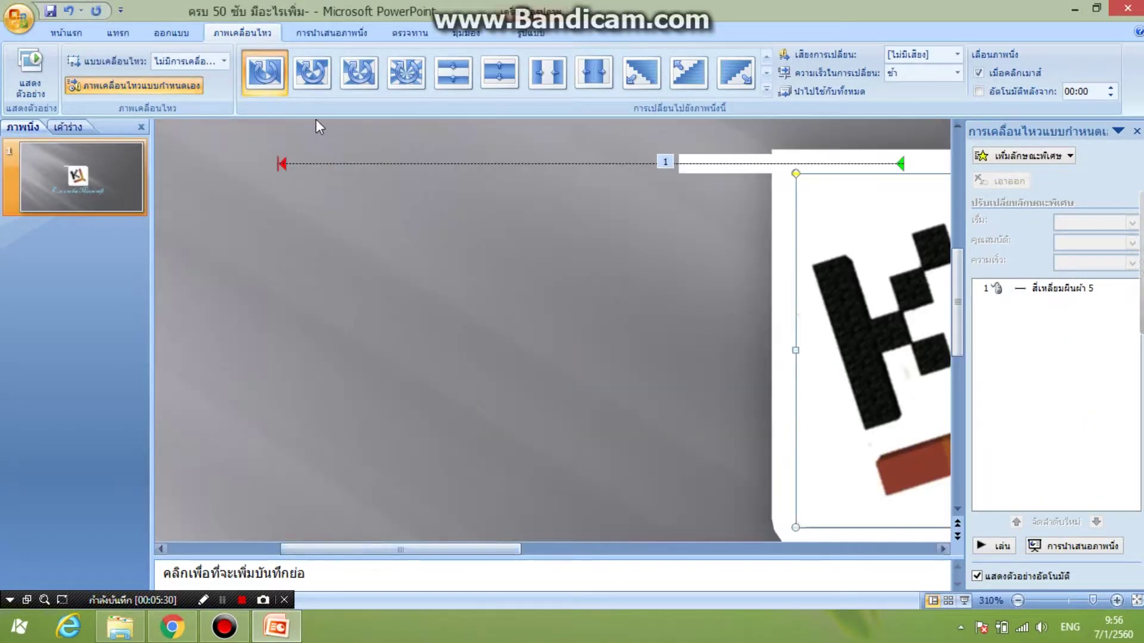
left_click(280, 164)
mouse_move(280, 164)
left_mouse_down()
mouse_move(770, 166)
mouse_move(350, 177)
mouse_move(280, 163)
mouse_move(296, 217)
mouse_move(476, 246)
left_mouse_up()
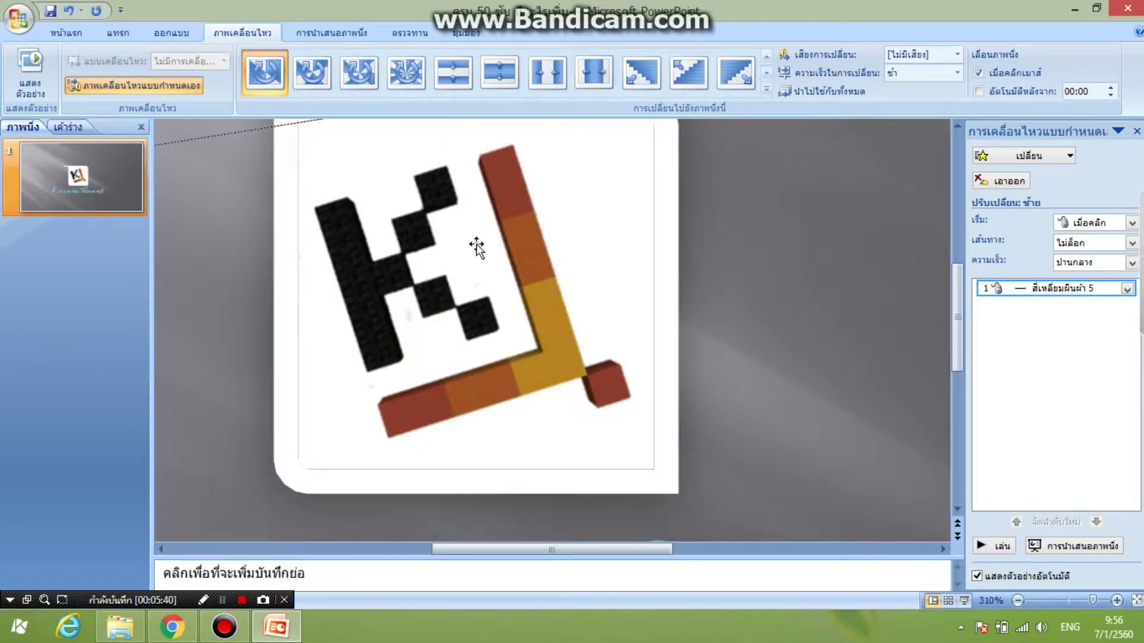
key("ctrl+z")
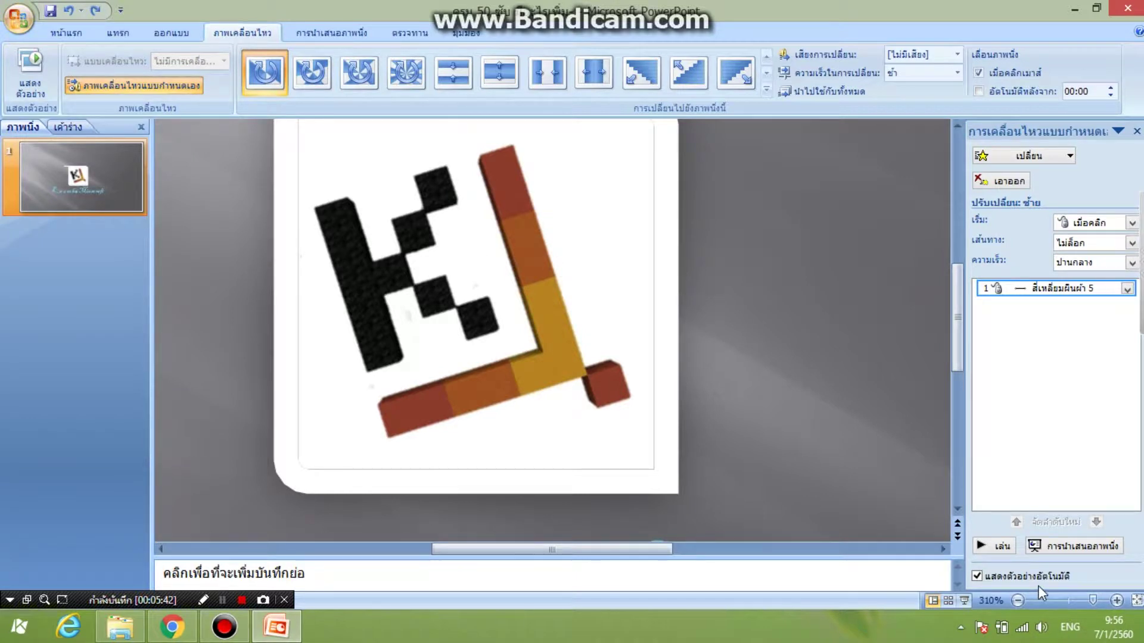
left_click(1059, 601)
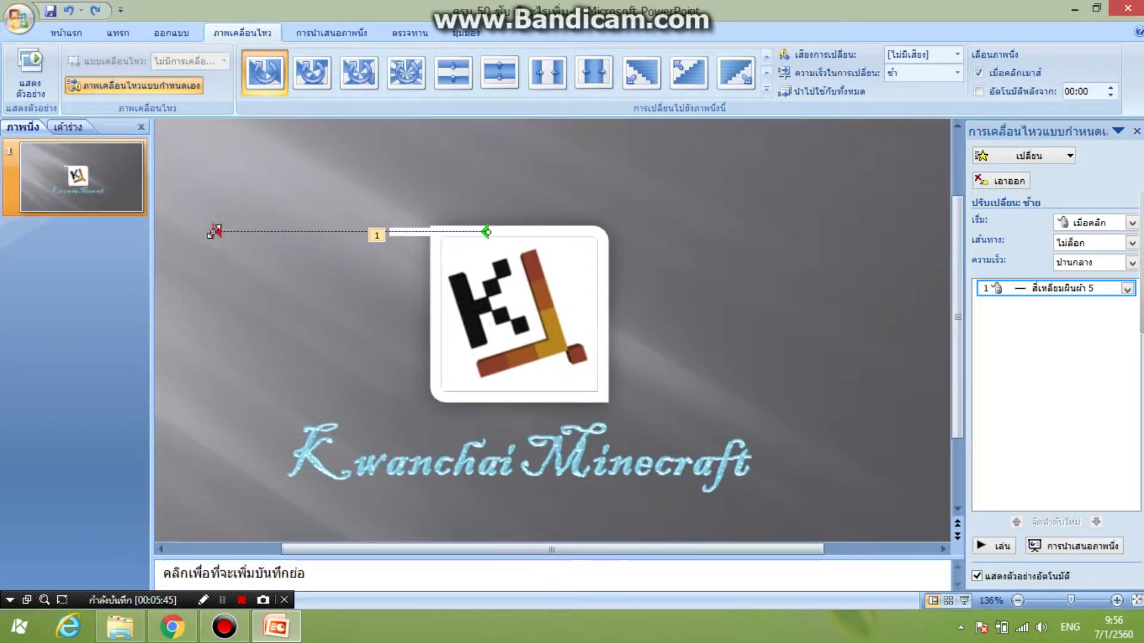
Step: Remove the white bar's leftward motion path
left_click_drag(227, 231, 287, 228)
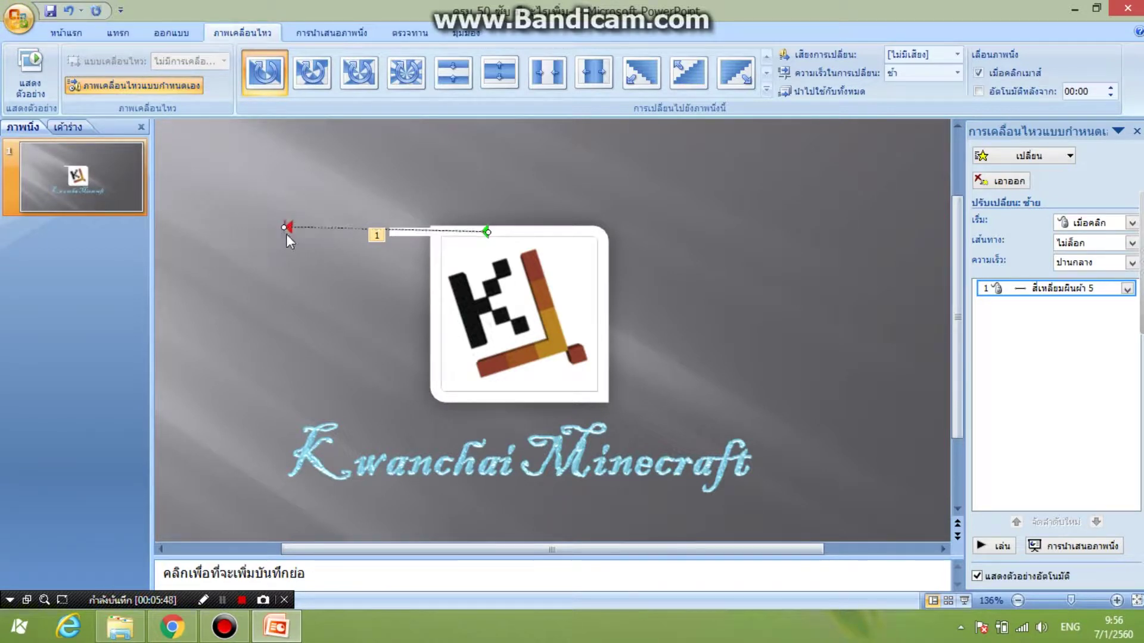
right_click(302, 230)
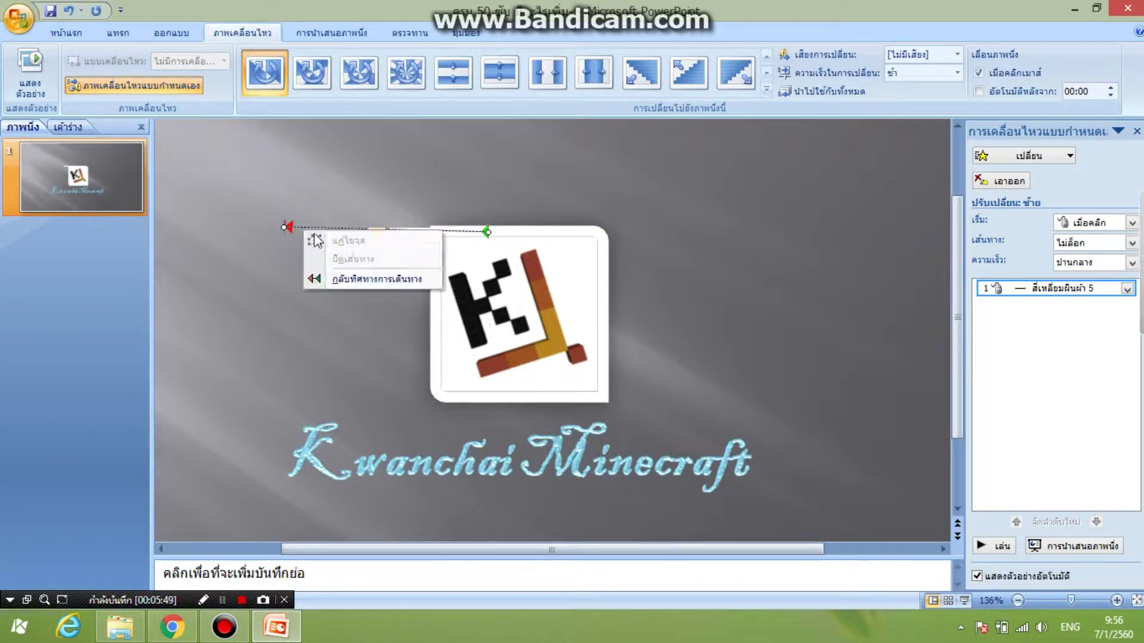
left_click(982, 186)
Step: Reselect the white bar and browse the Draw Custom Path options
left_click(415, 230)
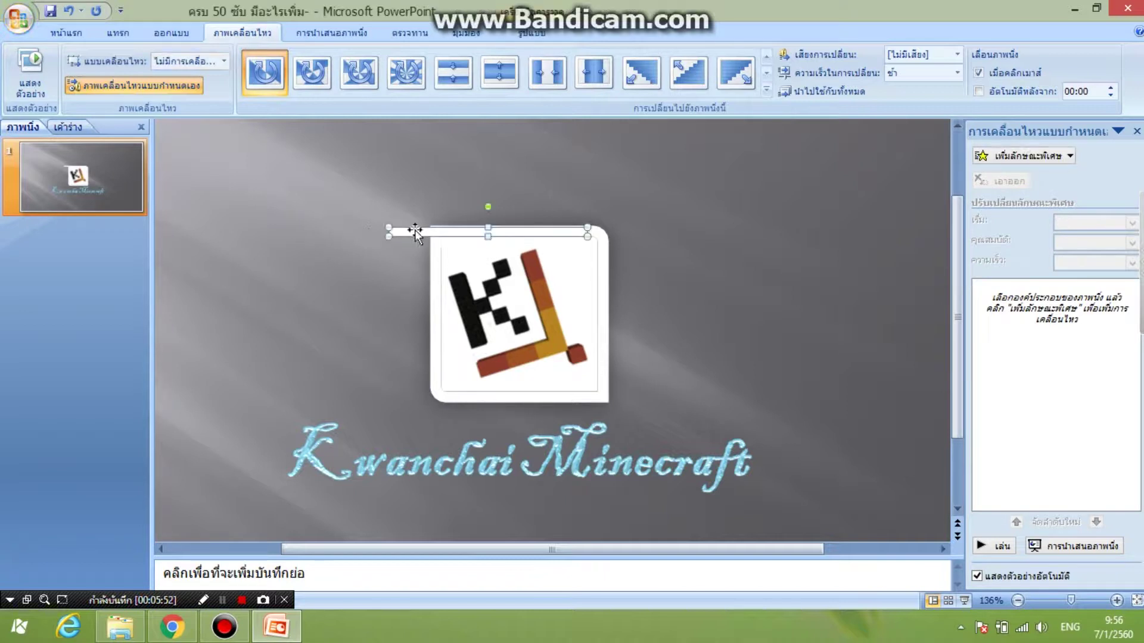
left_click(1039, 156)
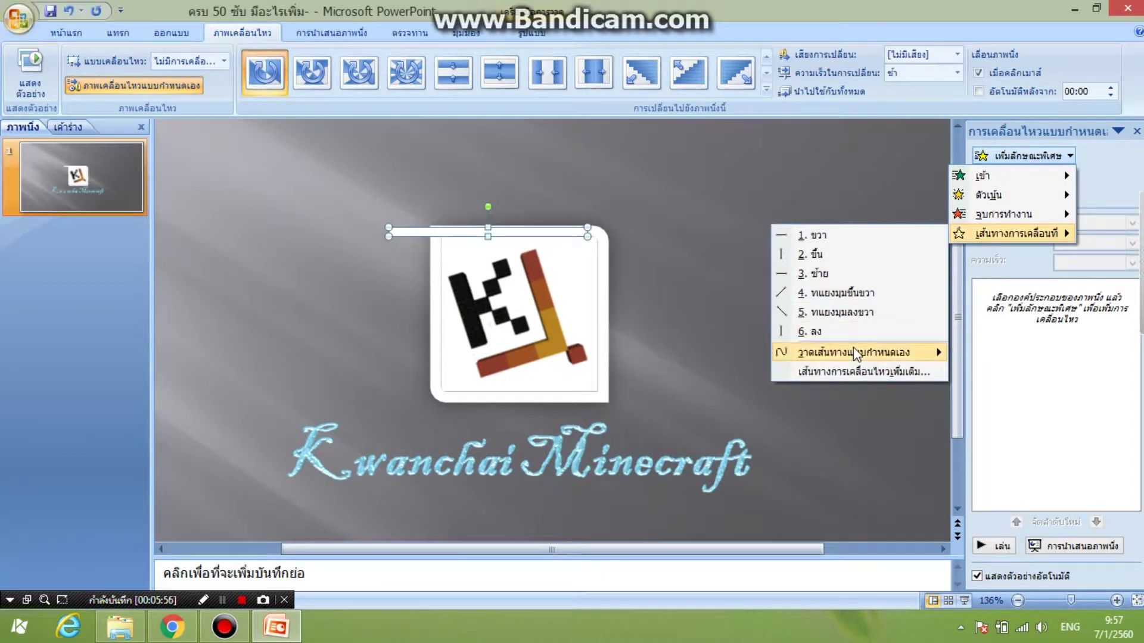
left_click(709, 354)
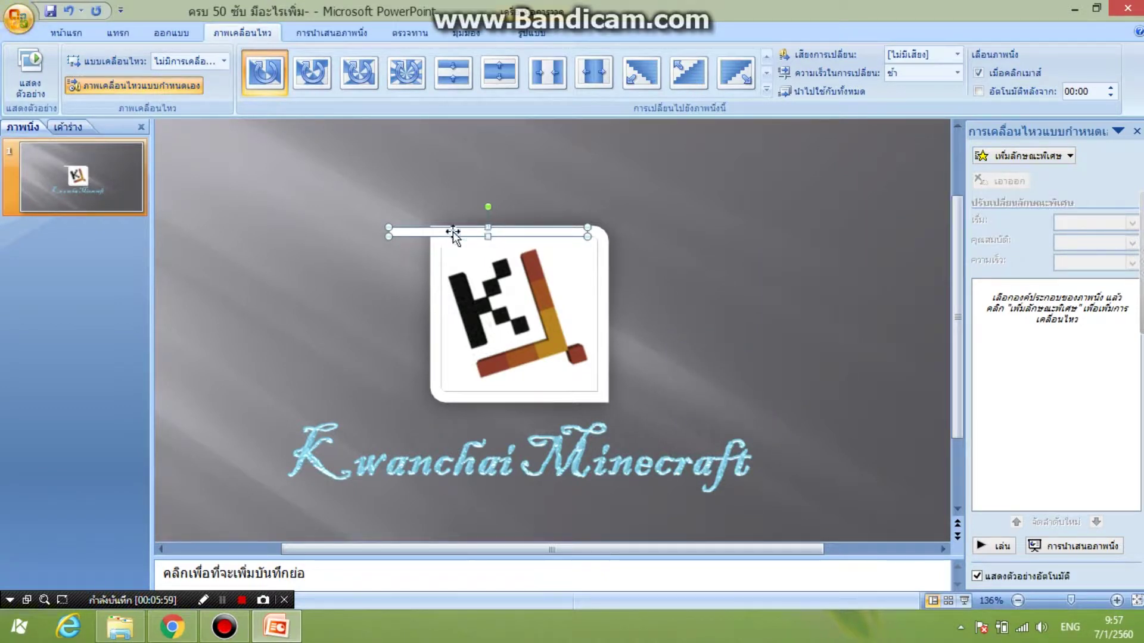
left_click(1026, 161)
mouse_move(853, 352)
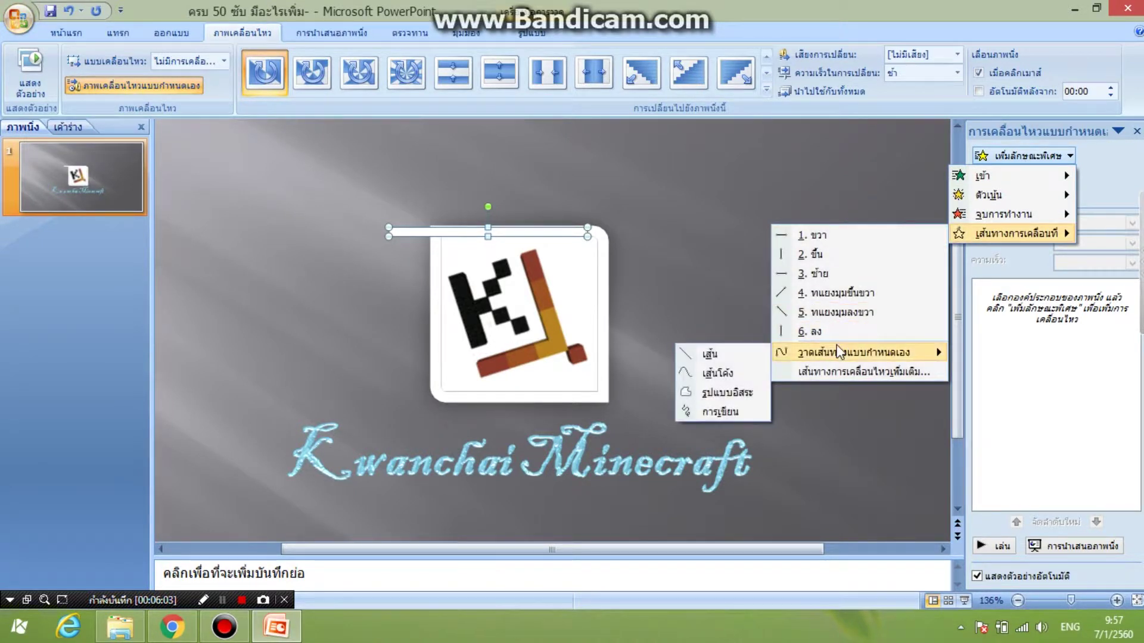
Step: Draw a custom Curve motion path starting at the white bar
left_click(718, 373)
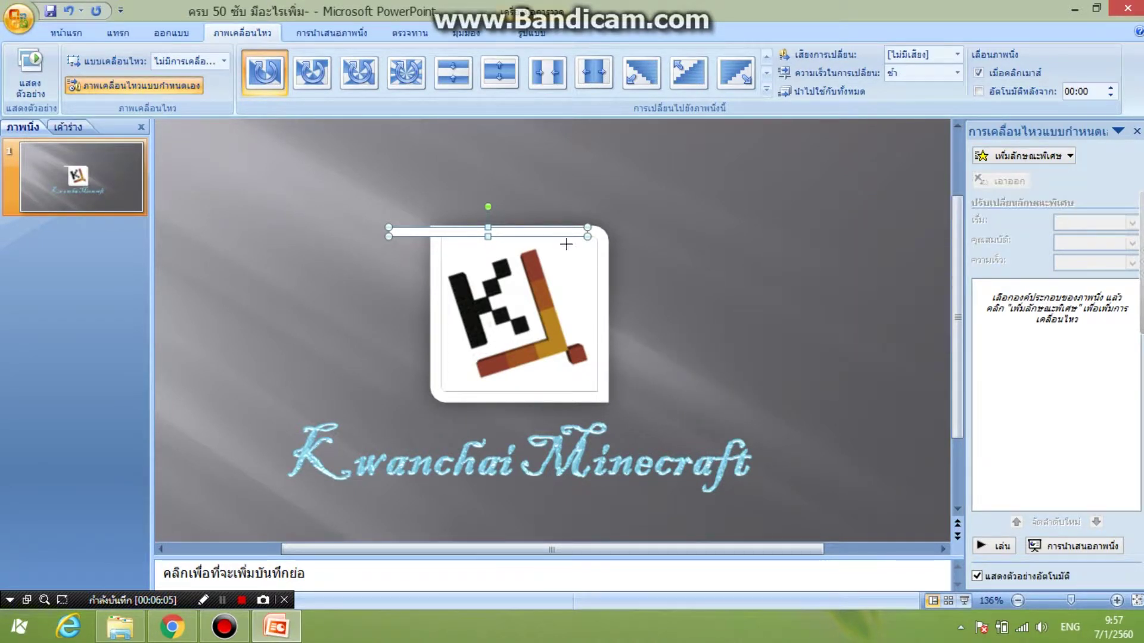
left_click(488, 230)
double_click(488, 232)
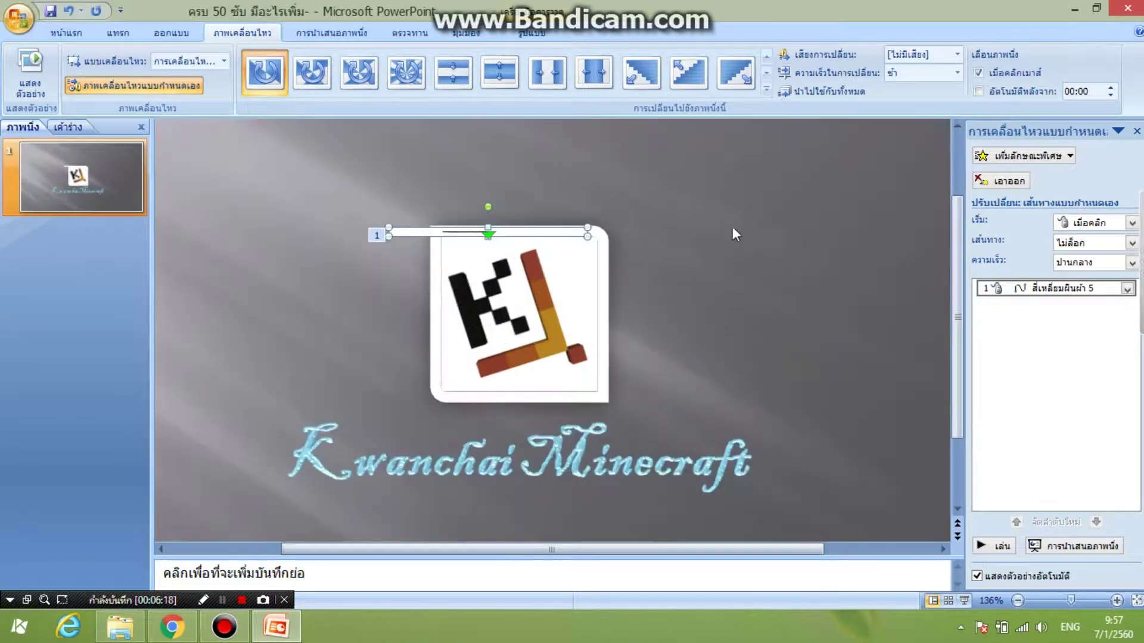
Step: Set the curve path to start on click at 0.5 seconds, repeating until slide end
left_click(1127, 291)
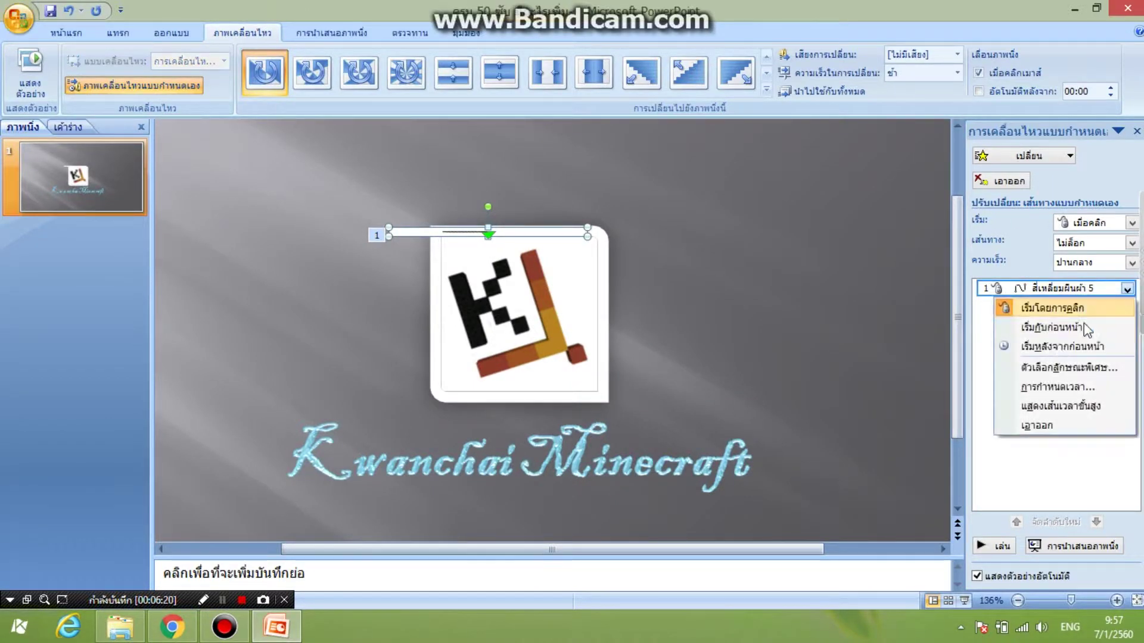
left_click(1037, 383)
left_click(828, 269)
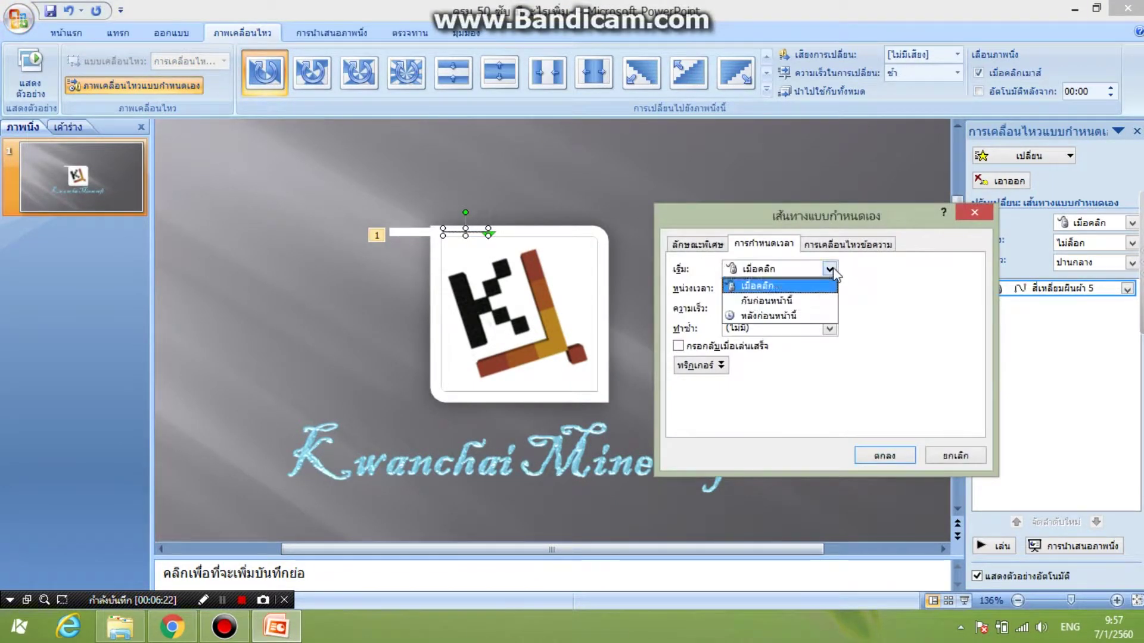
left_click(775, 285)
left_click(830, 308)
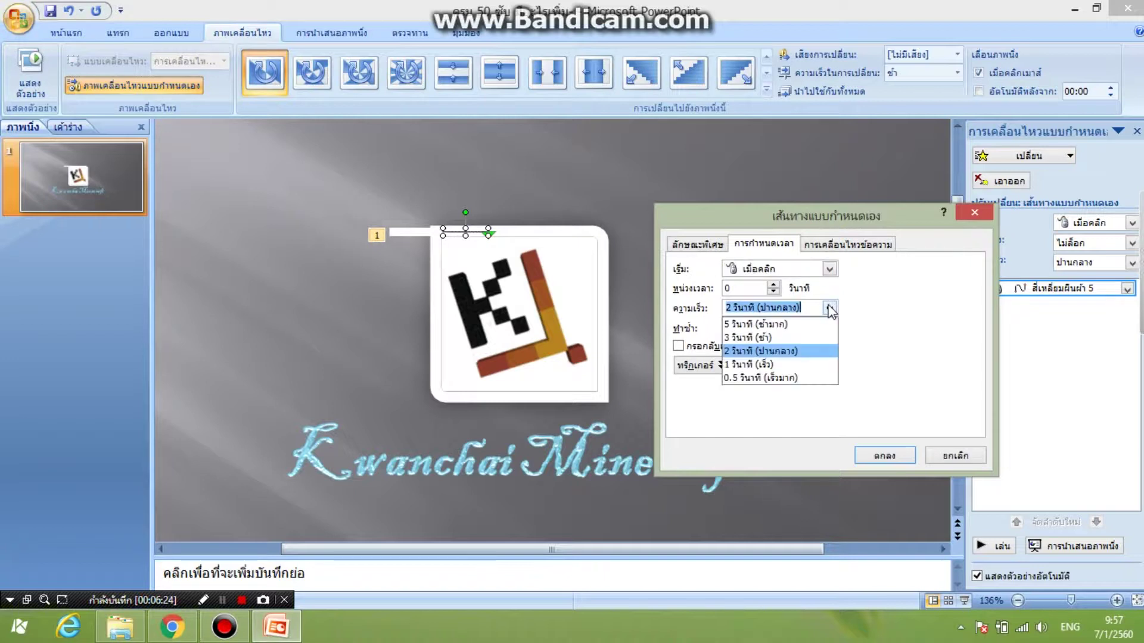
left_click(774, 376)
left_click(829, 328)
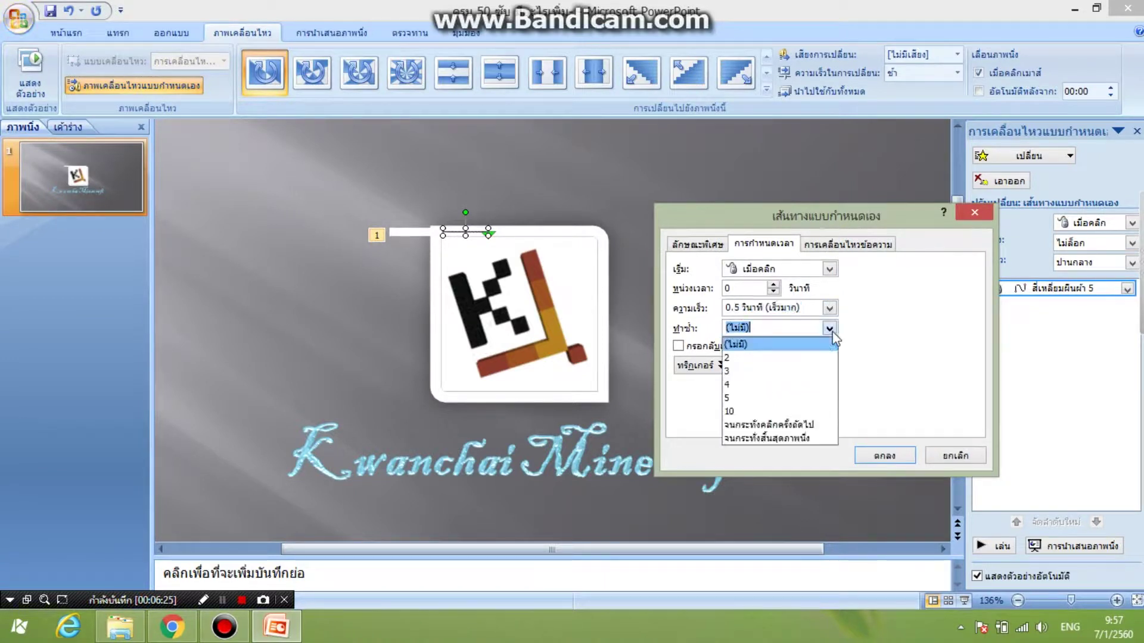
left_click(769, 439)
left_click(883, 454)
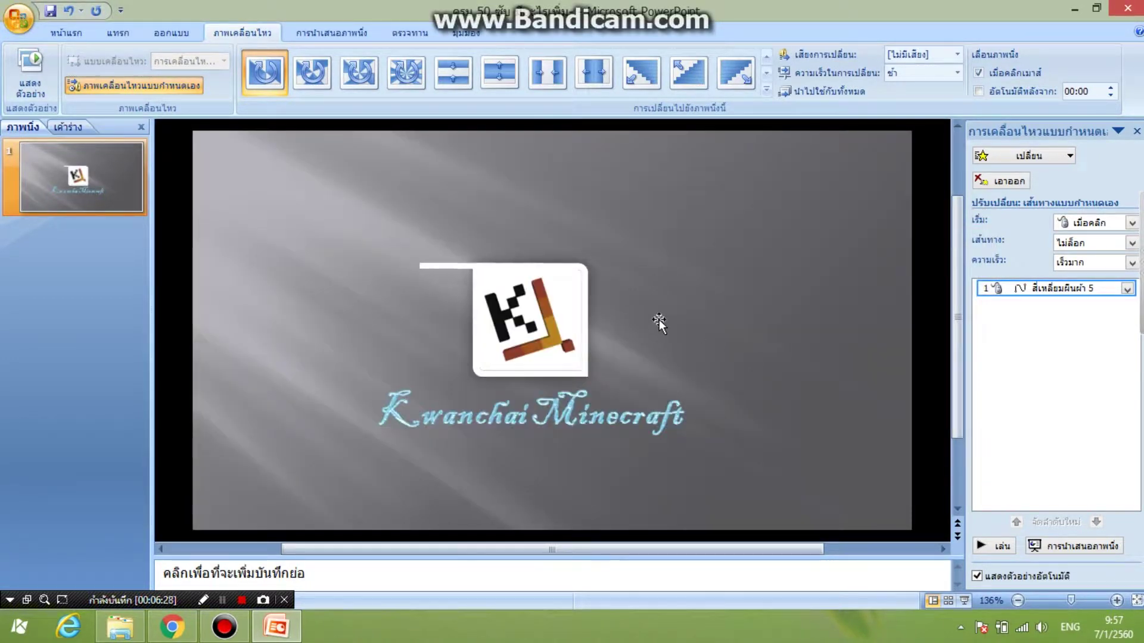
left_click(411, 230)
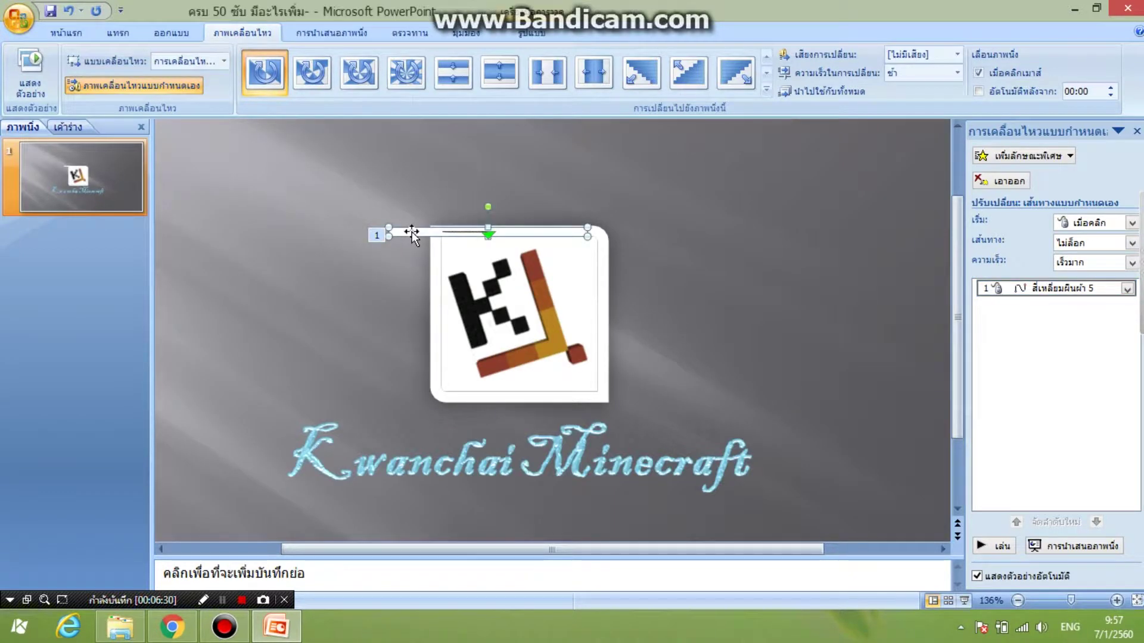
Step: Ctrl-drag a copy of the animated bar just below and preview the animations
left_click_drag(413, 231, 430, 241)
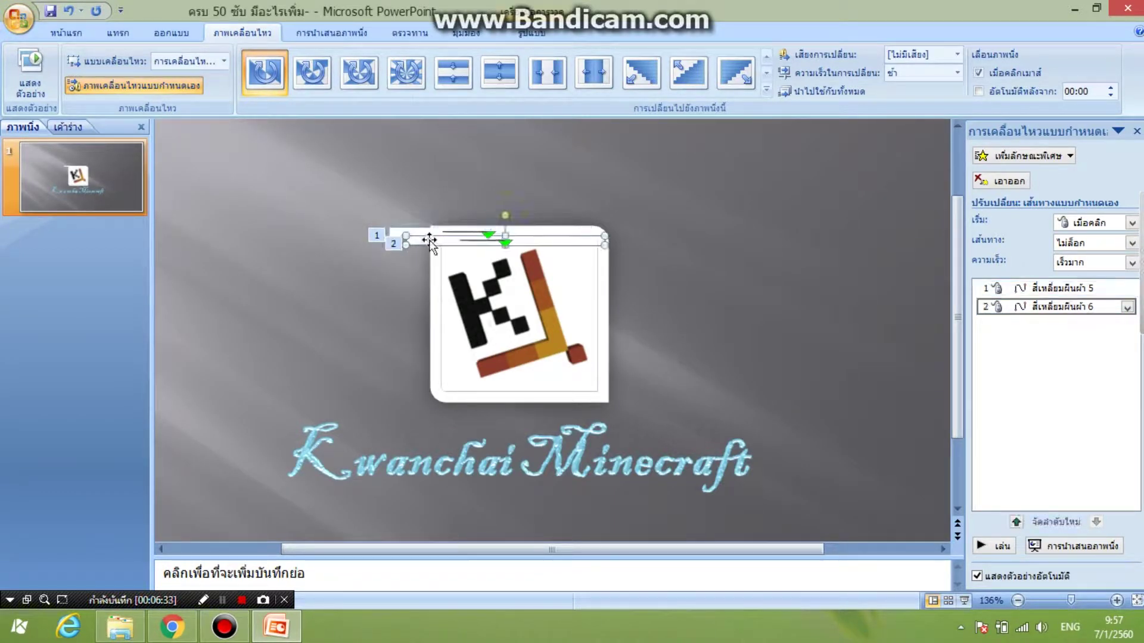
left_click(989, 547)
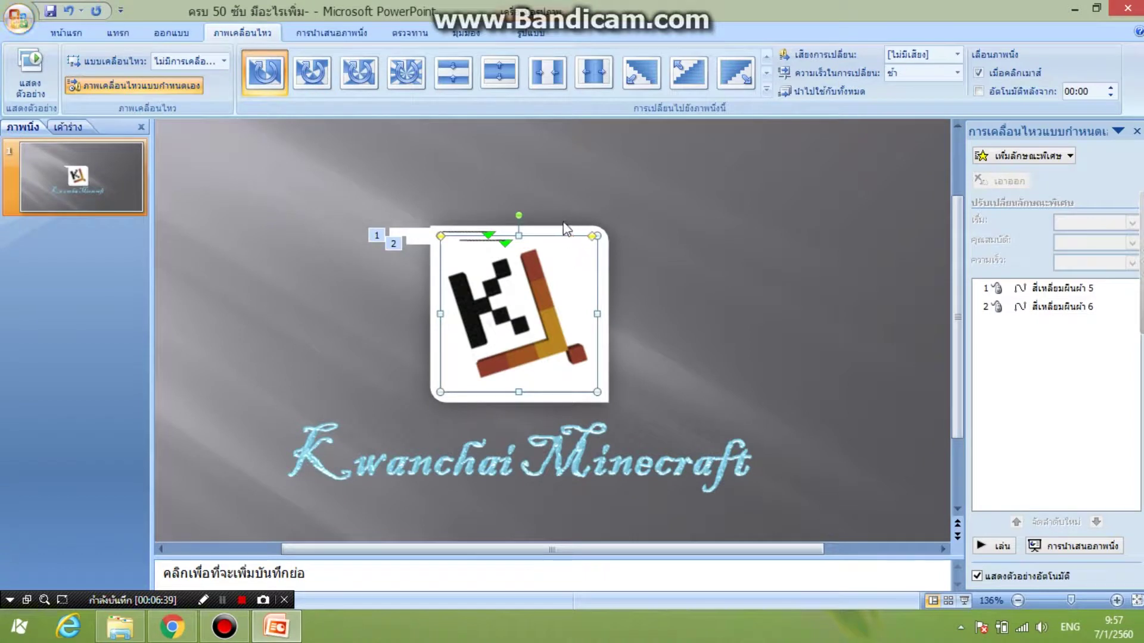
left_click_drag(517, 233, 496, 225)
left_click(592, 196)
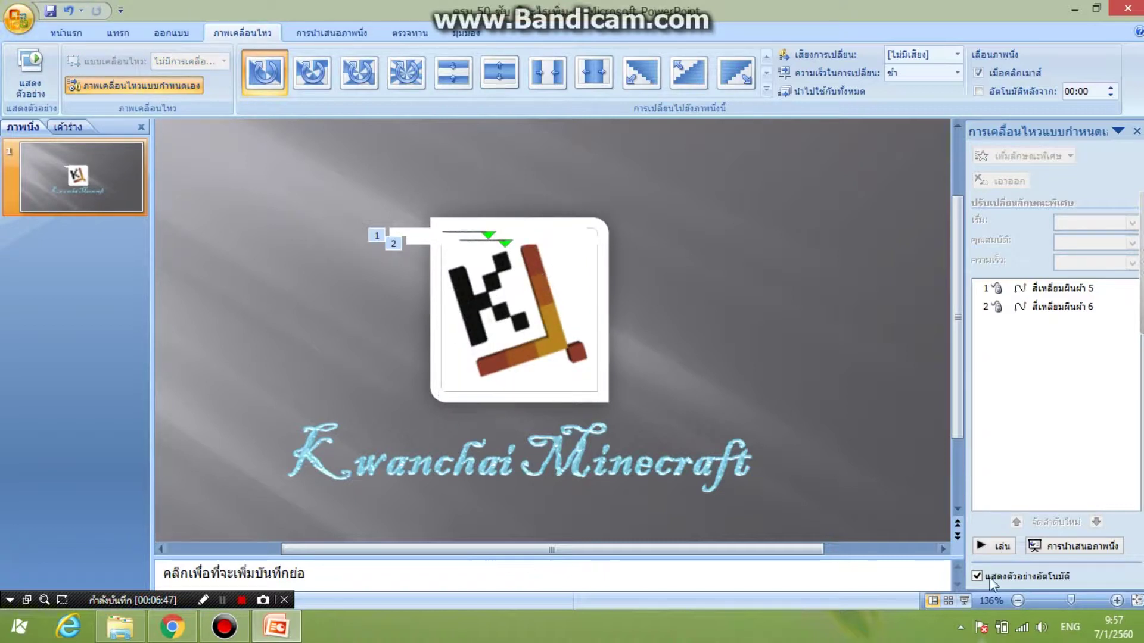
left_click(996, 546)
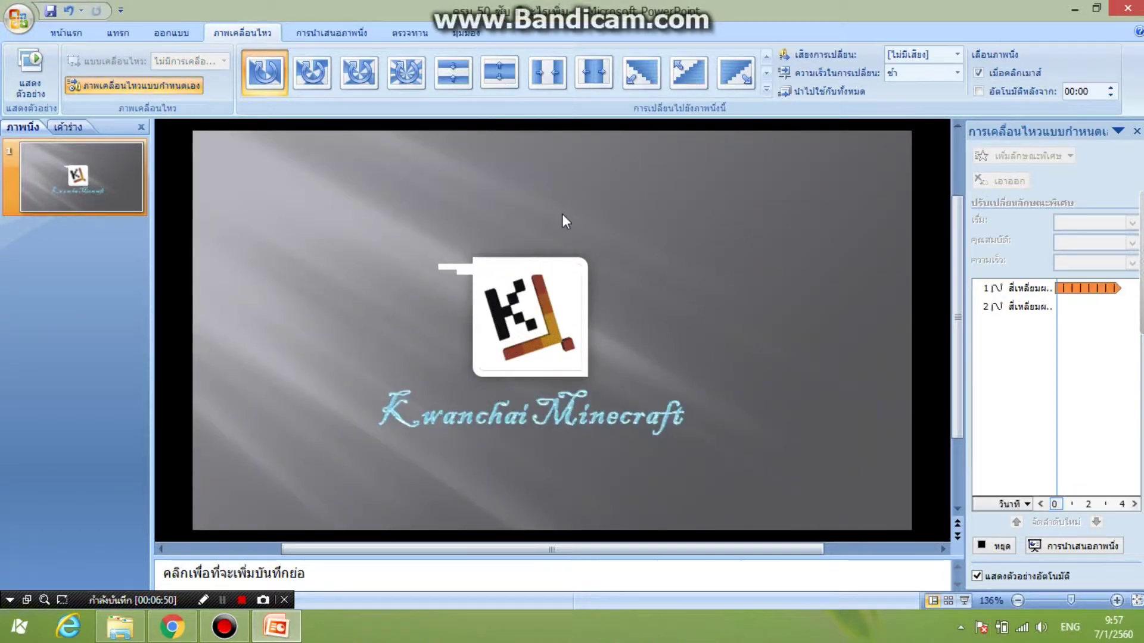
left_click(527, 248)
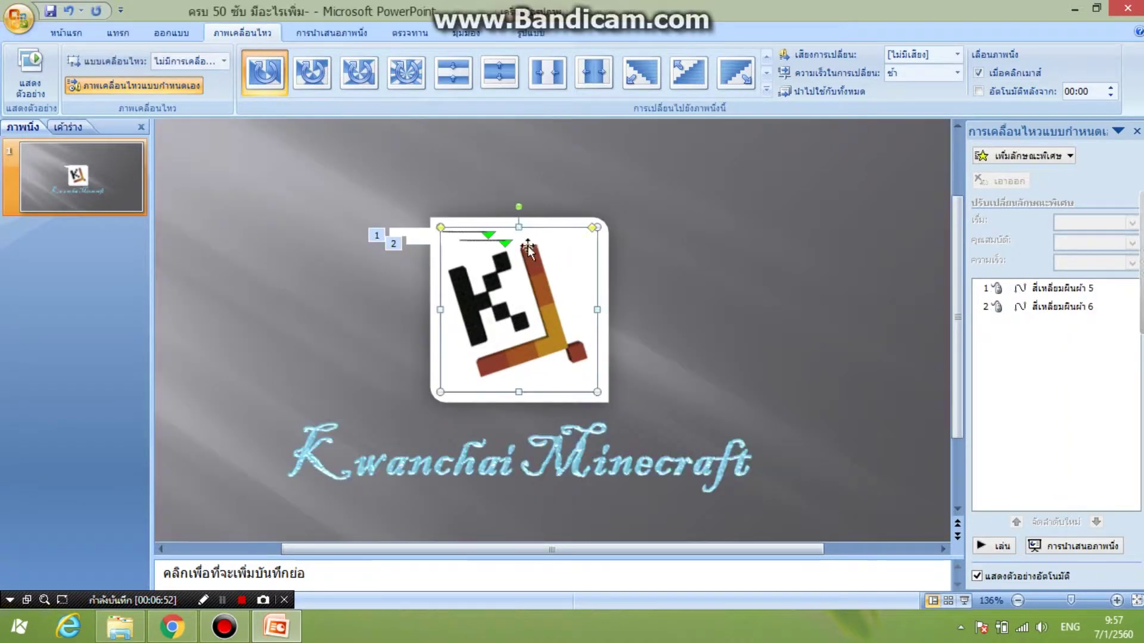
left_click(423, 241)
left_click(374, 213)
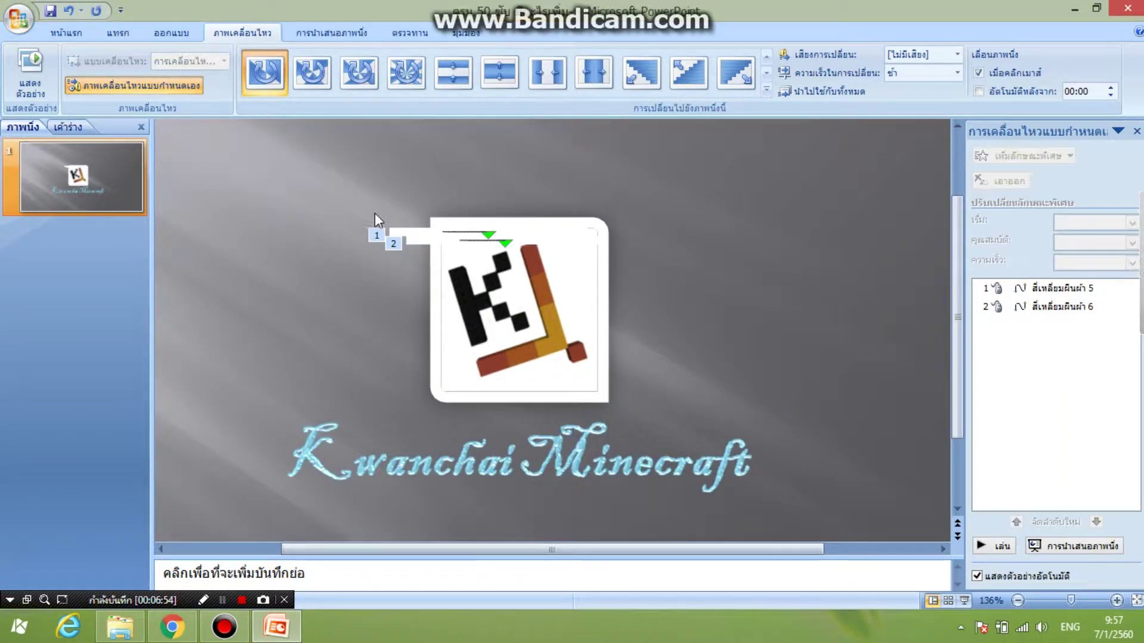
Step: Delete the copied bar and remove the remaining curve motion path
left_click_drag(374, 213, 583, 301)
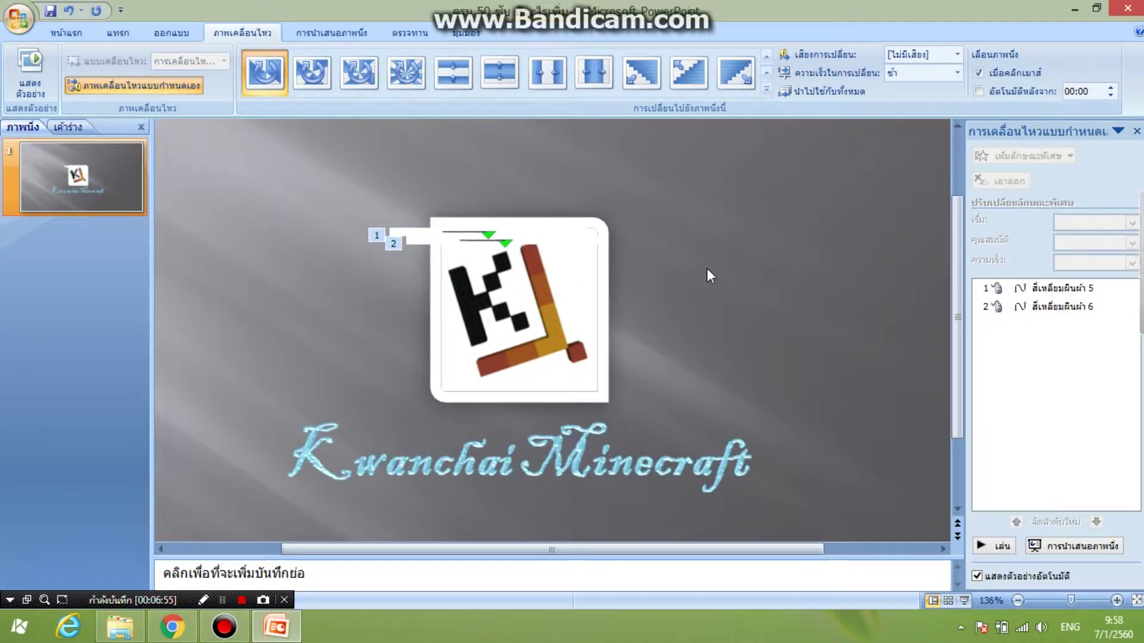
left_click(410, 237)
right_click(409, 236)
left_click(411, 248)
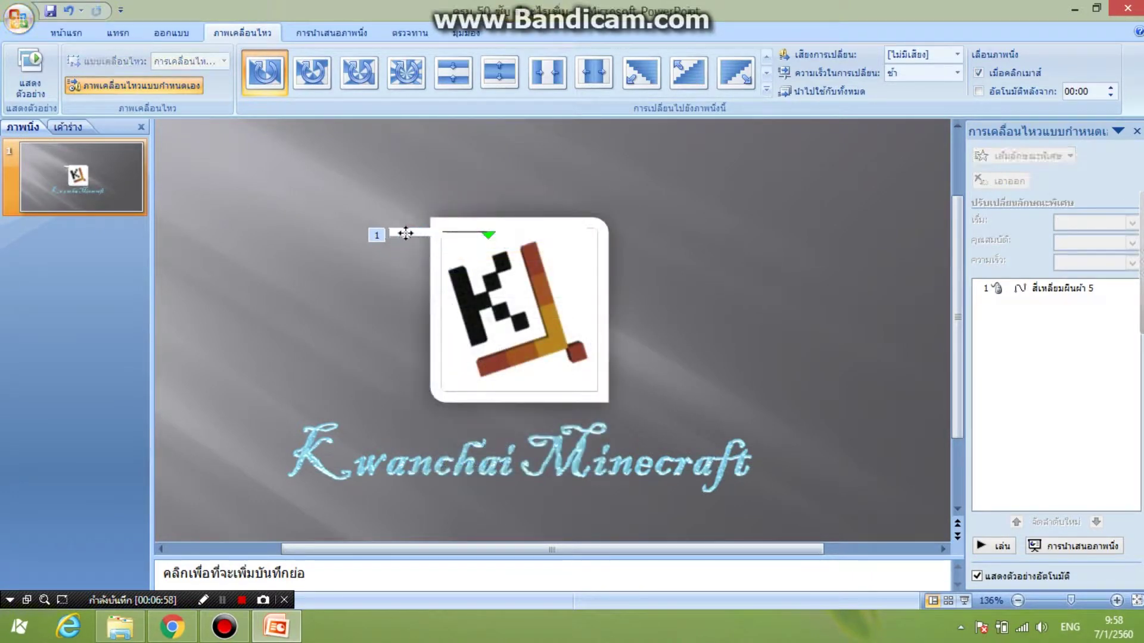
left_click(405, 234)
left_click(995, 181)
left_click(1016, 156)
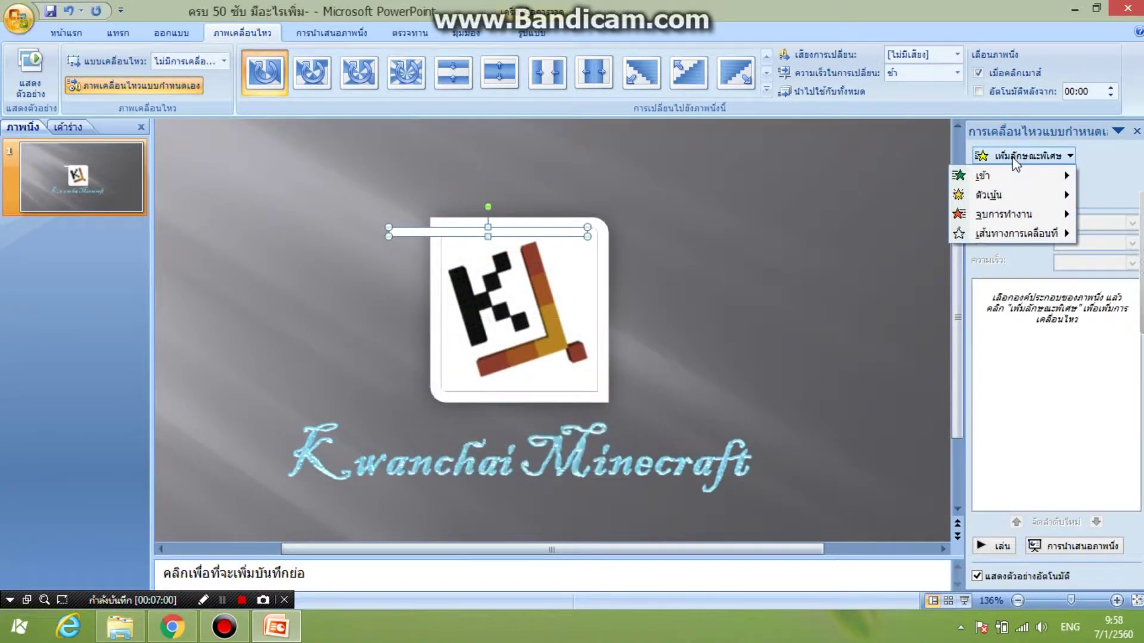
Step: Draw a short Freeform custom motion path leftward from the white bar
left_click(1015, 158)
left_click(1020, 156)
mouse_move(853, 352)
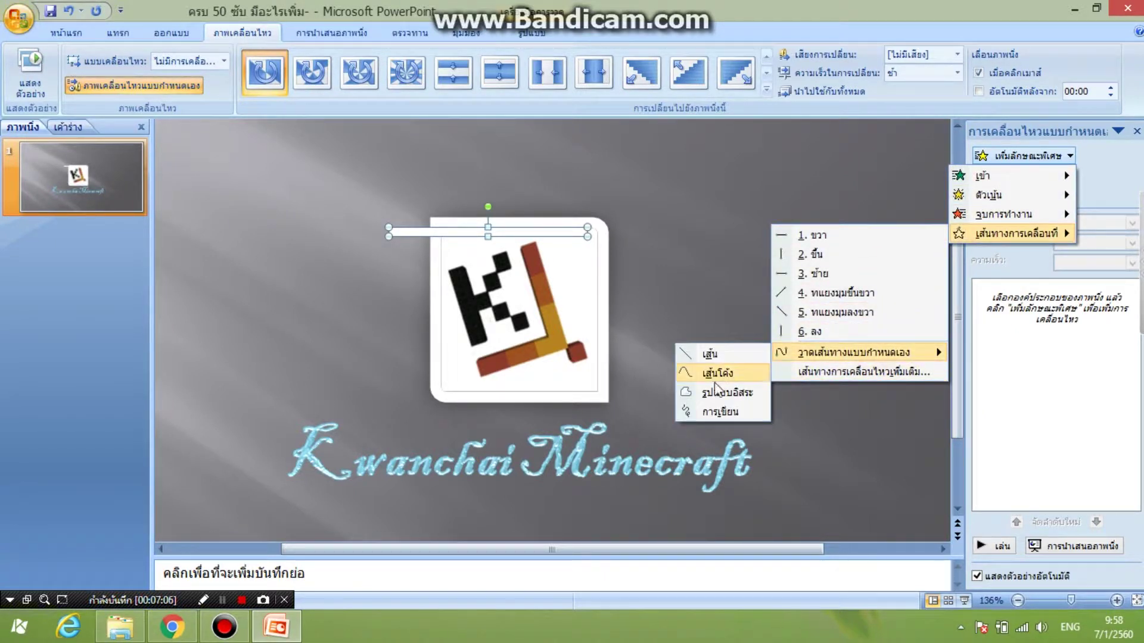
left_click(711, 397)
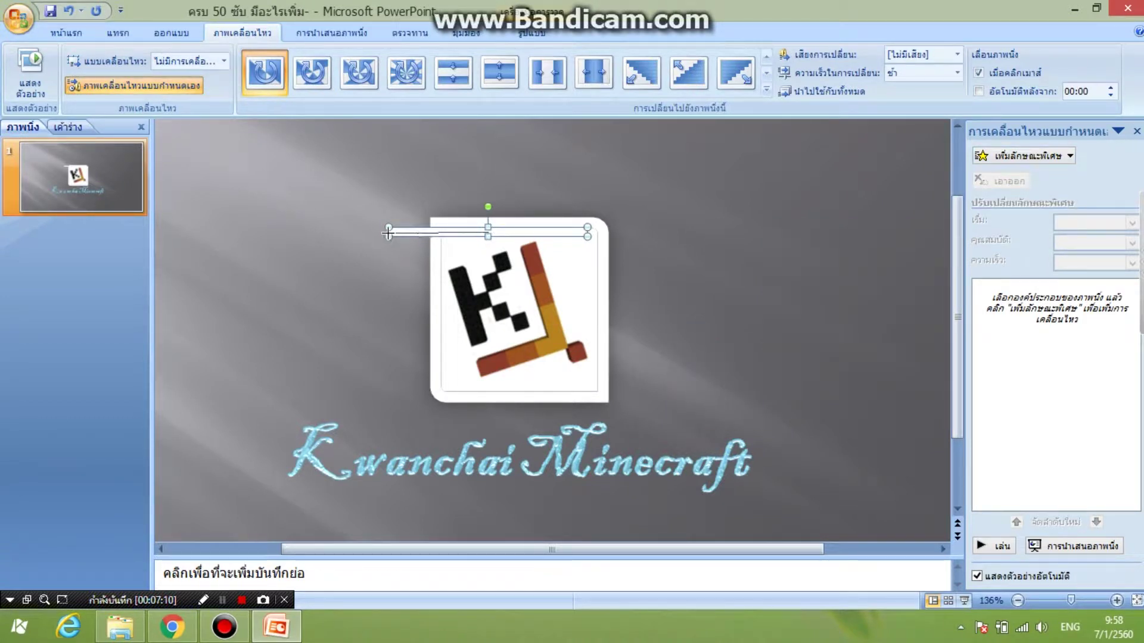
left_click_drag(398, 236, 389, 231)
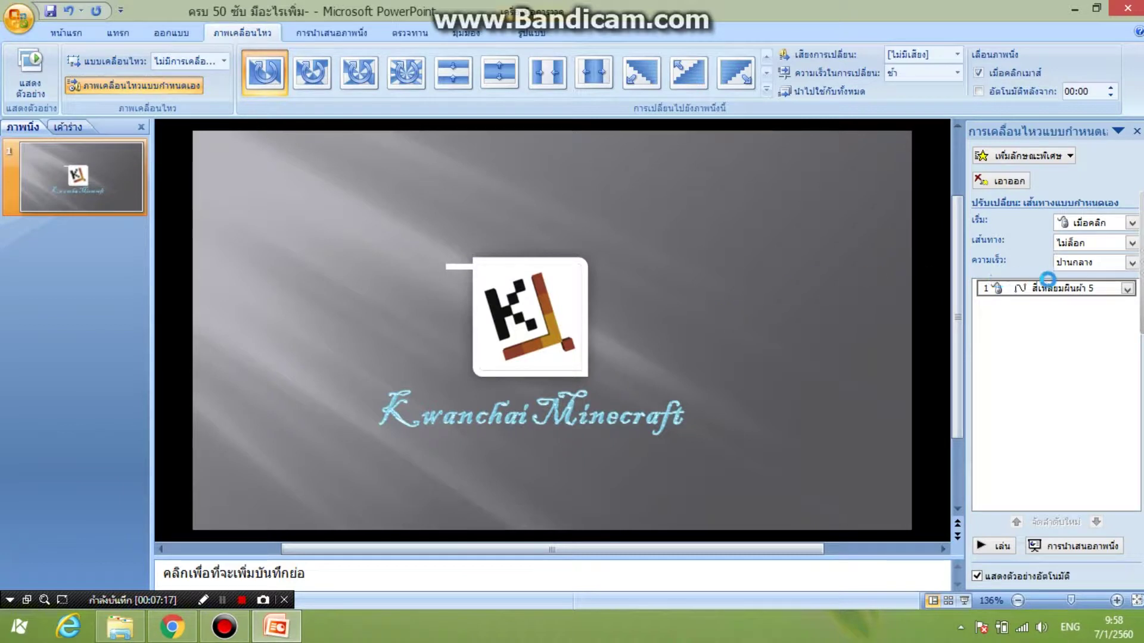
Step: Set the path speed to Very Fast and lock it to the slide
left_click(1127, 288)
left_click(1128, 289)
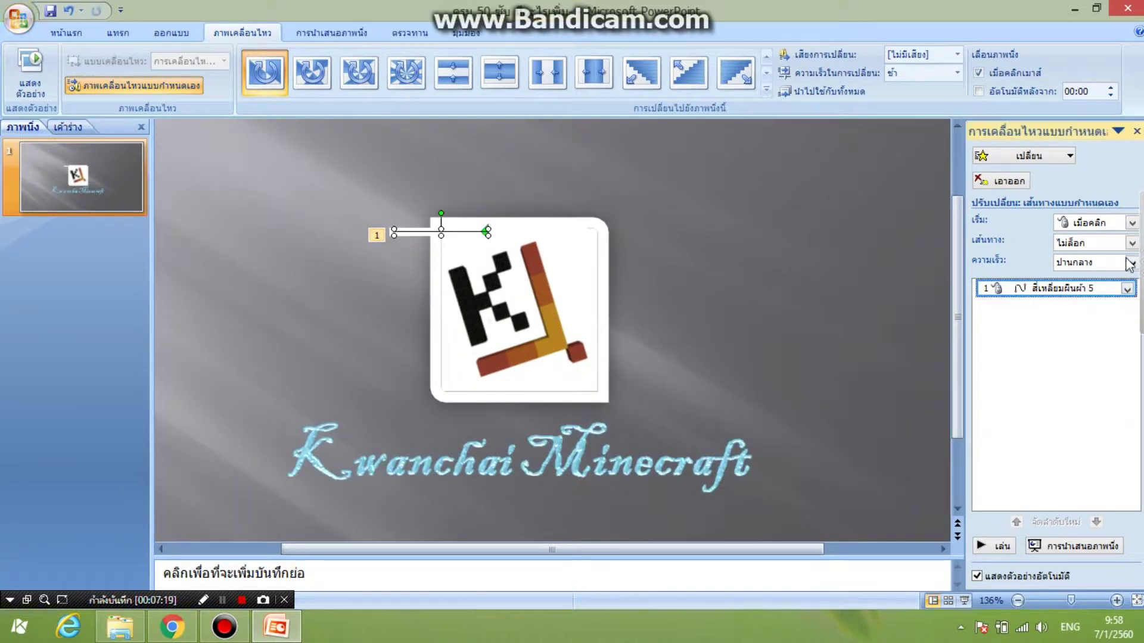
left_click(1132, 262)
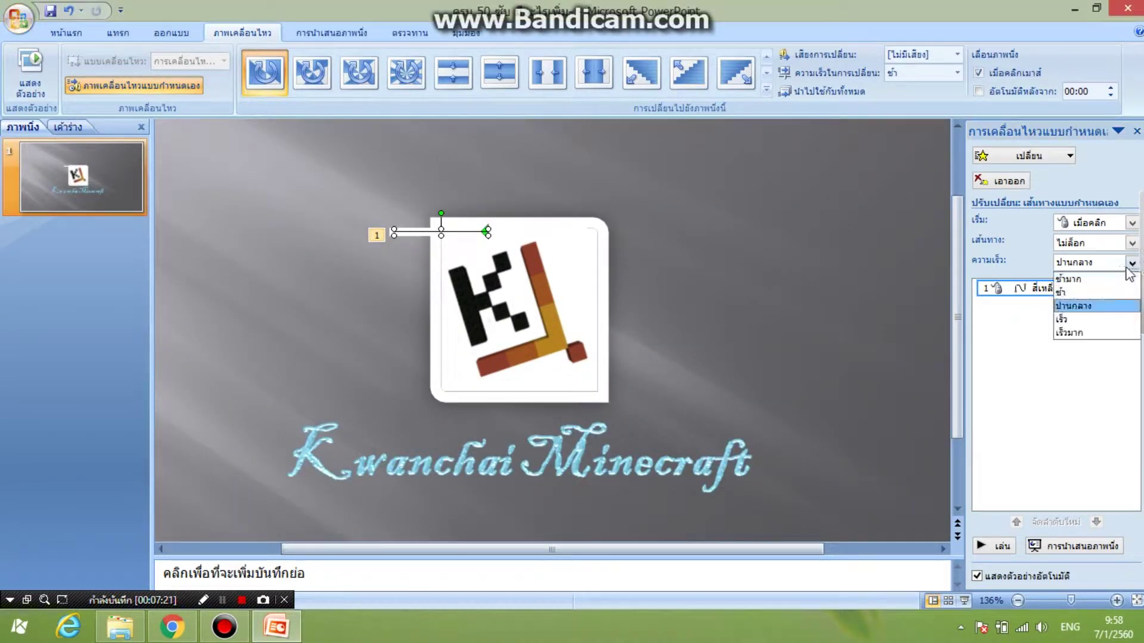
left_click(1092, 320)
left_click(1131, 243)
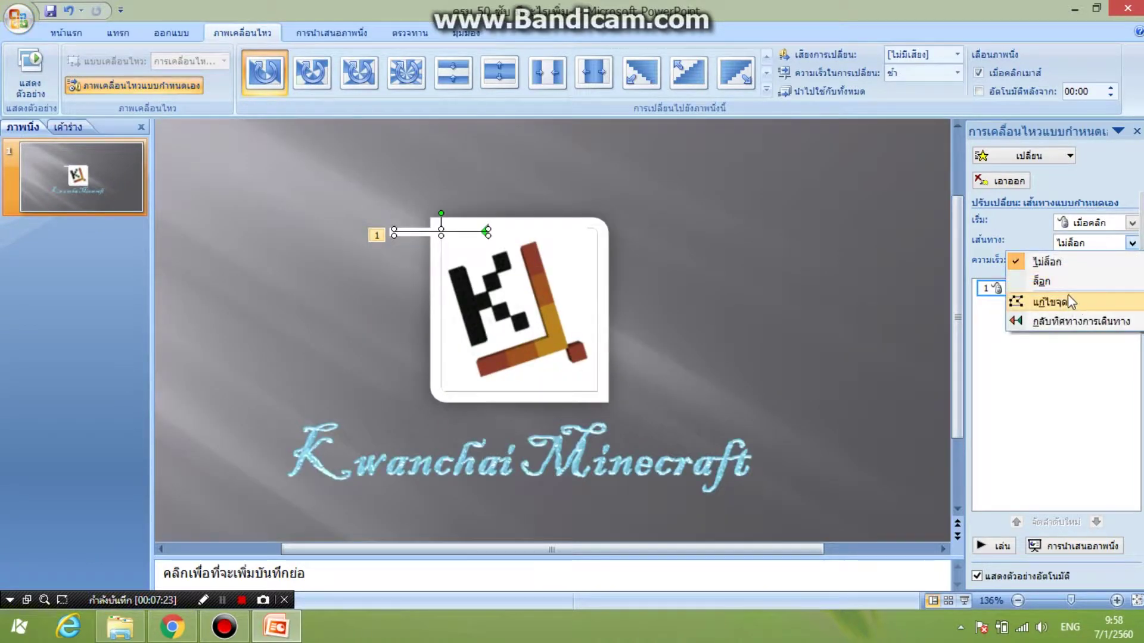
left_click(1042, 281)
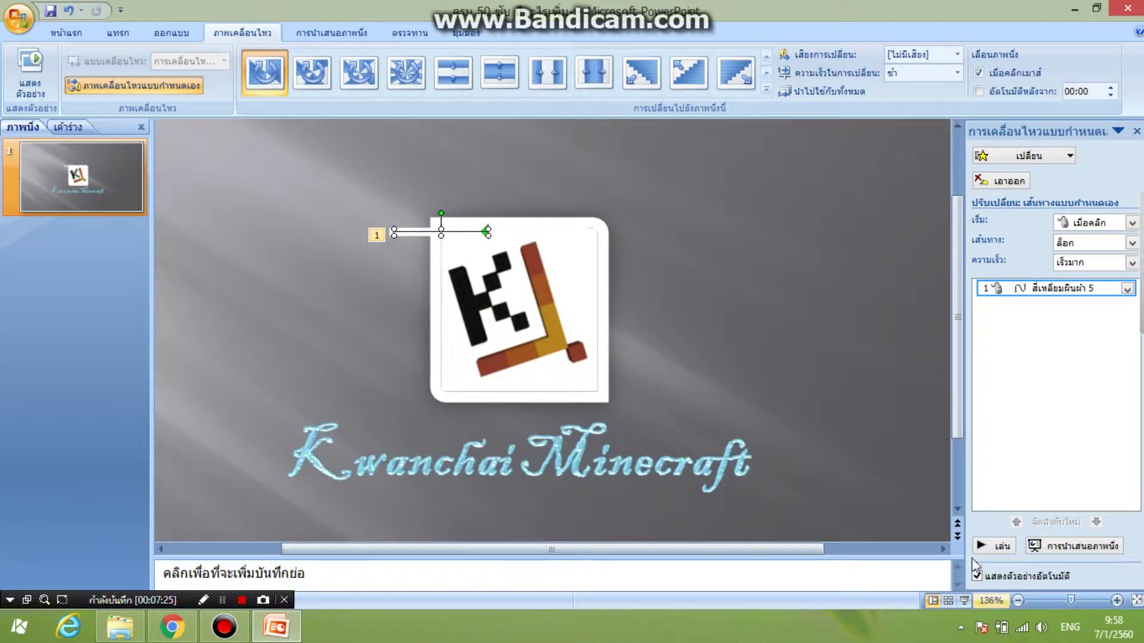
left_click(982, 546)
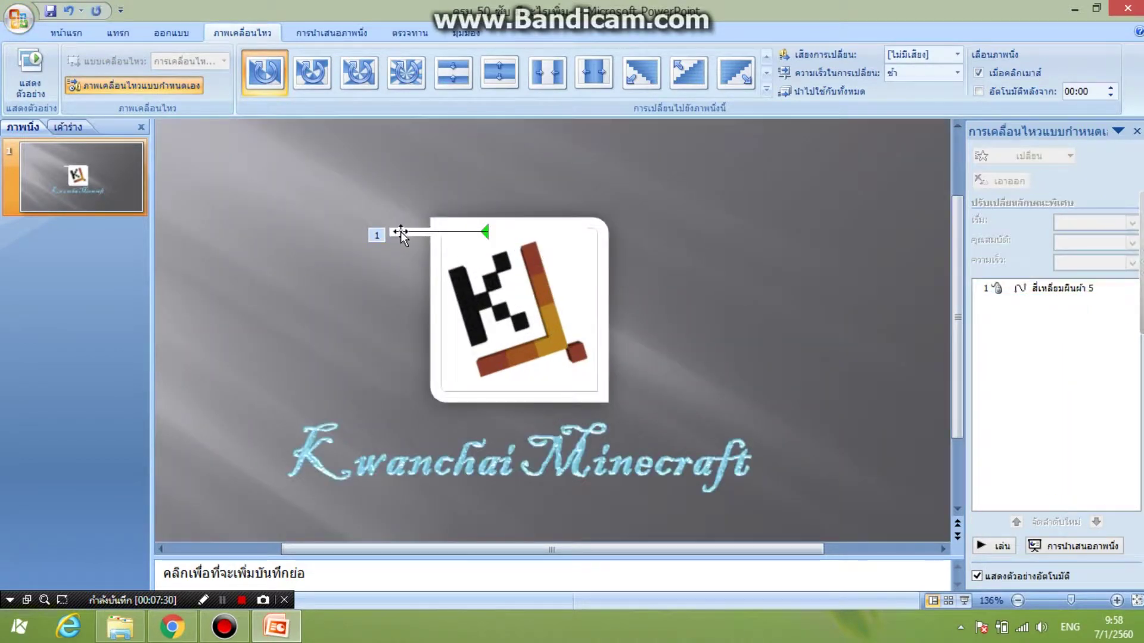
Step: Zoom in to 330% and shorten the bar's motion path from its left end
left_click(401, 231)
left_click(391, 233)
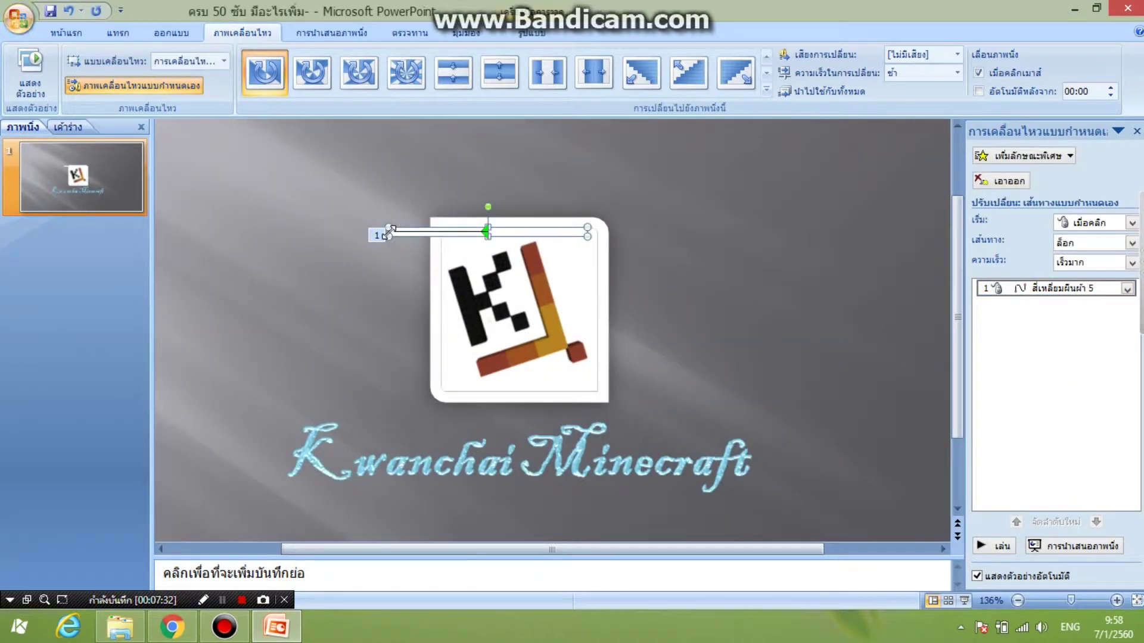
left_click_drag(1068, 597, 1084, 599)
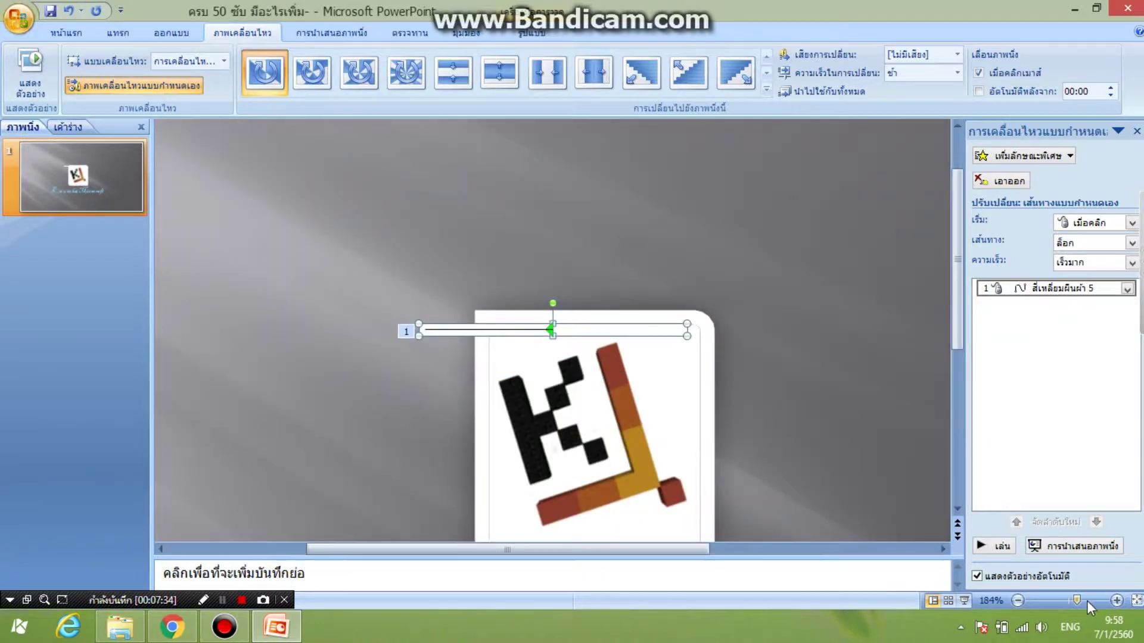
left_click(1117, 600)
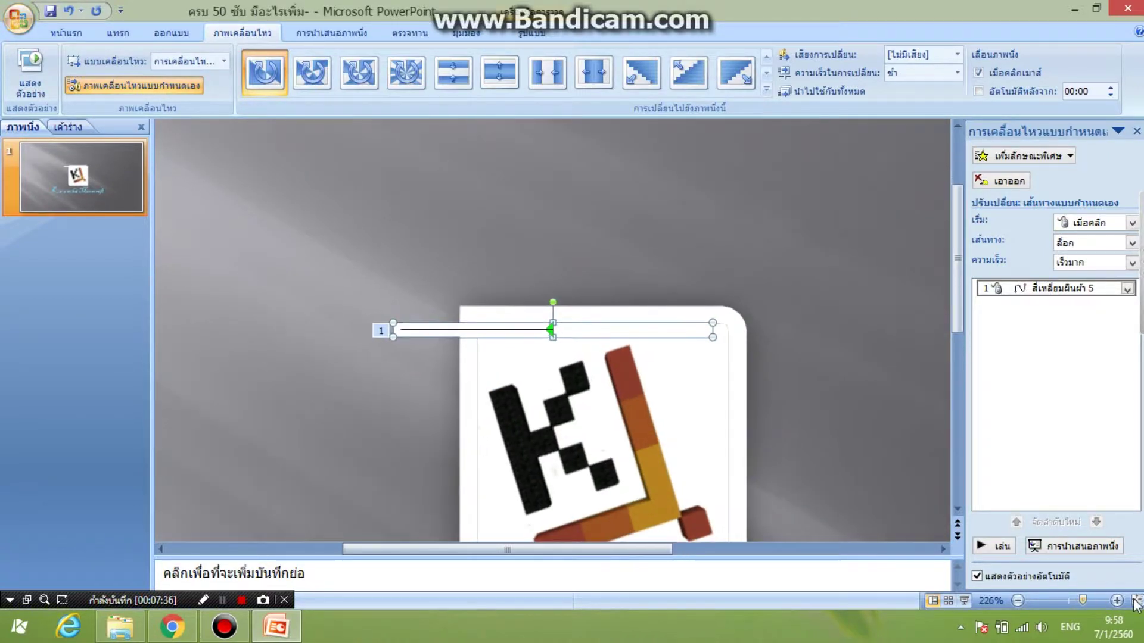
left_click(1117, 601)
left_click(1117, 601)
left_click(1117, 600)
left_click(1117, 601)
left_click(1117, 600)
left_click(1117, 600)
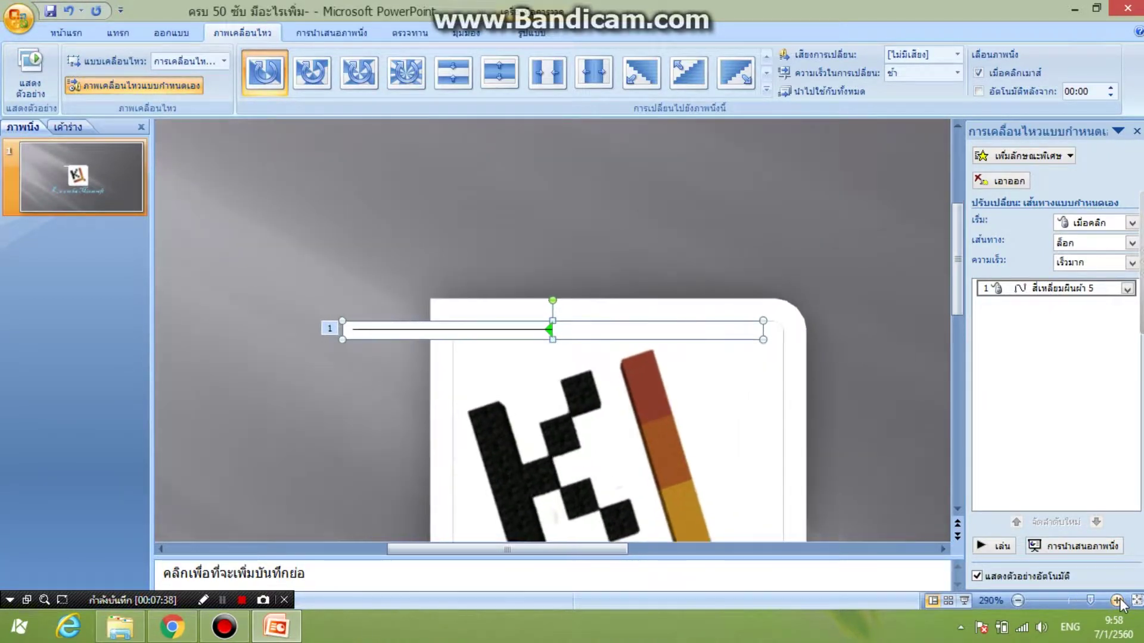
left_click(1117, 601)
left_click(1117, 601)
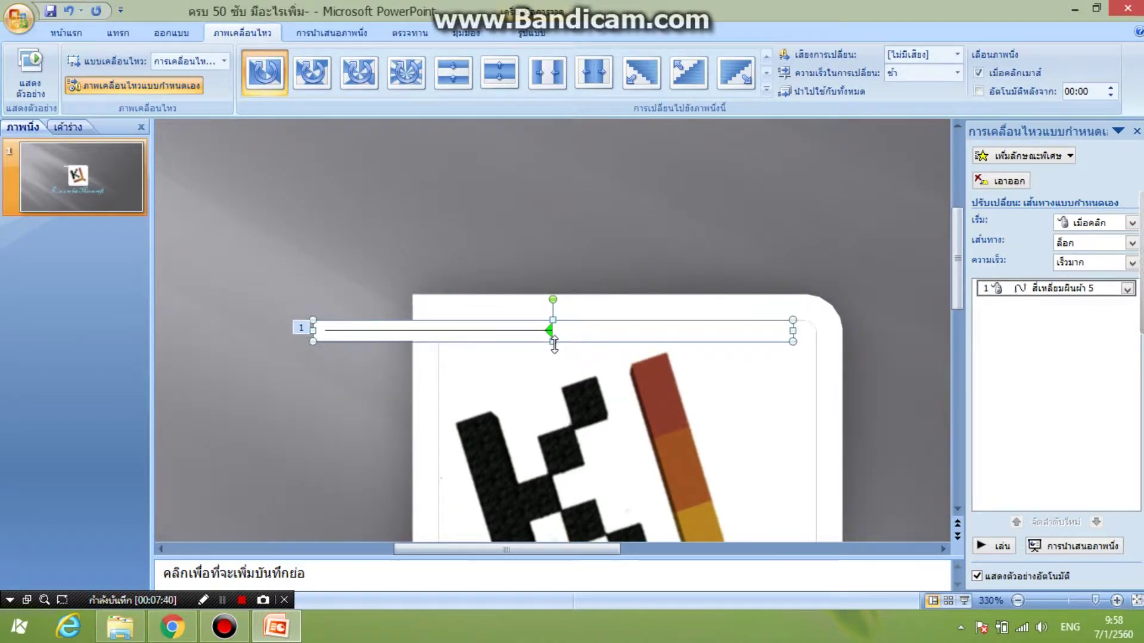
left_click_drag(314, 329, 375, 329)
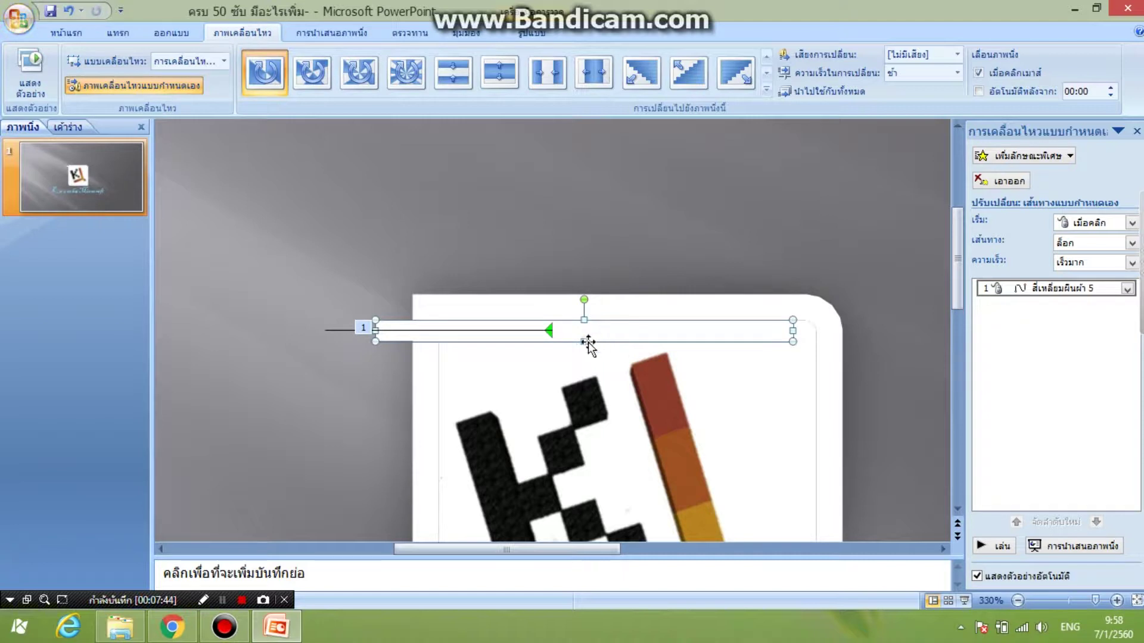
Step: Try moving the bar lower, undo, then Ctrl-drag a copy of the bar and path below
mouse_move(588, 346)
left_mouse_down()
mouse_move(584, 334)
mouse_move(517, 329)
left_mouse_up()
left_click_drag(627, 342, 608, 337)
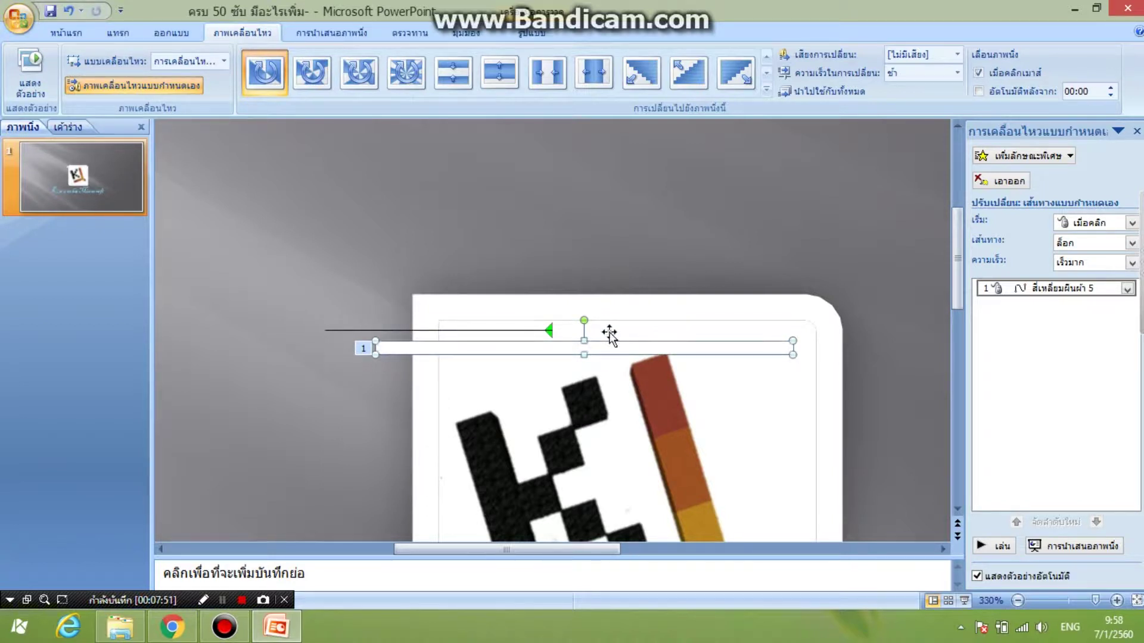
key("ctrl+z")
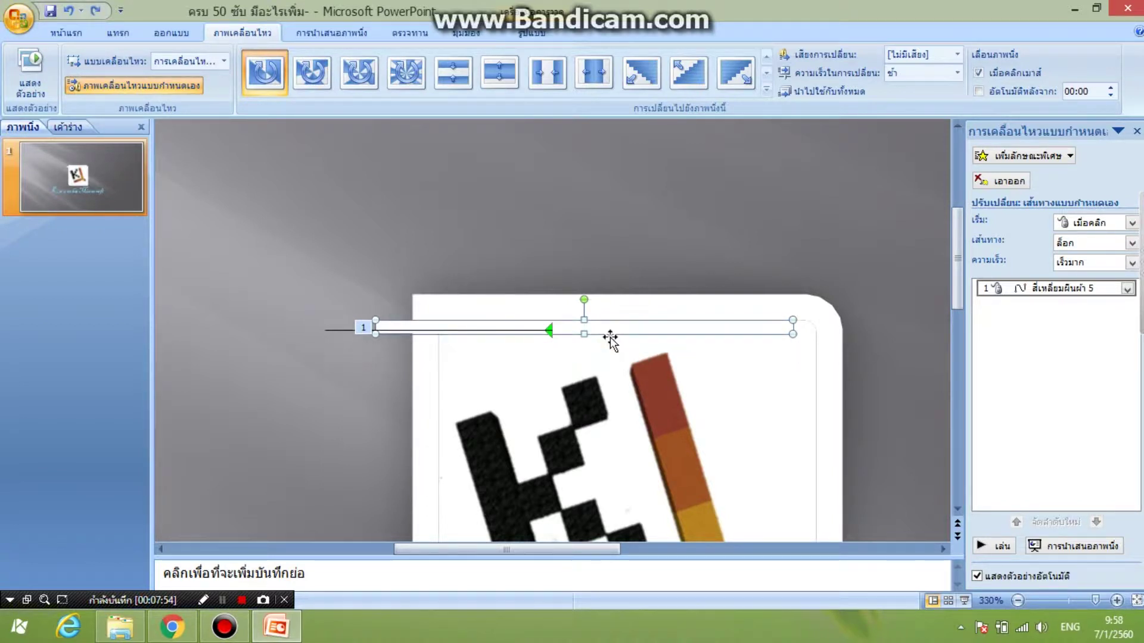
left_click_drag(614, 348, 634, 363)
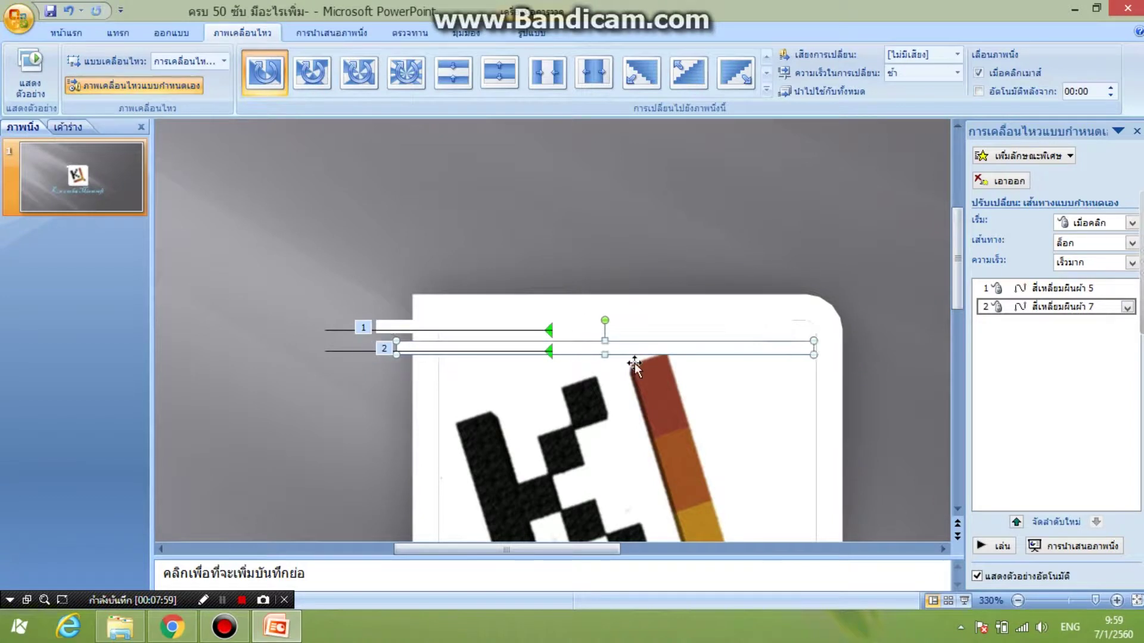
Step: Nudge the copied bar up and left and set it to start With Previous
key("Up")
key("Up")
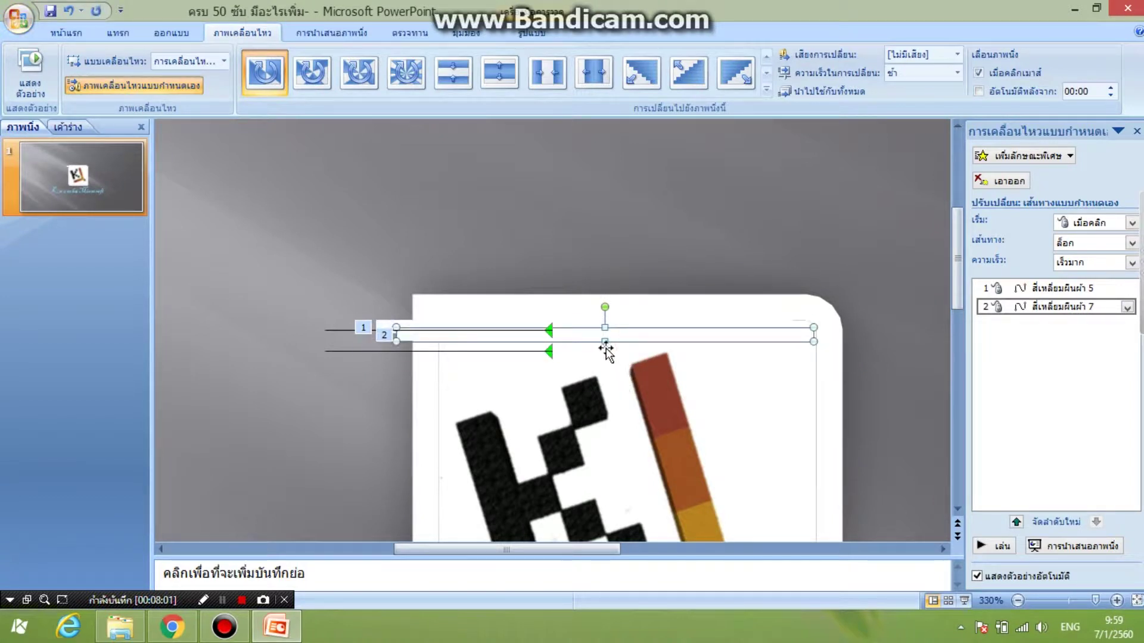
key("Left")
key("Left")
key("Left")
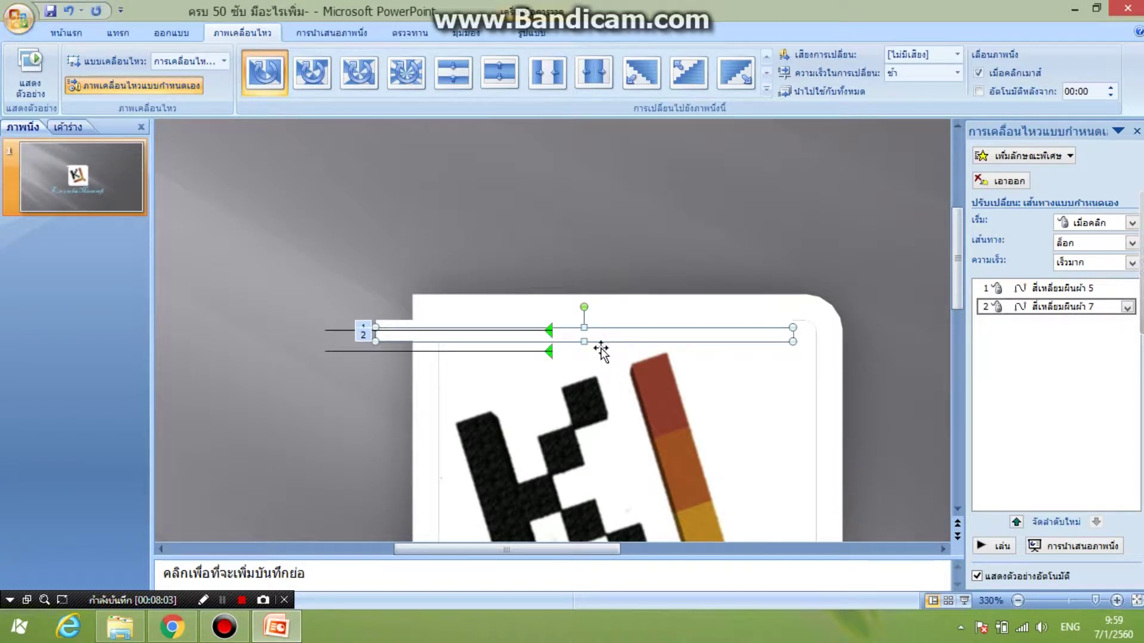
key("Left")
key("Left")
key("Left")
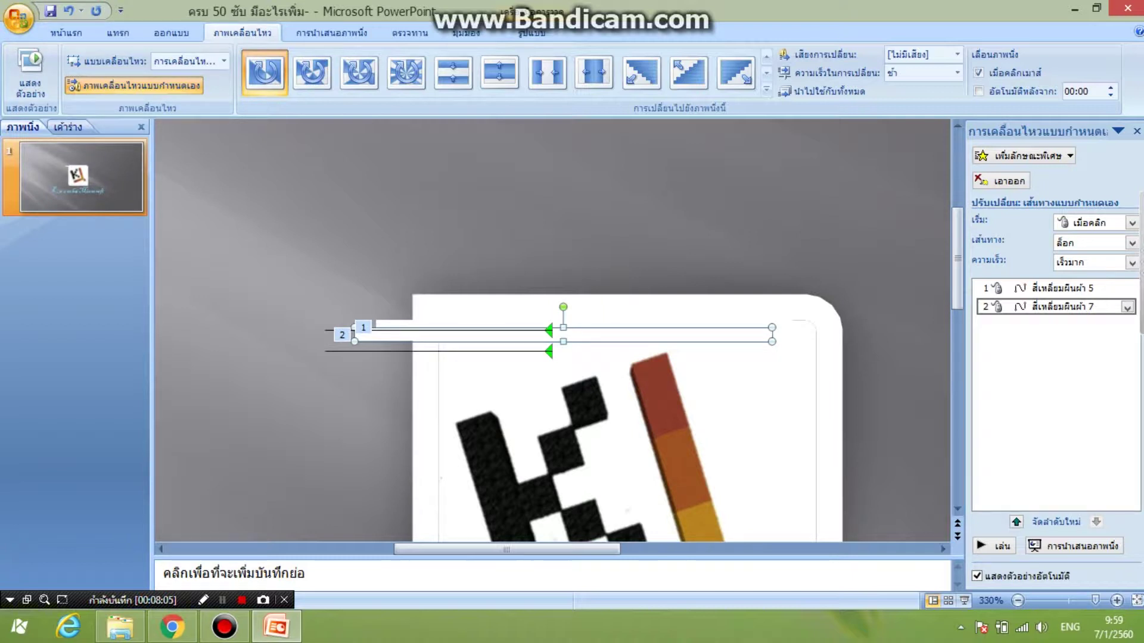
left_click(1126, 309)
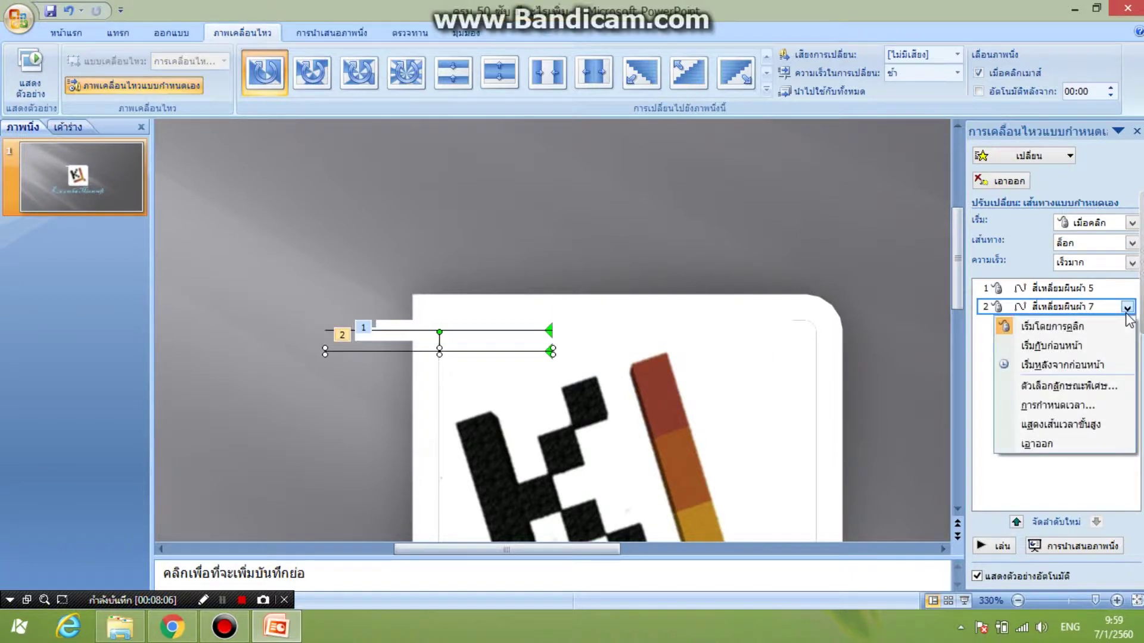
left_click(1056, 347)
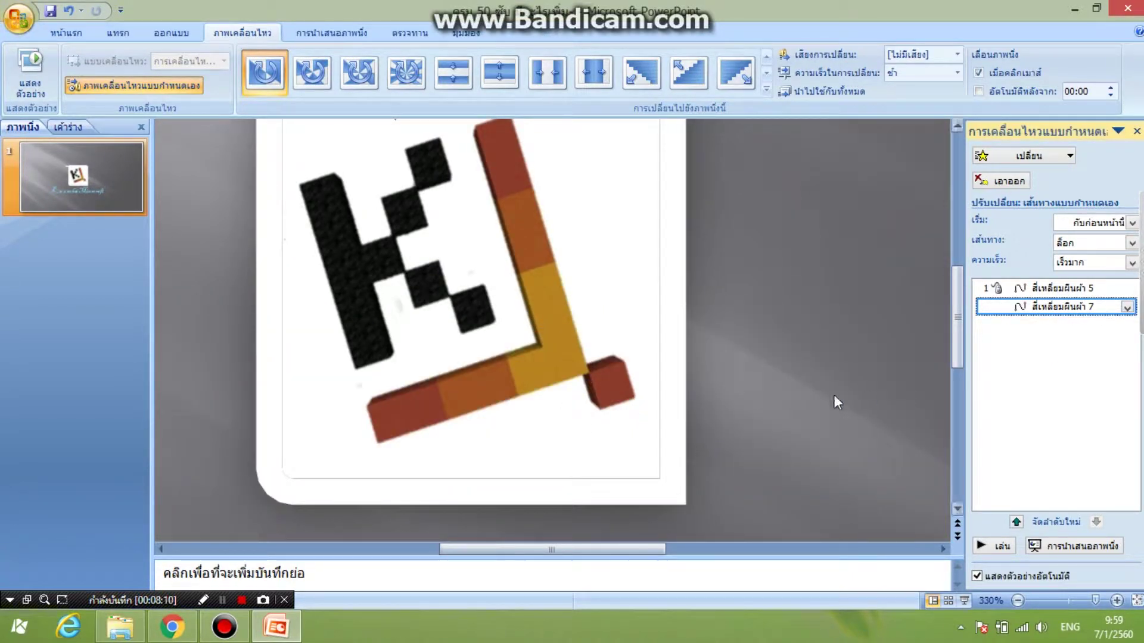
Step: Duplicate the bar and path again below the others and set its speed to Fast
scroll(781, 404, "up", 3)
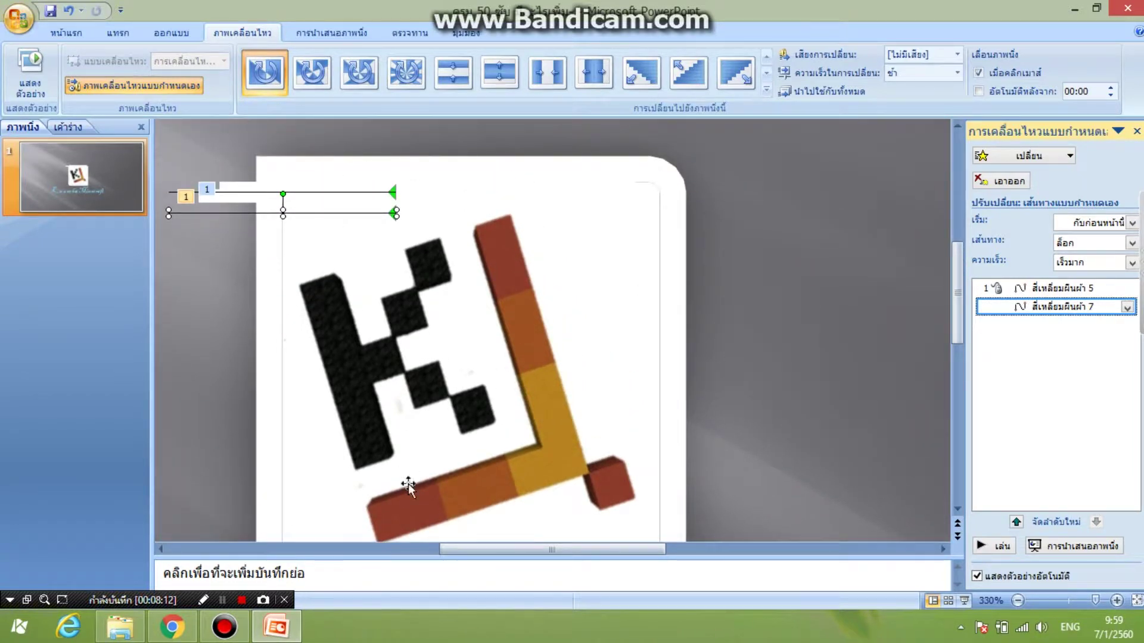
left_click_drag(455, 549, 384, 549)
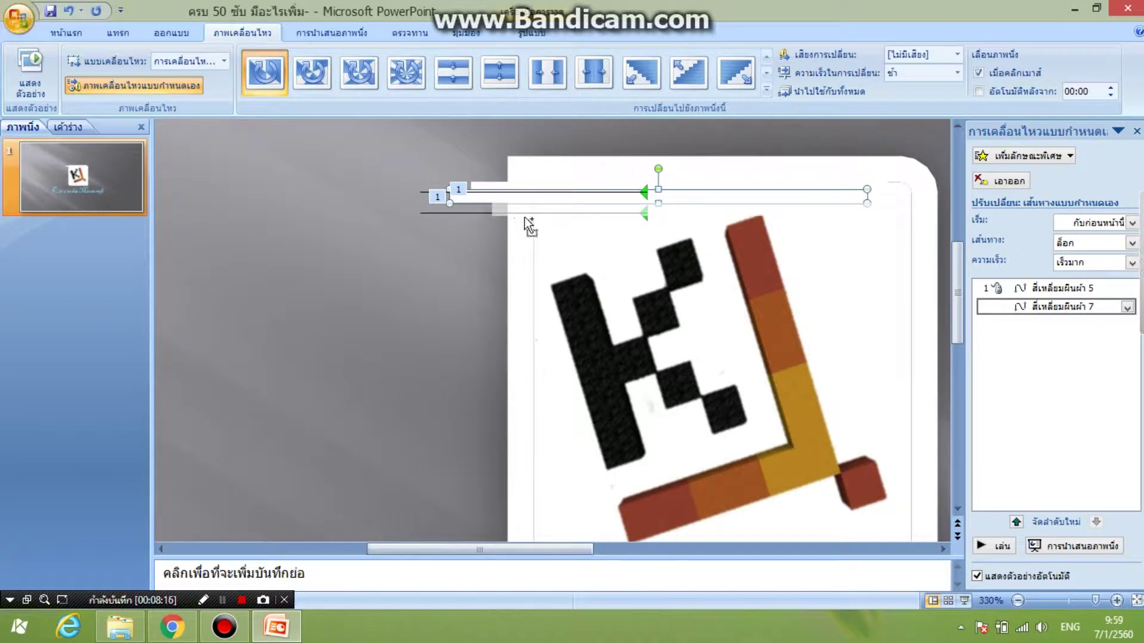
left_click_drag(486, 202, 546, 213)
left_click(1132, 264)
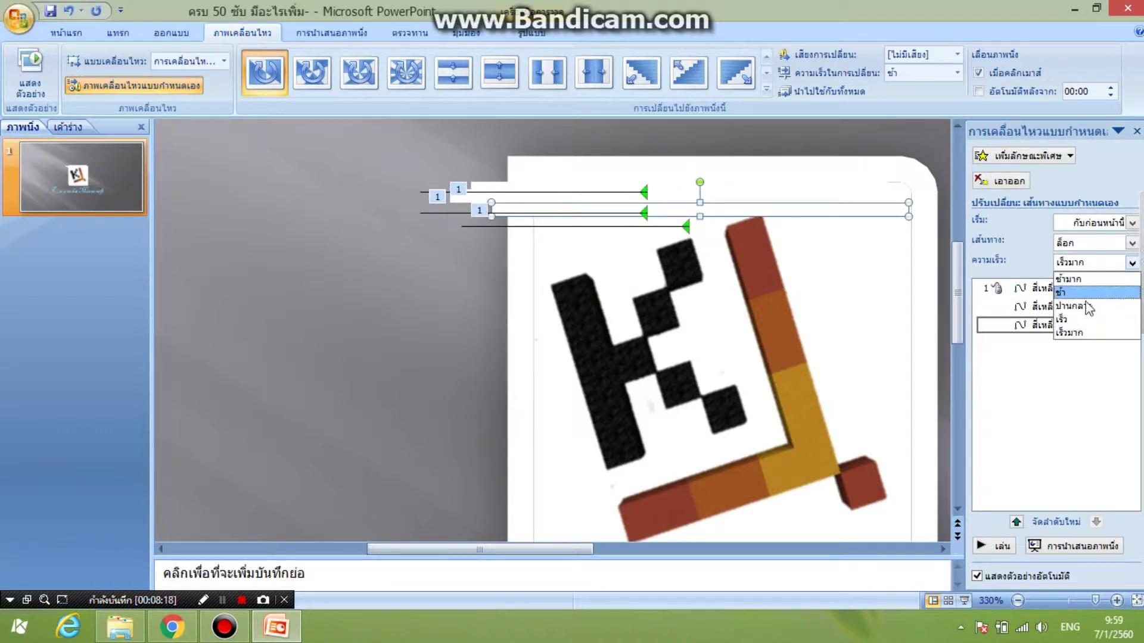
left_click(1081, 317)
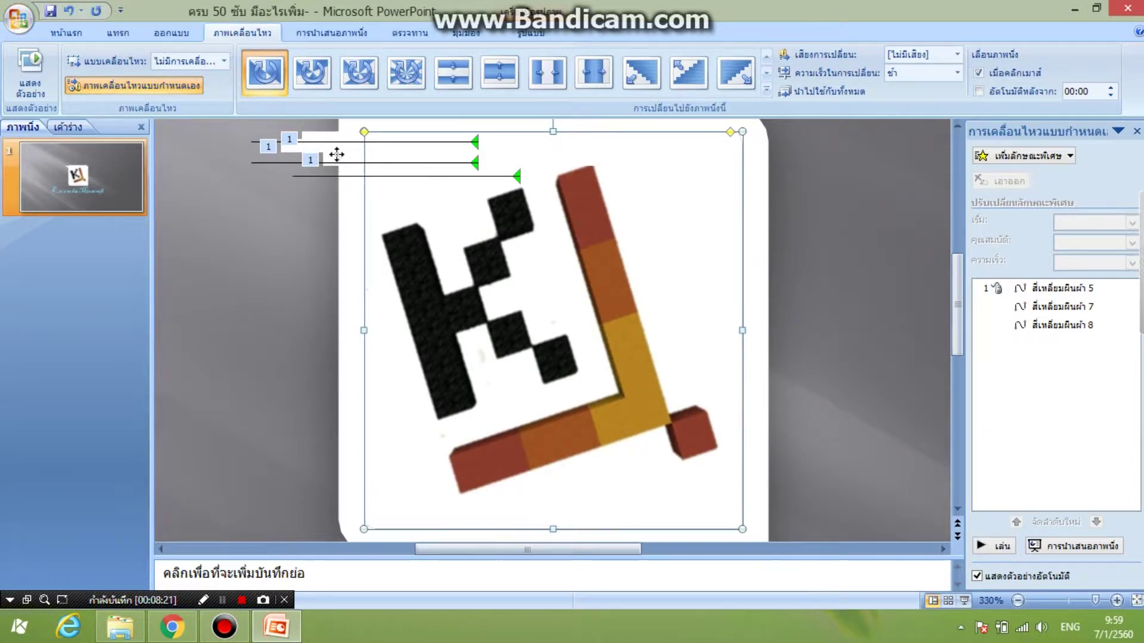
Step: Undo the accidental second-path move, the third bar copy and the second bar's start change
left_click(336, 155)
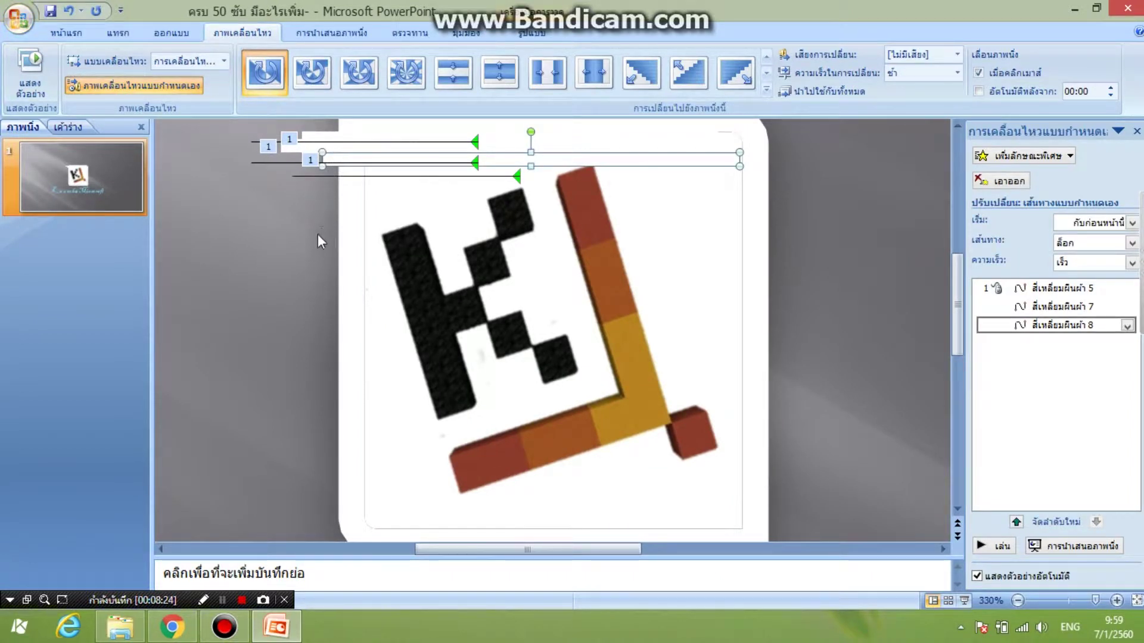
scroll(303, 316, "up", 1)
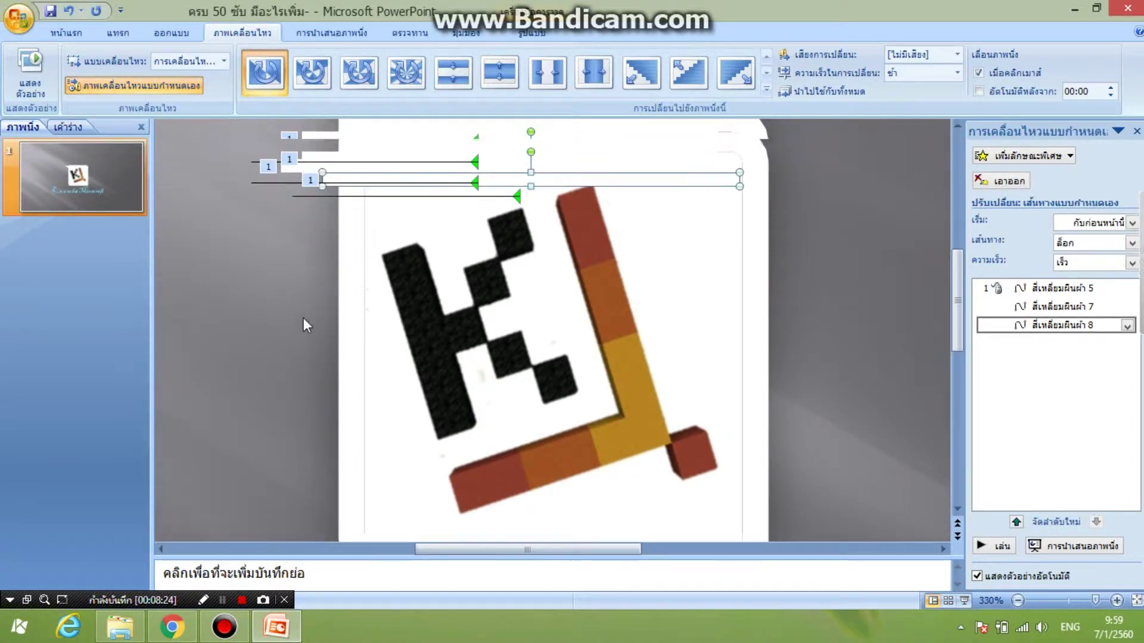
left_click(351, 178)
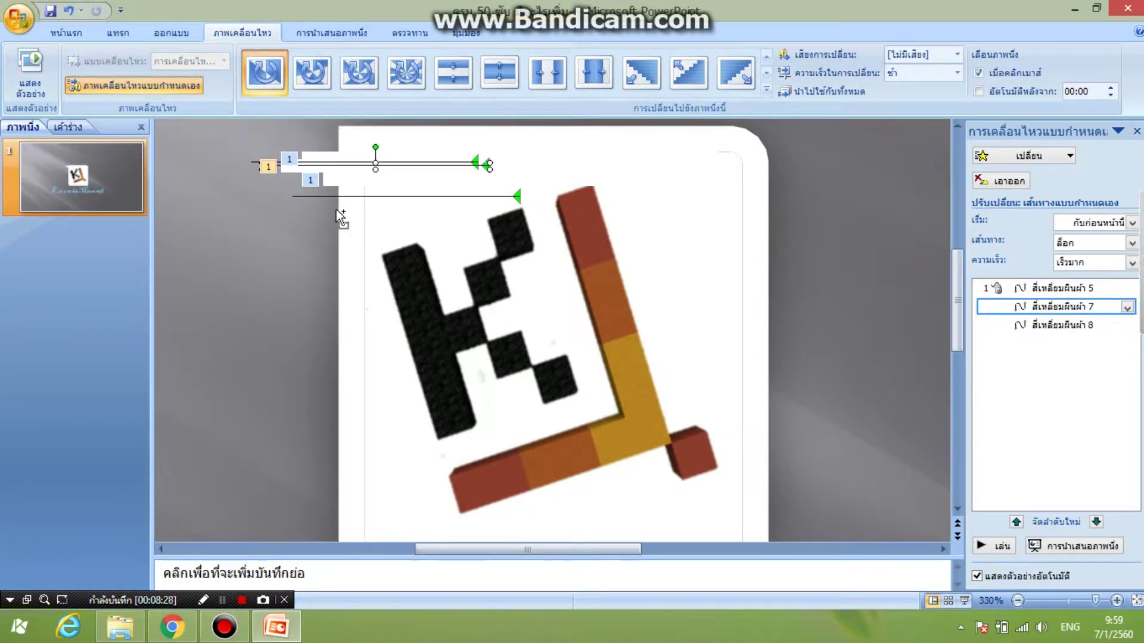
key("ctrl+z")
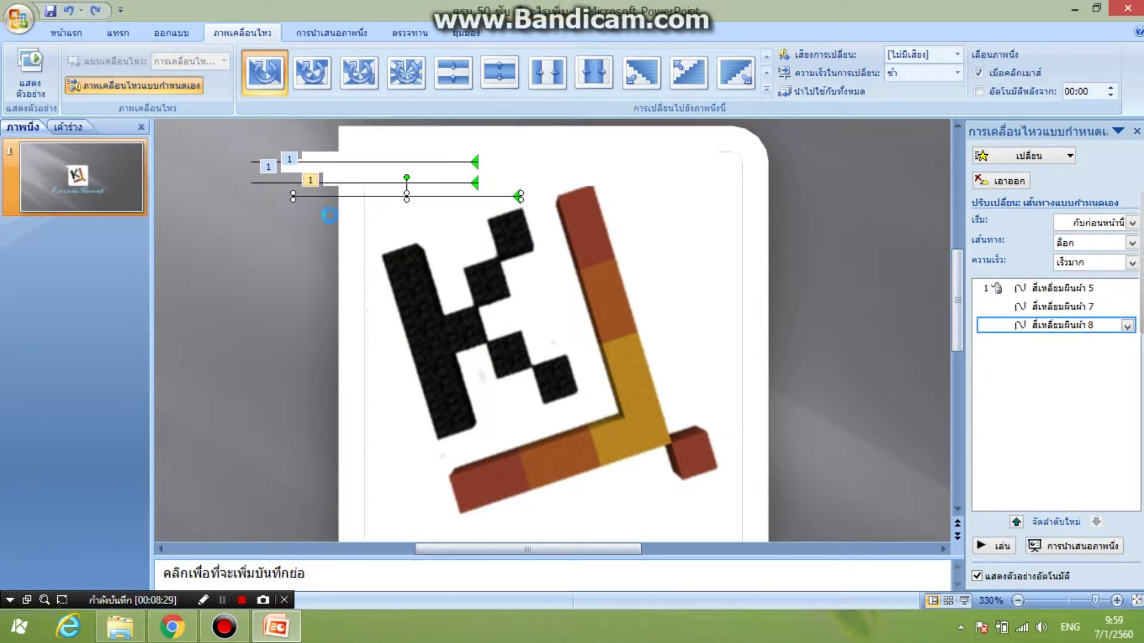
key("ctrl+z")
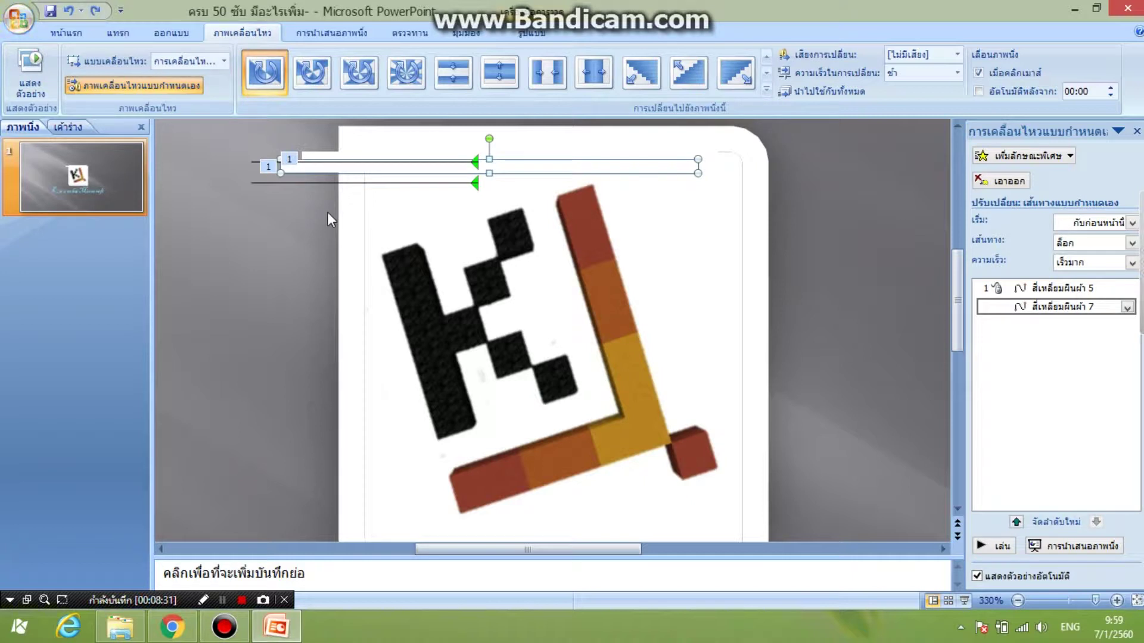
key("ctrl+z")
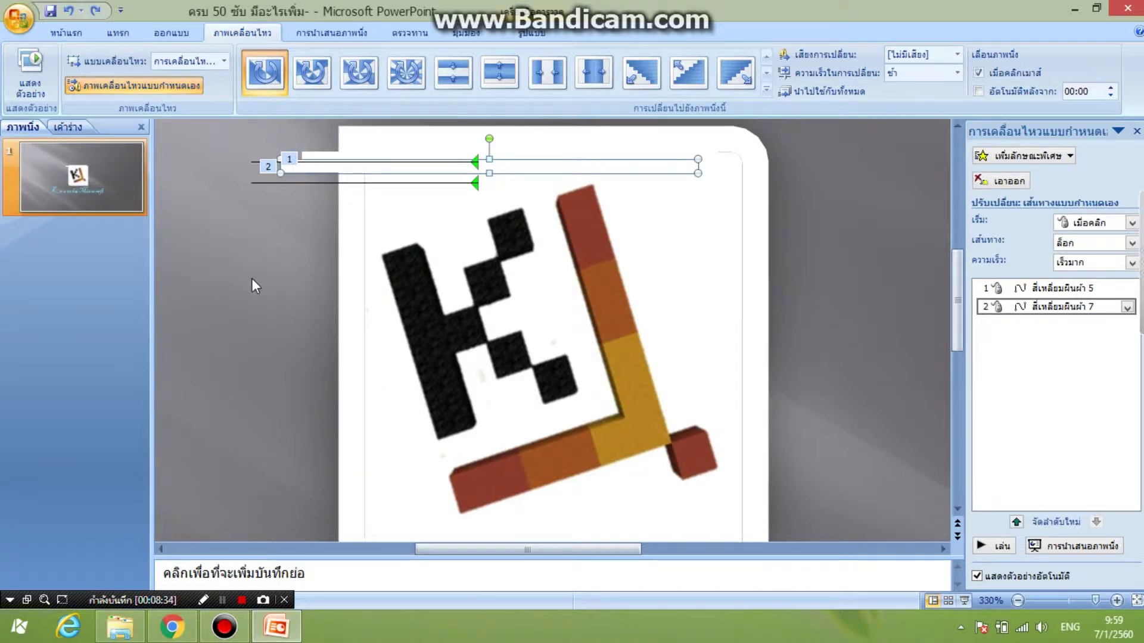
scroll(251, 277, "up", 1)
Step: Nudge the second motion path right and down, and paste a third animated bar
key("ctrl+z")
key("ctrl+z")
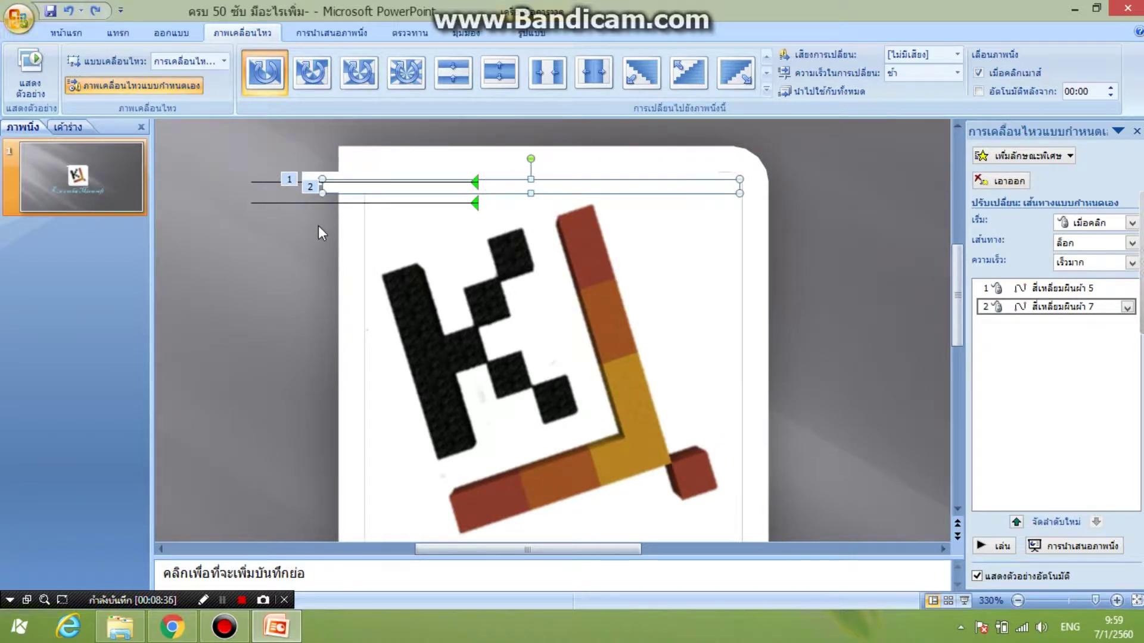
key("ctrl+z")
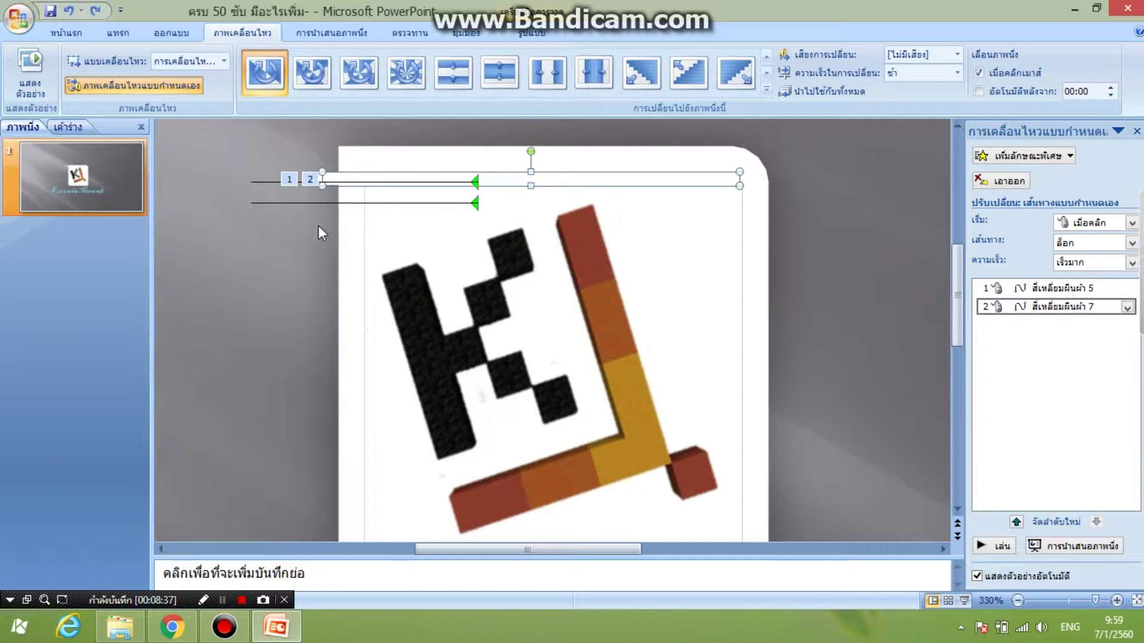
key("ctrl+z")
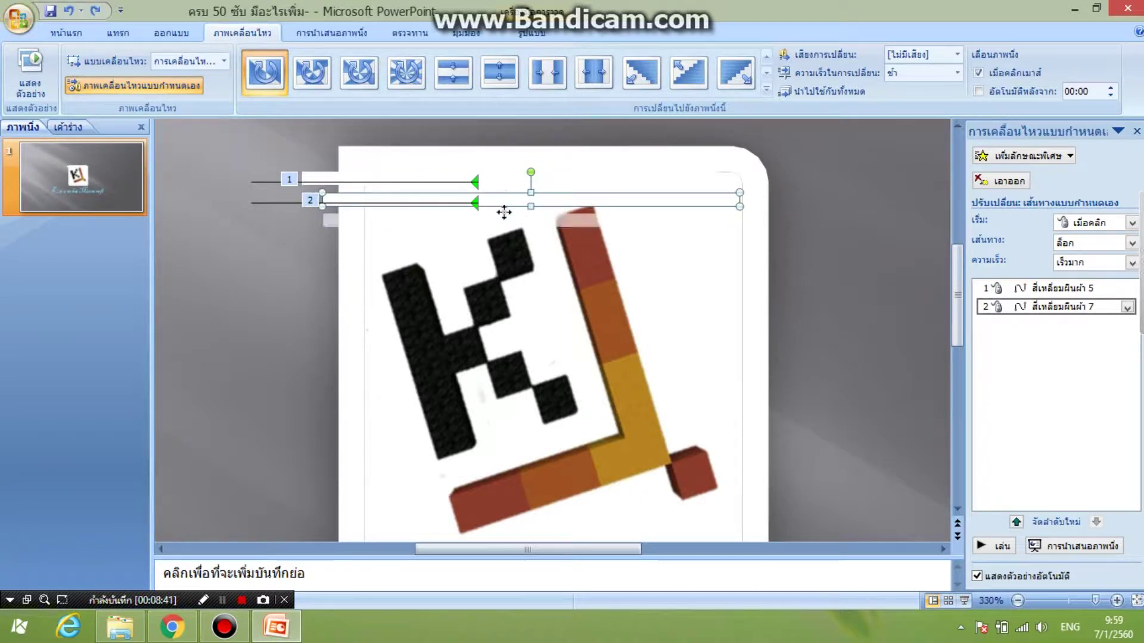
key("ctrl+v")
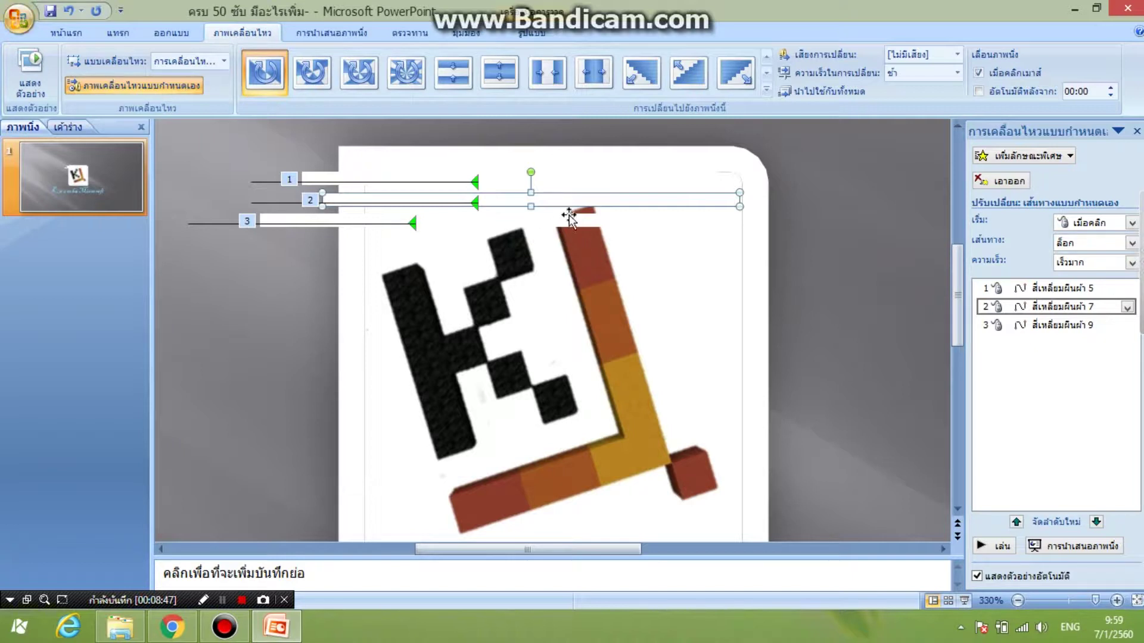
key("Up")
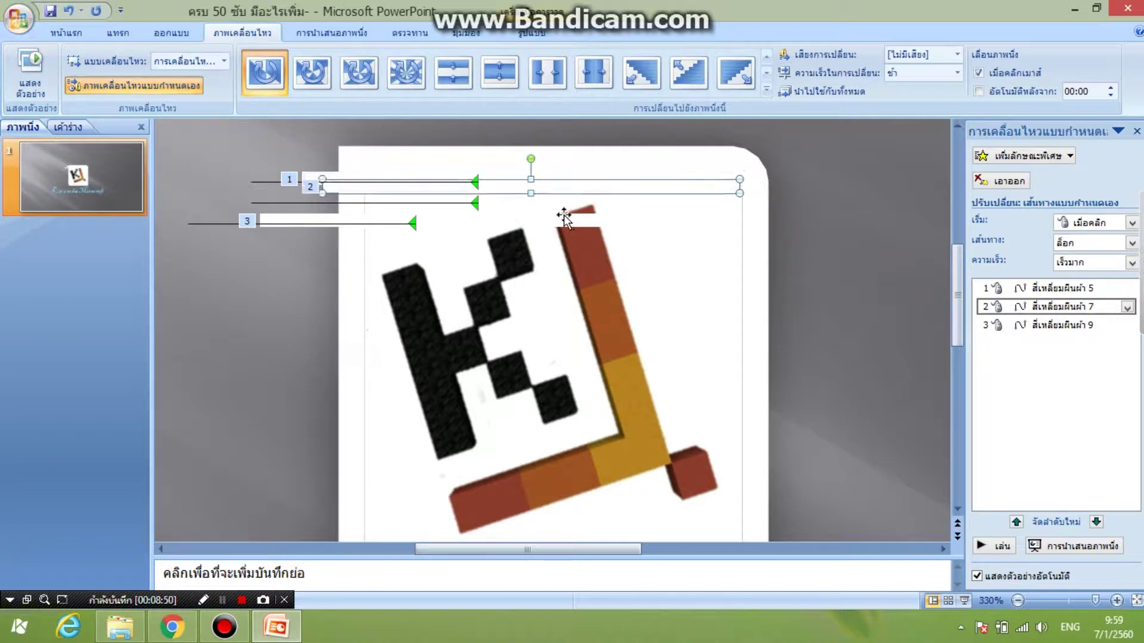
Step: Preview the animations, then select all three bar animations in the list
left_click(469, 204)
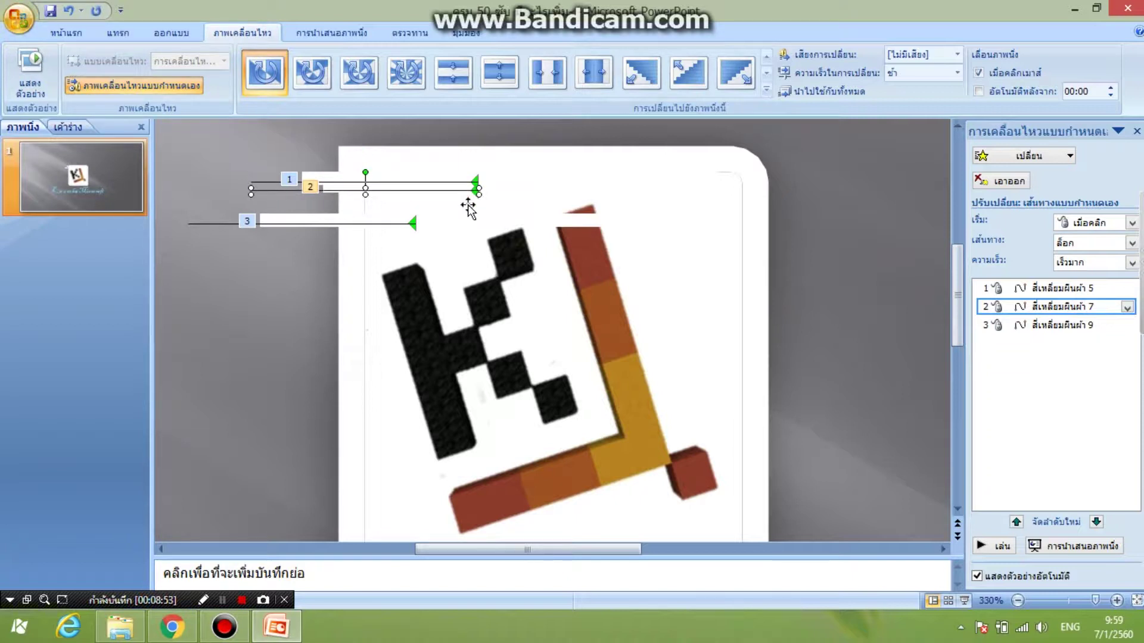
left_click(995, 547)
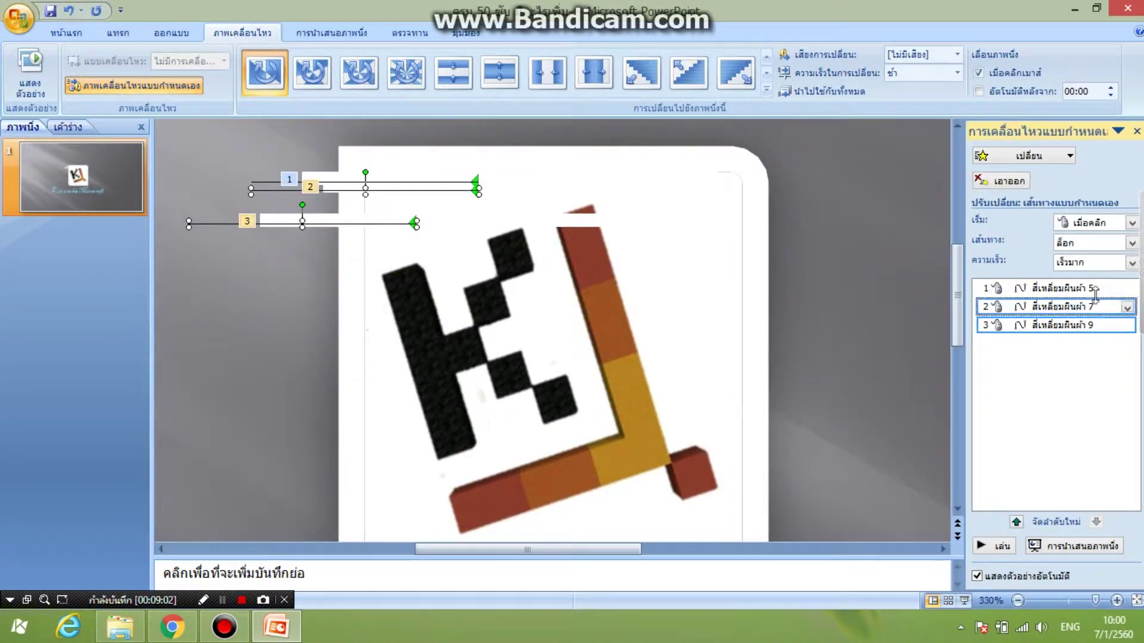
left_click_drag(1101, 326, 1130, 306)
Step: Set the three bar animations to repeat Until End of Slide and stretch the first bar taller at its top
left_click(1126, 289)
left_click(1024, 388)
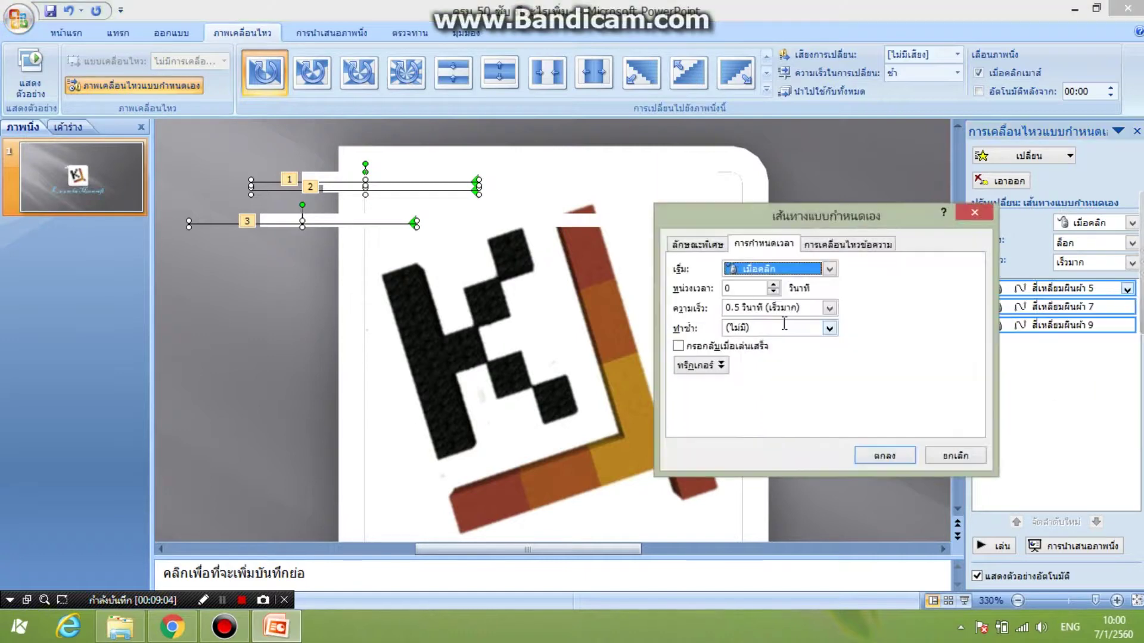
left_click(829, 328)
left_click(774, 438)
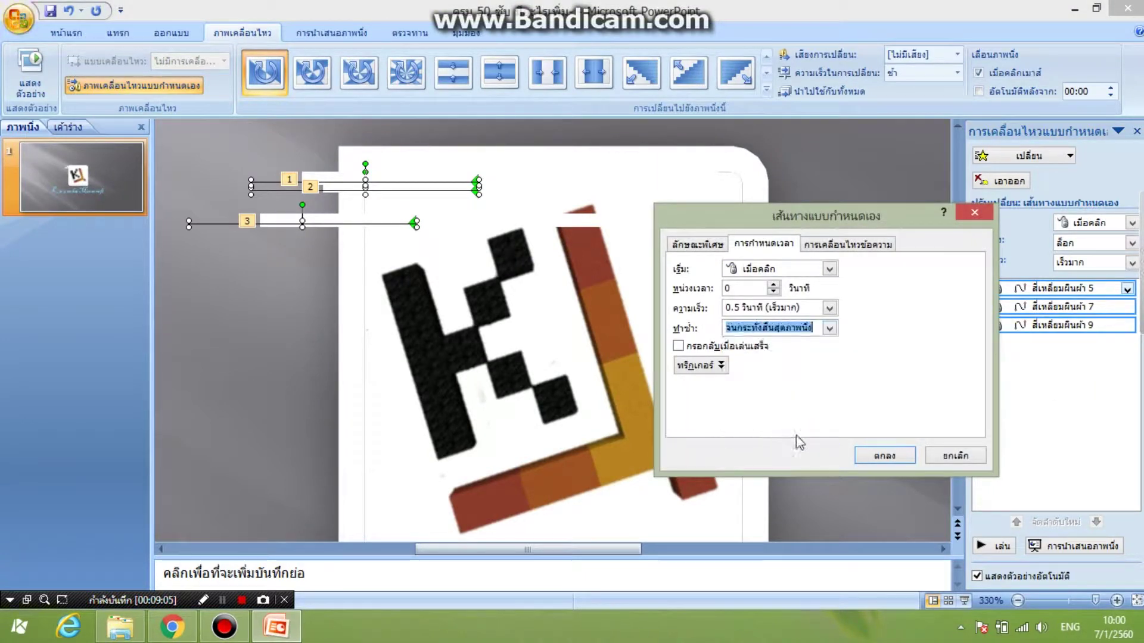
left_click(885, 456)
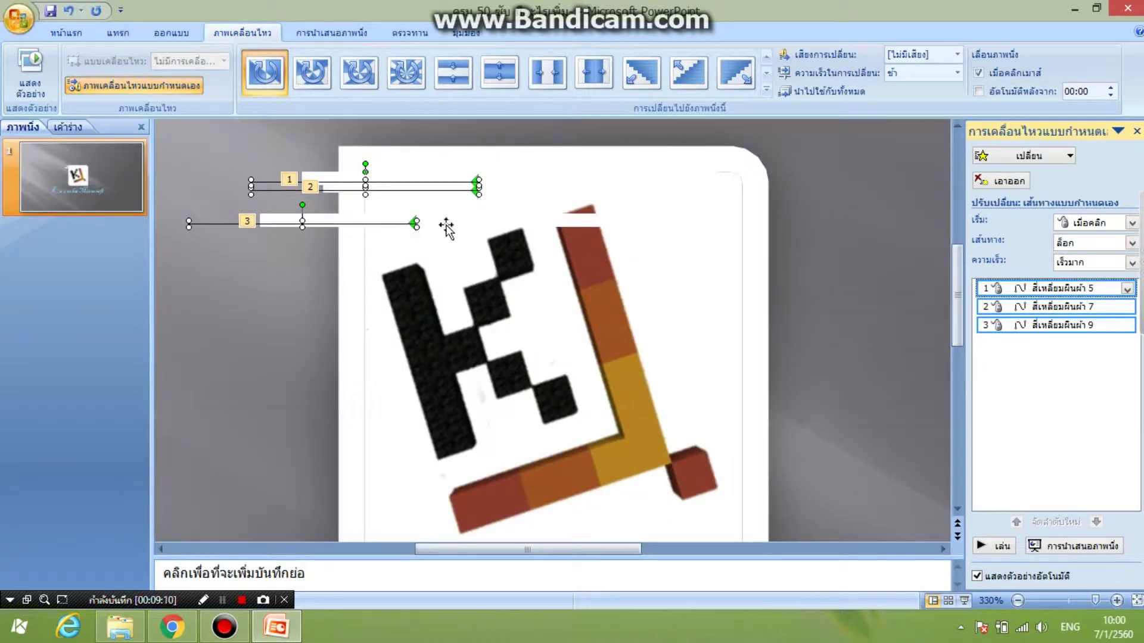
left_click(318, 173)
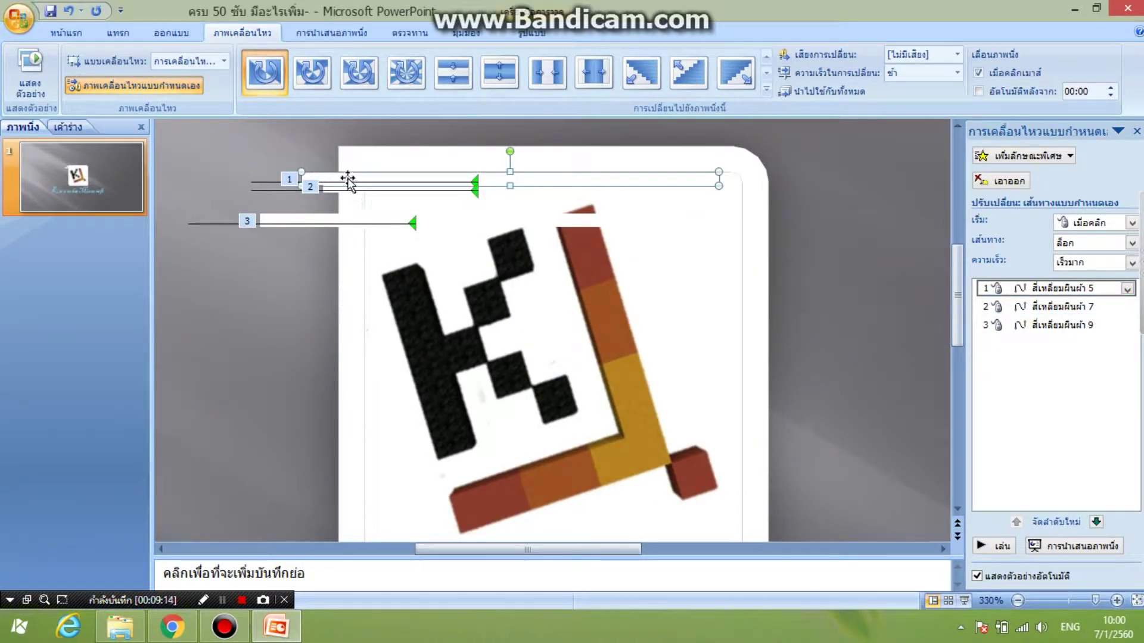
left_click_drag(510, 171, 512, 151)
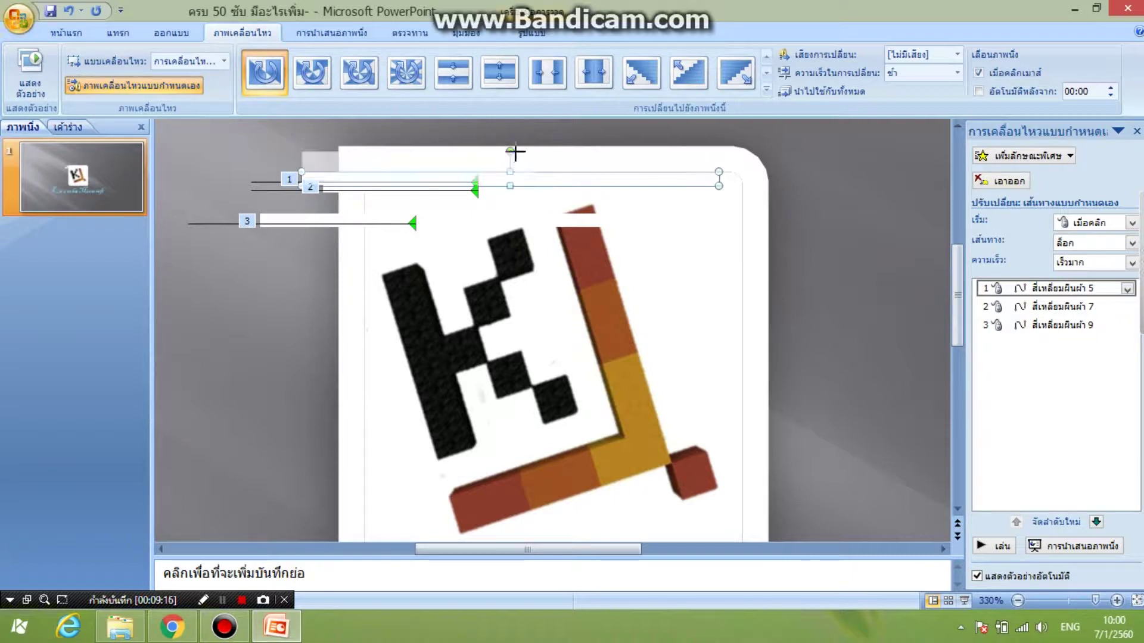
Step: Reshape the first bar, narrowing it from the right and shortening it from the bottom
left_click_drag(445, 168, 446, 176)
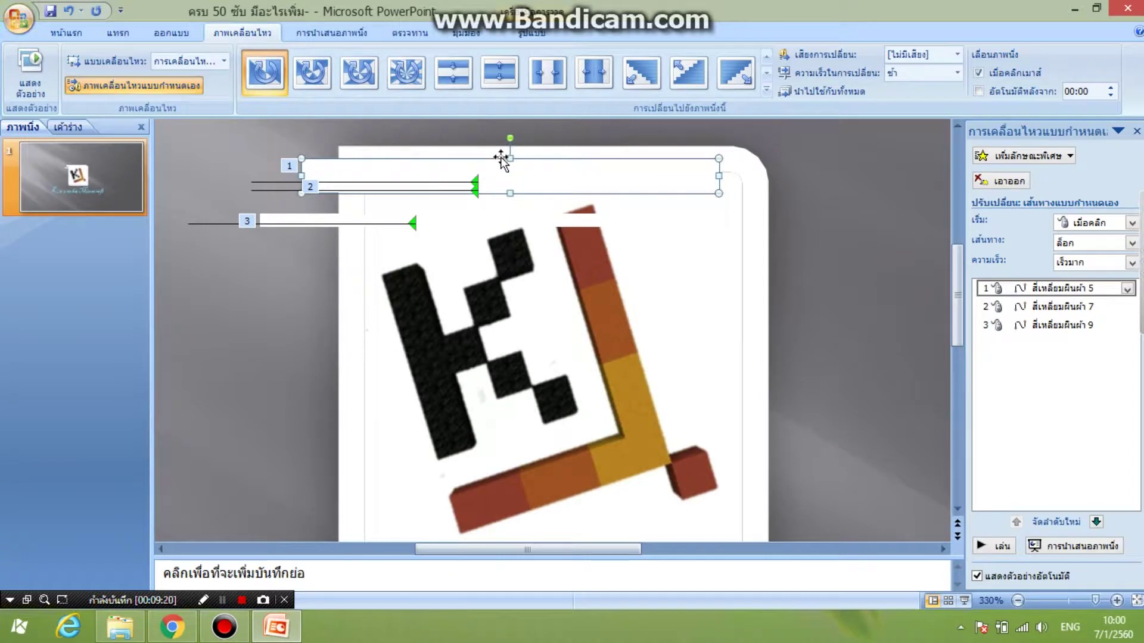
key("ctrl+z")
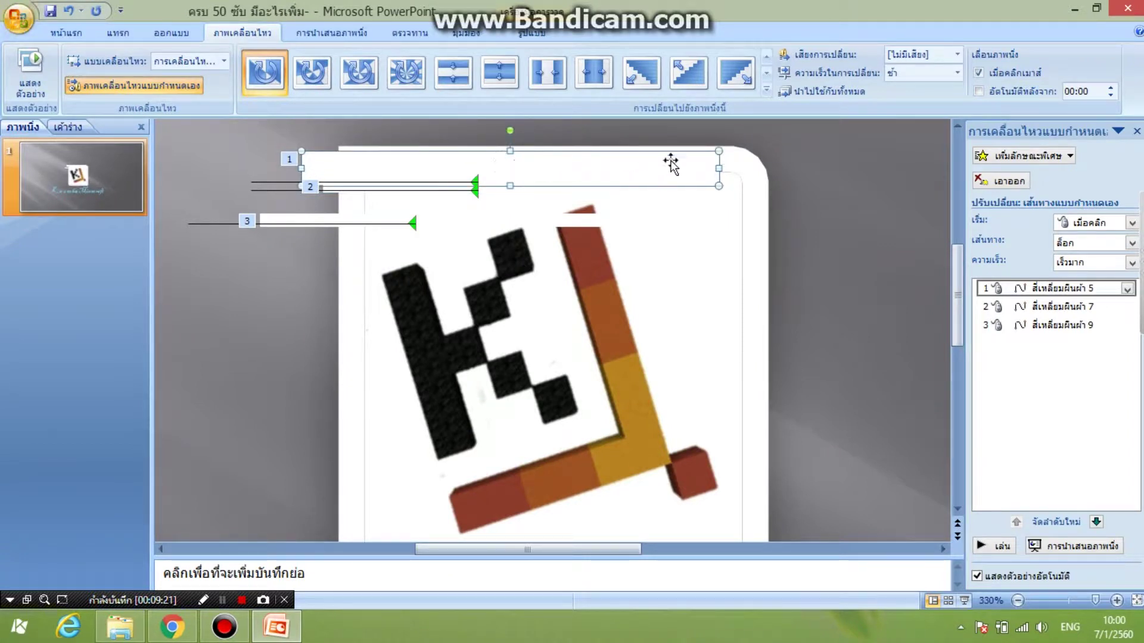
left_click_drag(673, 173, 677, 173)
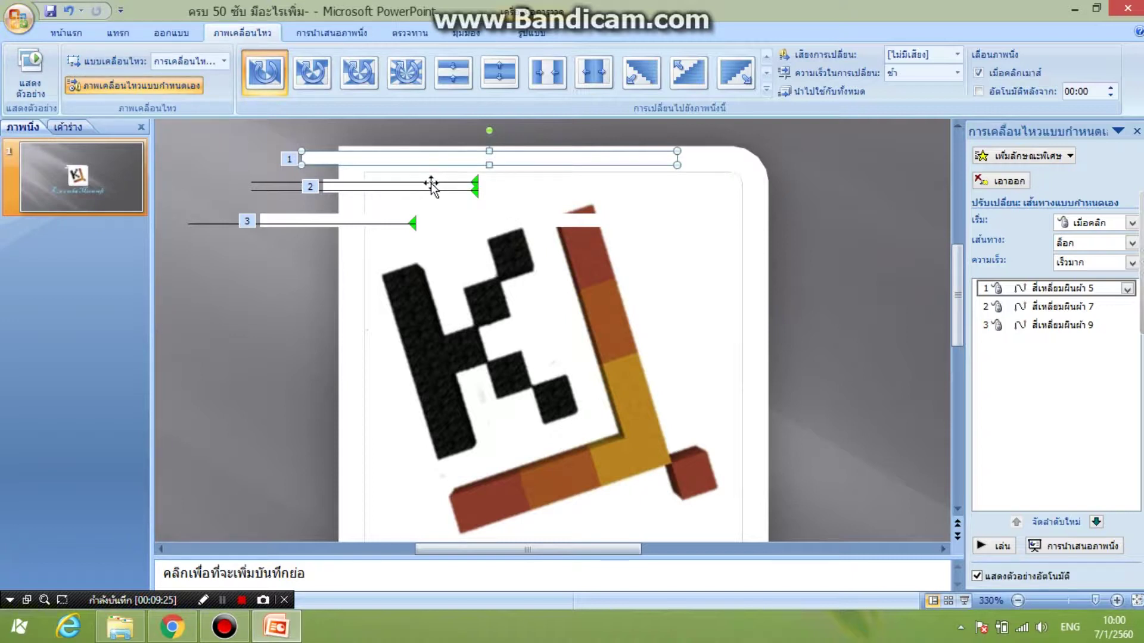
left_click(445, 188)
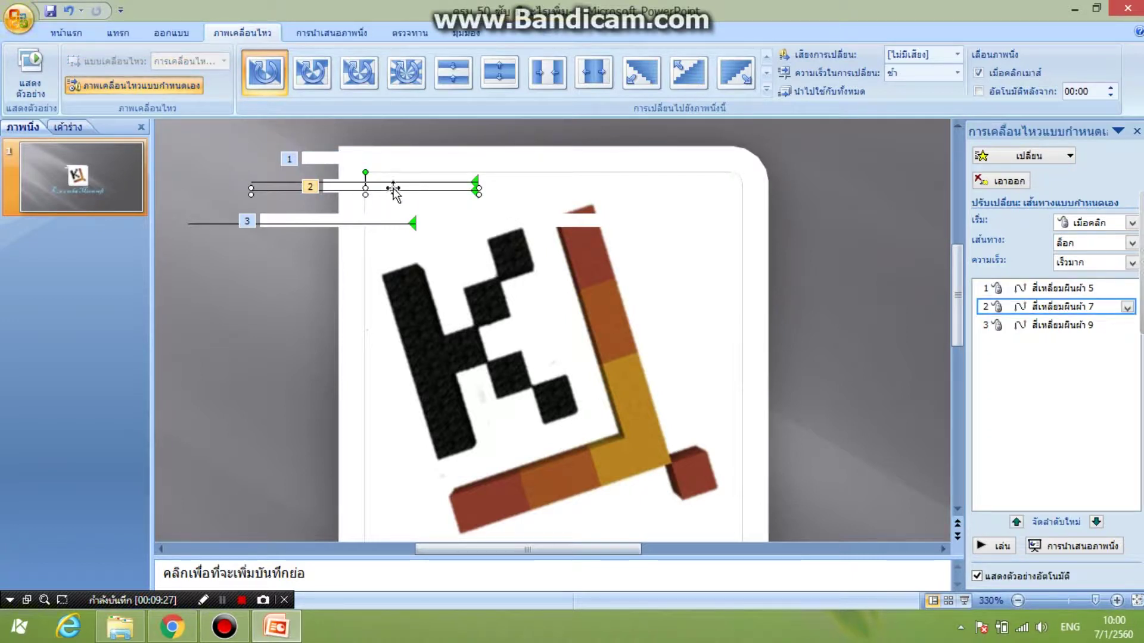
left_click(396, 160)
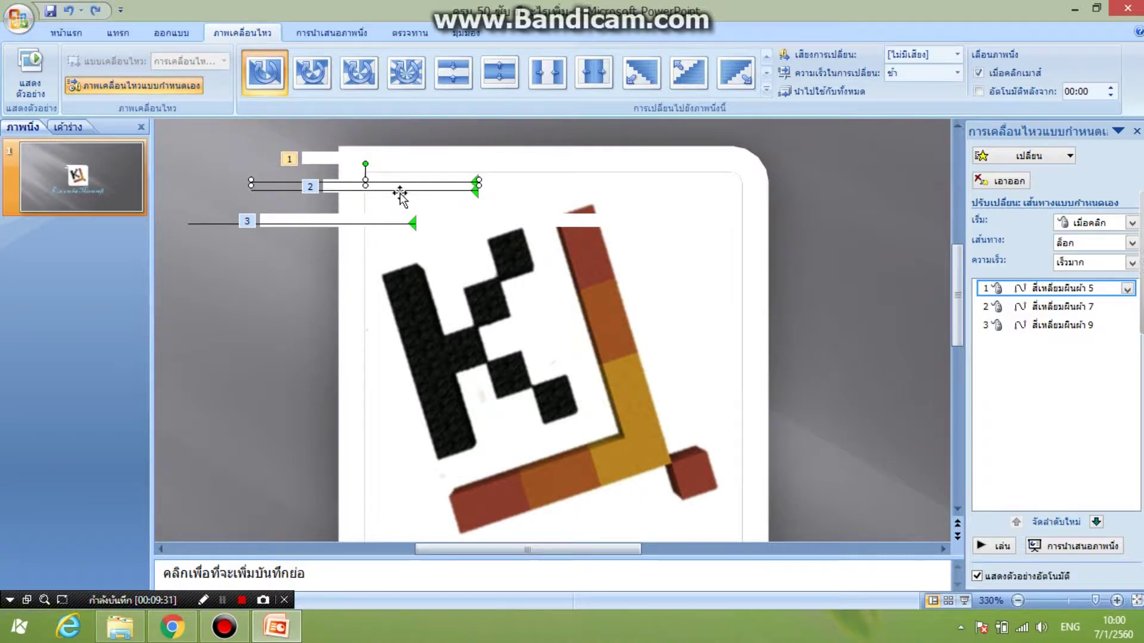
left_click(400, 194)
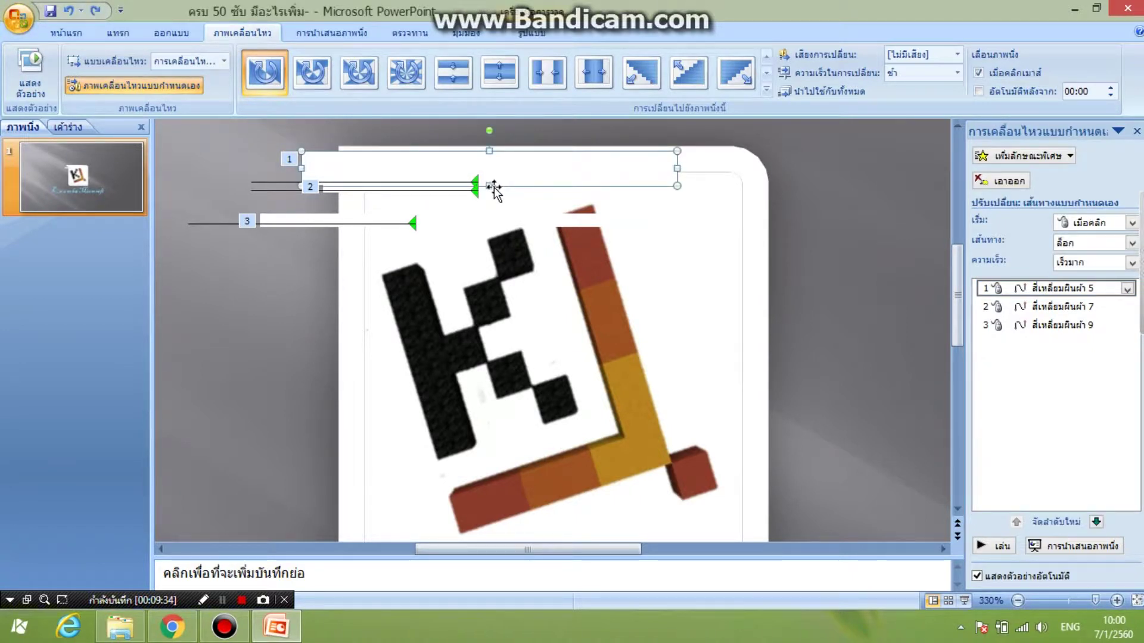
left_click_drag(489, 185, 489, 172)
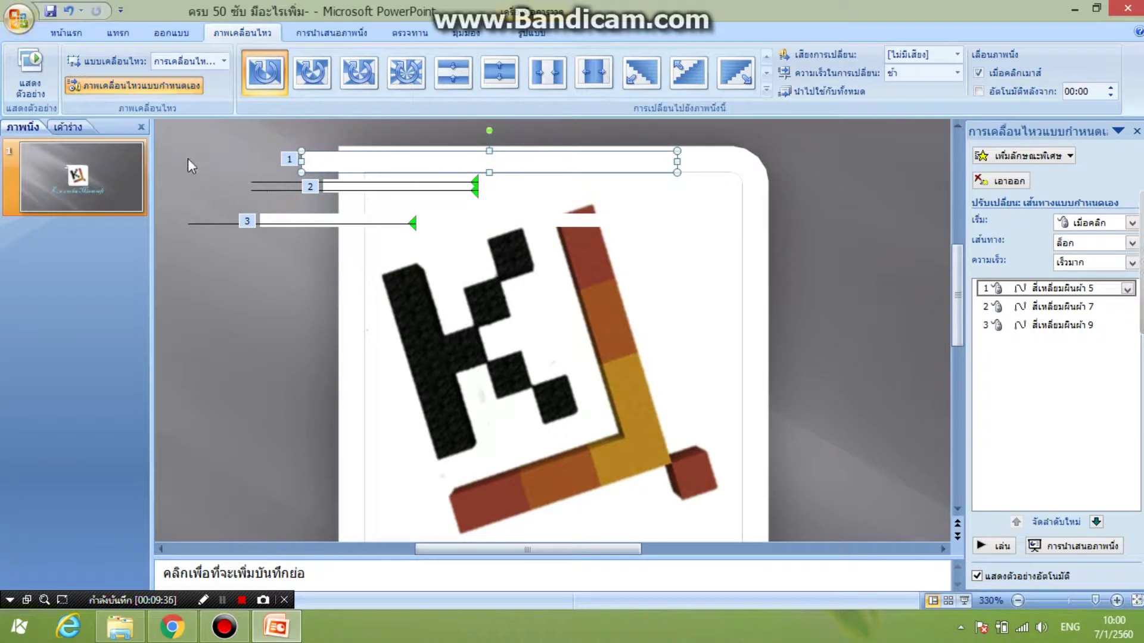
left_click_drag(174, 160, 506, 241)
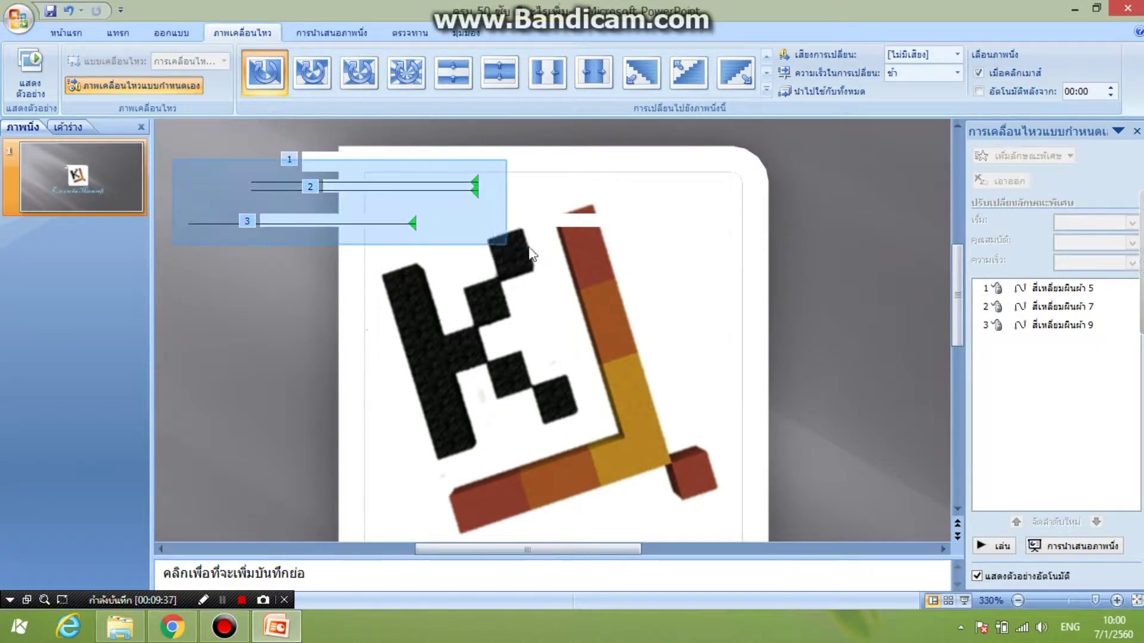
Step: Cut the third bar and delete the second bar's motion path animation
right_click(315, 221)
left_click(334, 225)
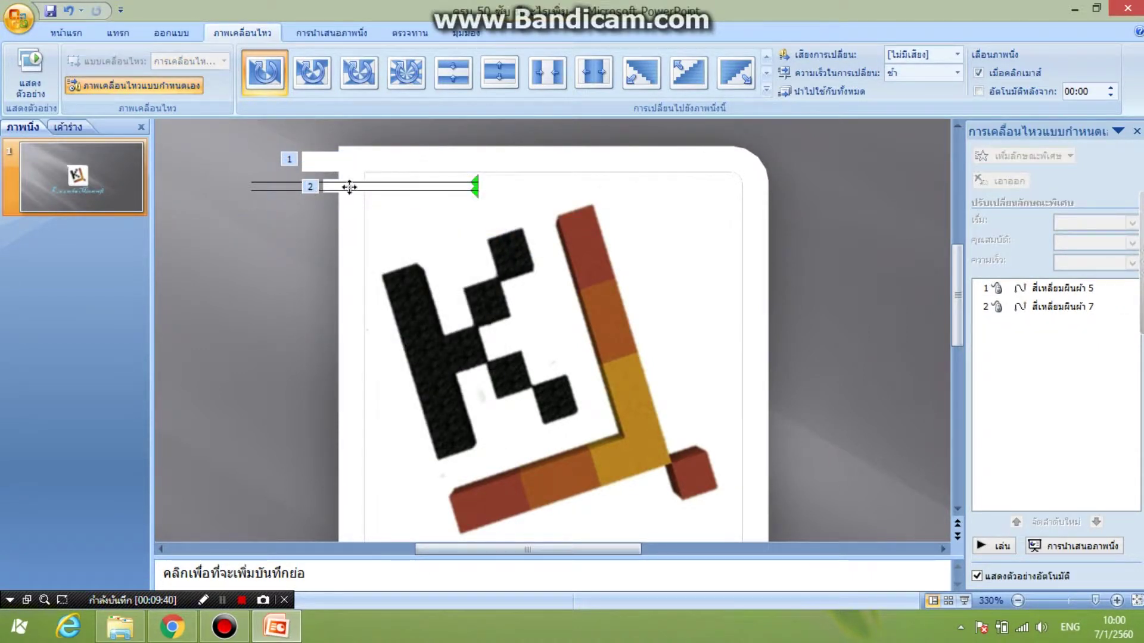
right_click(349, 188)
right_click(341, 189)
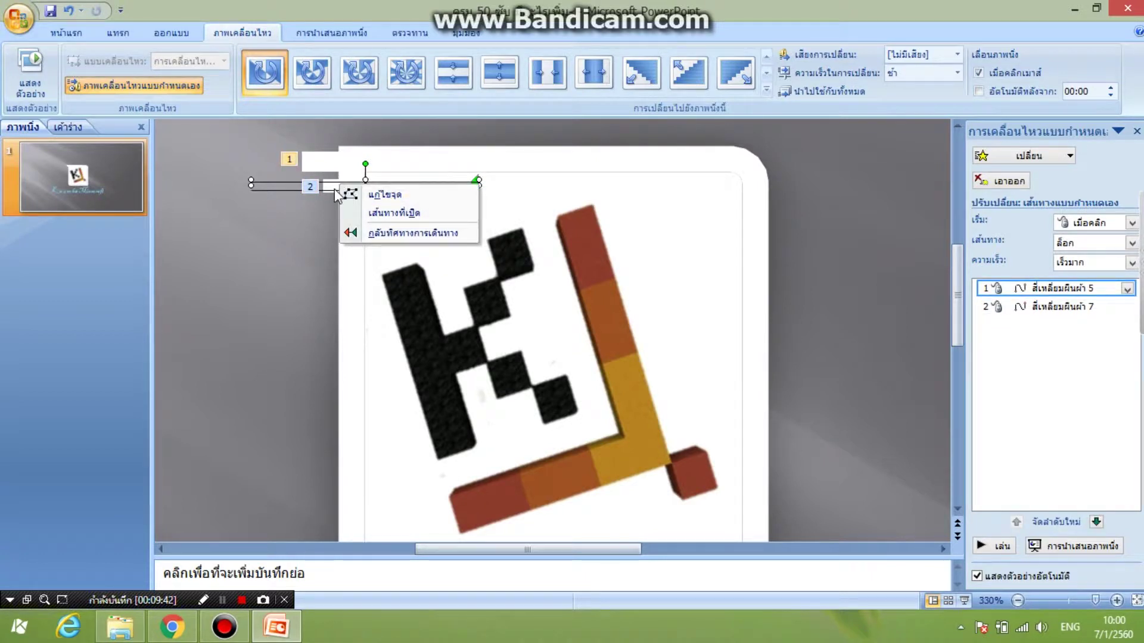
right_click(534, 185)
key("Escape")
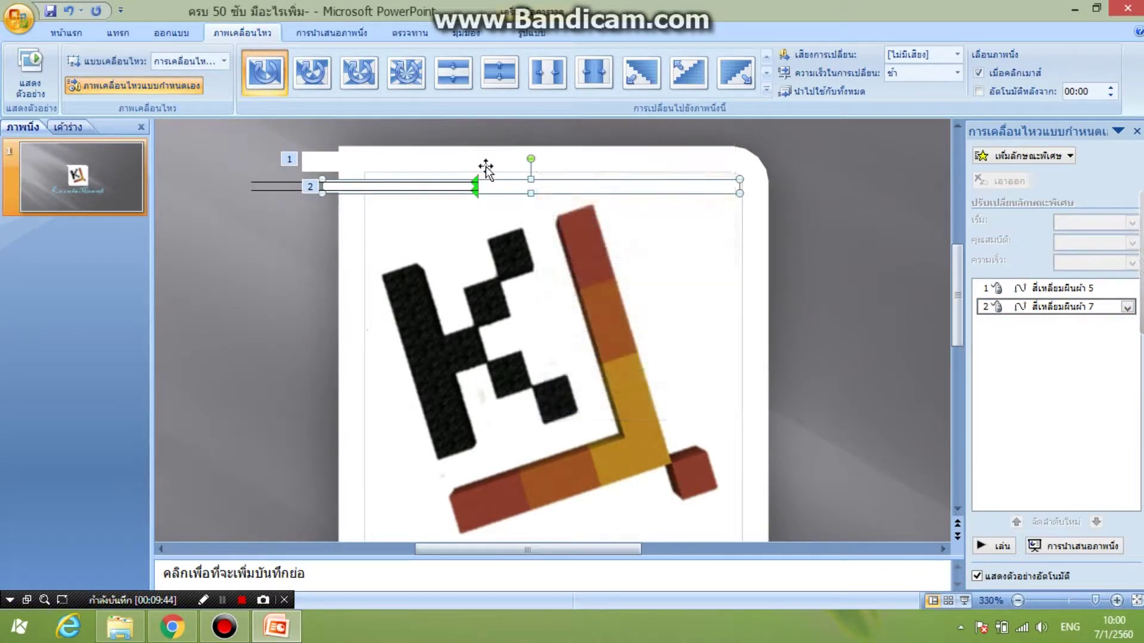
key("Delete")
Step: Move the first bar's motion path up until it sits on its bar
left_click(475, 176)
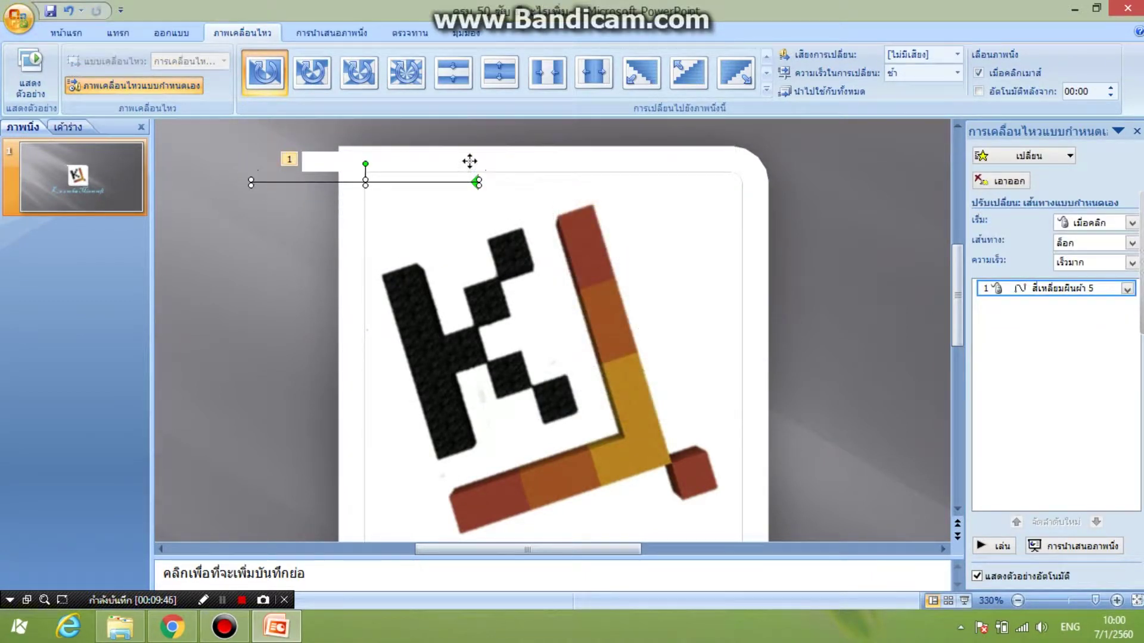
left_click_drag(470, 161, 506, 164)
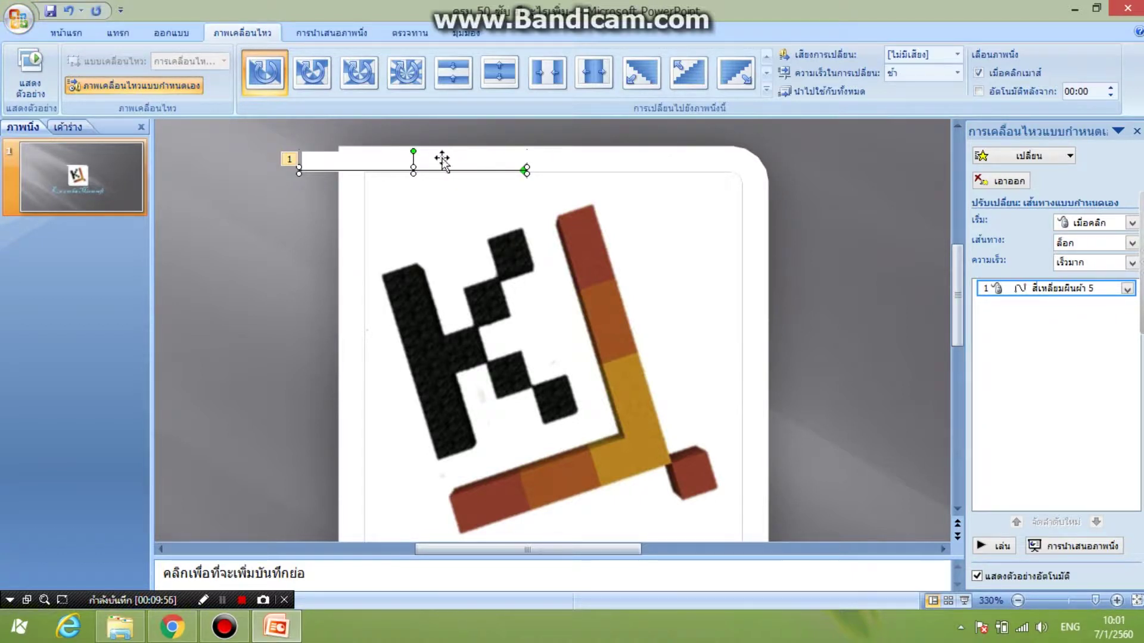
key("Up")
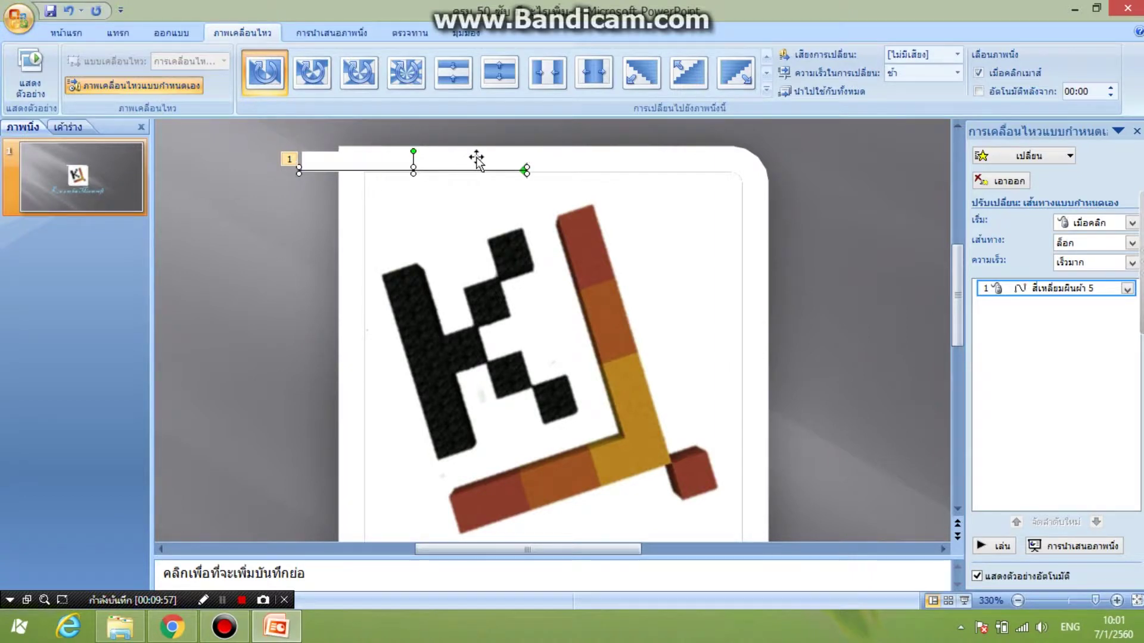
left_click(571, 171)
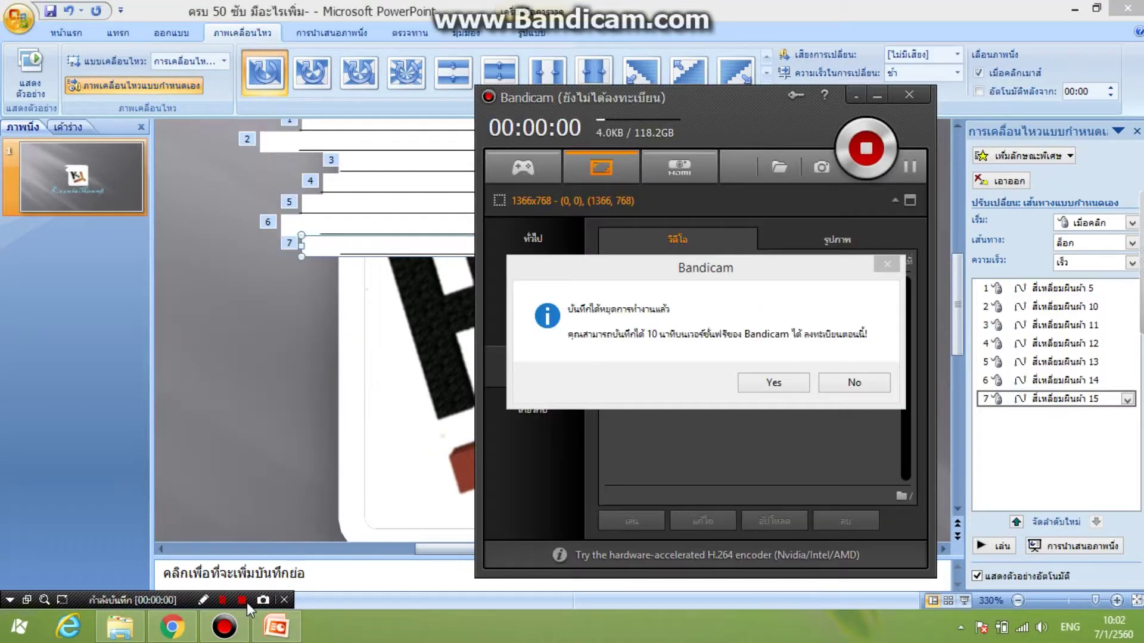
Step: Dismiss Bandicam's registration reminder and close the recorder window
left_click(802, 385)
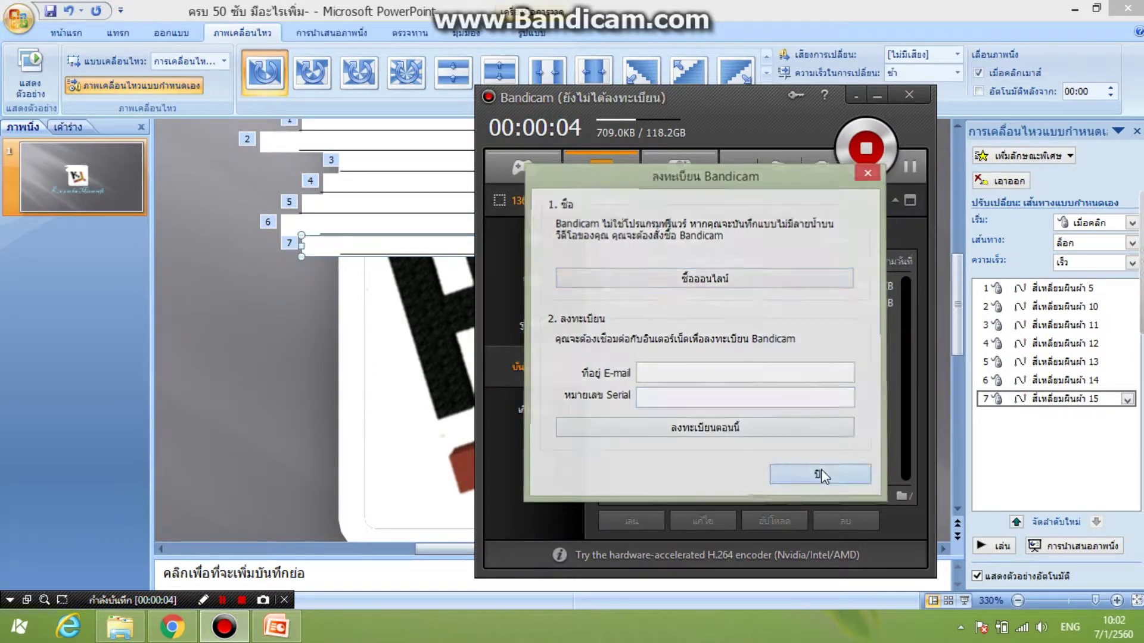
left_click(819, 475)
left_click(758, 5)
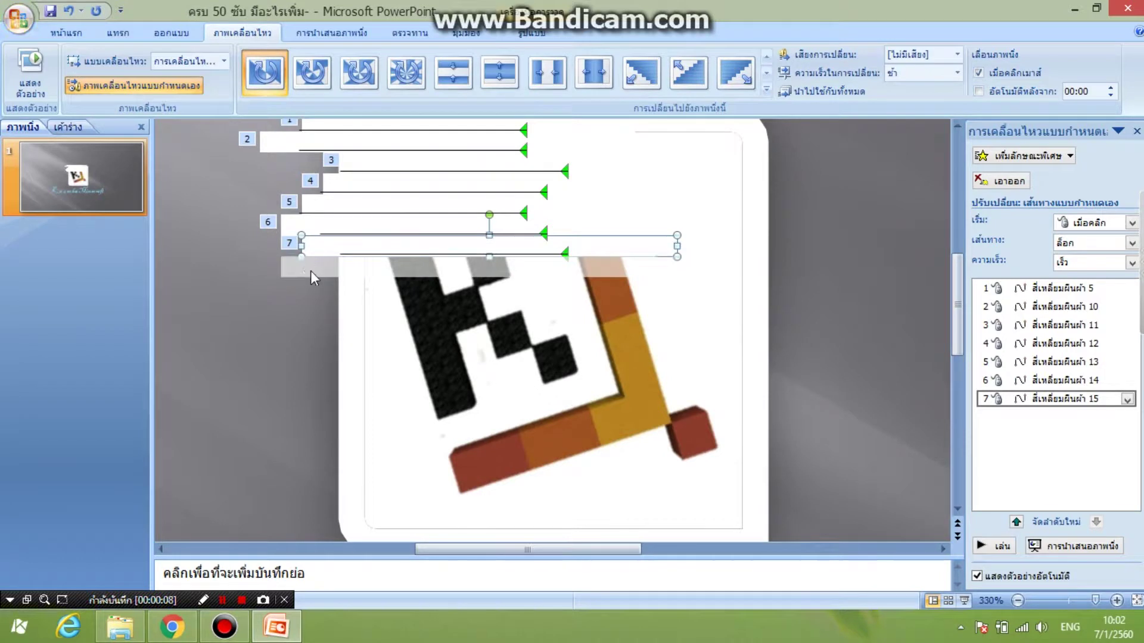
Step: Duplicate the seventh bar as an eighth animated bar and set its path speed to Medium
left_click_drag(338, 257, 309, 273)
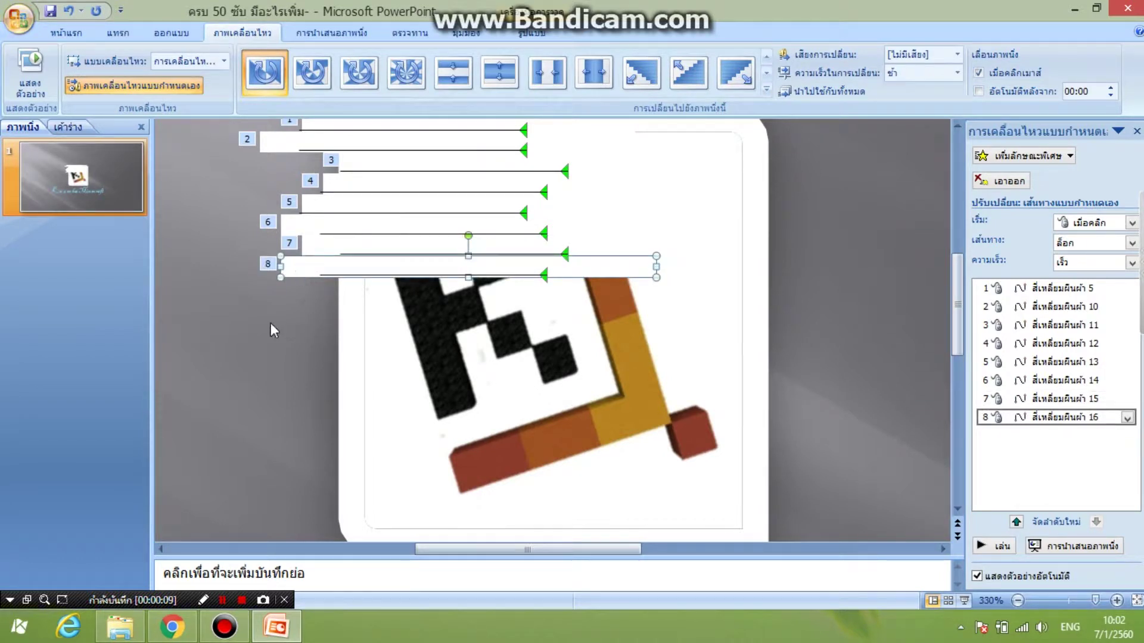
left_click_drag(241, 326, 652, 282)
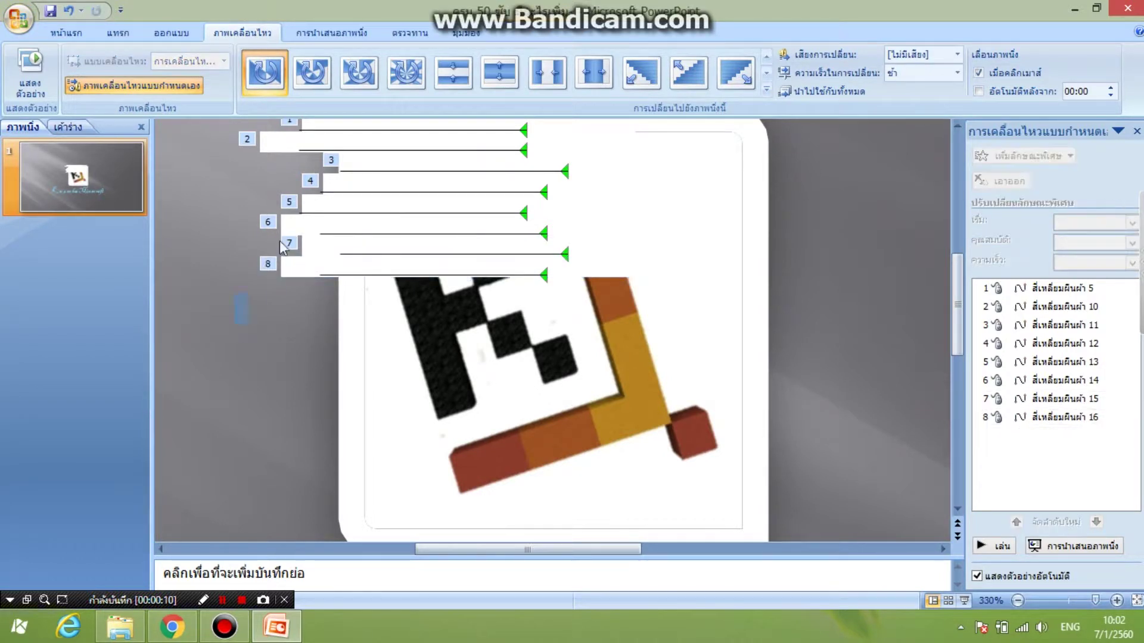
left_click(301, 264)
left_click(314, 253, "shift")
left_click(1131, 263)
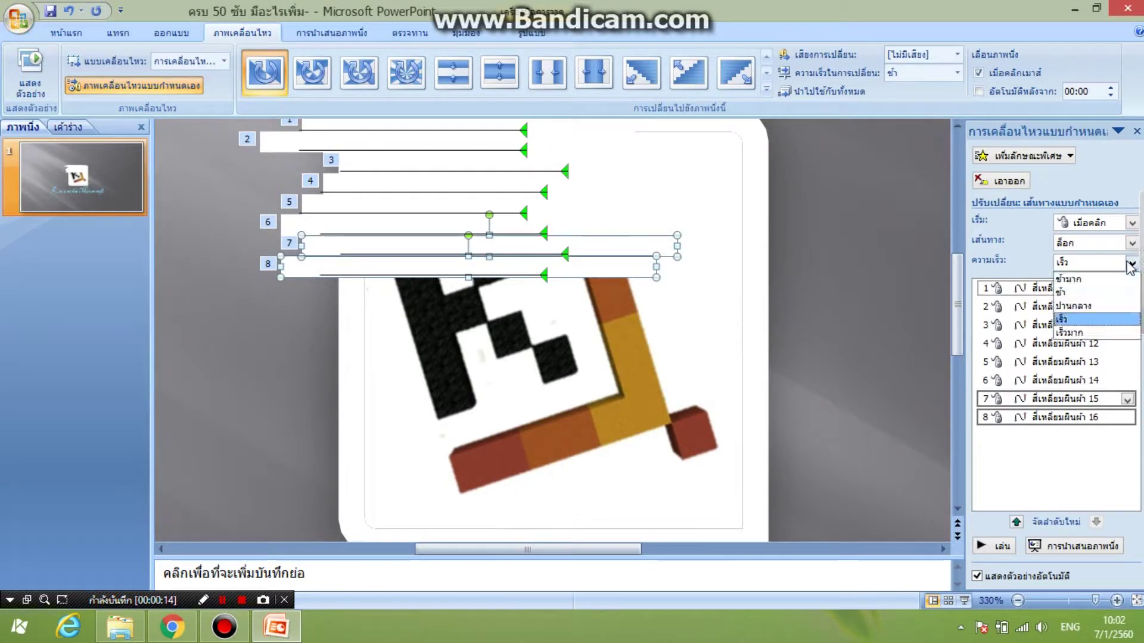
left_click(1072, 302)
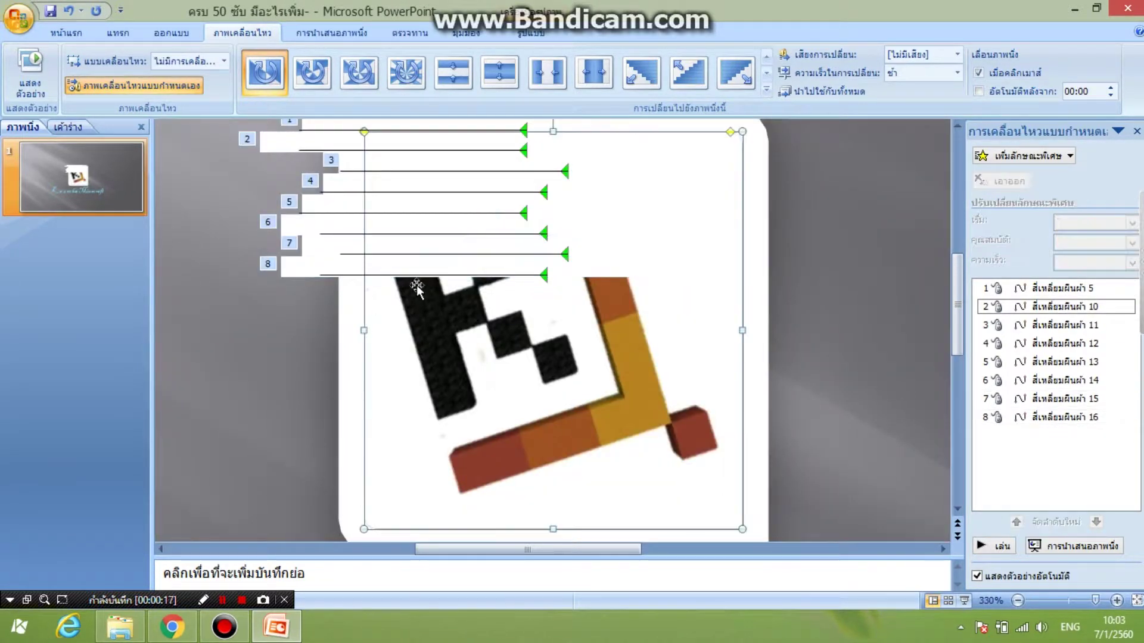
Step: Select the sixth to eighth motion paths, nudge them up and back, and preview
left_click(415, 278)
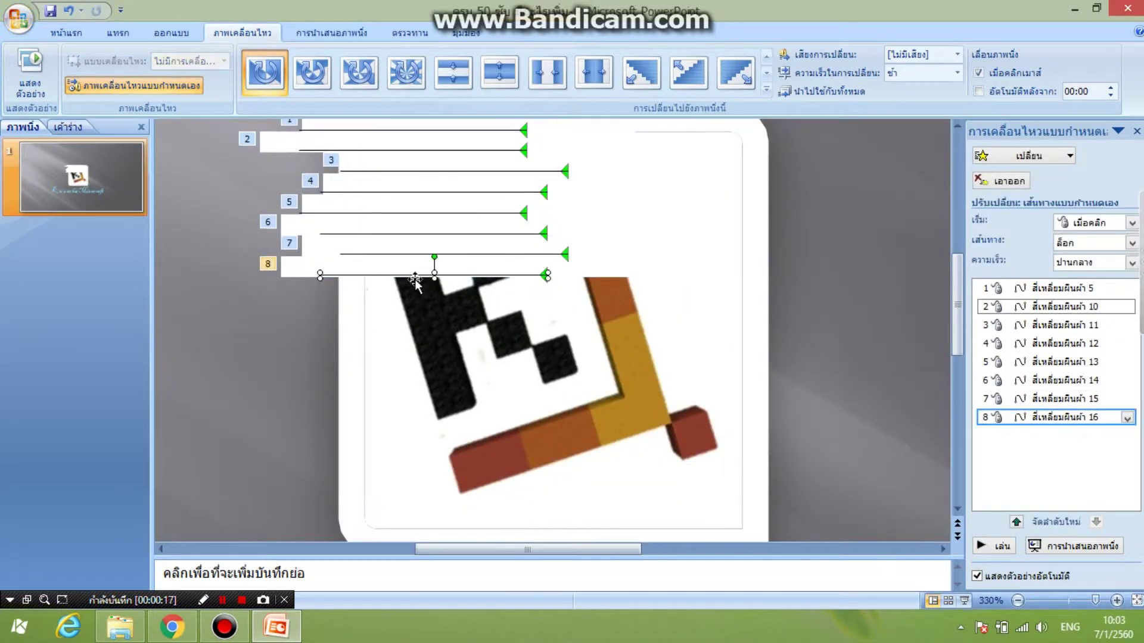
left_click(392, 255, "shift")
left_click(389, 234, "shift")
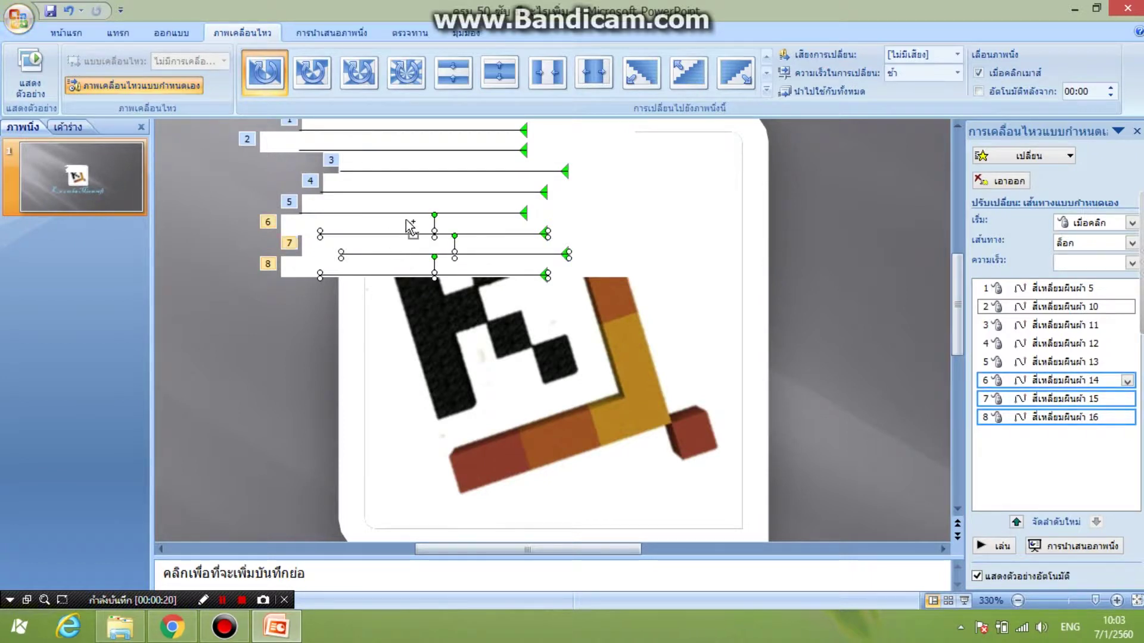
key("Up")
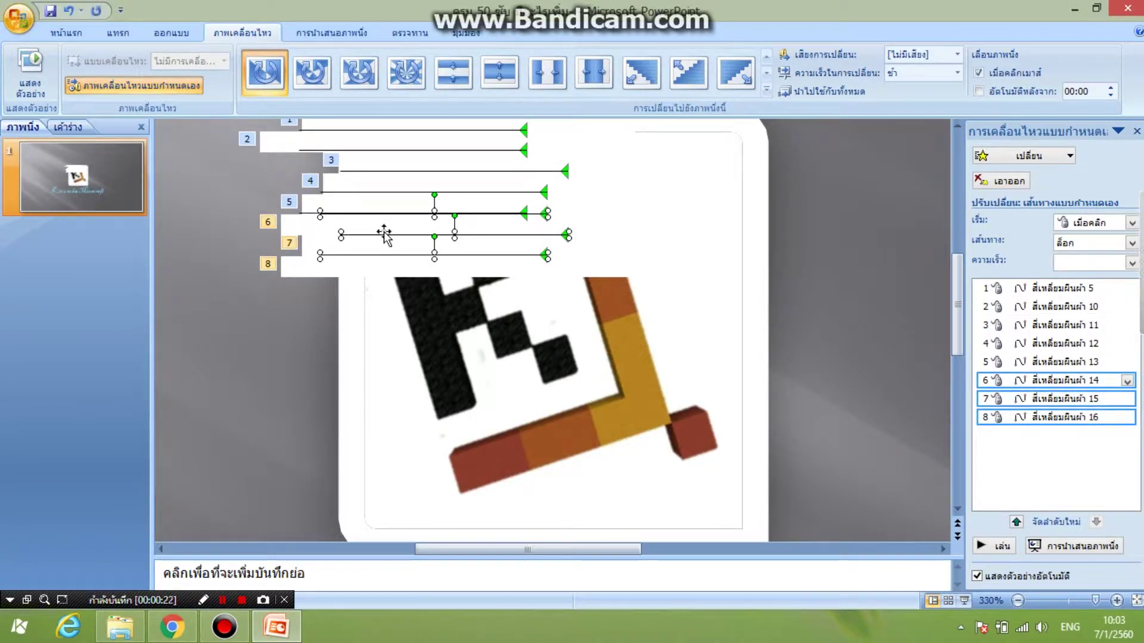
key("Down")
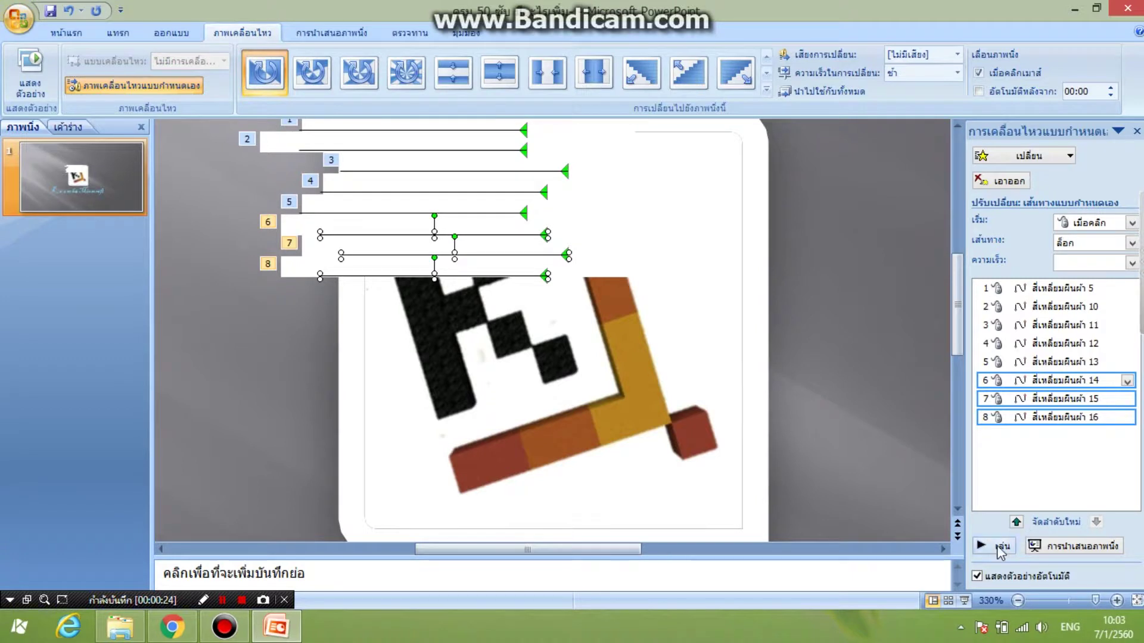
left_click(999, 547)
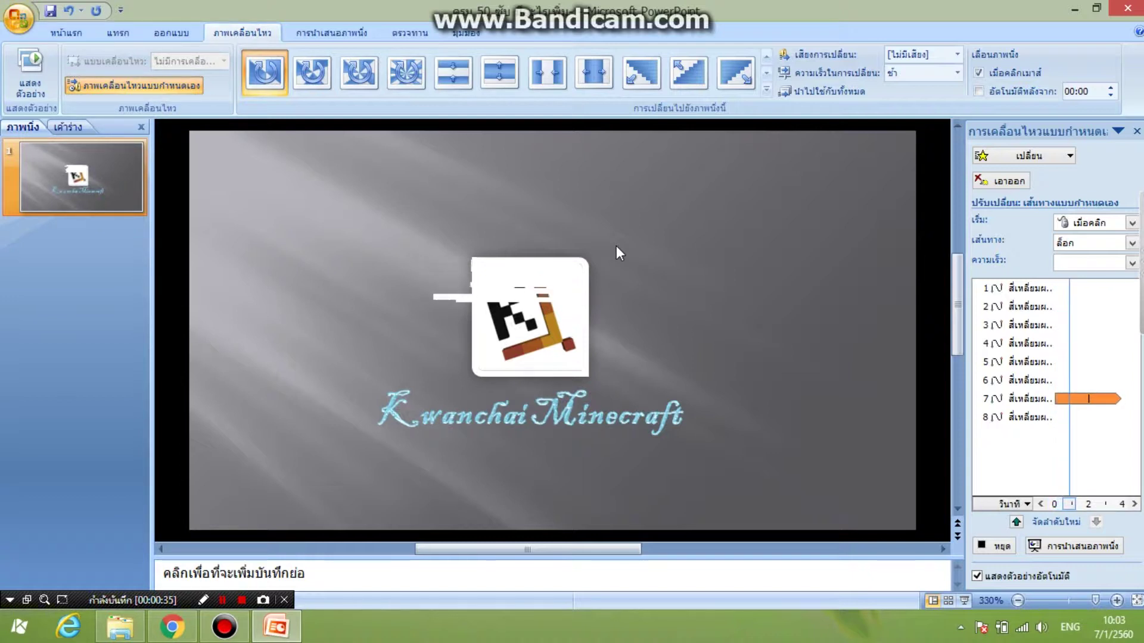
Step: Set all eight motion paths to start With Previous, then preview the bars sliding together
scroll(758, 416, "down", 1)
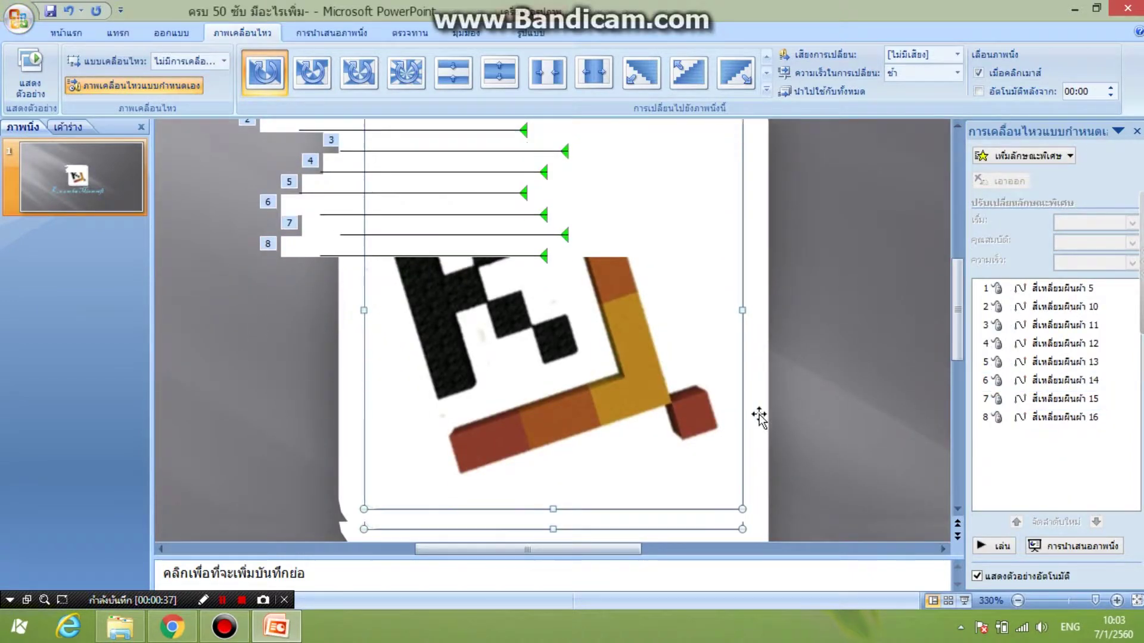
scroll(834, 416, "up", 3)
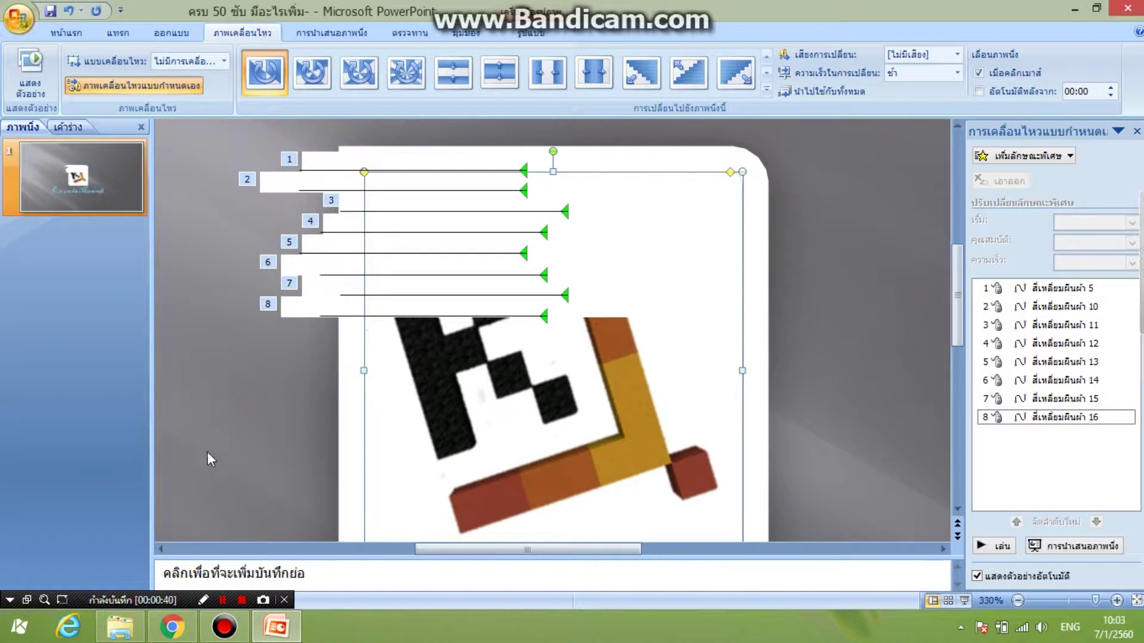
left_click_drag(198, 420, 741, 126)
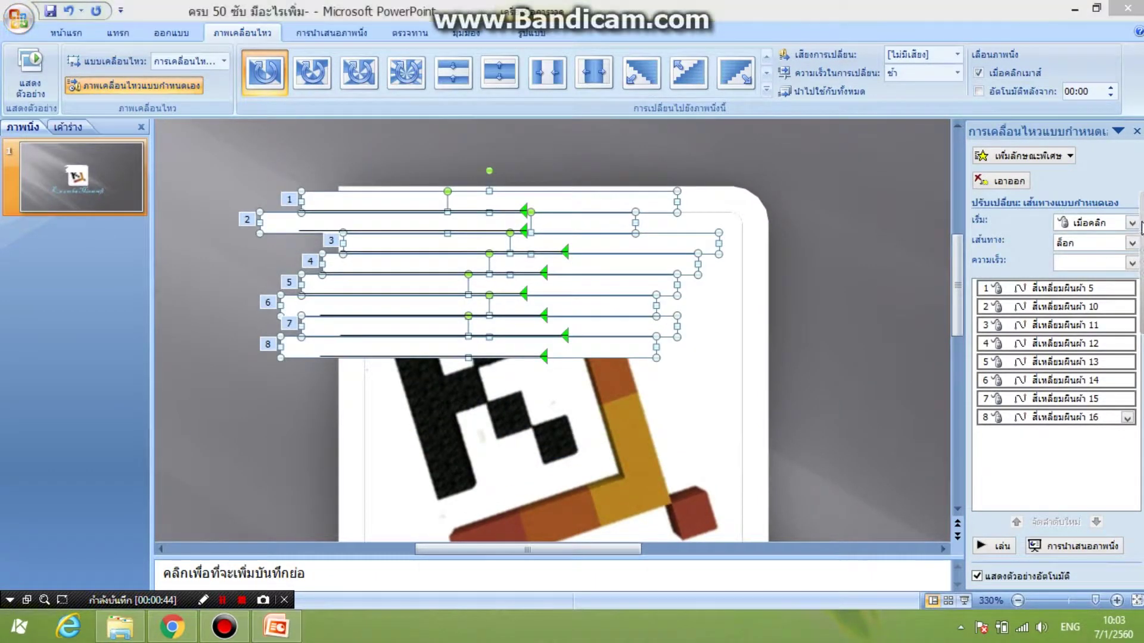
left_click(1131, 224)
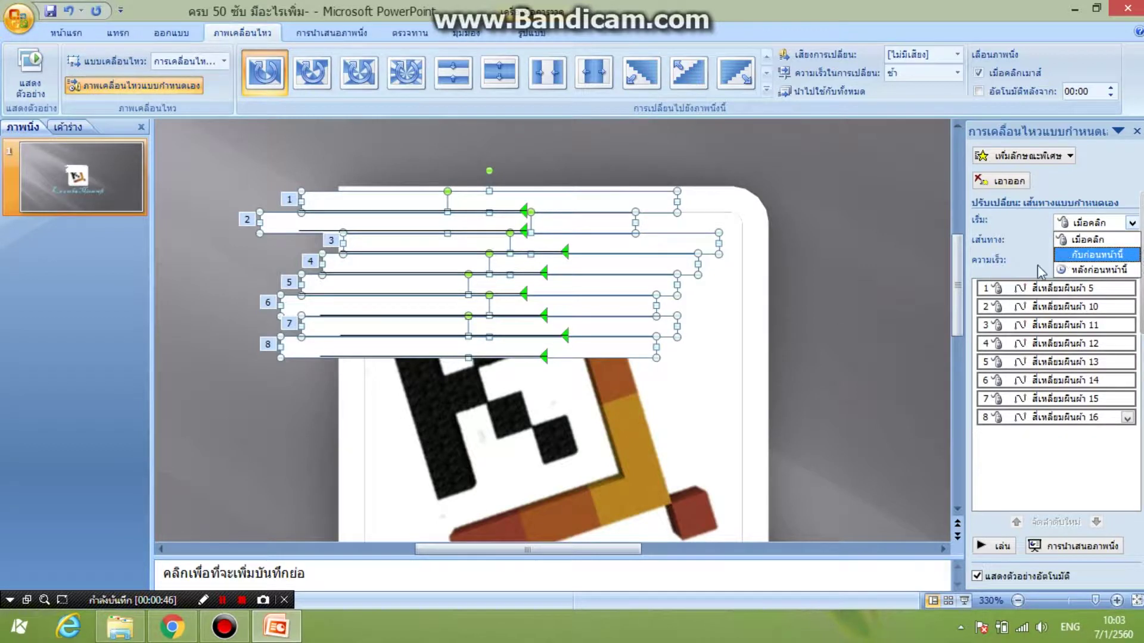
left_click(1097, 254)
left_click(223, 600)
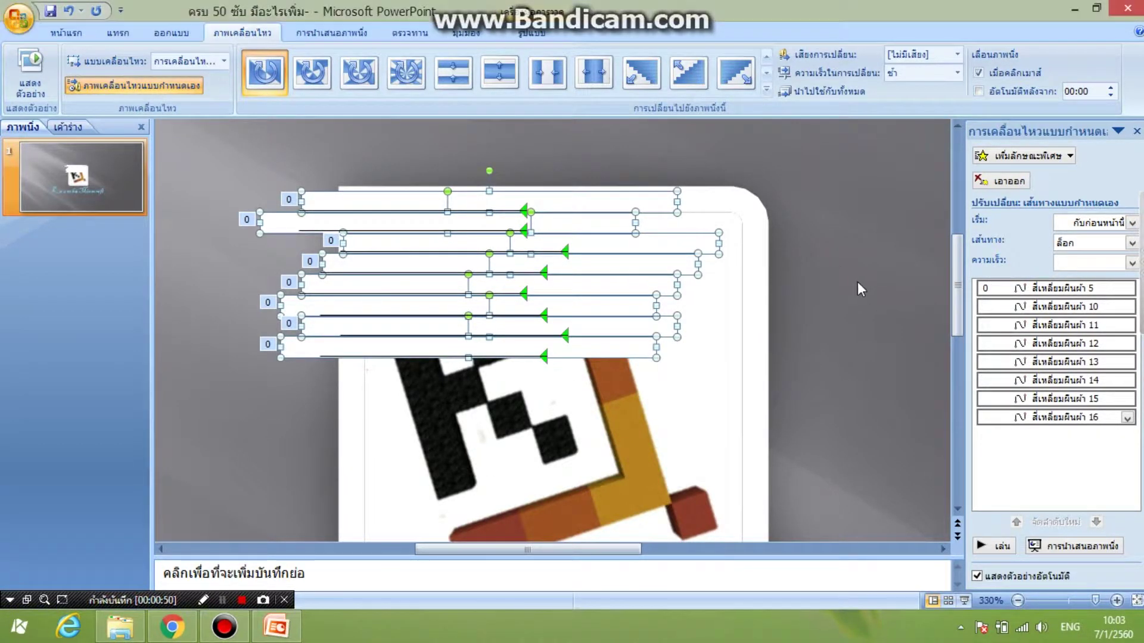
left_click(719, 269)
left_click(992, 546)
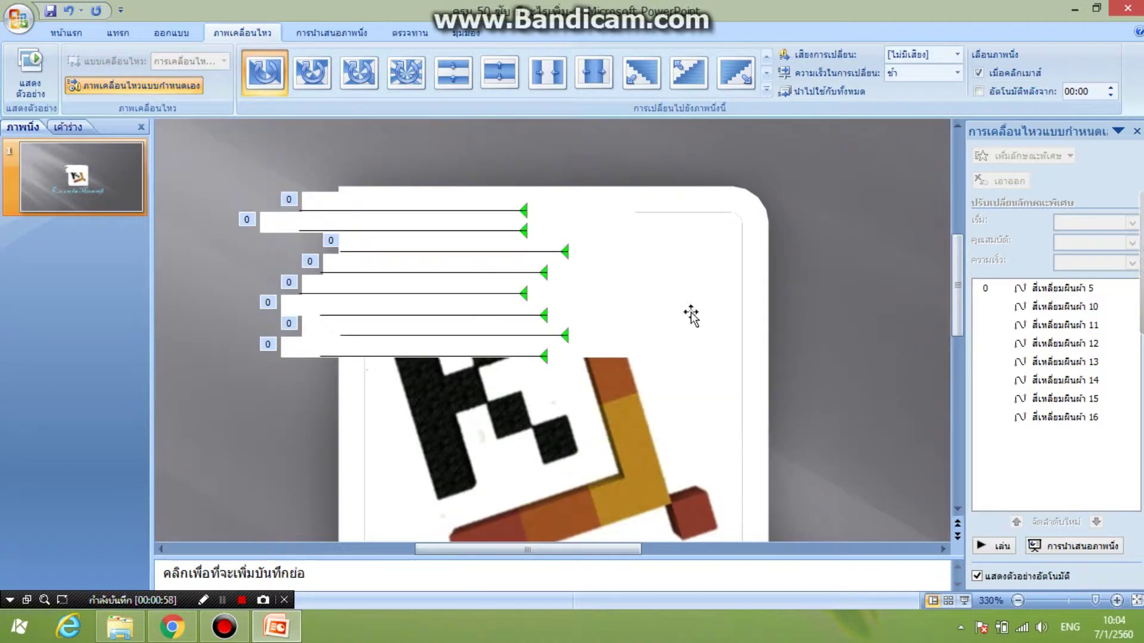
Step: Set the bottom bar's motion path speed to Very Slow
left_click(512, 294)
left_click(500, 274, "shift")
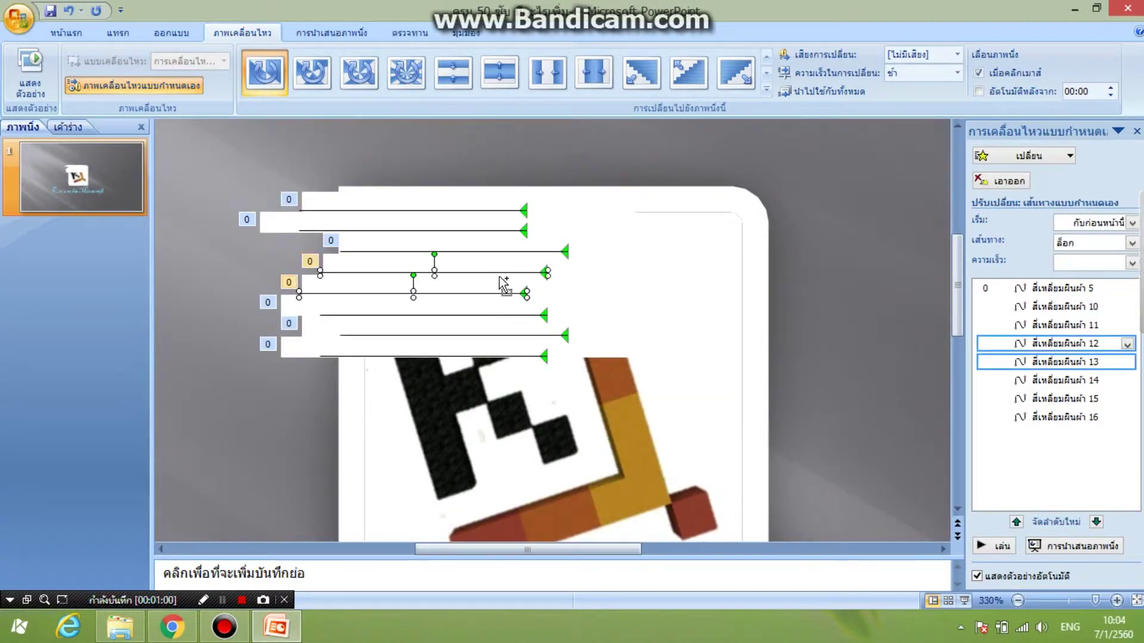
left_click(505, 252, "shift")
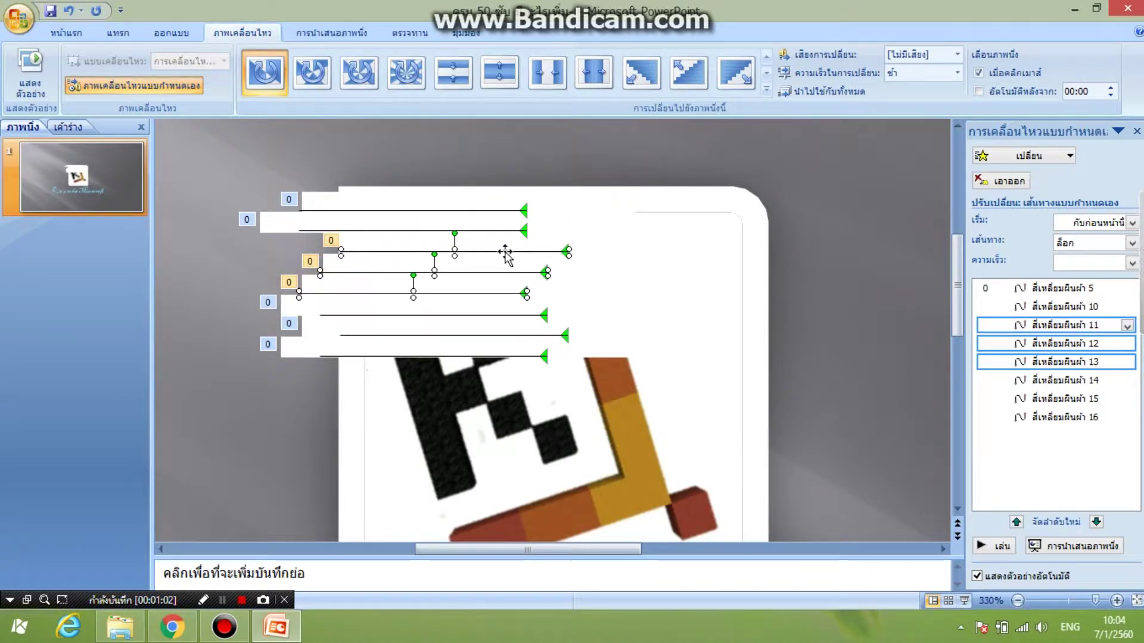
left_click(837, 284)
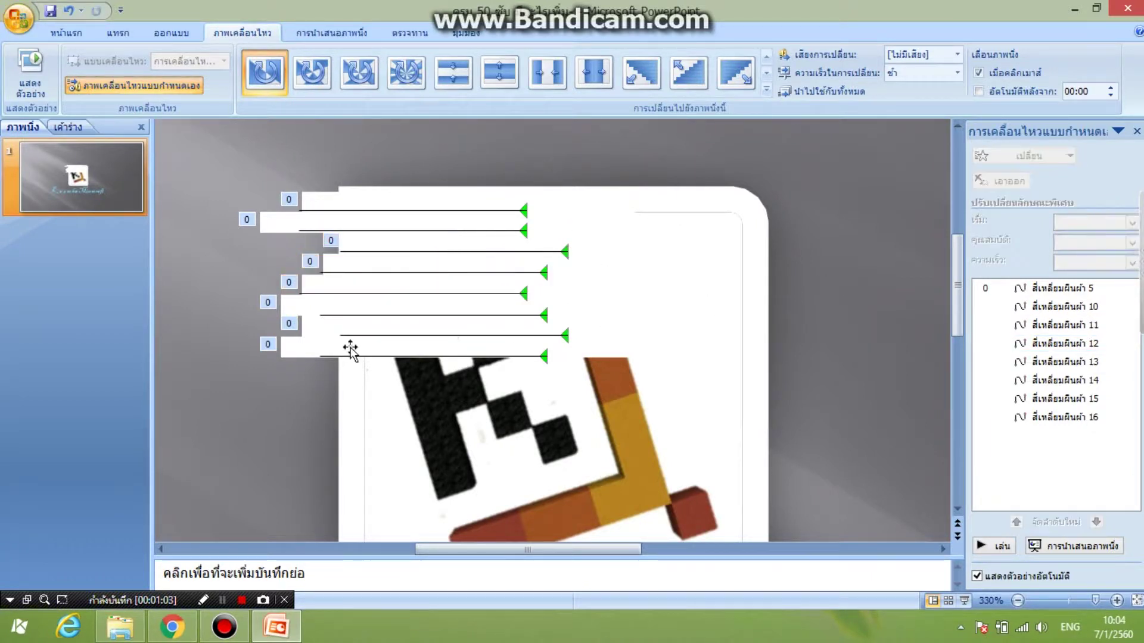
left_click(296, 351)
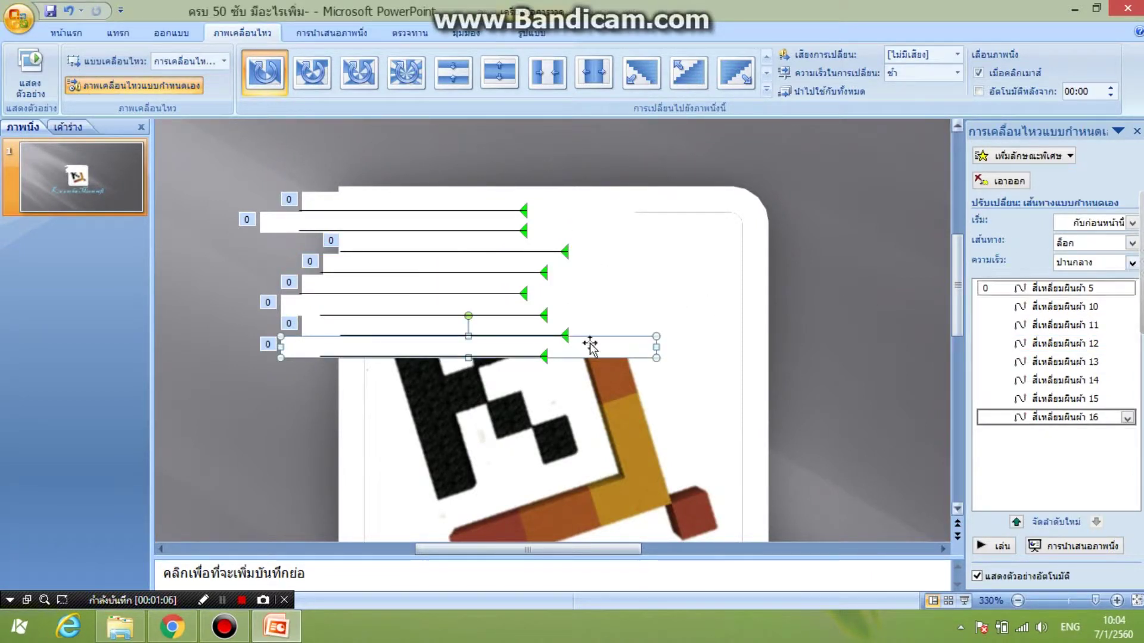
left_click(1131, 263)
left_click(1094, 280)
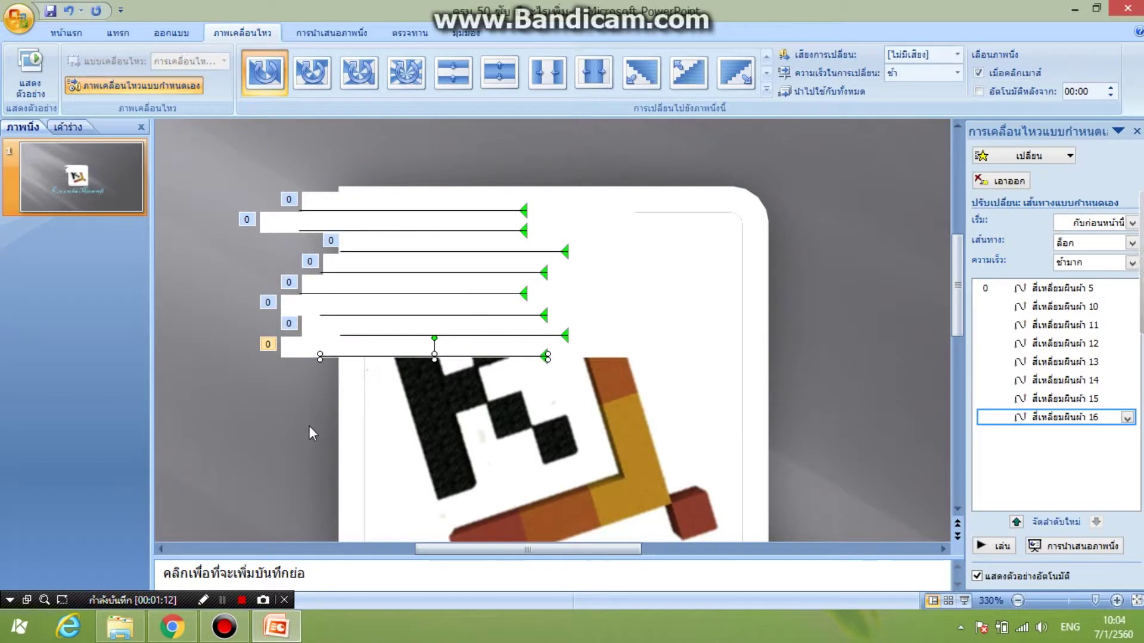
Step: Copy the bottom bar lower down and give the new copy Fast speed
left_click(302, 347)
left_click_drag(294, 347, 357, 371)
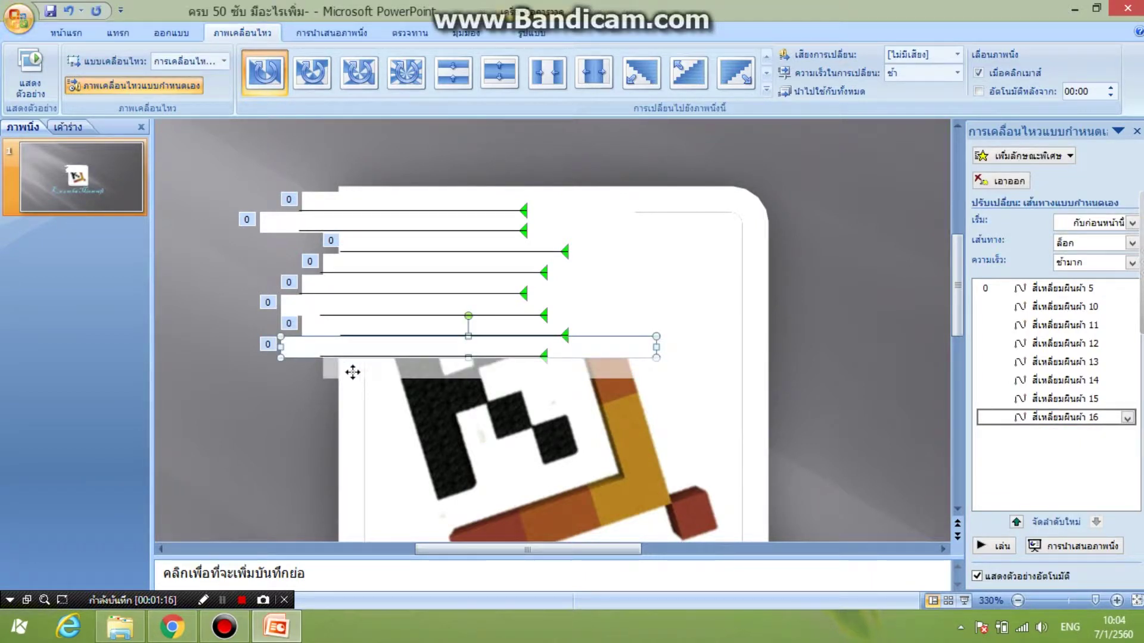
mouse_move(351, 370)
left_mouse_down()
mouse_move(327, 393)
mouse_move(336, 386)
left_mouse_up()
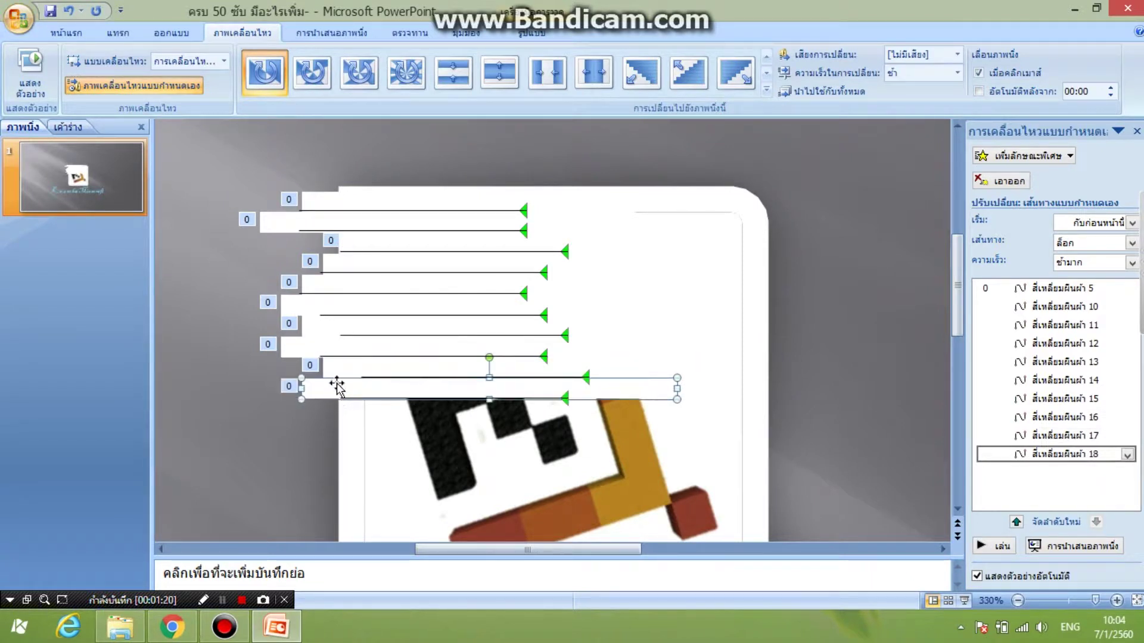
left_click(1132, 263)
left_click(1073, 308)
left_click(637, 363)
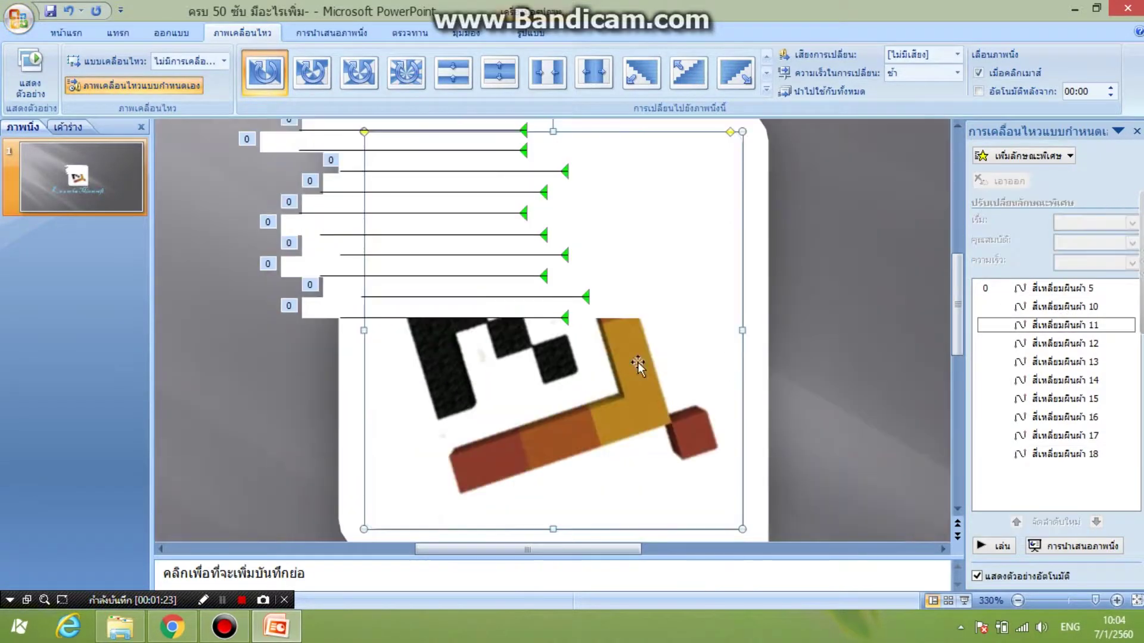
Step: Select the paths of bars 16–18, nudge them up and back, and preview
left_click(449, 317)
left_click(433, 297, "shift")
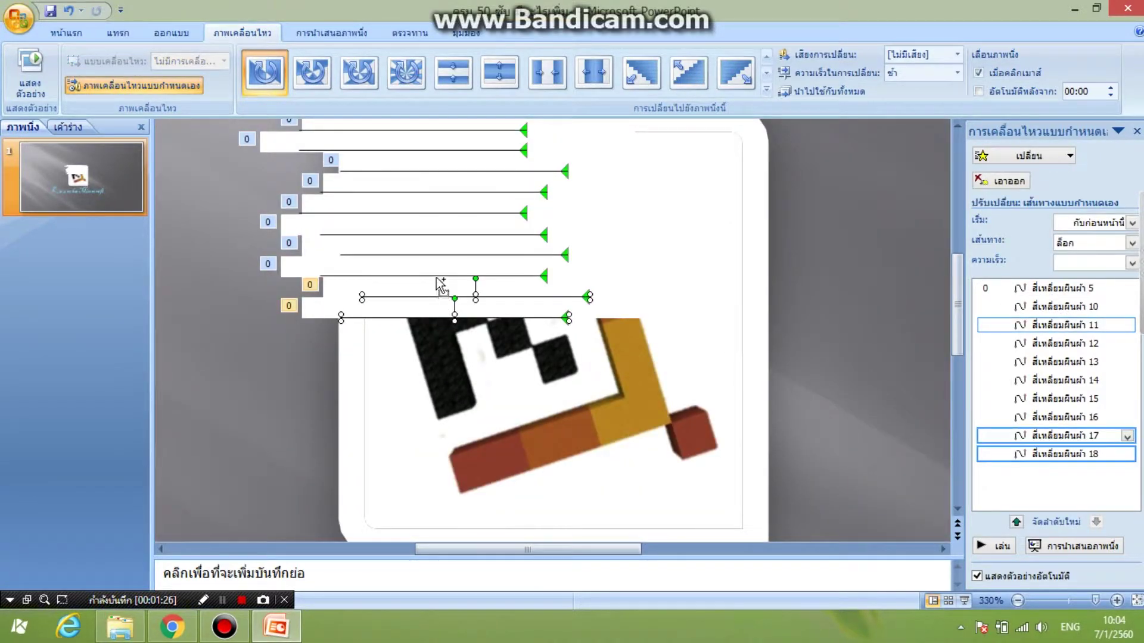
left_click(435, 275, "shift")
key("Up")
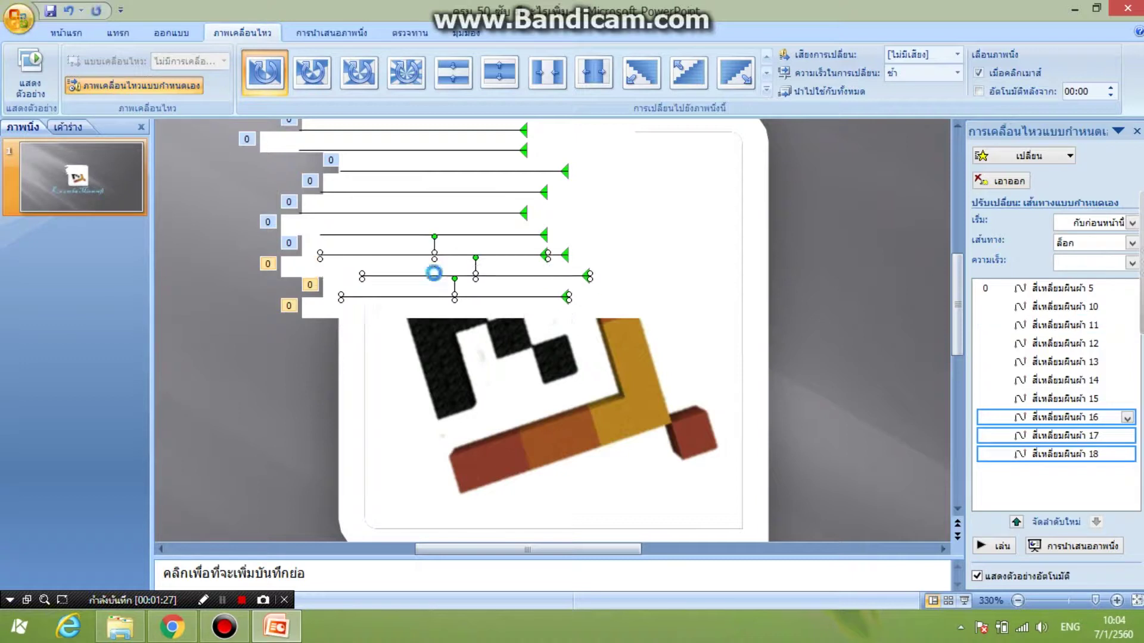
key("Down")
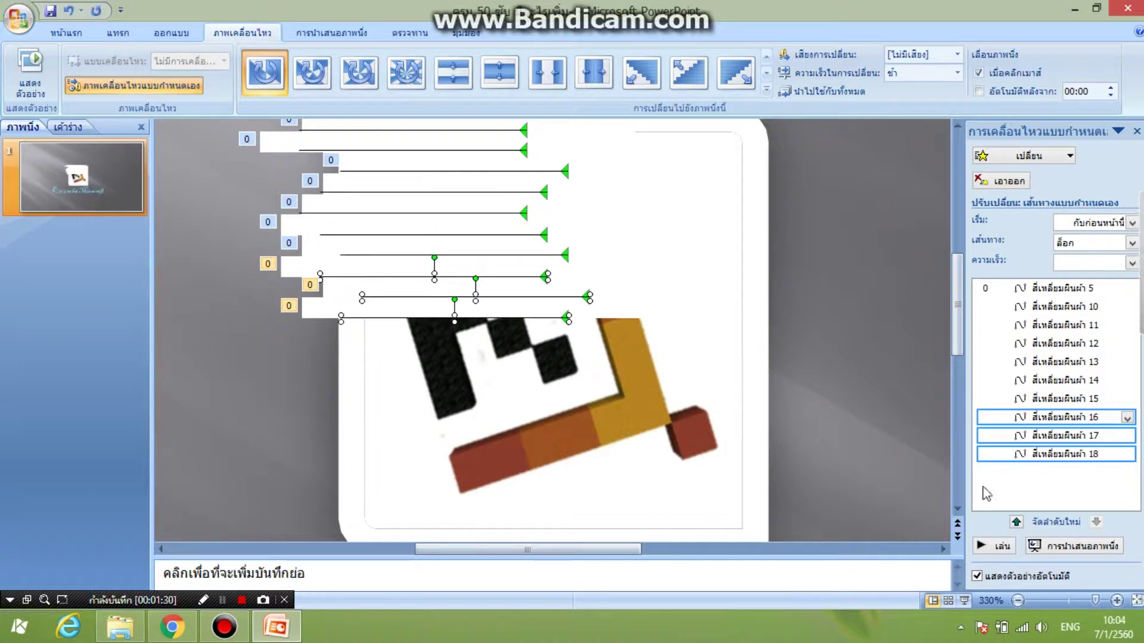
left_click(992, 552)
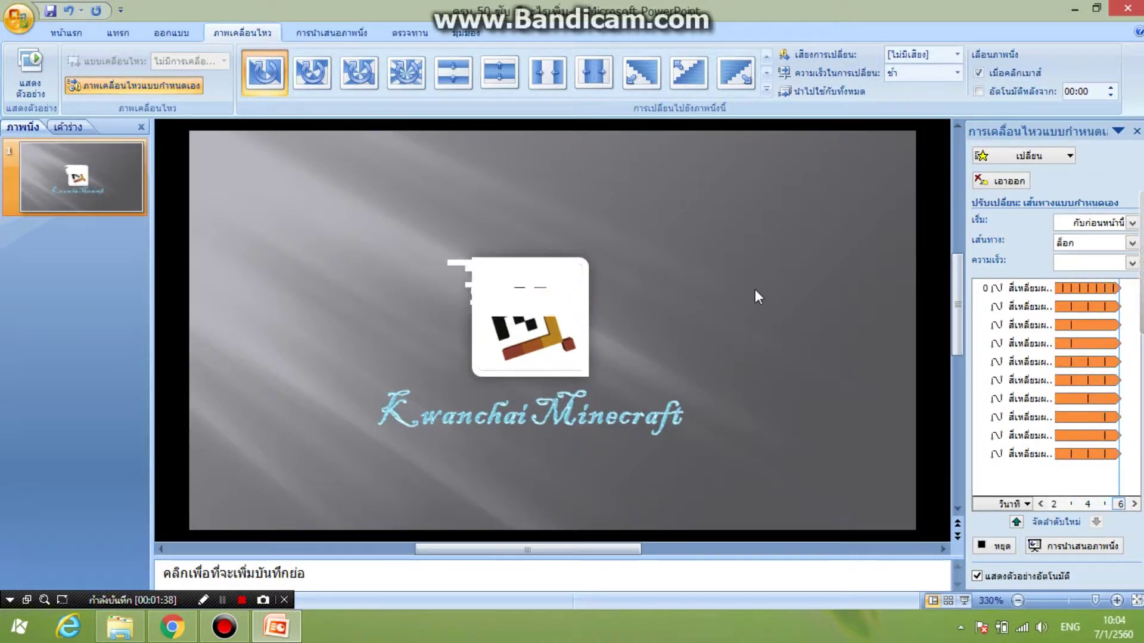
scroll(891, 342, "up", 1)
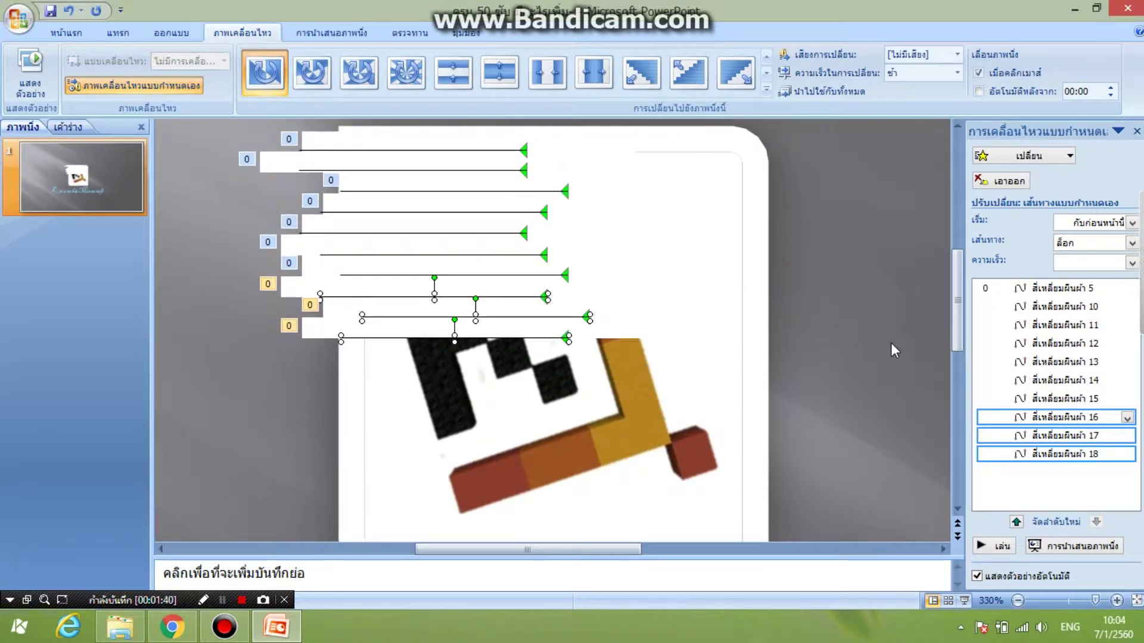
scroll(891, 342, "up", 1)
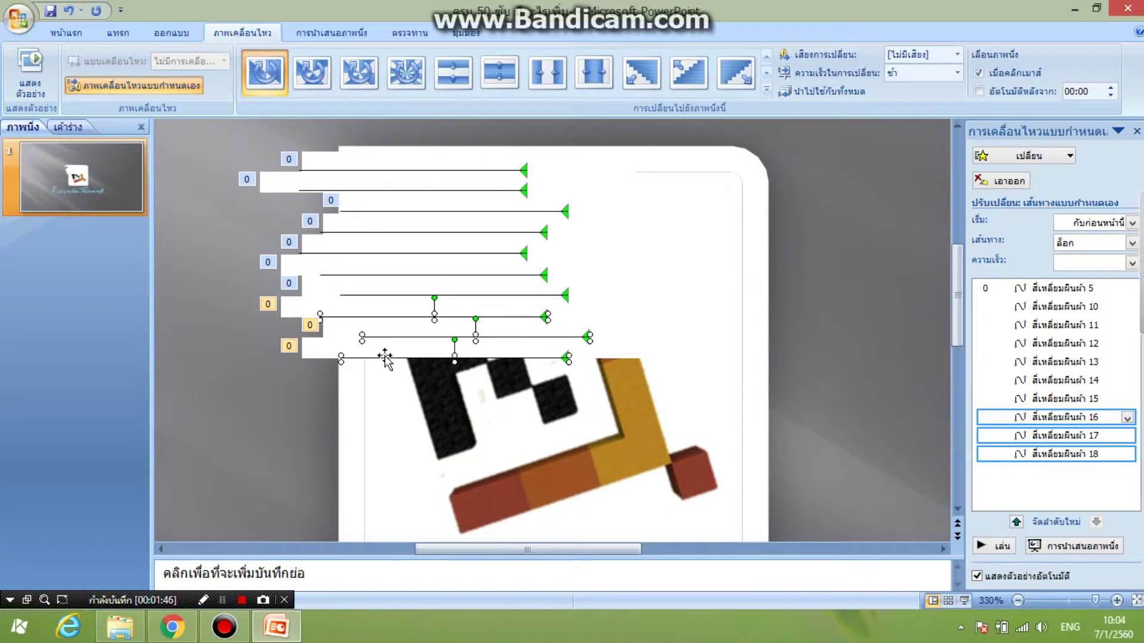
Step: Add two more bar copies below bar 18, both with Slow speed
left_click(321, 359)
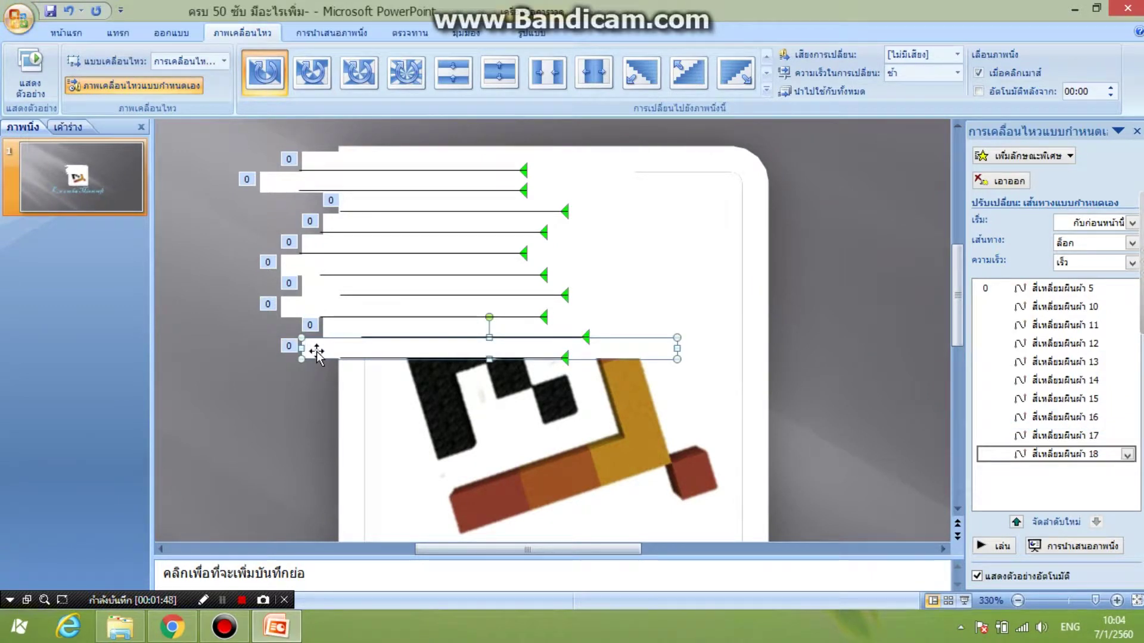
mouse_move(316, 349)
left_mouse_down()
mouse_move(258, 375)
mouse_move(284, 377)
left_mouse_up()
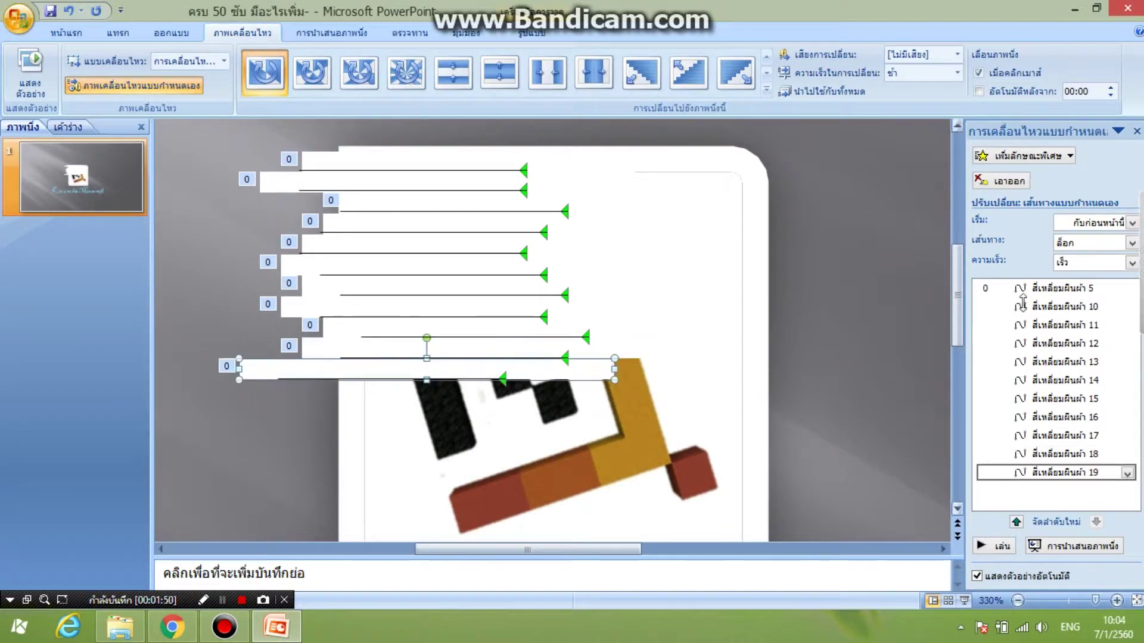
left_click(1131, 263)
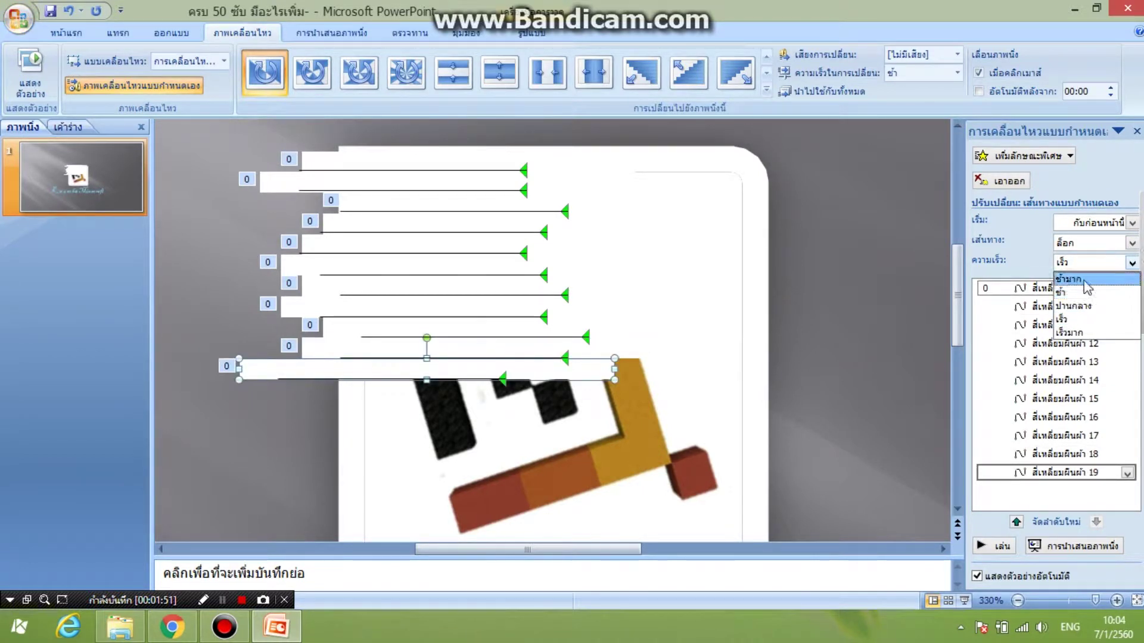
left_click(1086, 293)
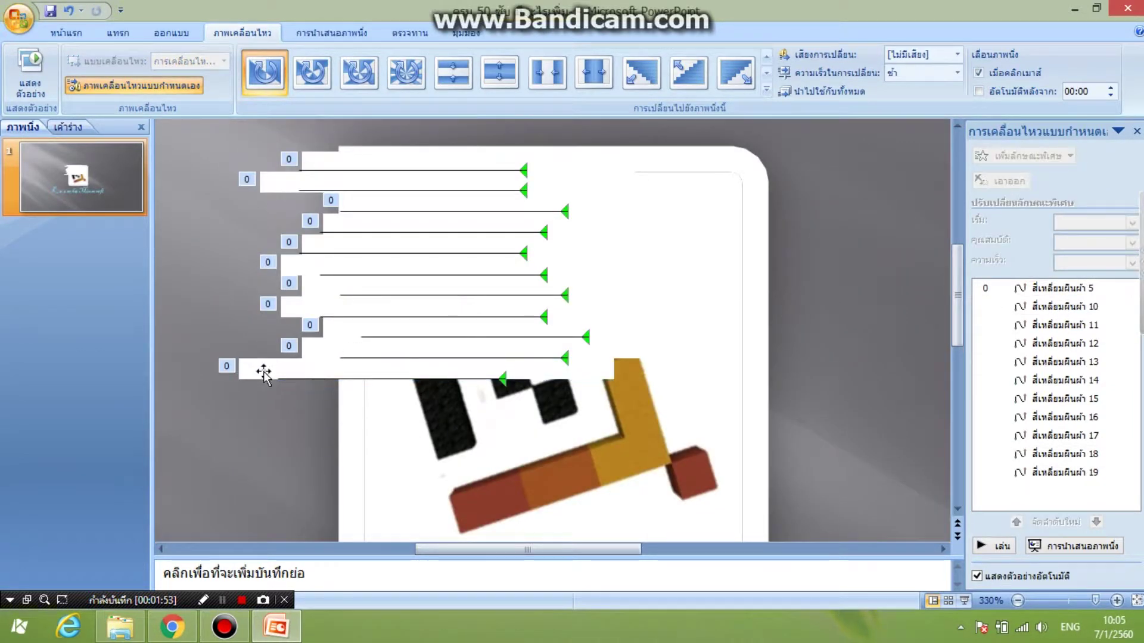
left_click_drag(264, 374, 310, 388)
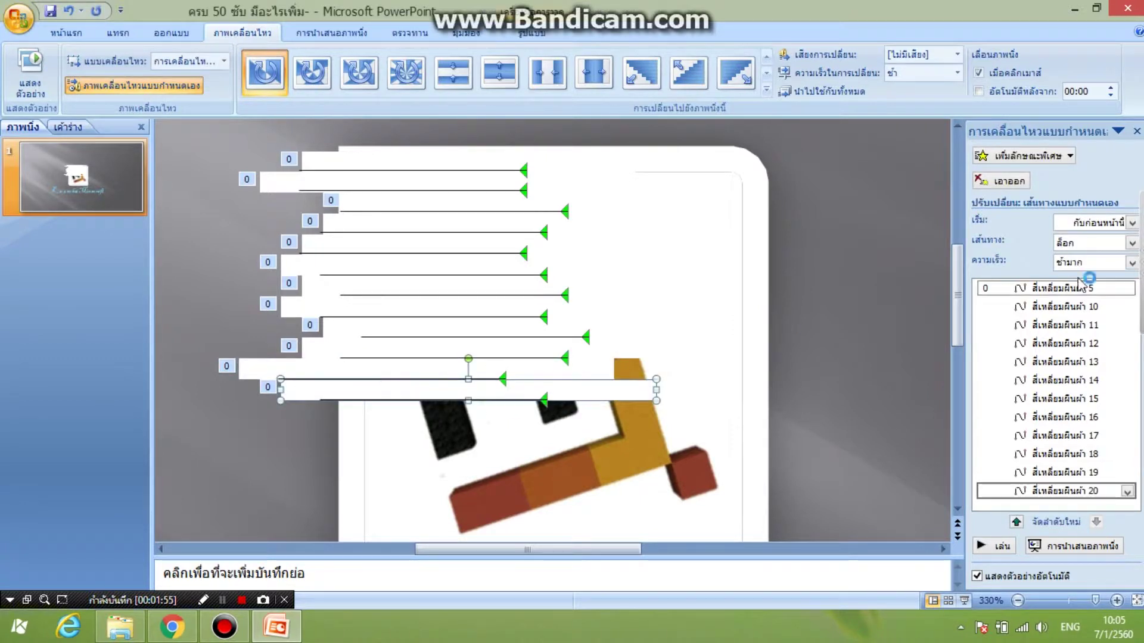
left_click(1128, 261)
left_click(1087, 289)
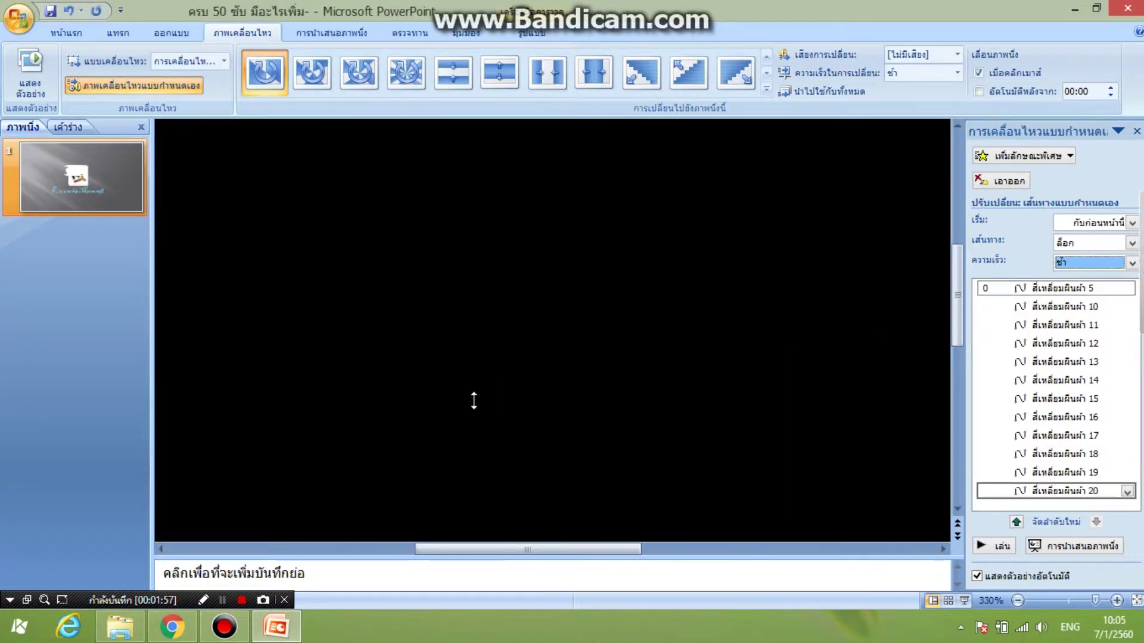
left_click(361, 351)
Step: Add further bar copies lower down, set to Fast and Very Slow speeds
mouse_move(302, 394)
left_mouse_down()
mouse_move(302, 413)
mouse_move(322, 416)
left_mouse_up()
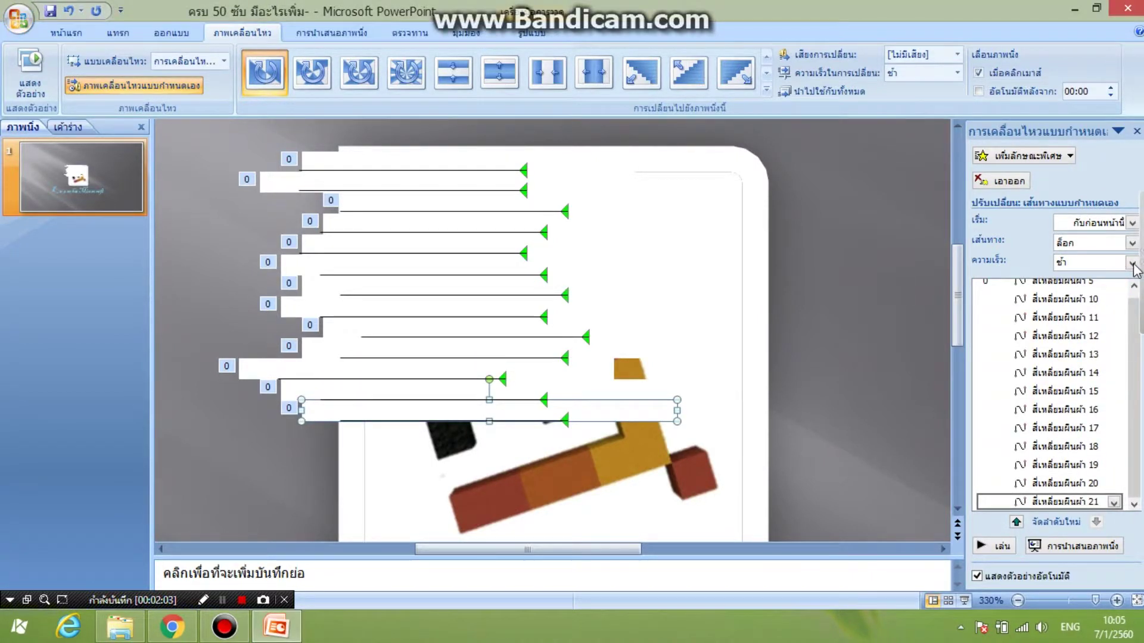
left_click(1131, 263)
left_click(1067, 319)
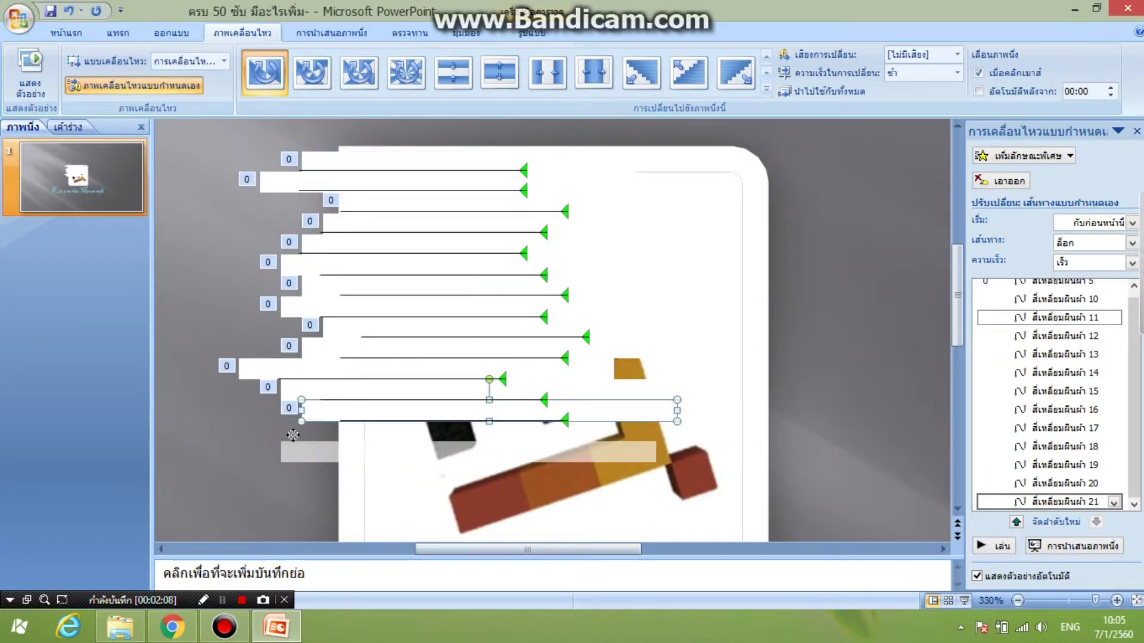
left_click_drag(323, 403, 283, 423)
left_click(1131, 263)
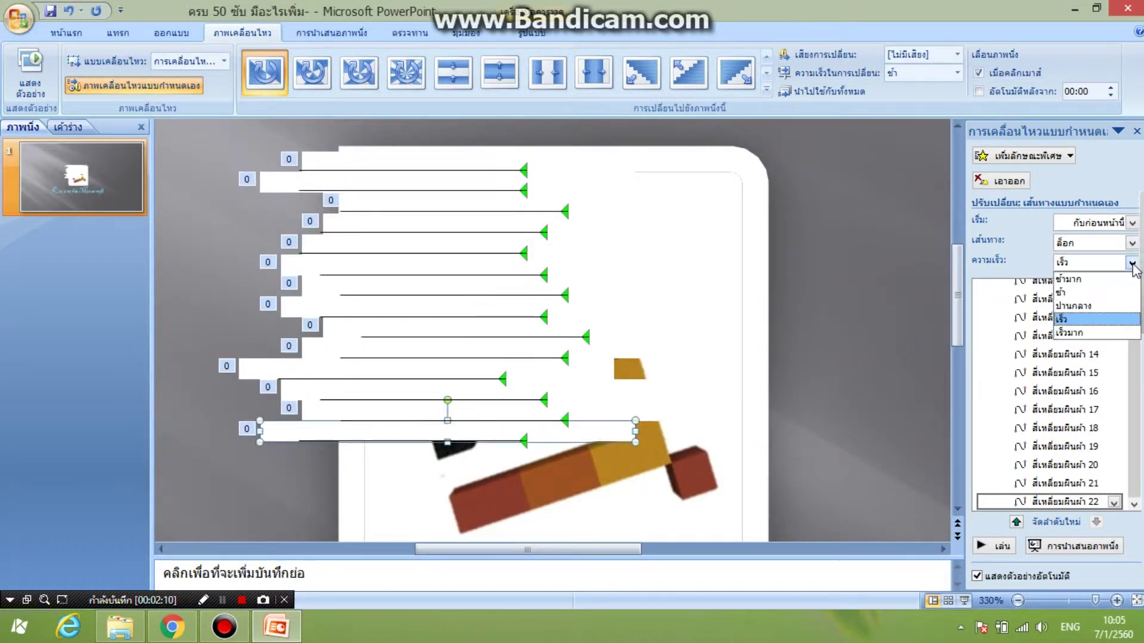
left_click(1113, 280)
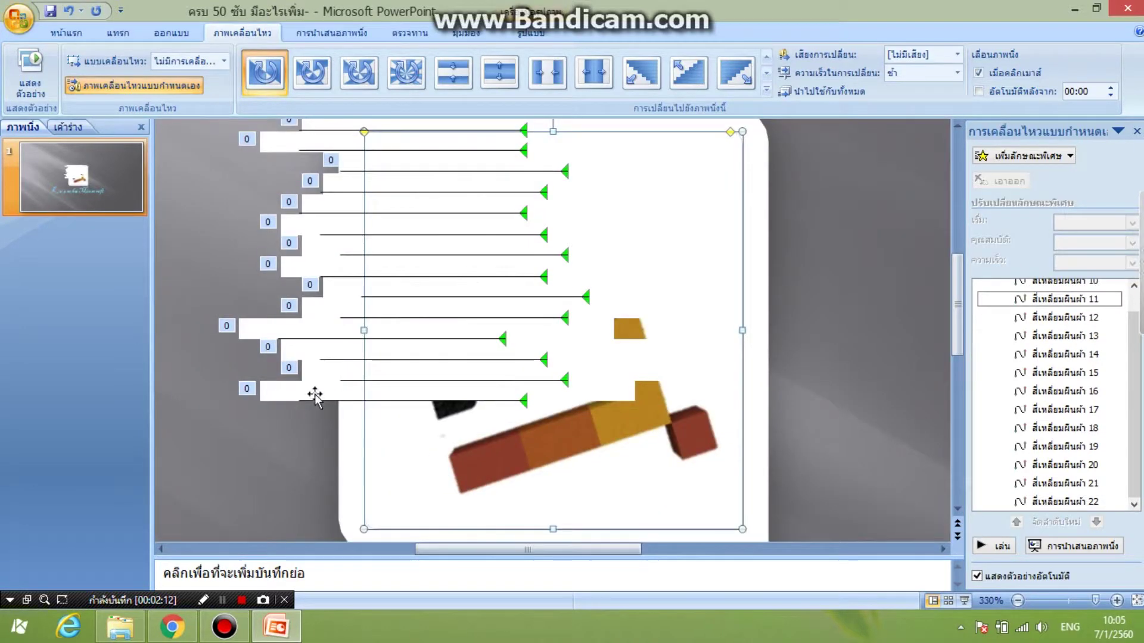
left_click_drag(295, 393, 337, 414)
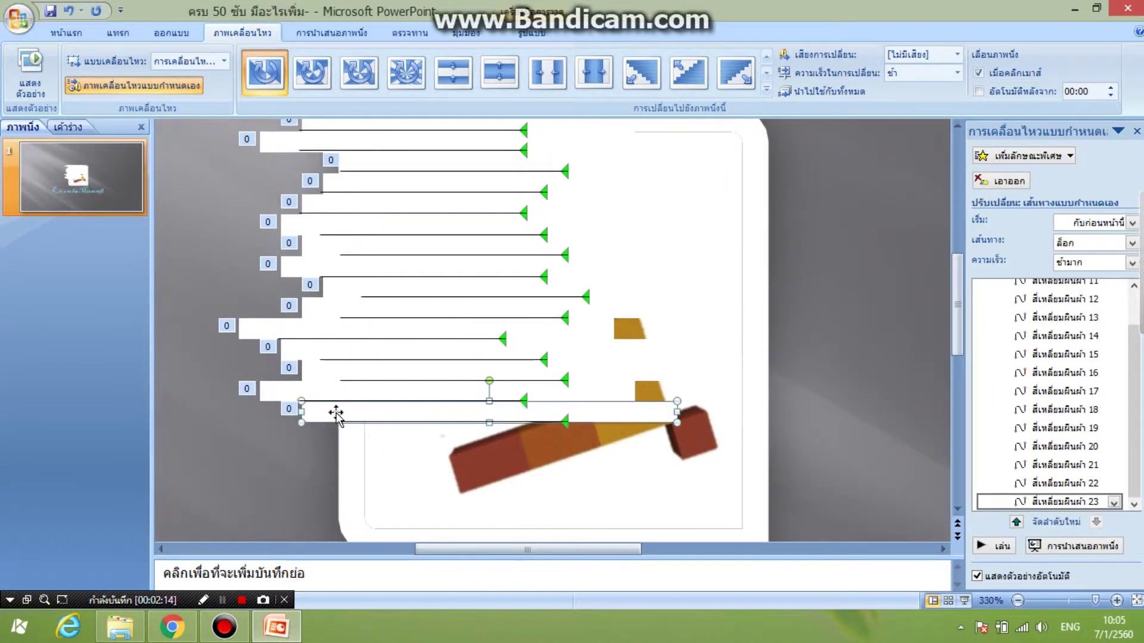
Step: Copy more bars to the bottom of the stack up to item 27, then zoom out
left_click(314, 267)
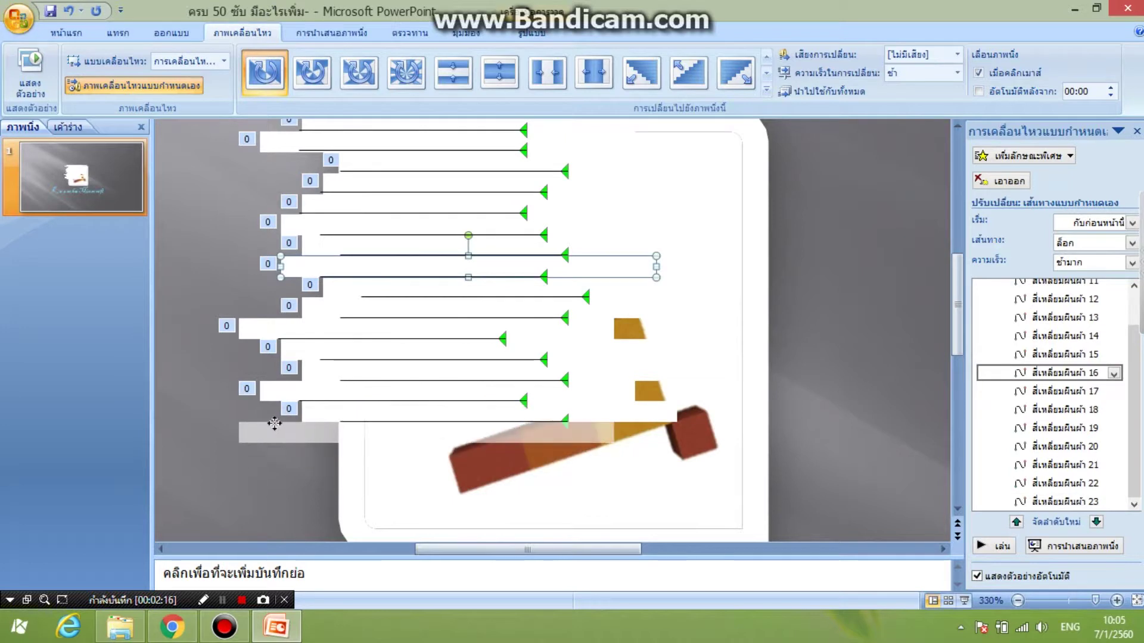
left_click_drag(283, 445, 273, 433)
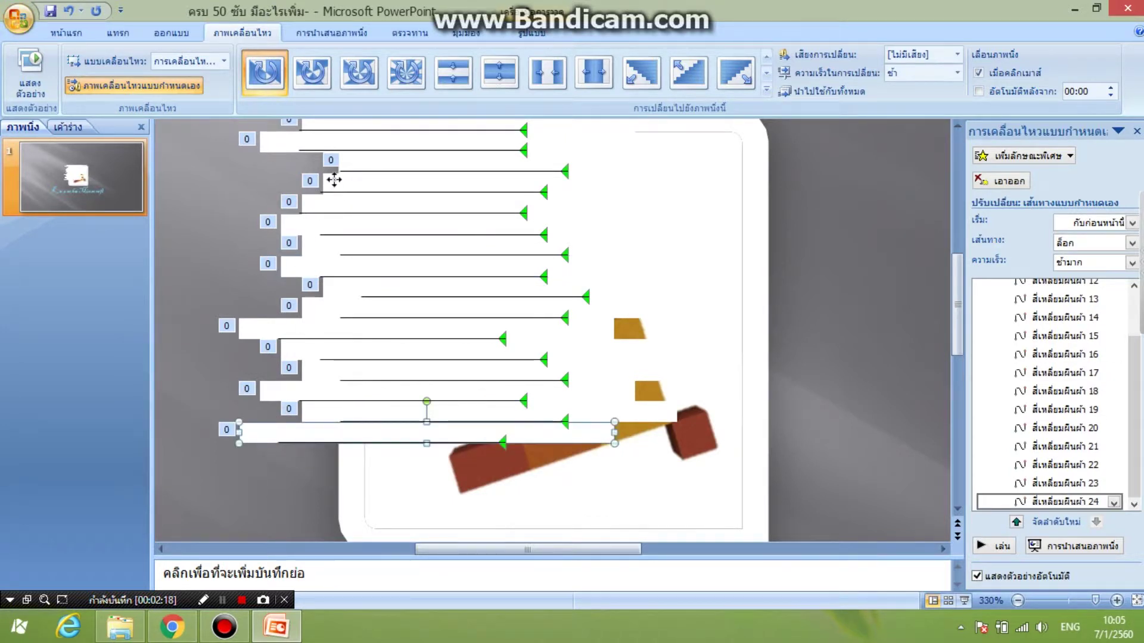
left_click_drag(334, 180, 352, 444)
left_click_drag(285, 139, 285, 472)
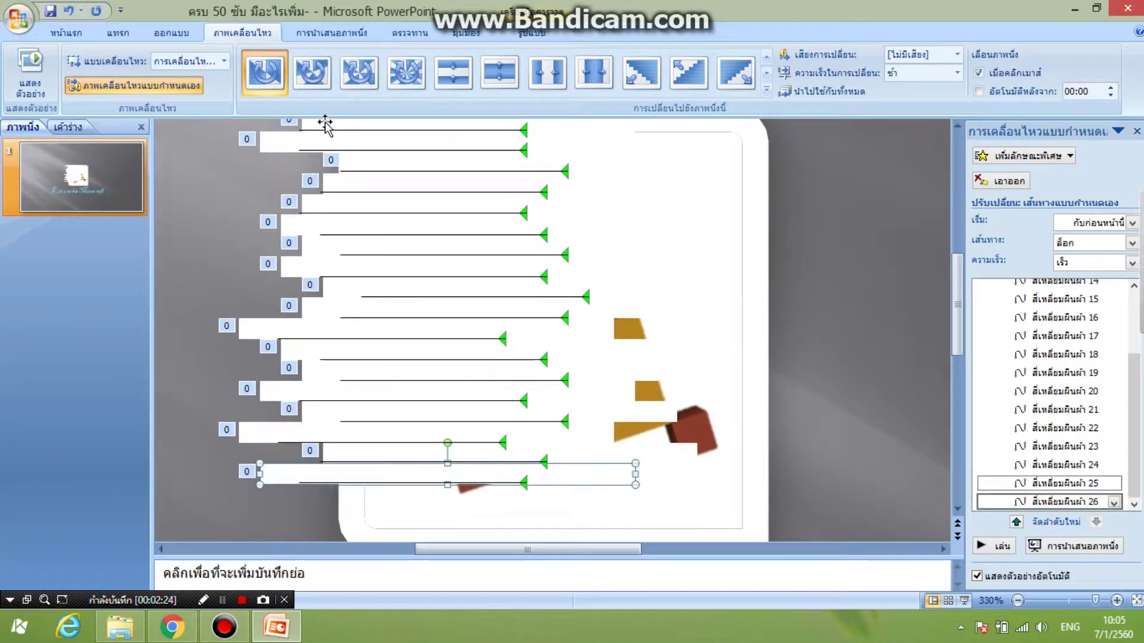
left_click(294, 262)
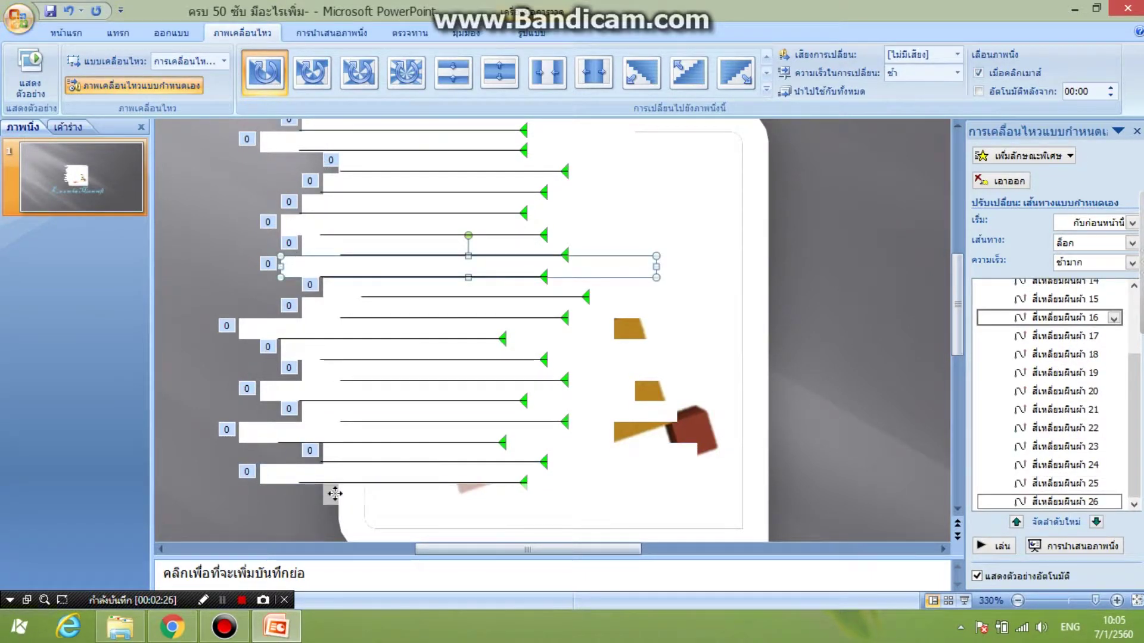
left_click_drag(334, 492, 334, 492)
left_click(809, 380)
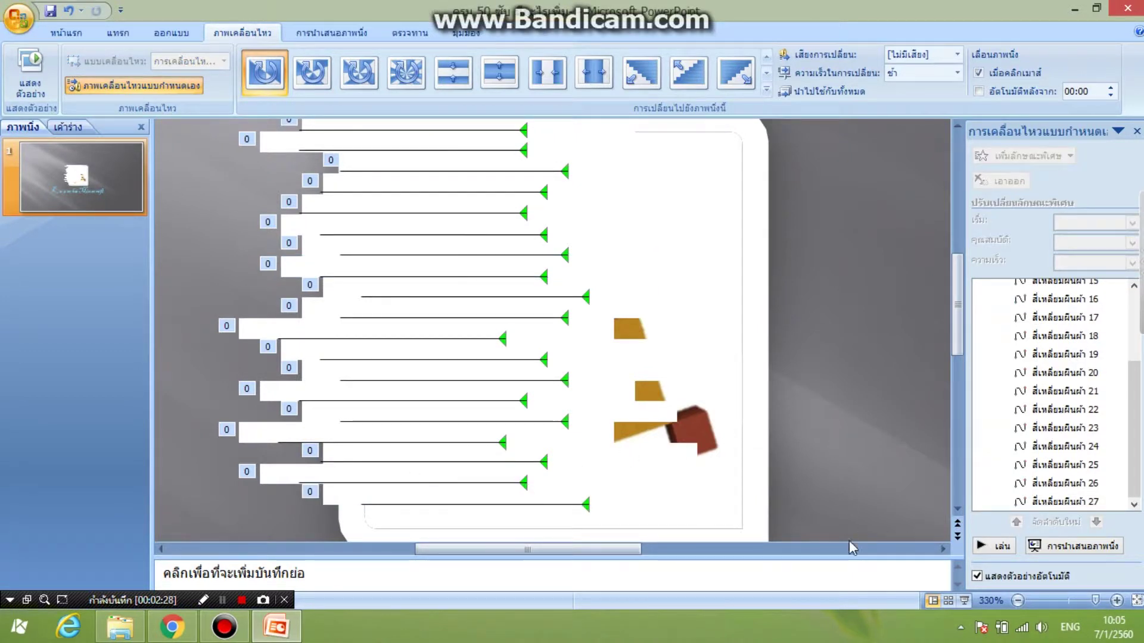
left_click(1071, 601)
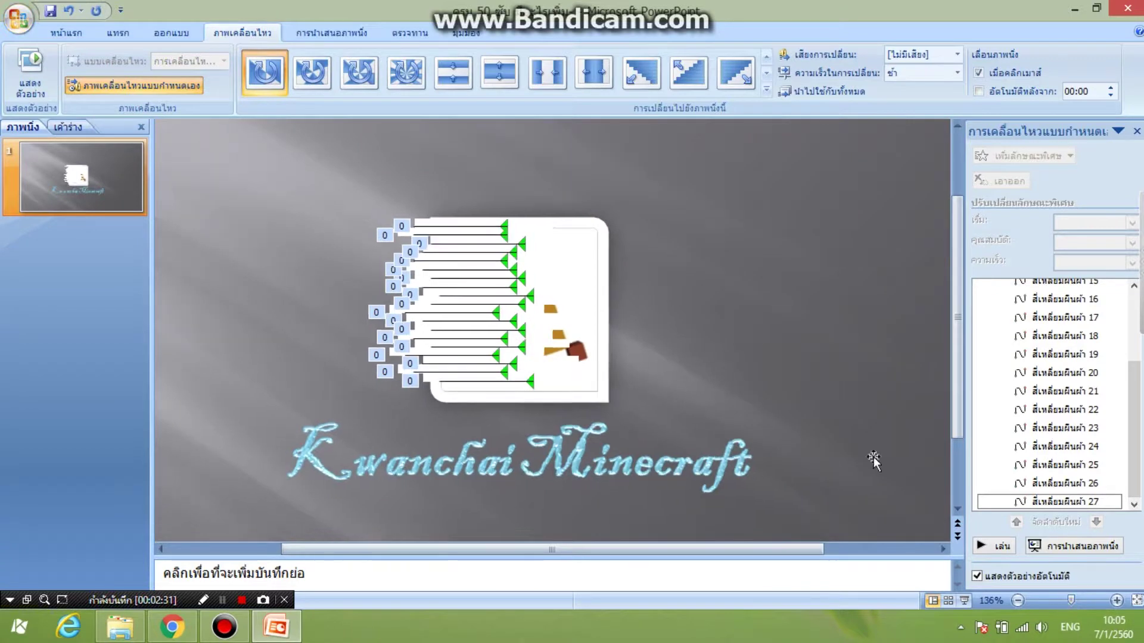
Step: Enlarge the K logo, cut and paste it in front of the bars, and preview
left_click(1003, 547)
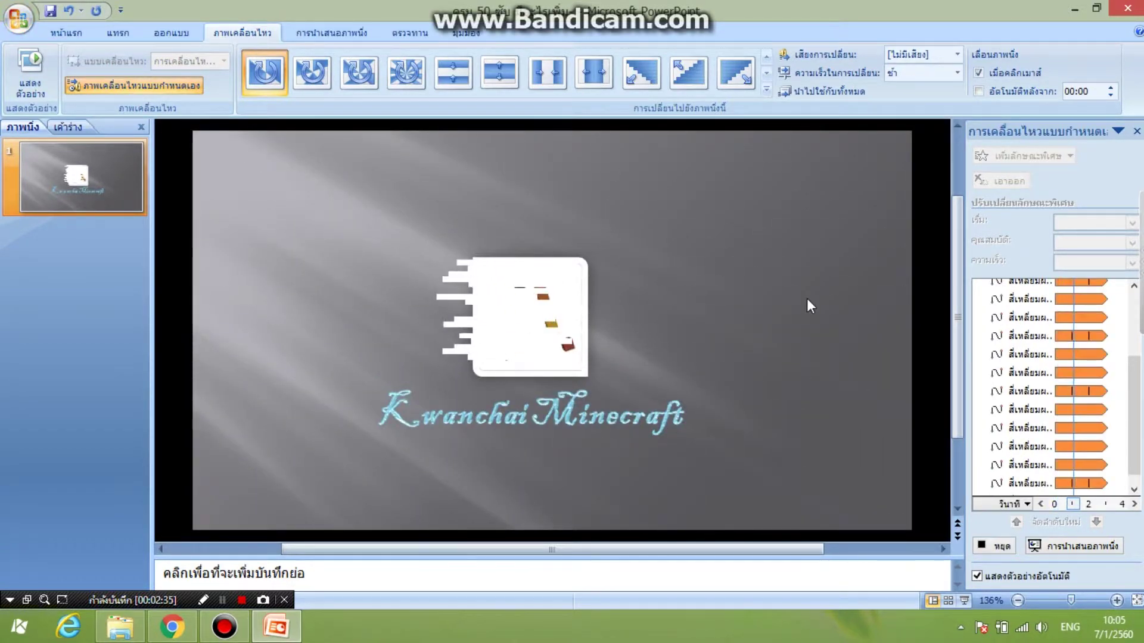
left_click(597, 226)
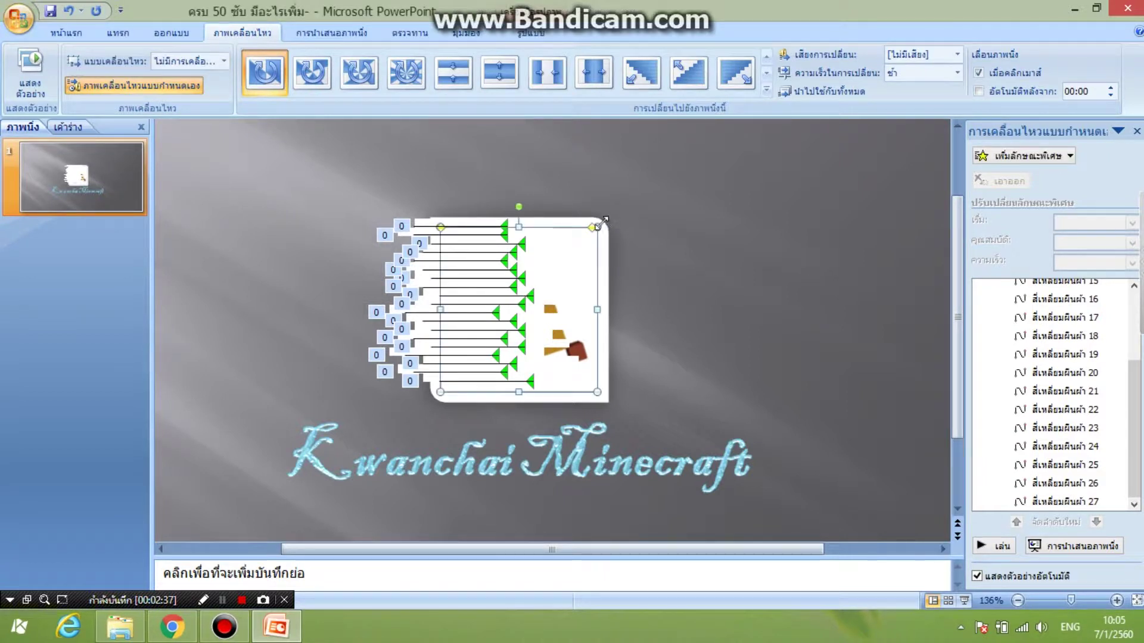
left_click_drag(618, 211, 622, 202)
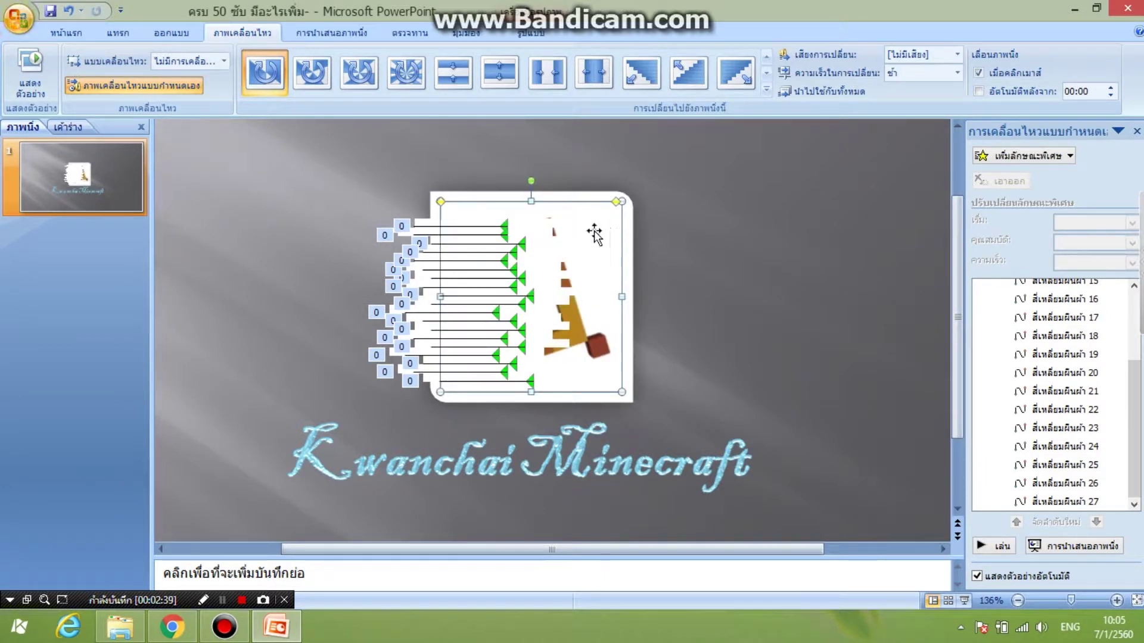
right_click(594, 234)
left_click(614, 236)
right_click(674, 227)
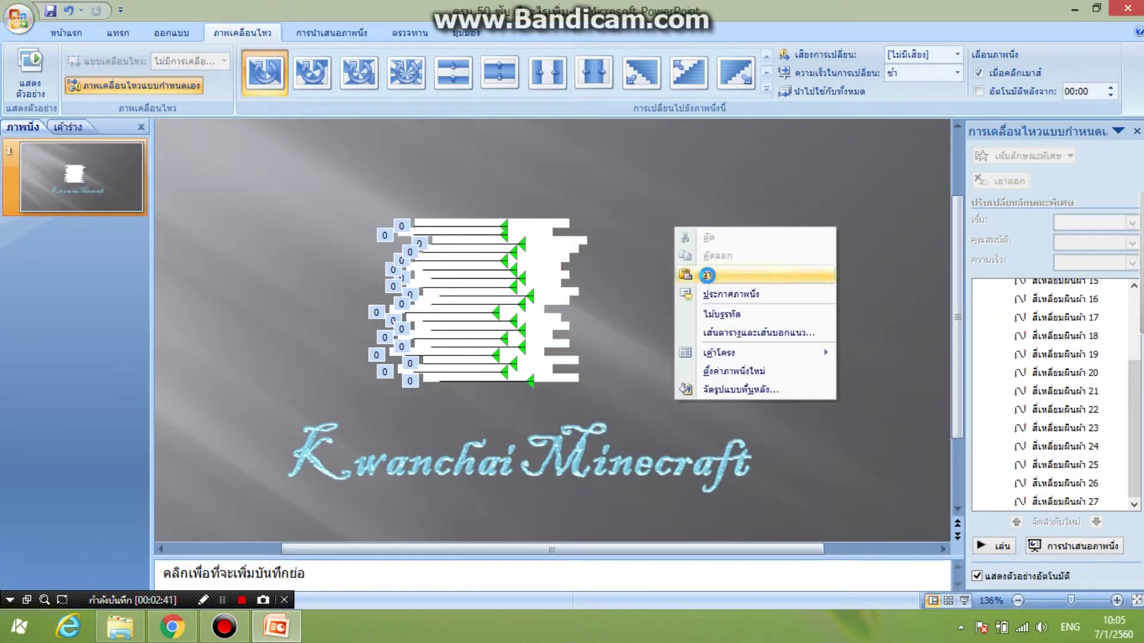
left_click(707, 274)
left_click(729, 292)
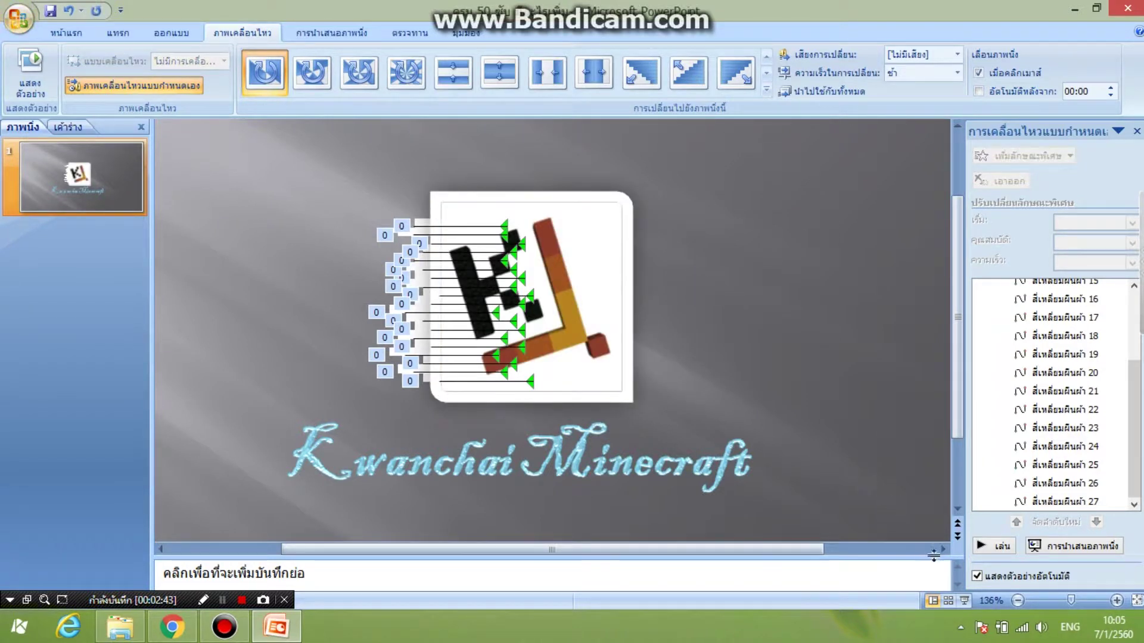
left_click(1011, 547)
left_click_drag(387, 277, 601, 315)
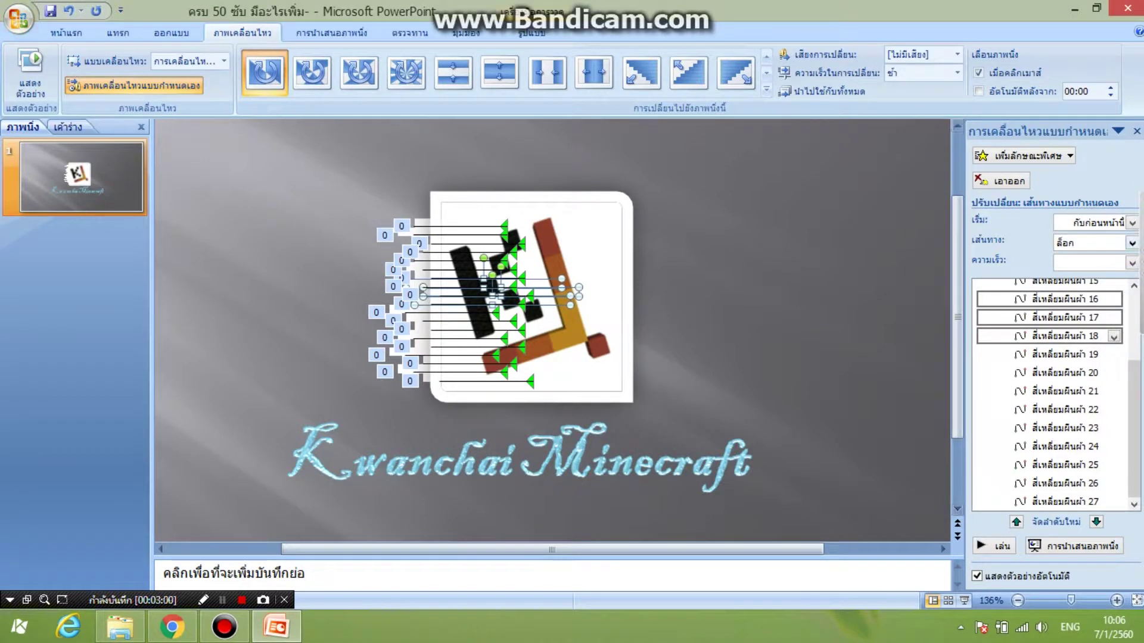
Step: Set the three paths over the logo to Very Fast, preview, then select items 18, 24 and 16
left_click(1131, 263)
left_click(1072, 335)
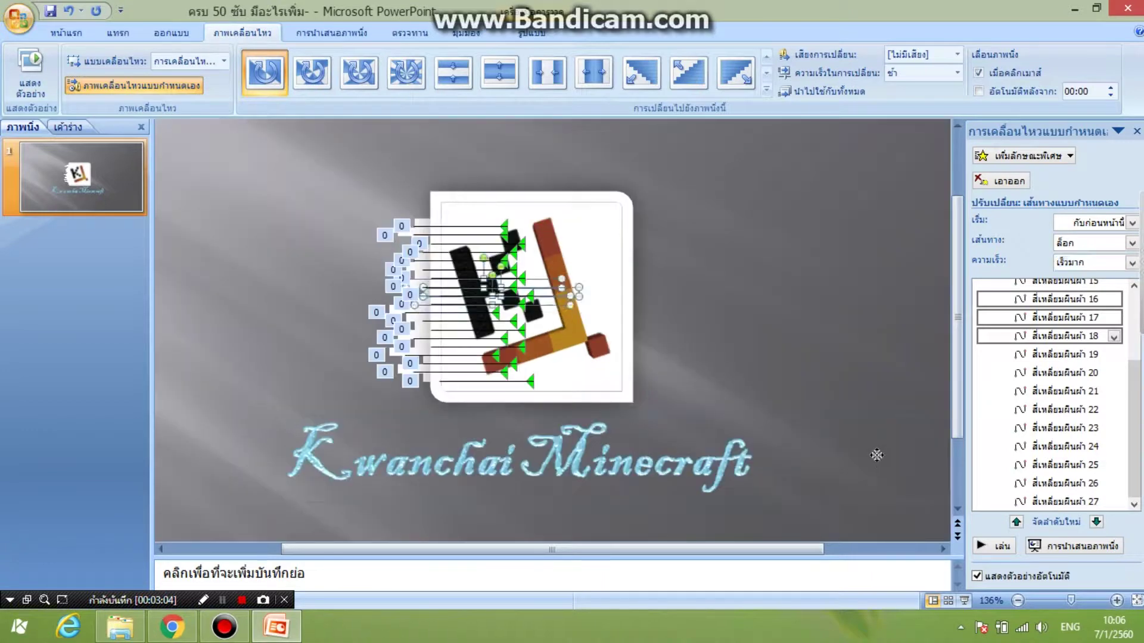
left_click(1001, 546)
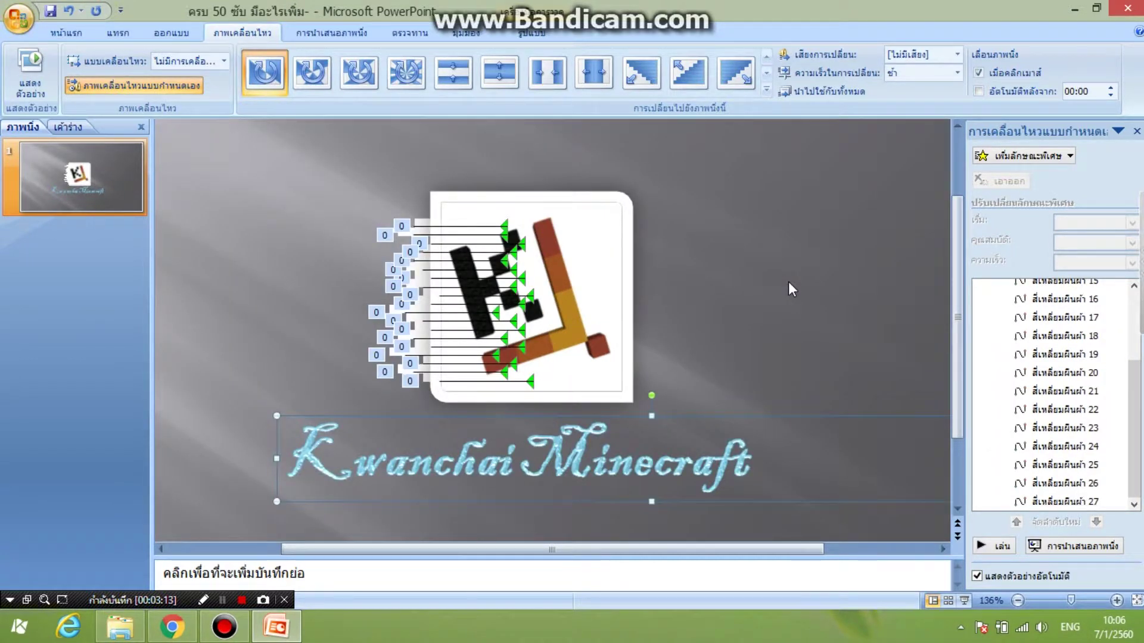
left_click(1082, 337)
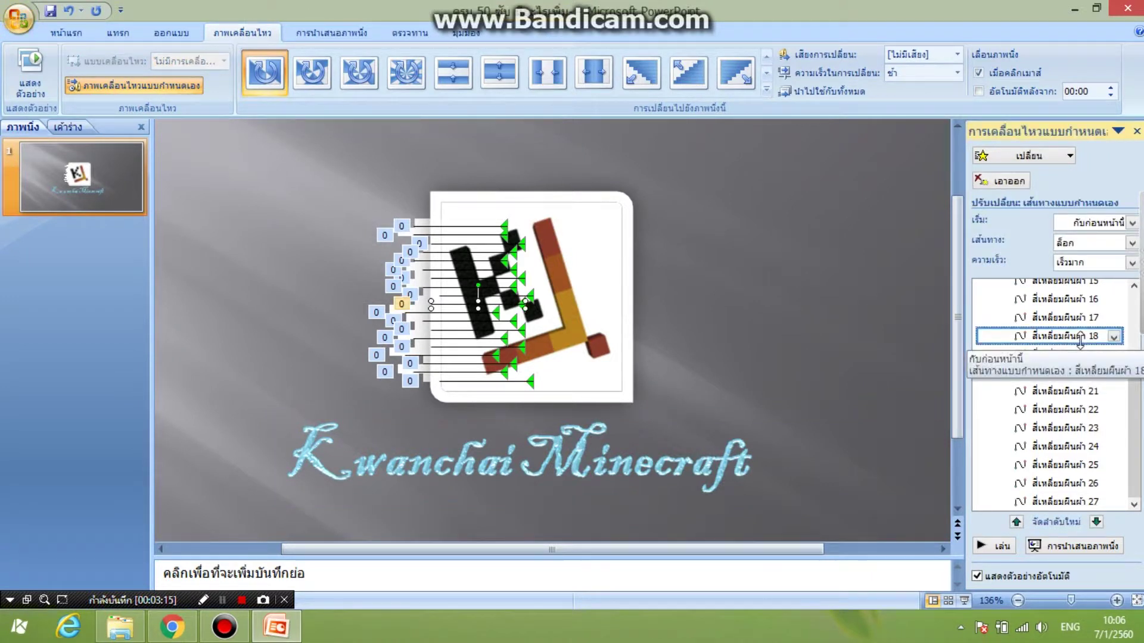
left_click(1066, 446, "ctrl")
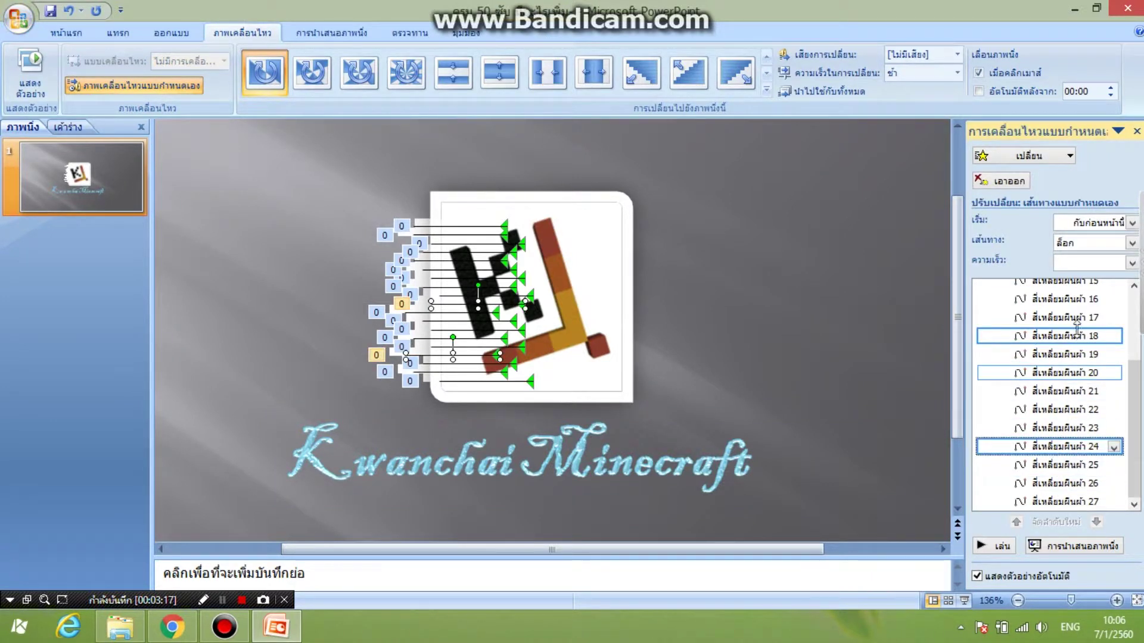
left_click(1075, 300, "ctrl")
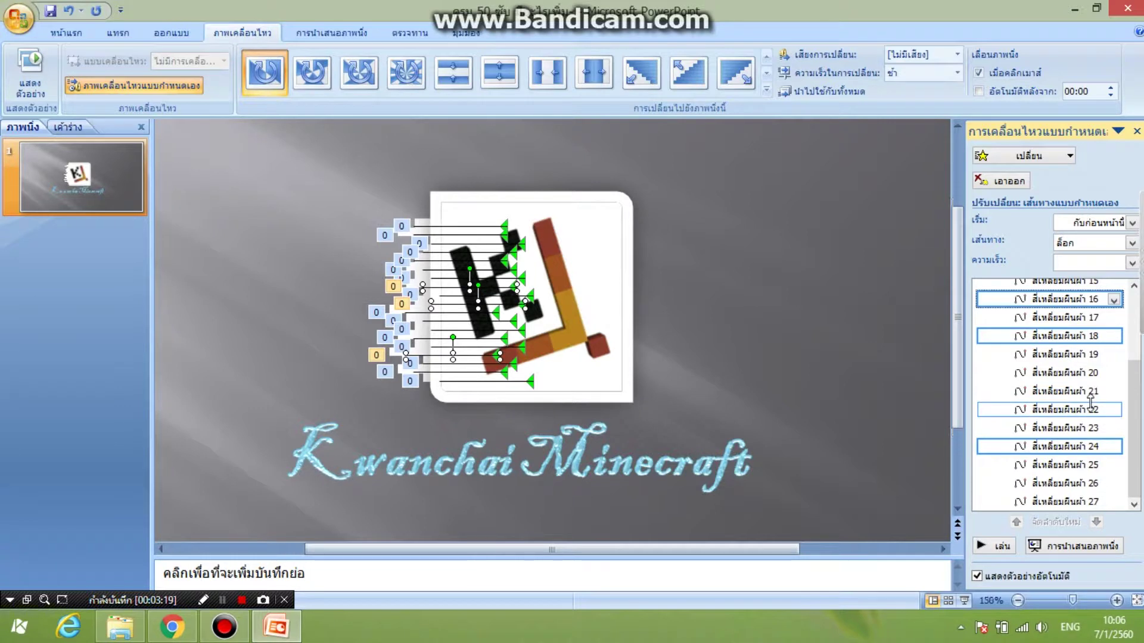
scroll(1090, 402, "up", 4, "ctrl")
scroll(1087, 358, "up", 2)
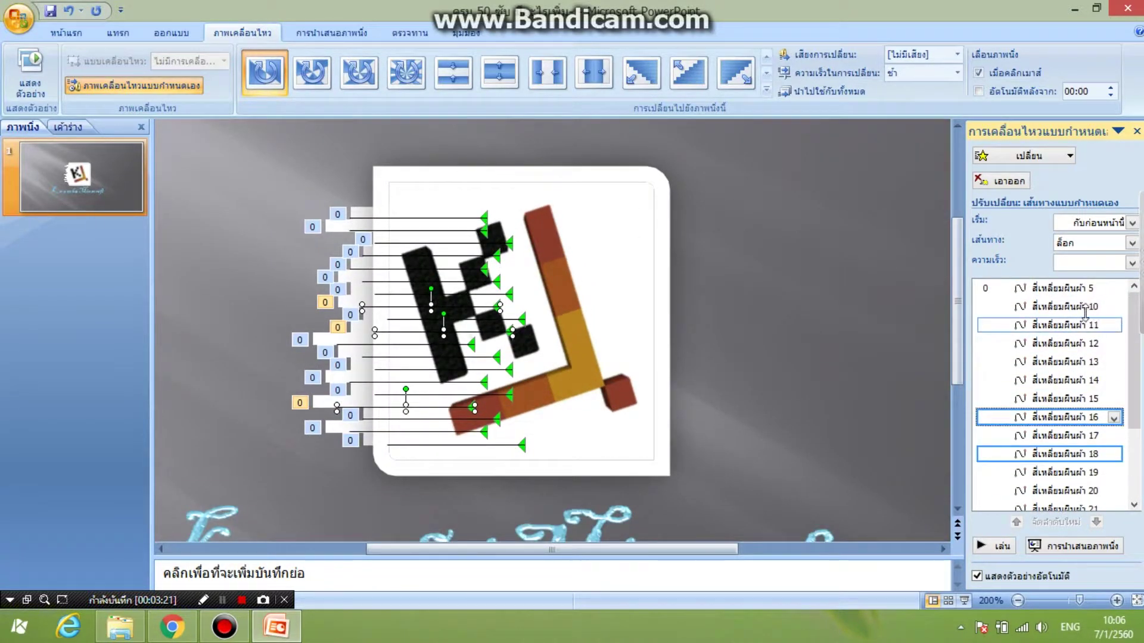
Step: Give item 5 and the selected bar paths a 0.3-second speed in the Timing settings
left_click(1066, 288)
left_click(1131, 263)
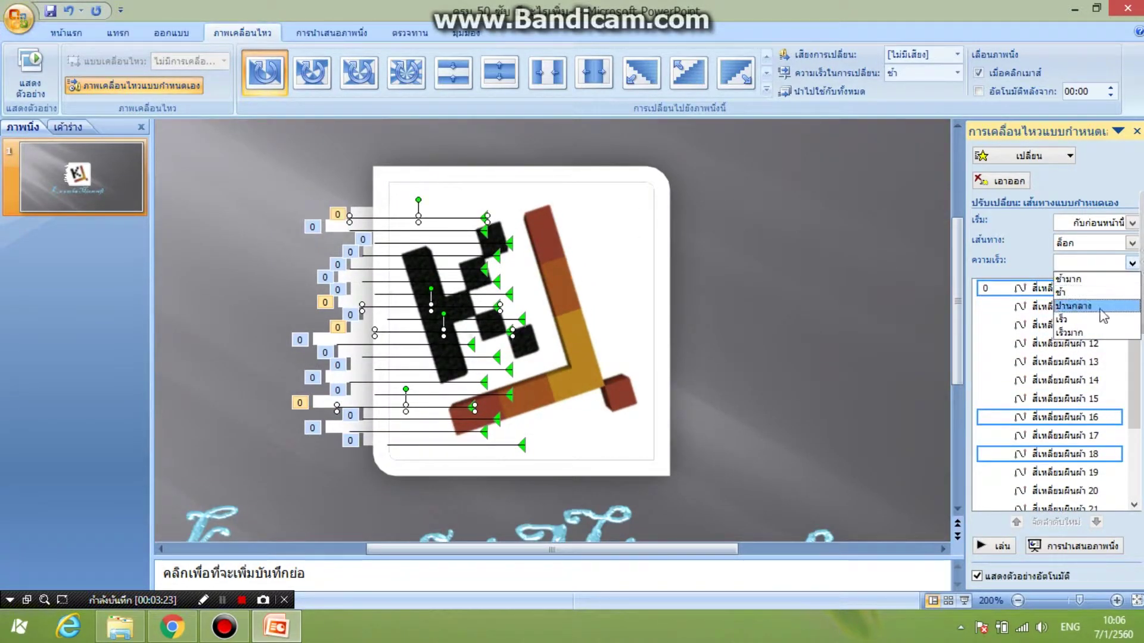
left_click(1067, 289)
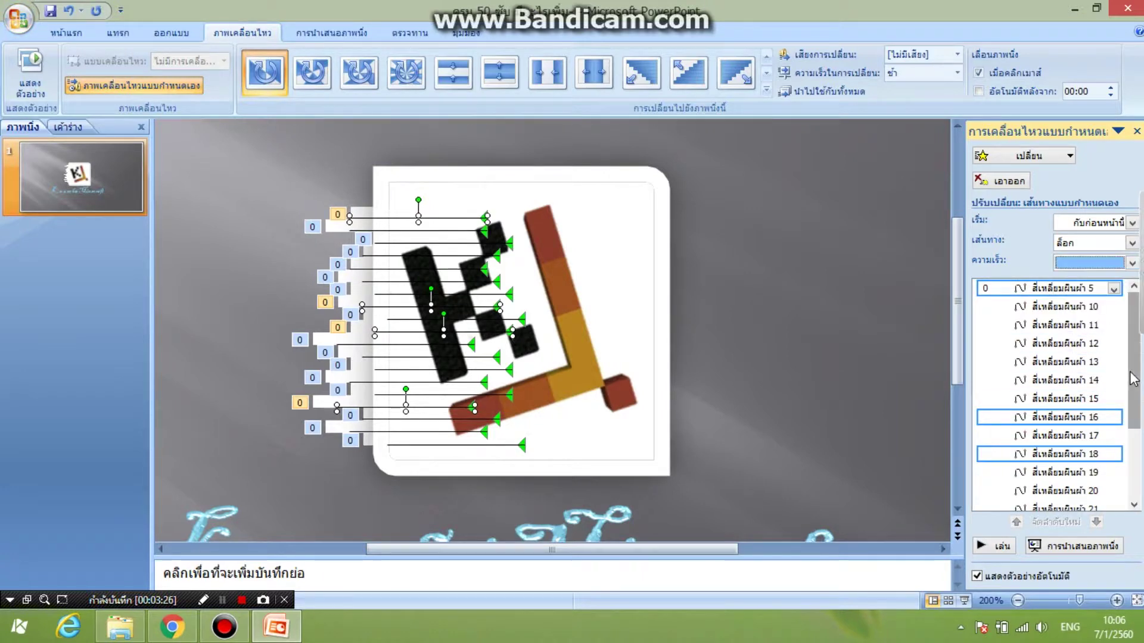
left_click(1113, 289)
left_click(1047, 386)
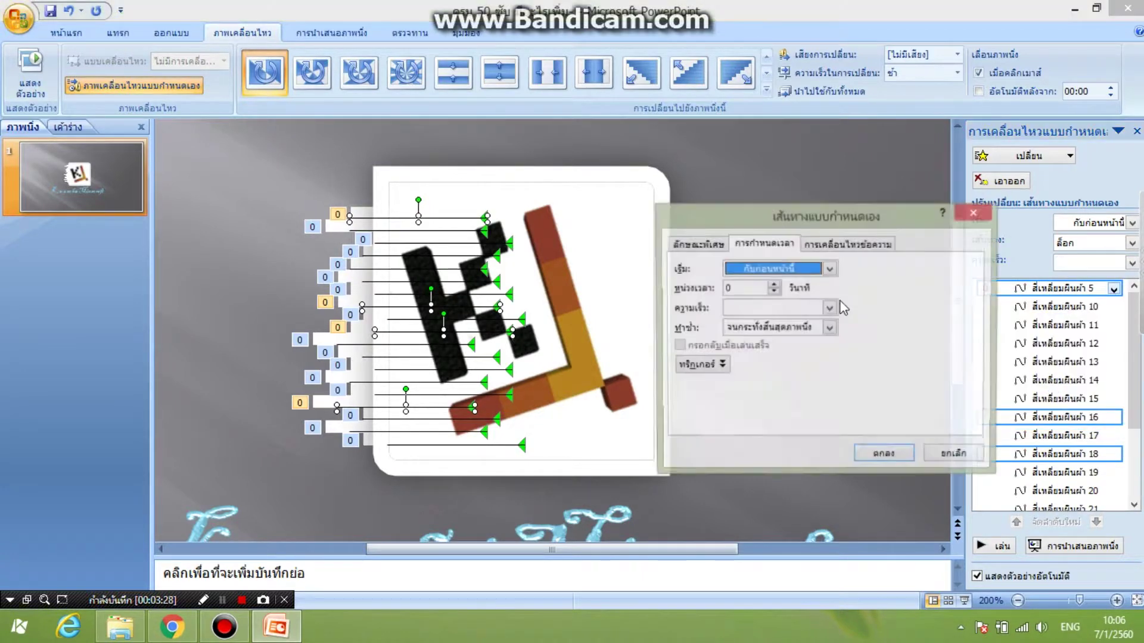
left_click(829, 327)
left_click(834, 334)
left_click(829, 308)
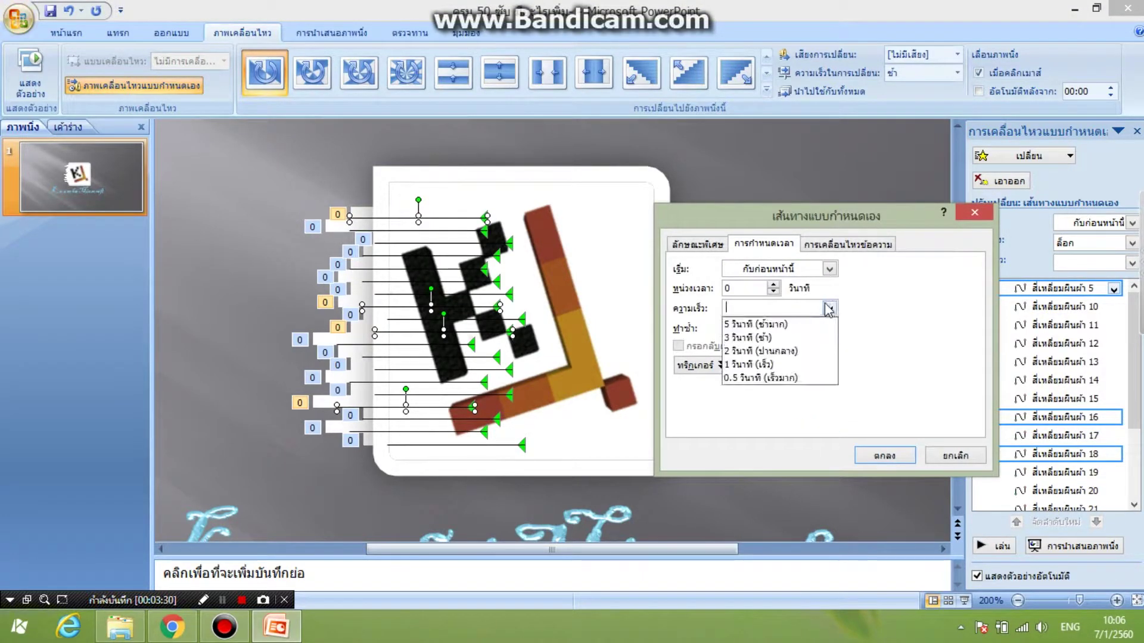
left_click(774, 384)
type("0.3")
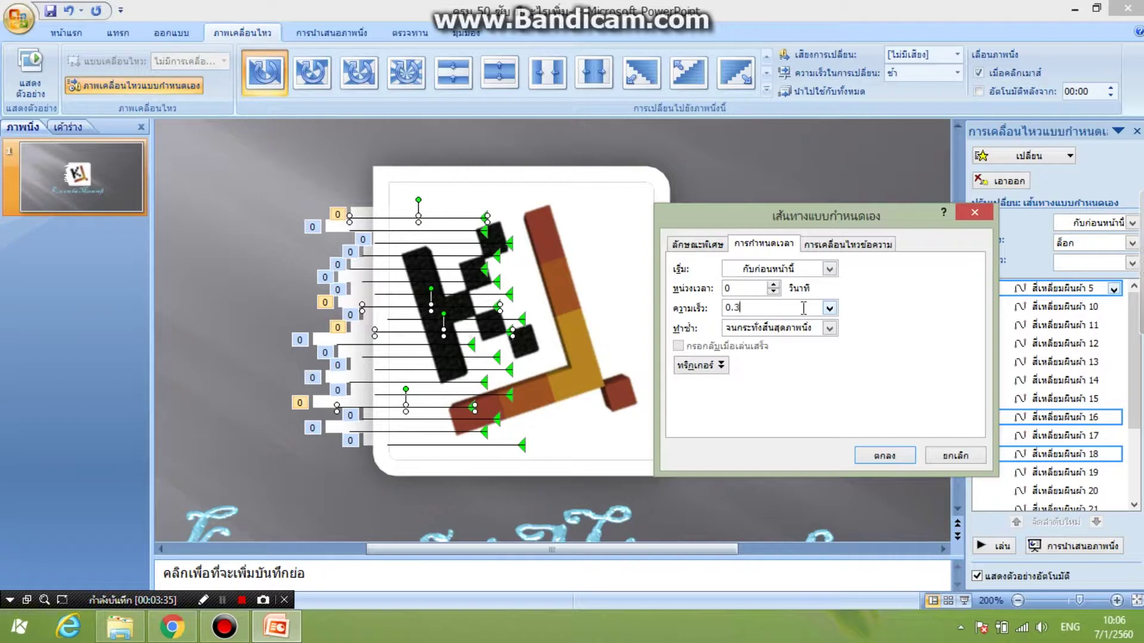
left_click(882, 456)
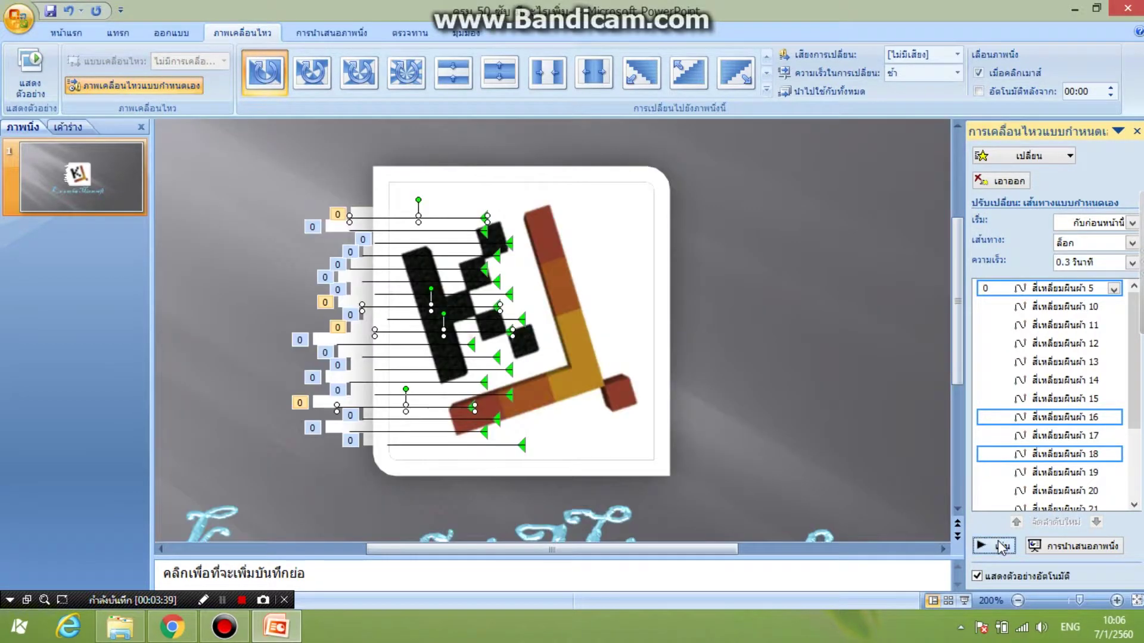
Step: Preview the slide, then set the lower bar motion paths 15 and 20–23 to Very Fast speed
left_click(994, 546)
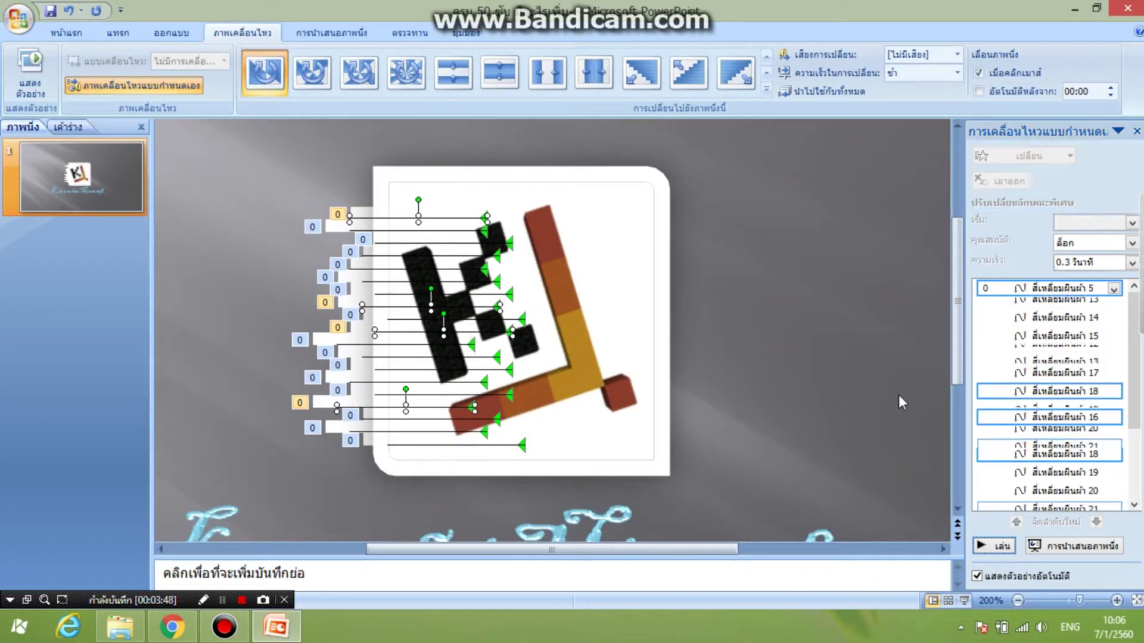
left_click_drag(768, 398, 242, 345)
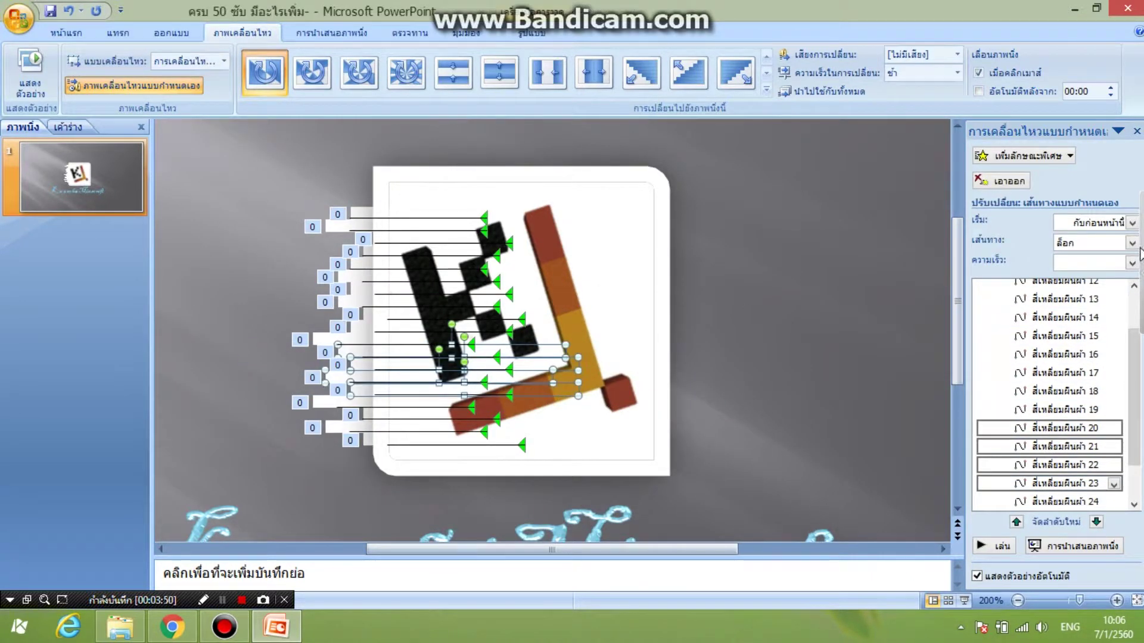
left_click(1131, 263)
left_click(1070, 332)
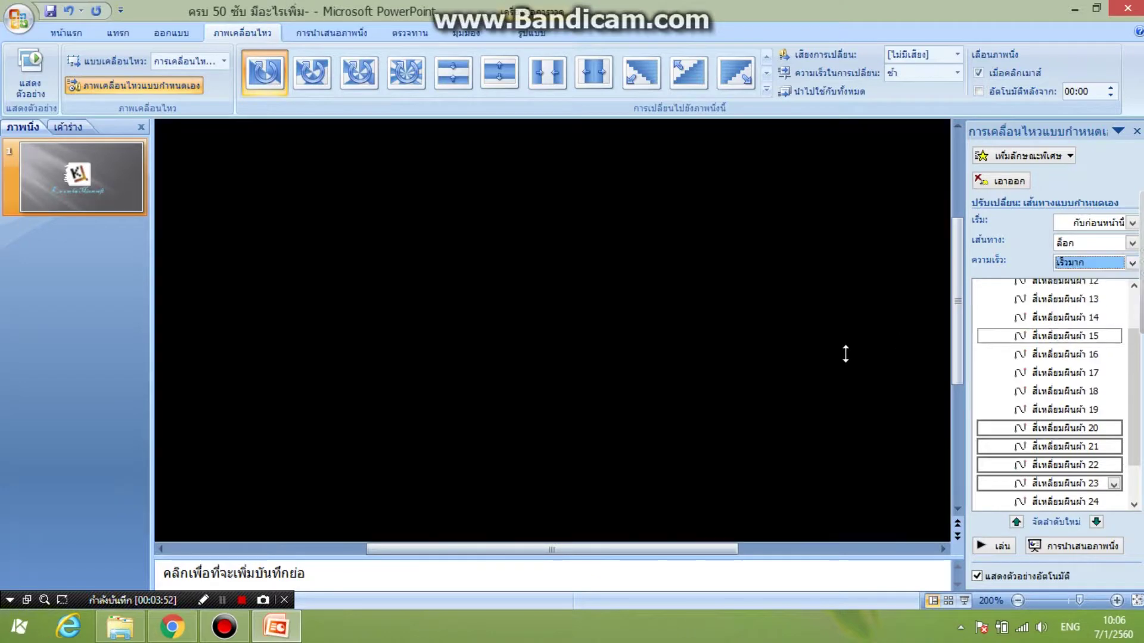
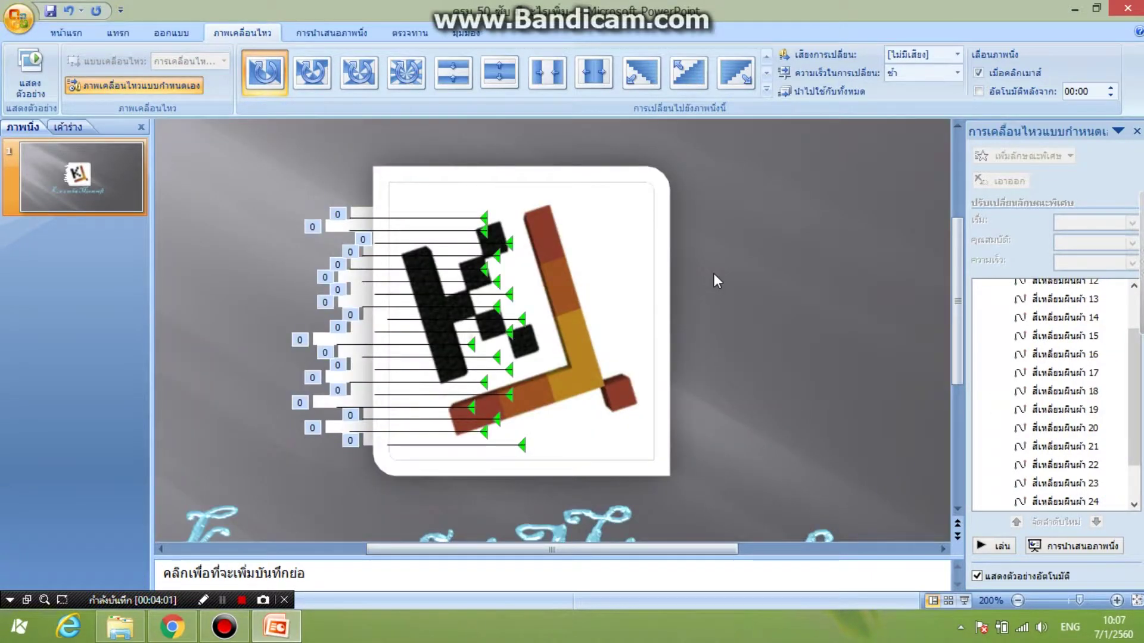
Step: Draw a new straight strip motion path above the logo and preview it
left_click(344, 278)
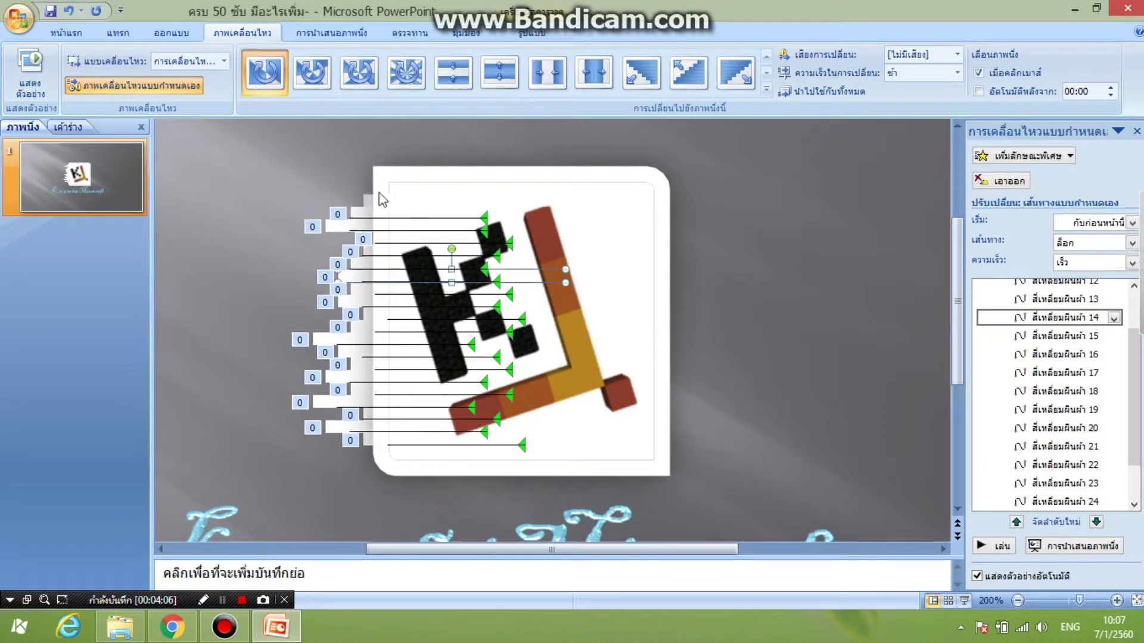
left_click_drag(387, 206, 522, 206)
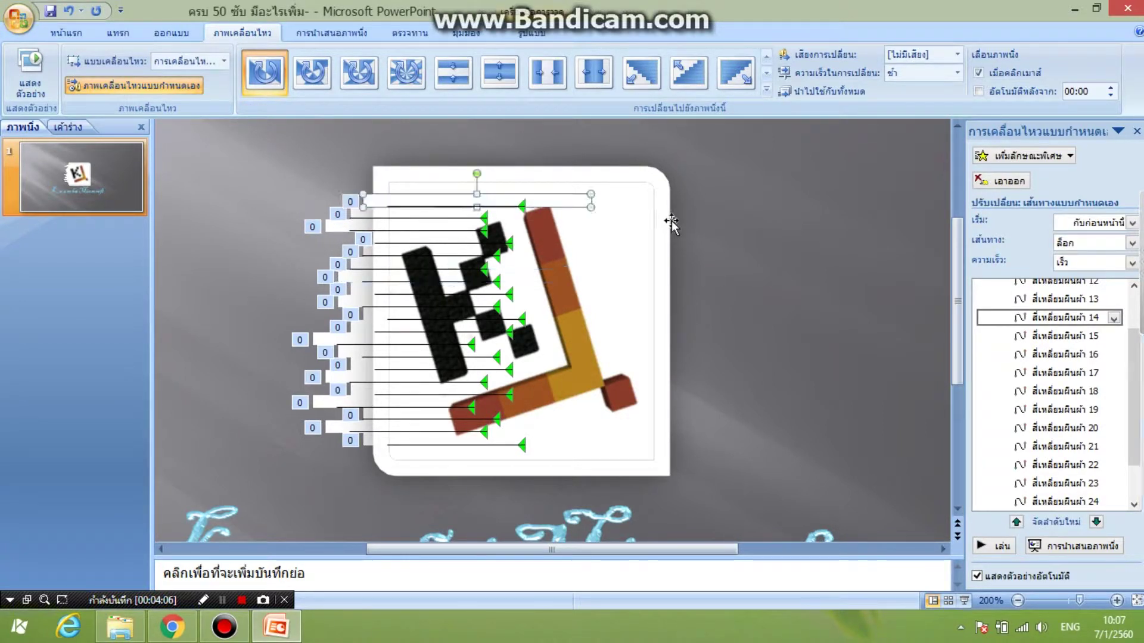
left_click(1001, 548)
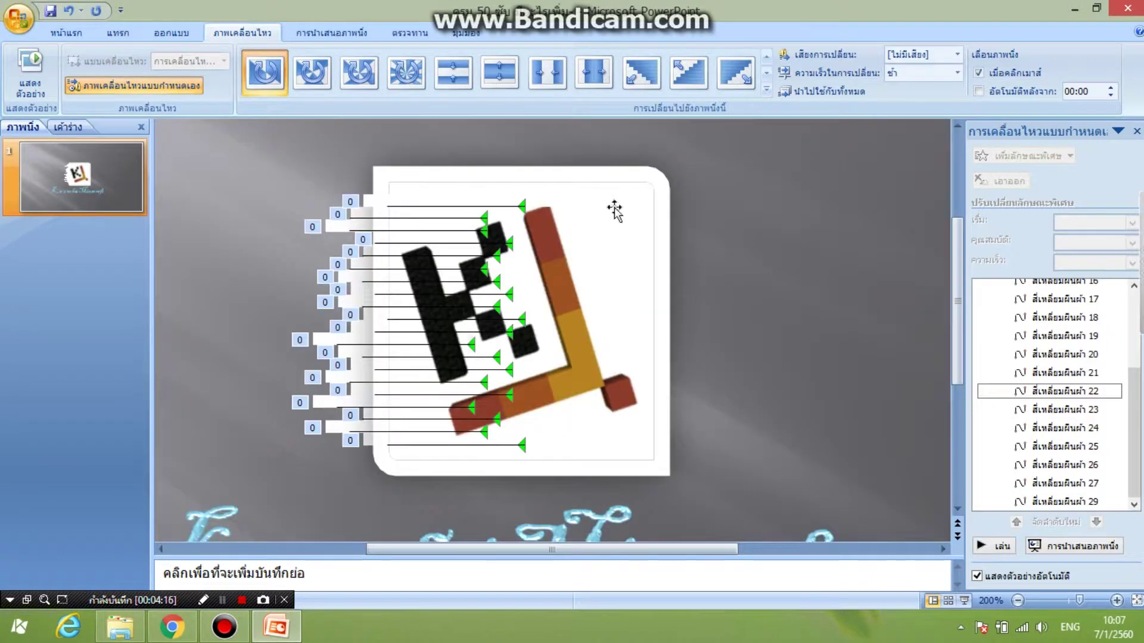
Step: Move the new top motion path onto the logo's top edge
left_click(335, 223)
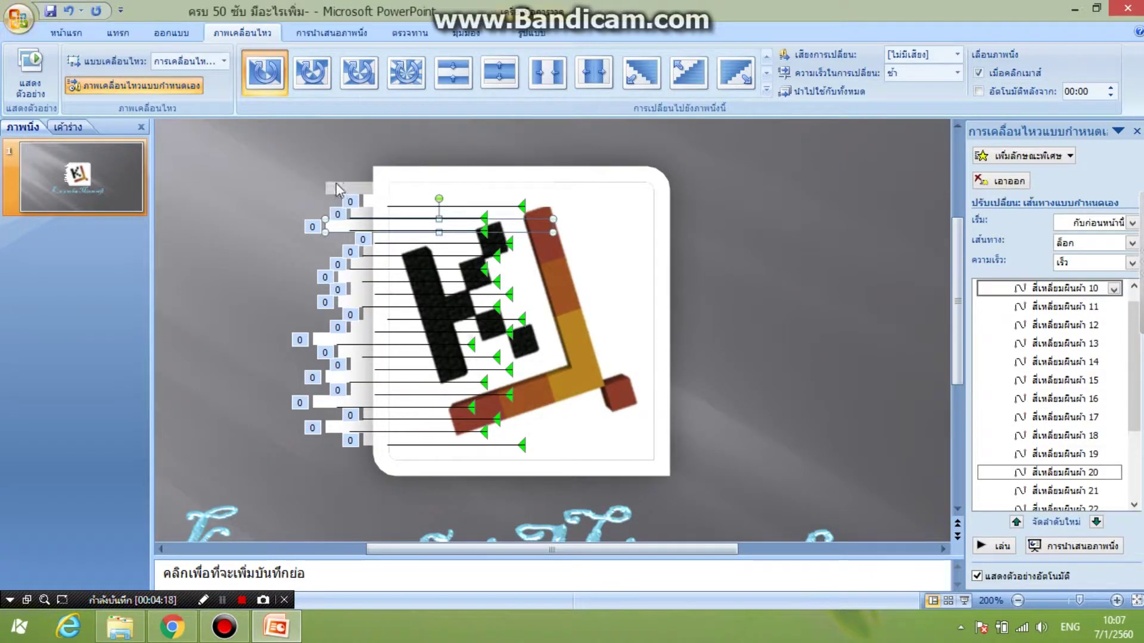
left_click(336, 183)
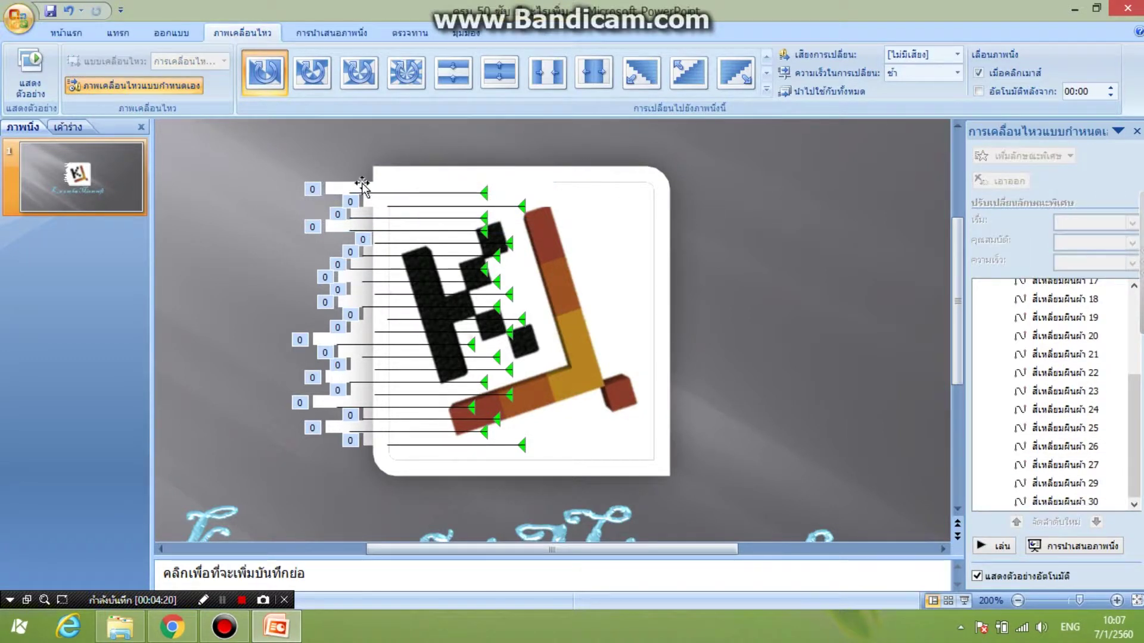
left_click(333, 188)
left_click_drag(419, 175, 444, 163)
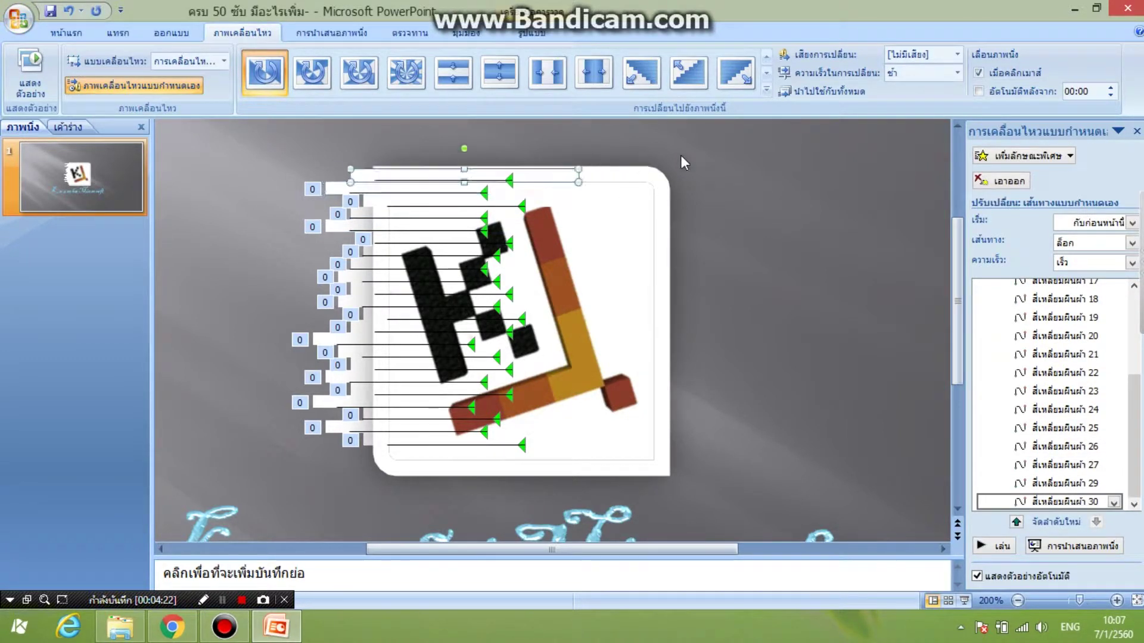
Step: Check all the strip motion paths together, then replay the strip animations
right_click(634, 232)
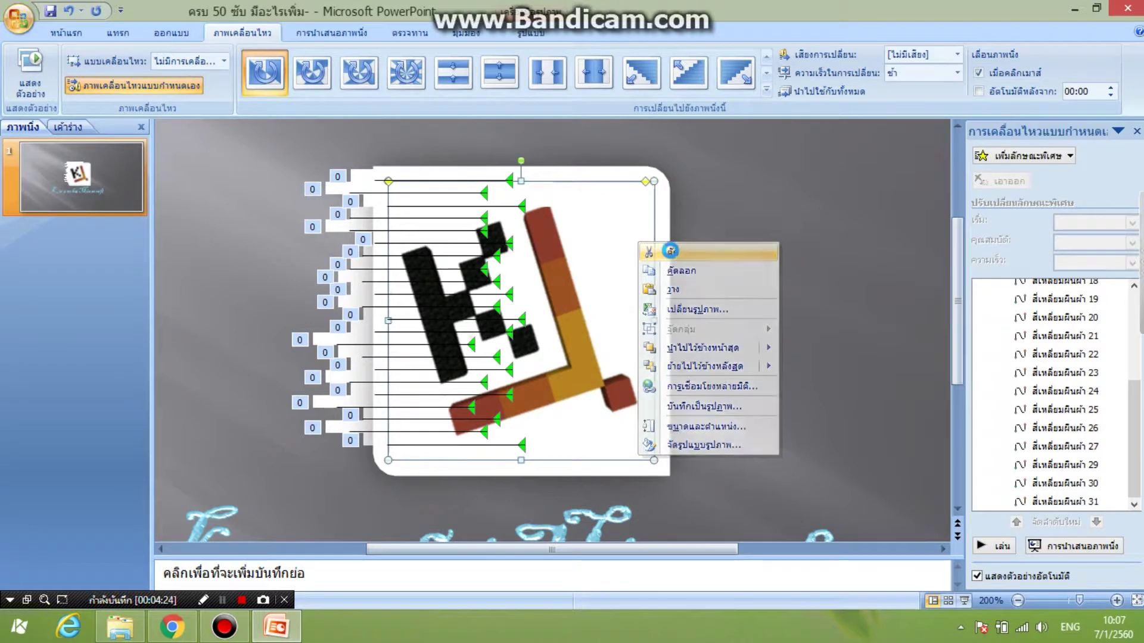
key("Escape")
right_click(682, 237)
key("Escape")
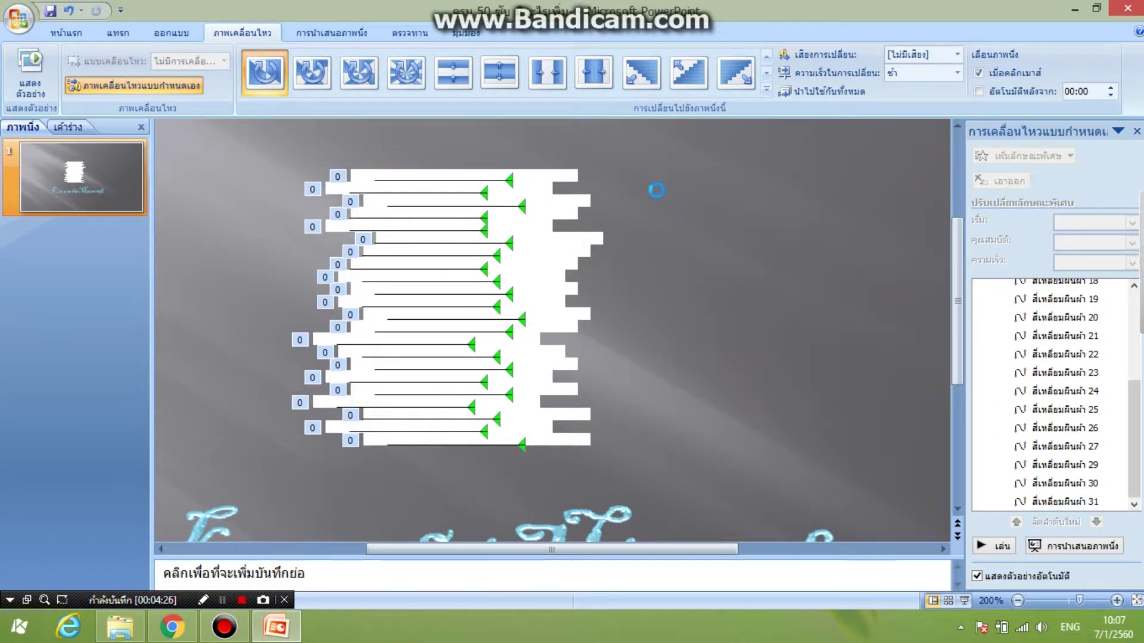
left_click_drag(604, 157, 340, 477)
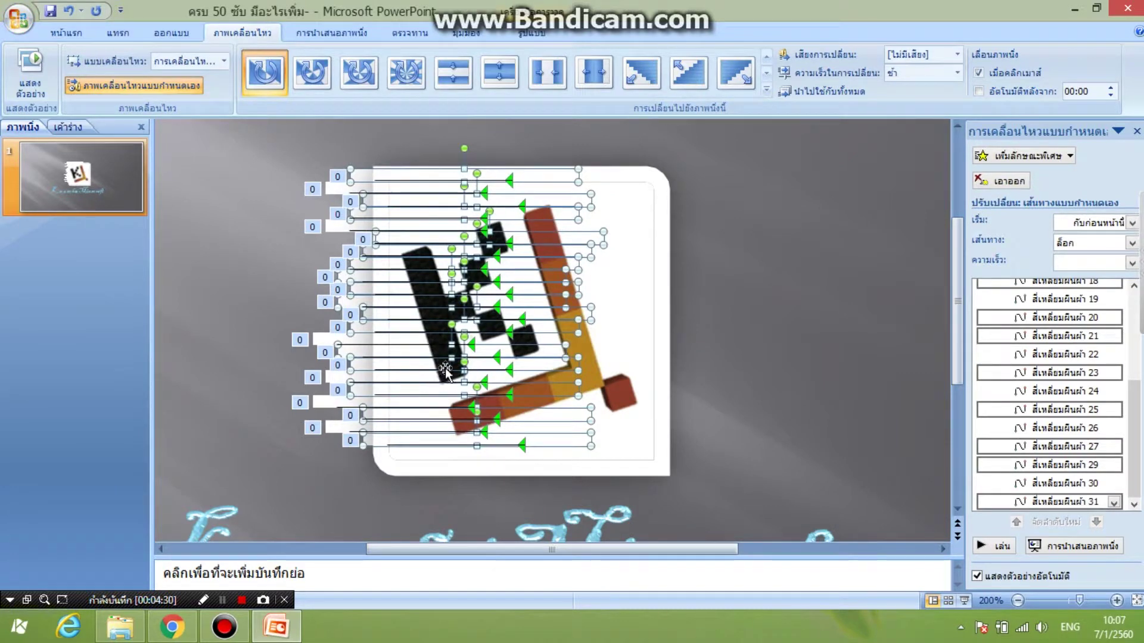
left_click(748, 243)
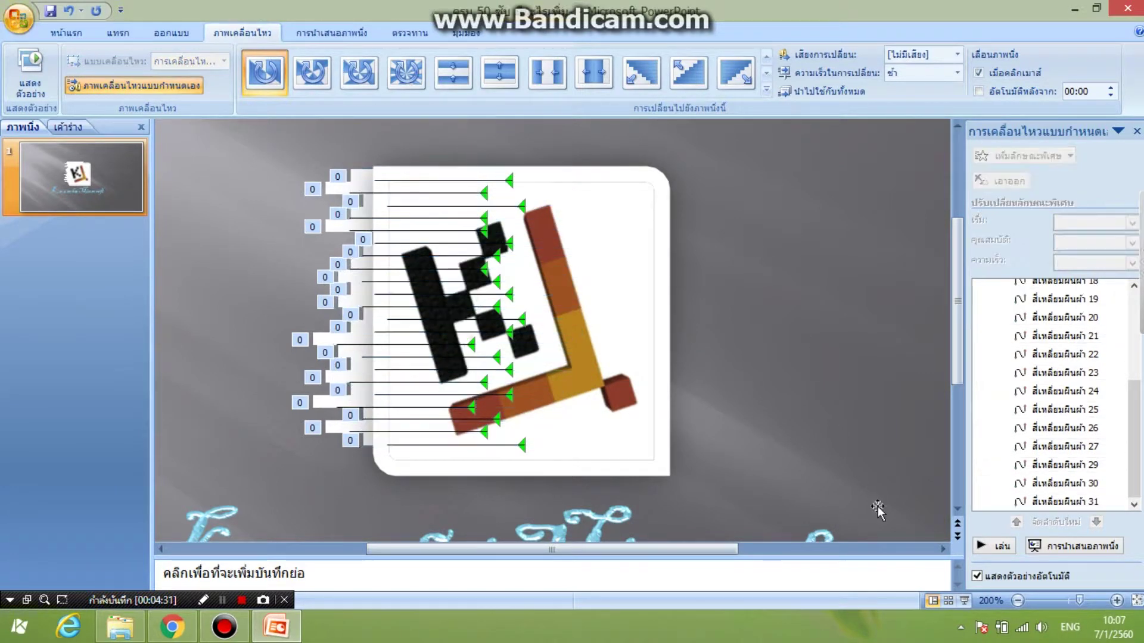
left_click(994, 547)
Step: Add the Flicker emphasis effect to the K logo picture
left_click(652, 232)
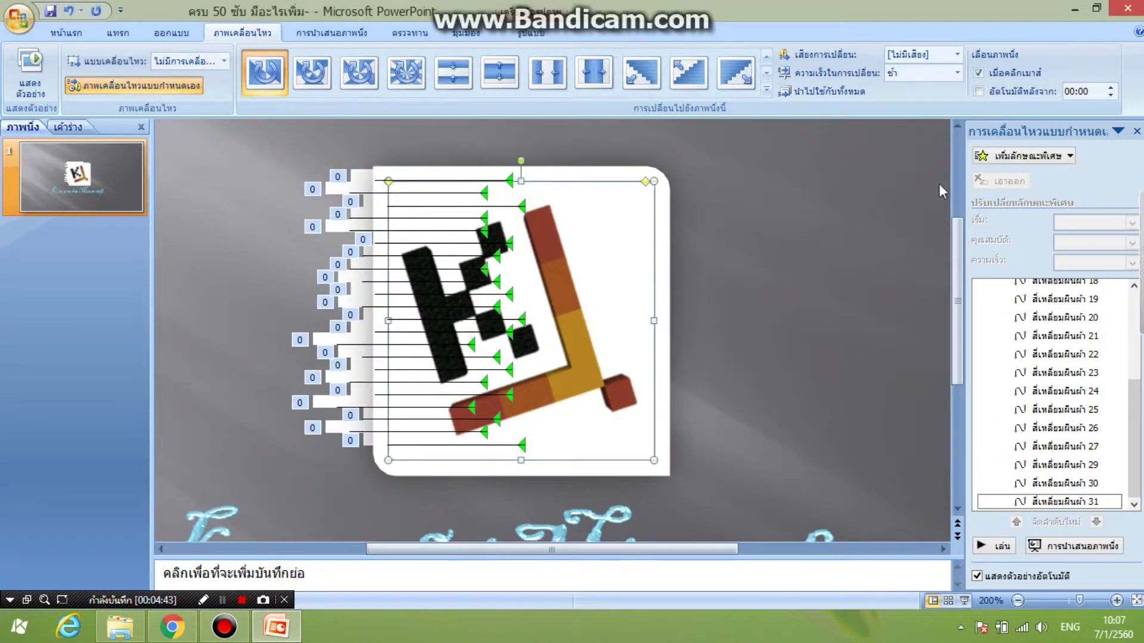
left_click(1022, 155)
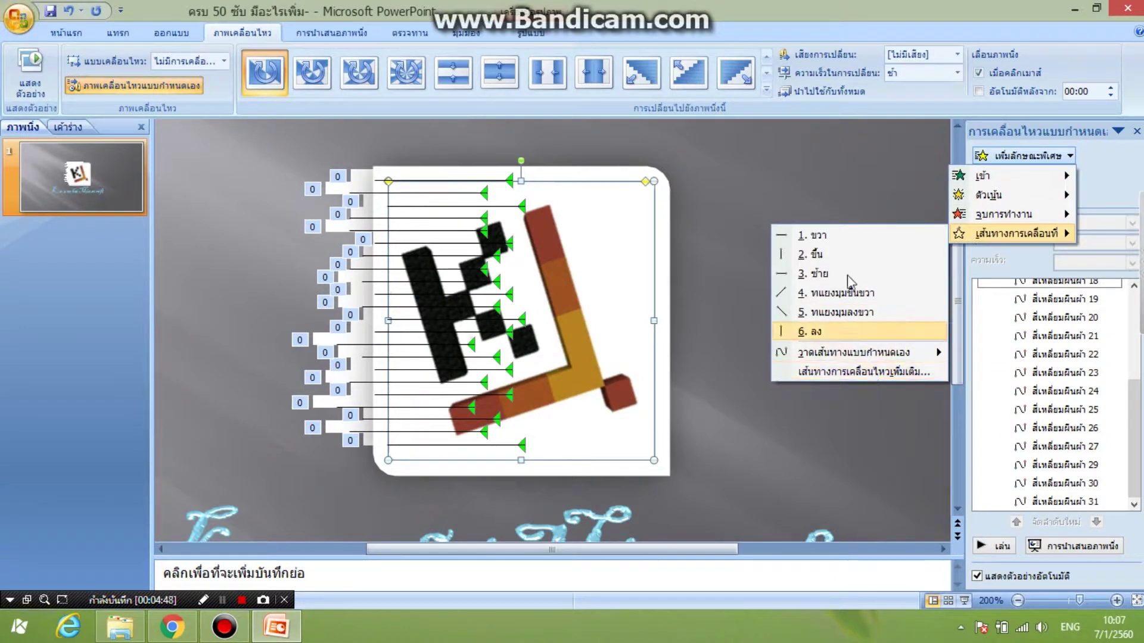
mouse_move(989, 195)
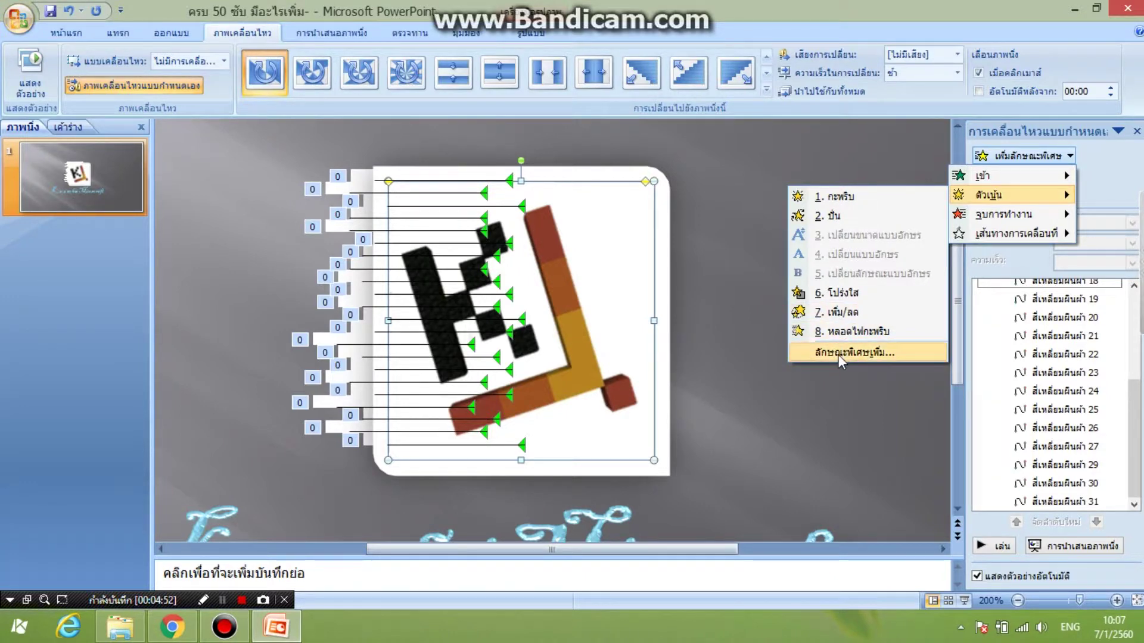
left_click(838, 353)
left_click(876, 445)
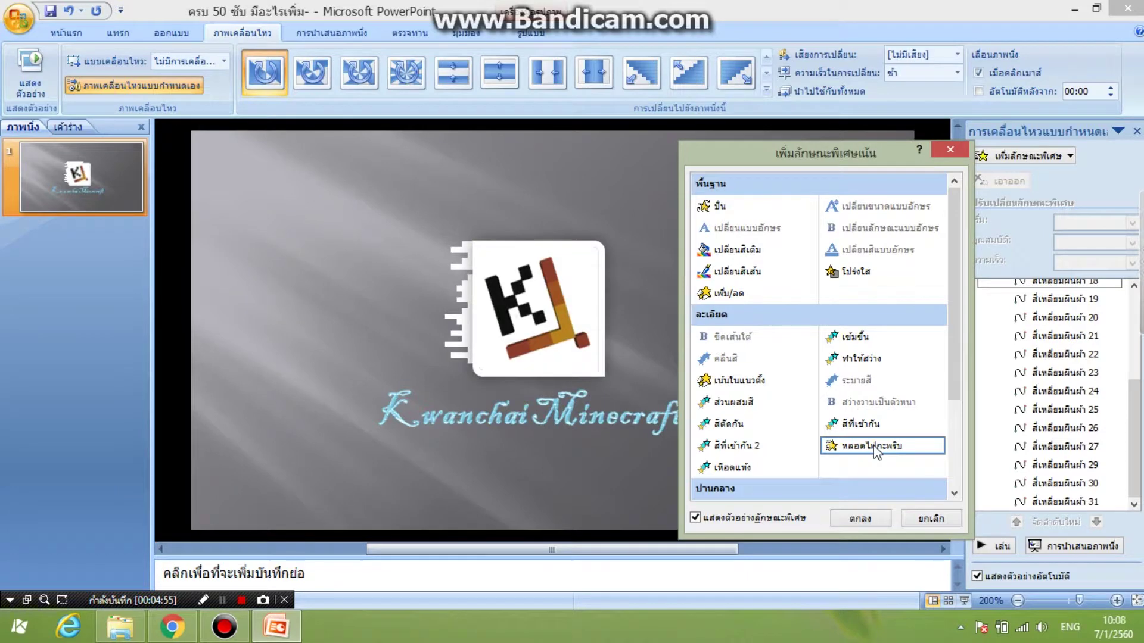
left_click(865, 517)
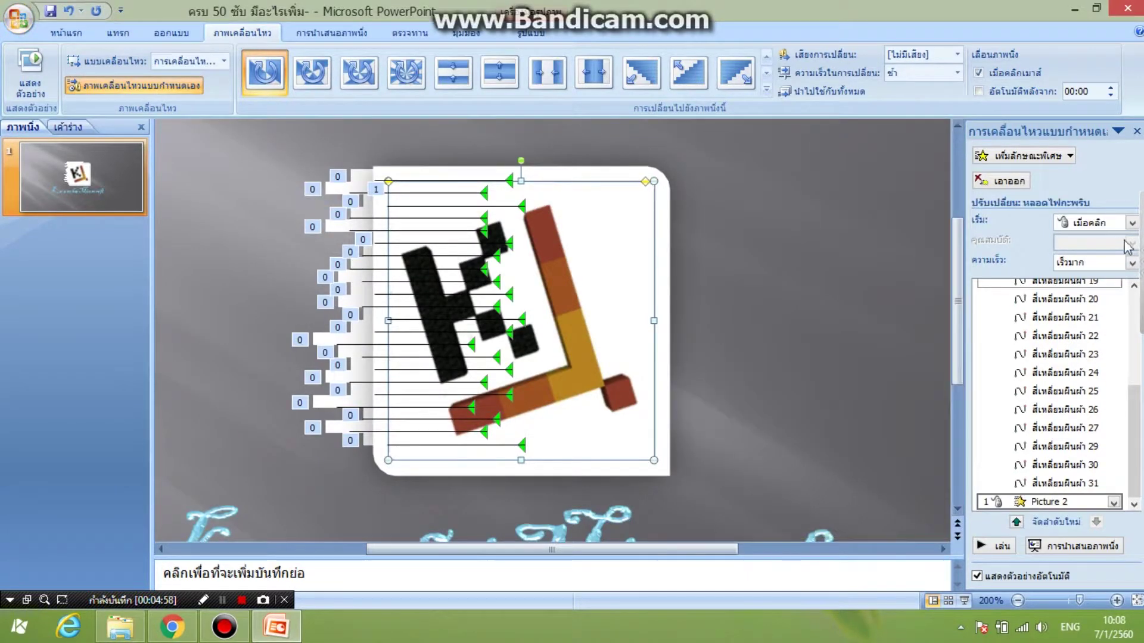
Step: Set the flicker to start With Previous at Very Fast speed
left_click(1130, 266)
left_click(1099, 283)
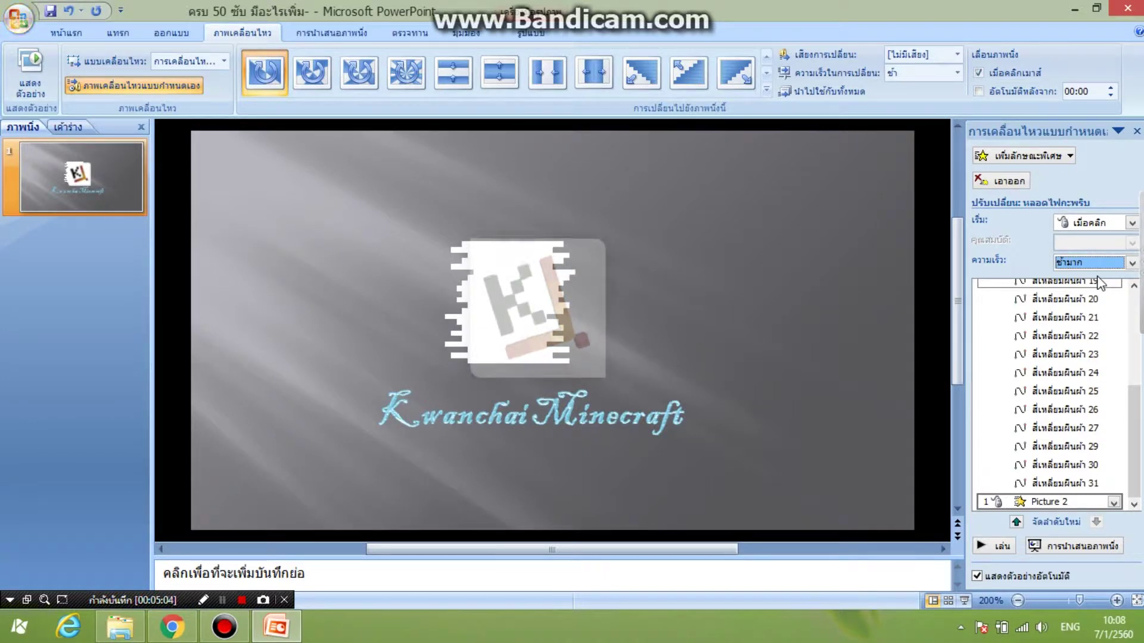
left_click(1132, 222)
left_click(1096, 244)
left_click(1131, 263)
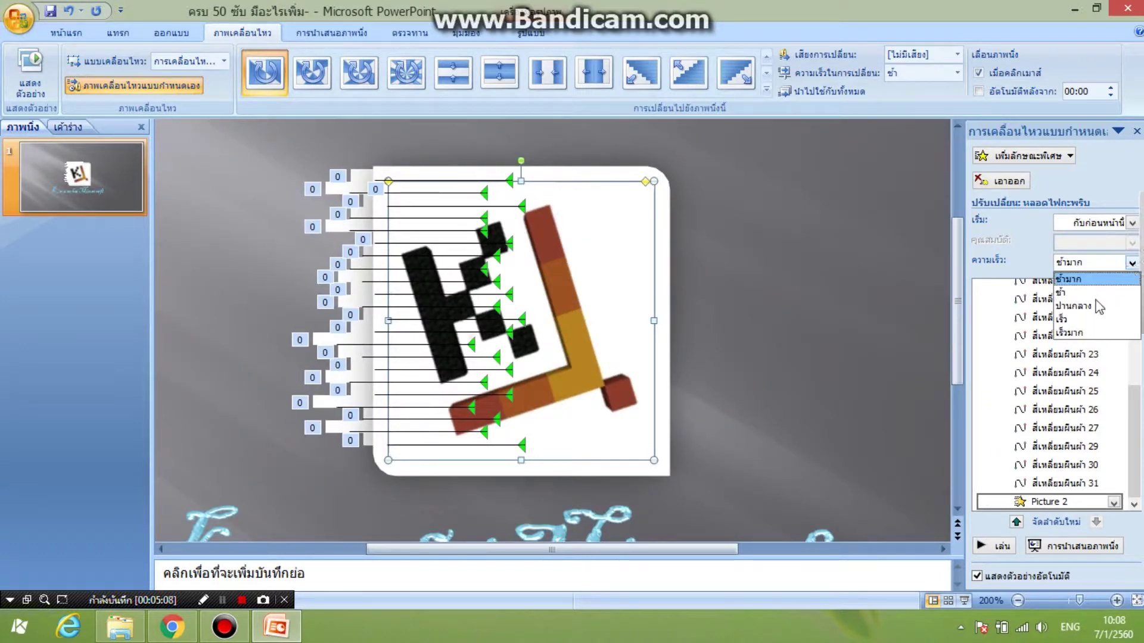
left_click(1088, 316)
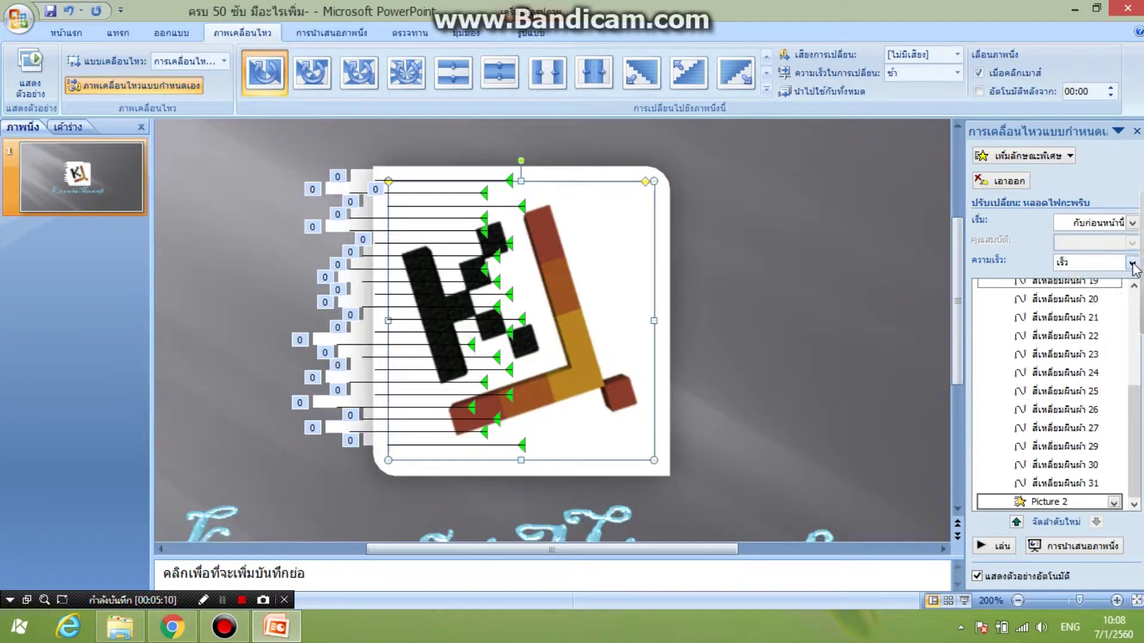
left_click(1131, 263)
left_click(1089, 333)
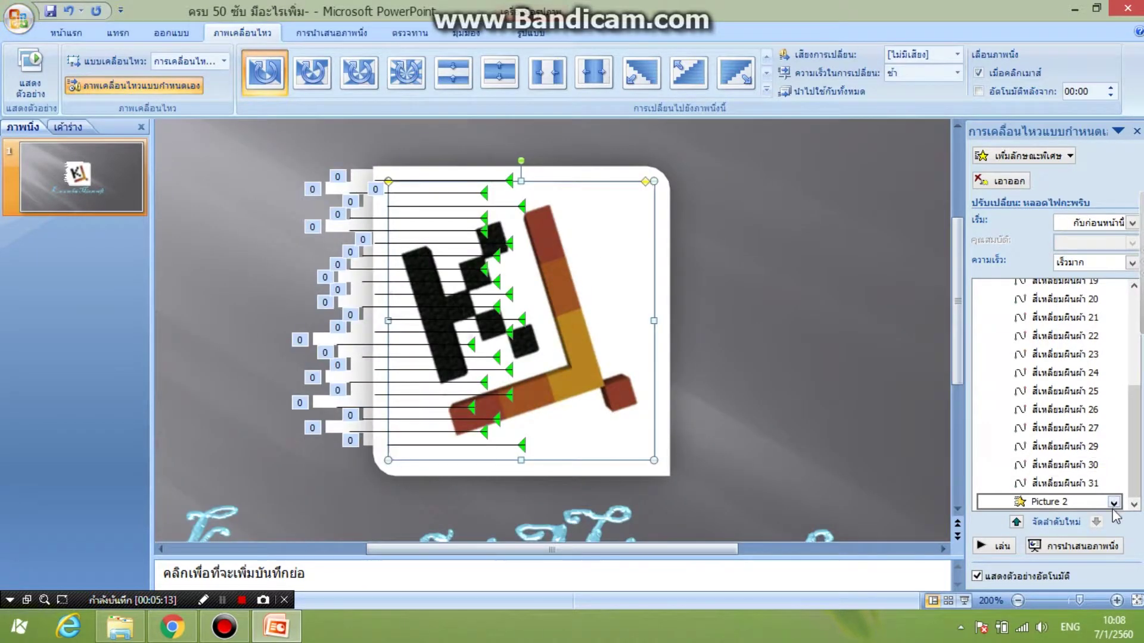
Step: Make the flicker repeat until the end of the slide with a 0.5-second duration
left_click(1113, 502)
left_click(1053, 447)
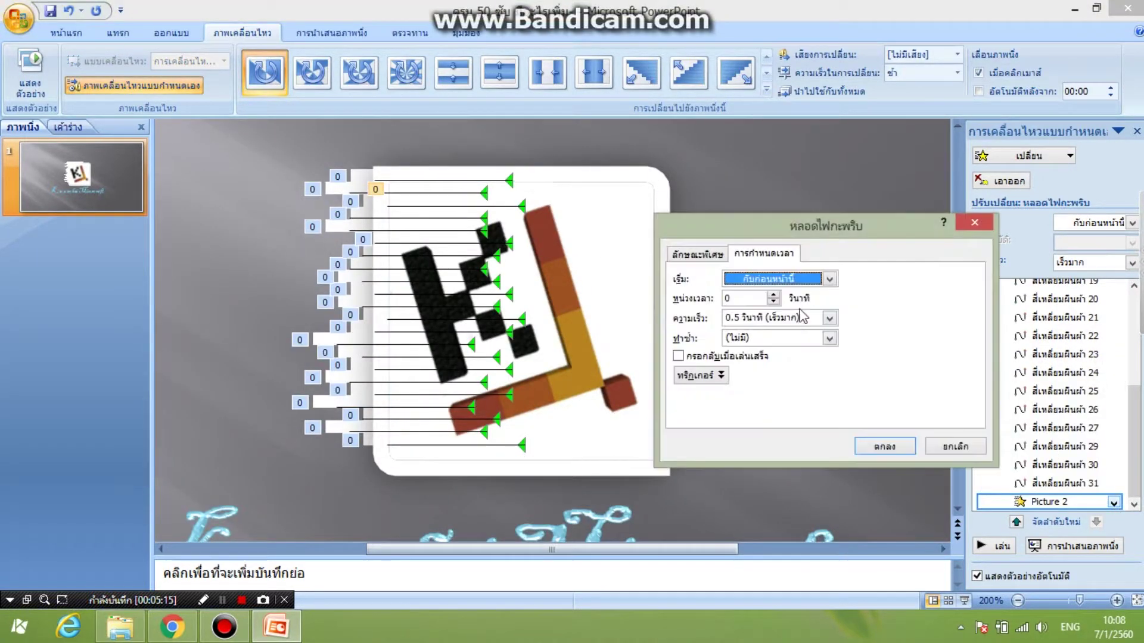
left_click(829, 338)
left_click(774, 451)
left_click(829, 318)
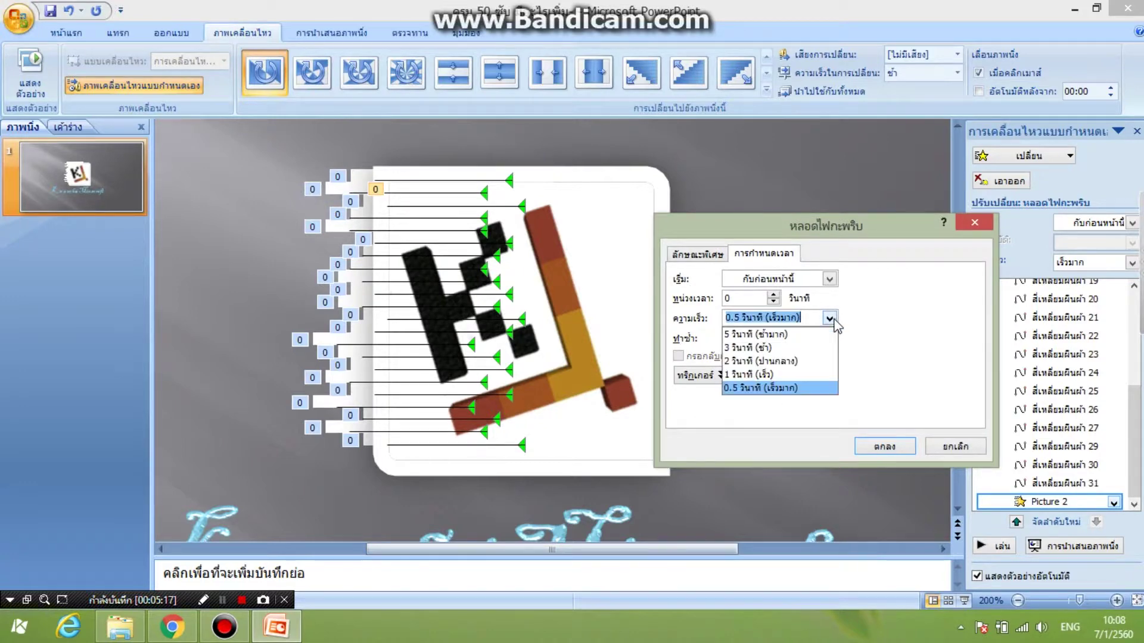
left_click(834, 388)
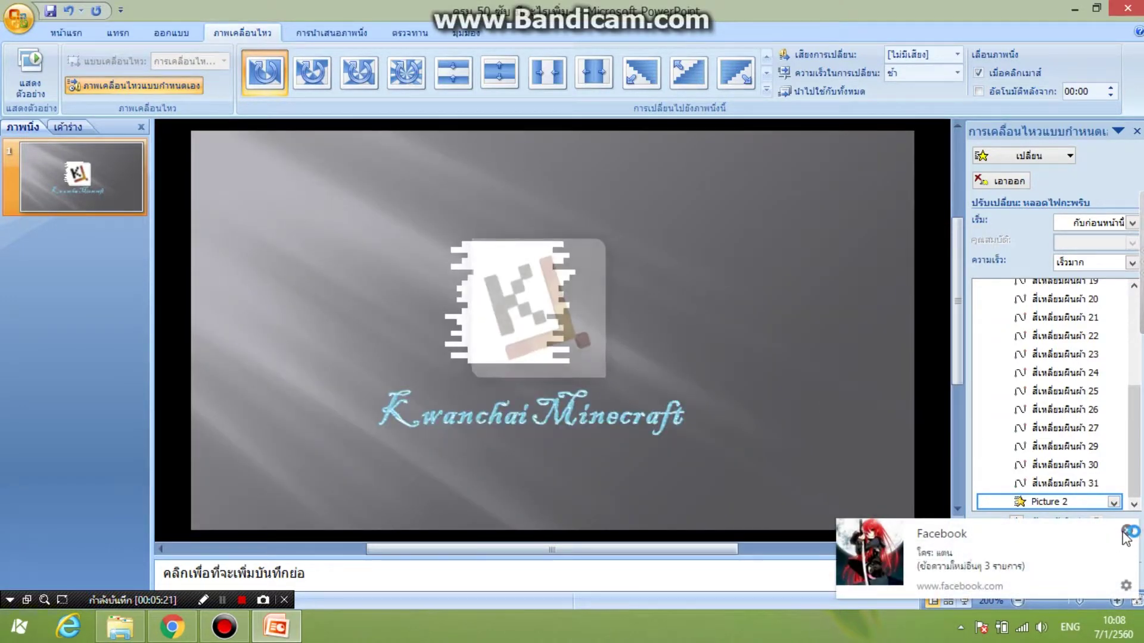
left_click(1126, 536)
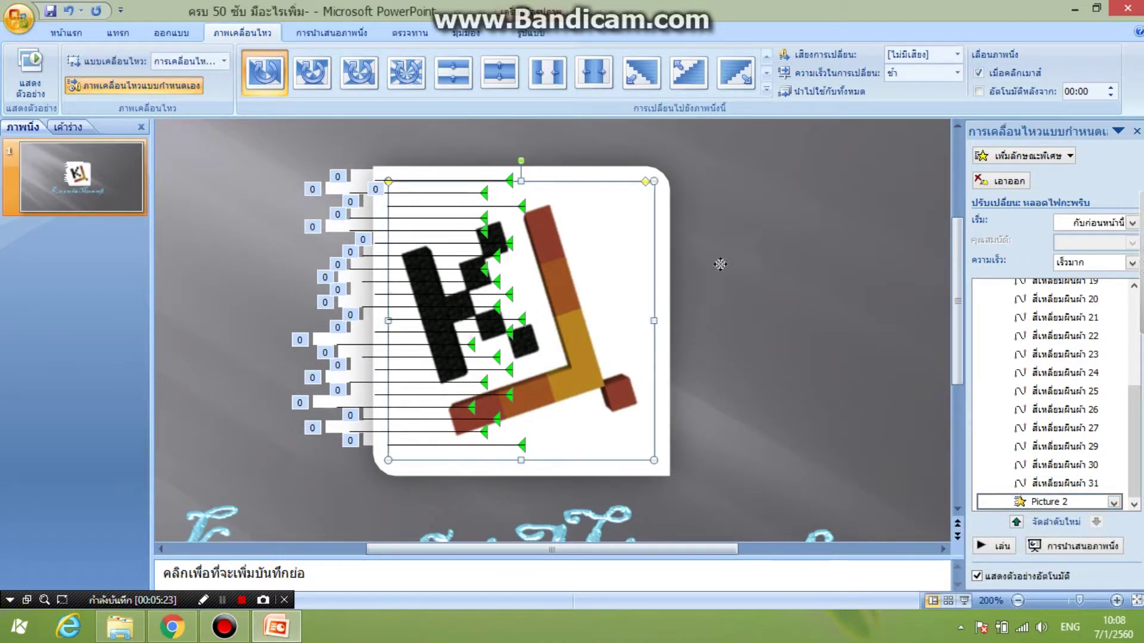
Step: Duplicate the logo picture, then remove the extra flicker and top motion-path effects
left_click_drag(720, 264, 887, 245)
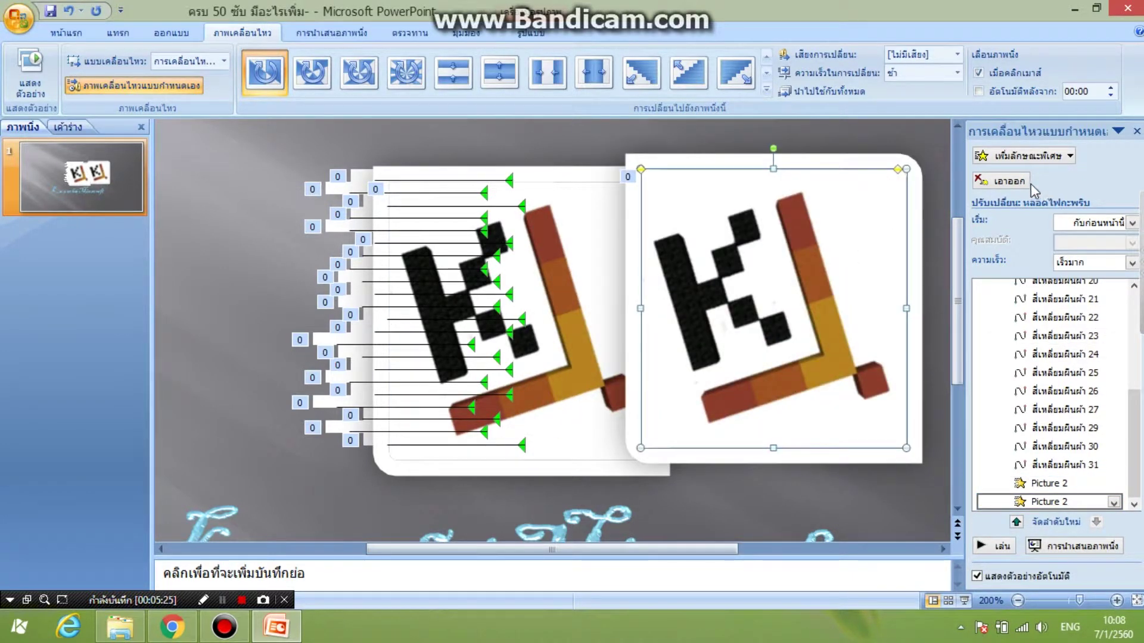
left_click(1001, 181)
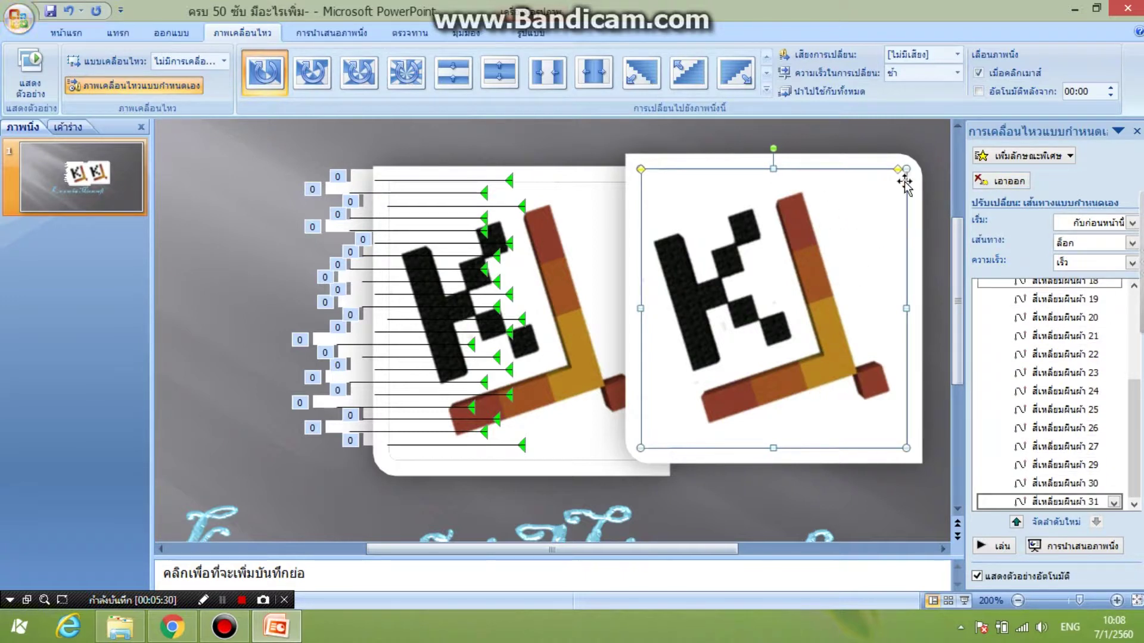
left_click(1009, 183)
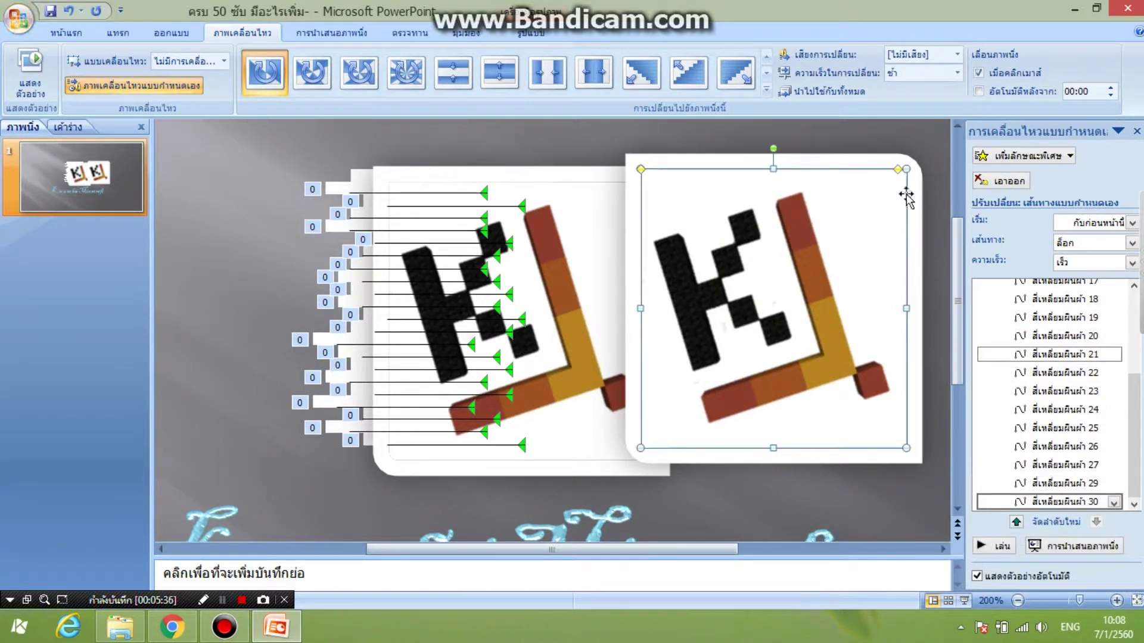
left_click(812, 268)
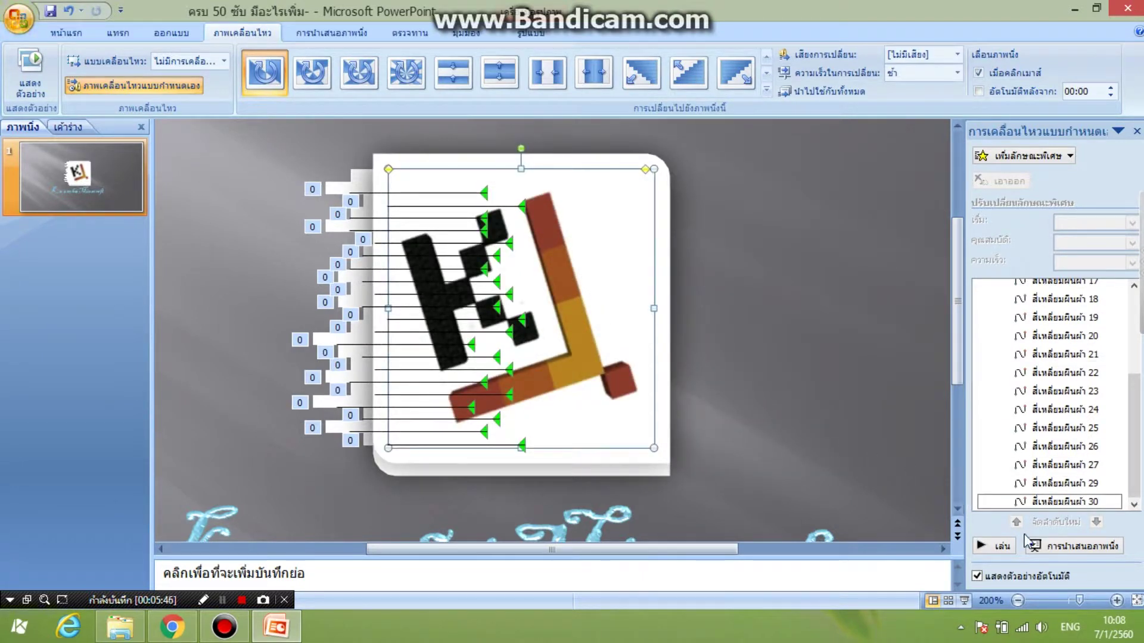
left_click(831, 419)
Step: Nudge the logo picture slightly downward and preview the slide's animations
left_click(659, 169)
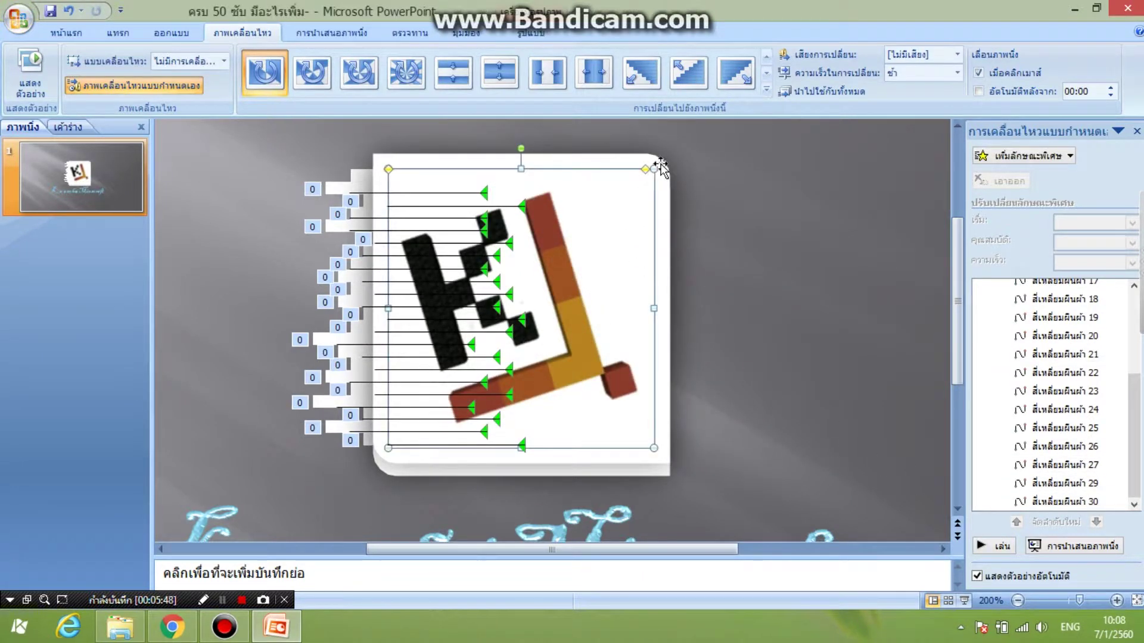
left_click_drag(660, 169, 663, 171)
left_click(866, 240)
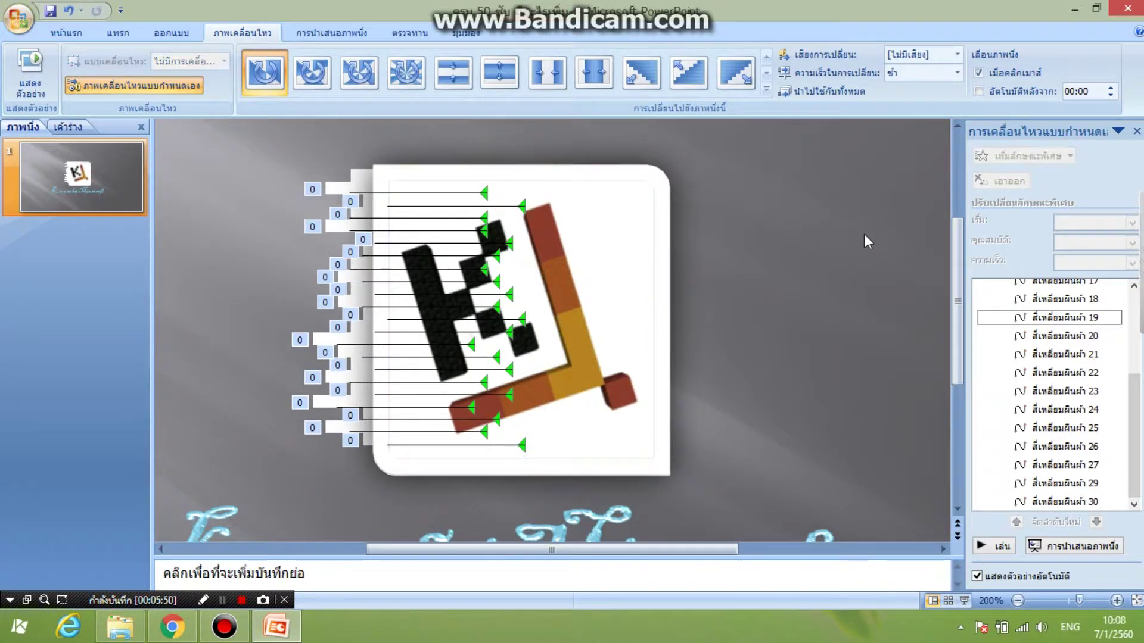
left_click(999, 547)
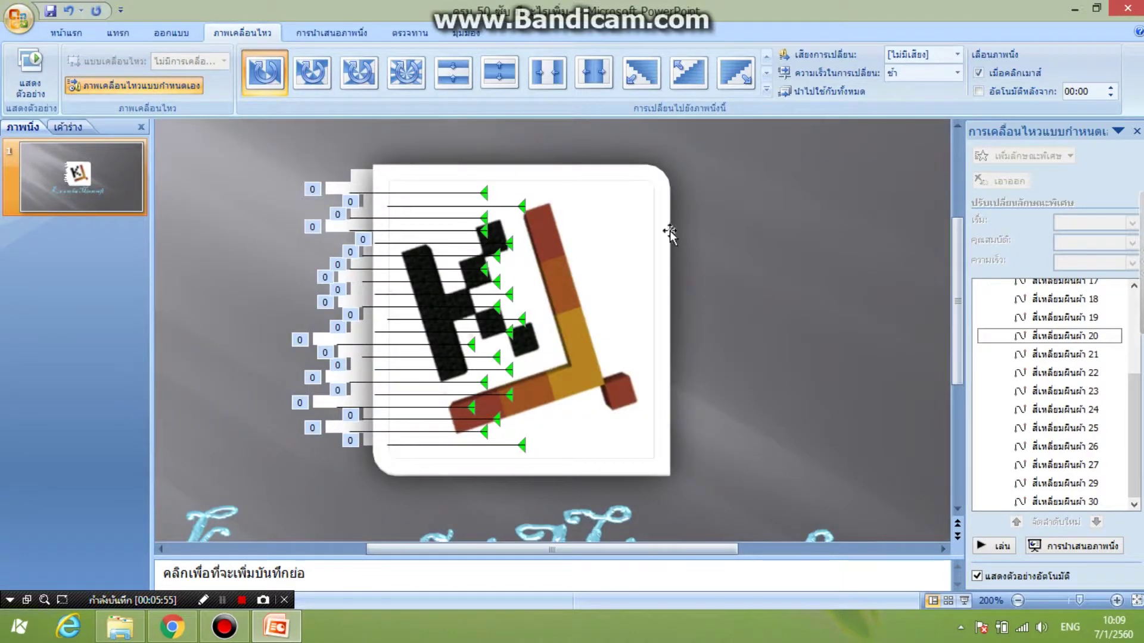
Step: Duplicate the logo with Ctrl+D, delete the copy, and replay the preview
left_click(617, 218)
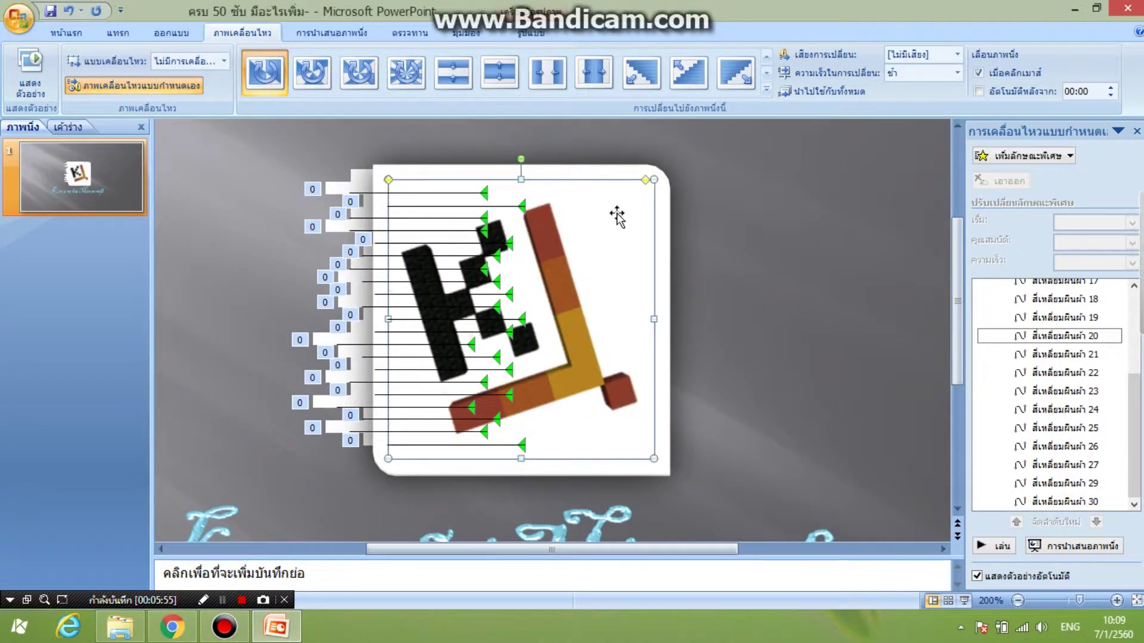
key("ctrl+d")
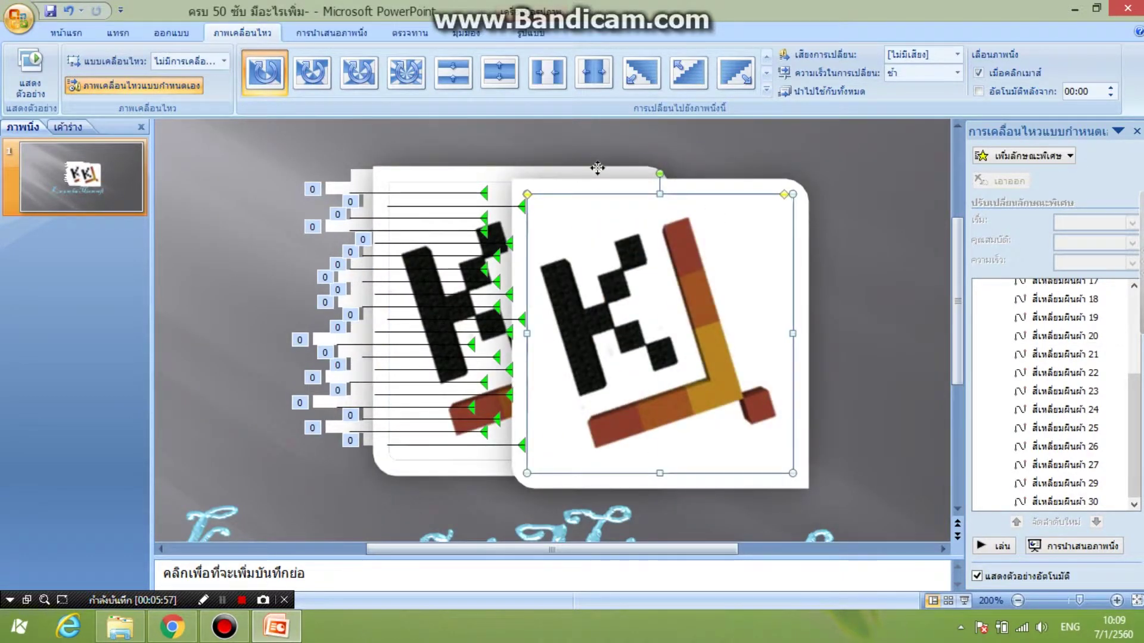
right_click(598, 168)
left_click(690, 225)
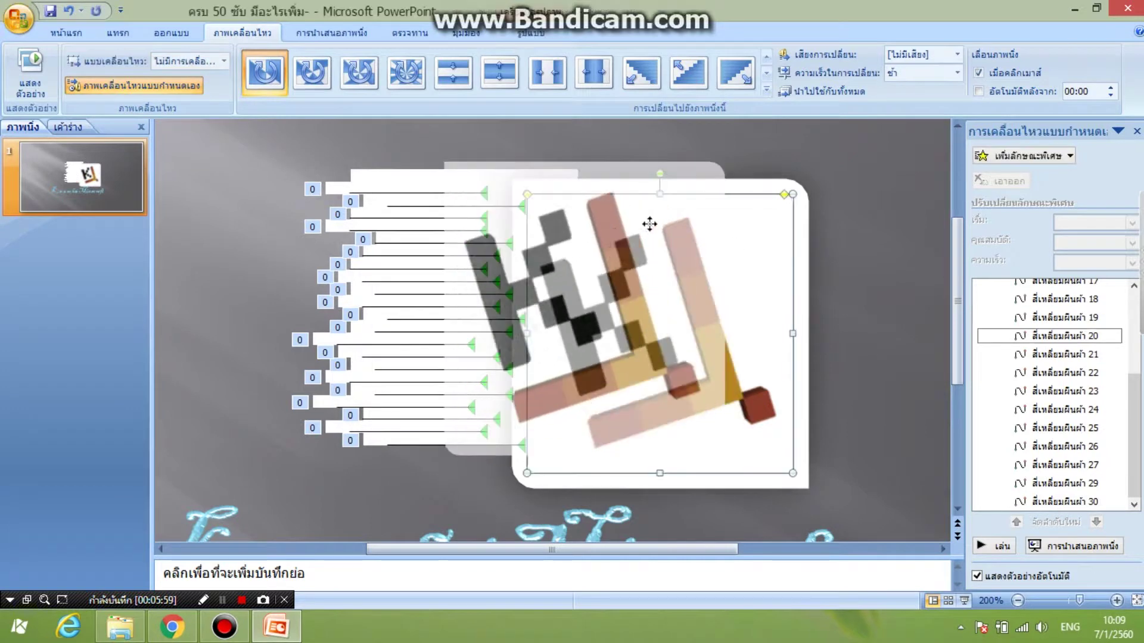
right_click(752, 210)
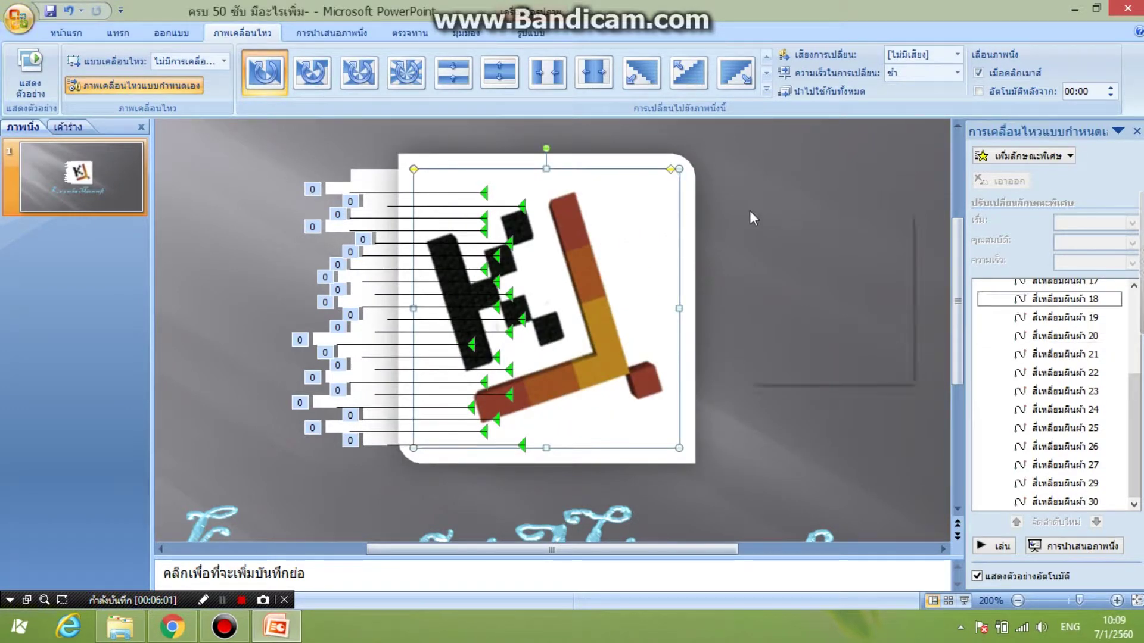
left_click(768, 253)
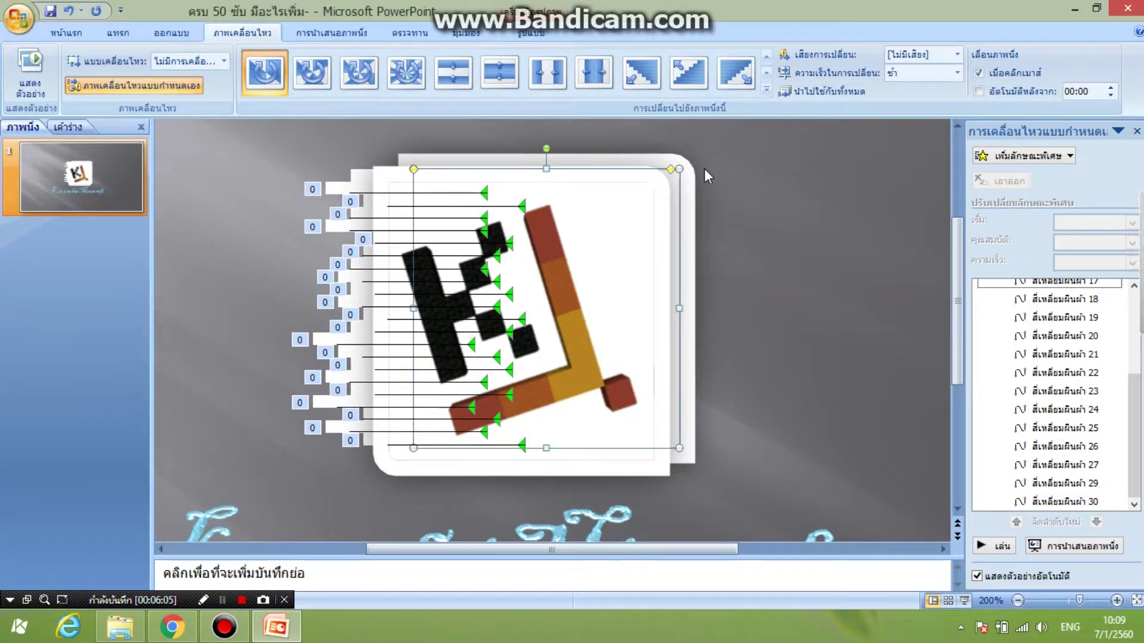
left_click(996, 539)
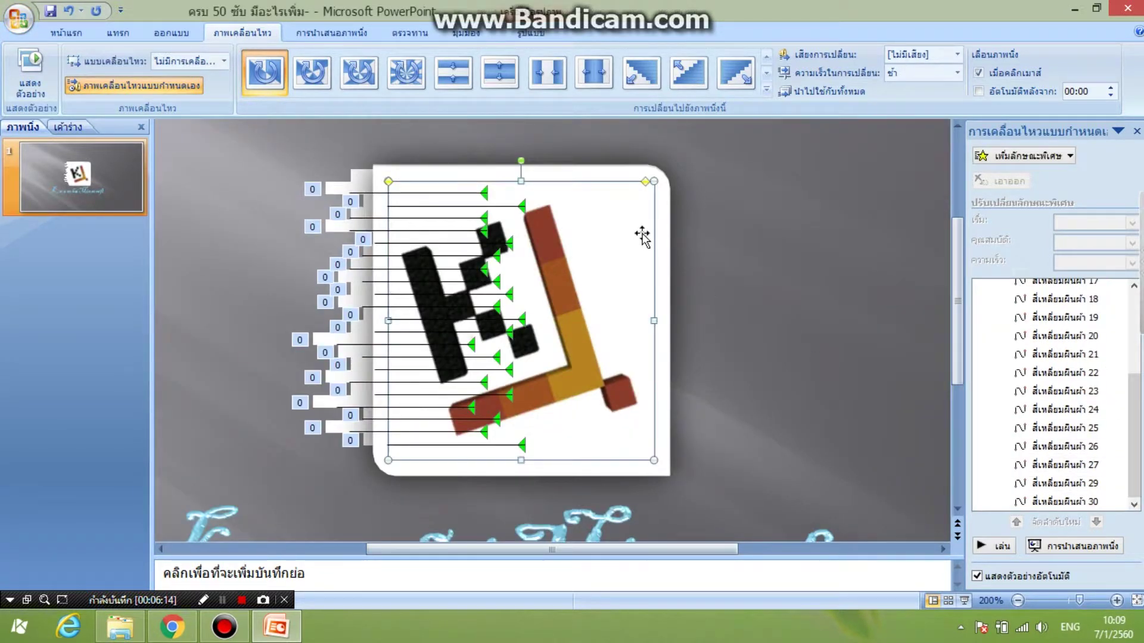
left_click(1066, 156)
mouse_move(1007, 213)
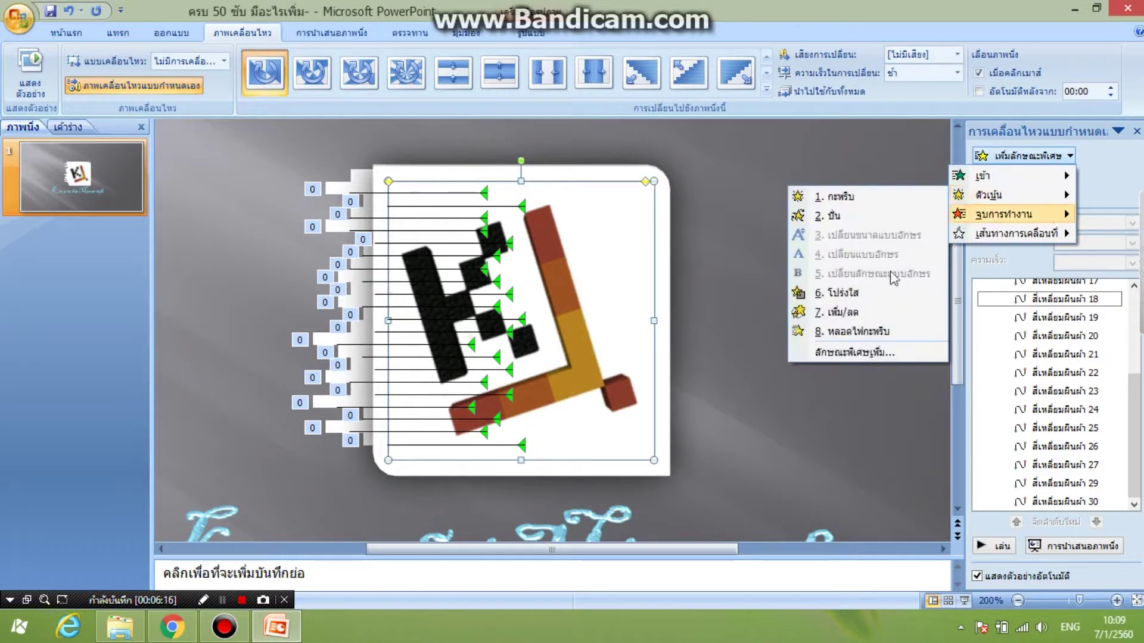
Step: Add the หลอดไฟกะพริบ emphasis to the logo at Very Fast speed
left_click(859, 332)
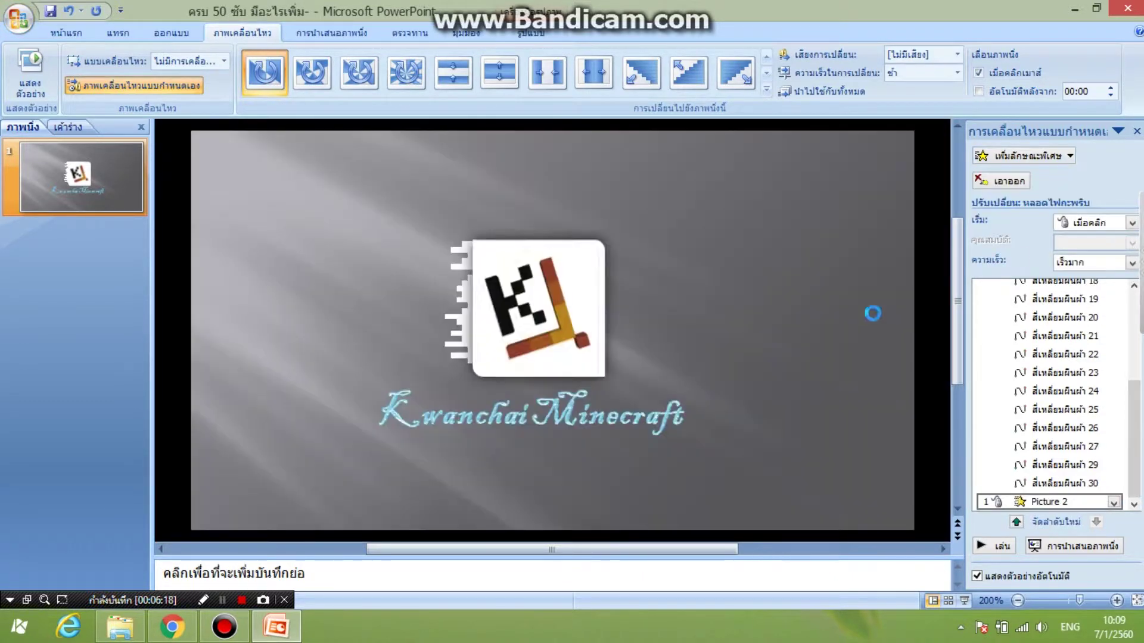
left_click(1130, 264)
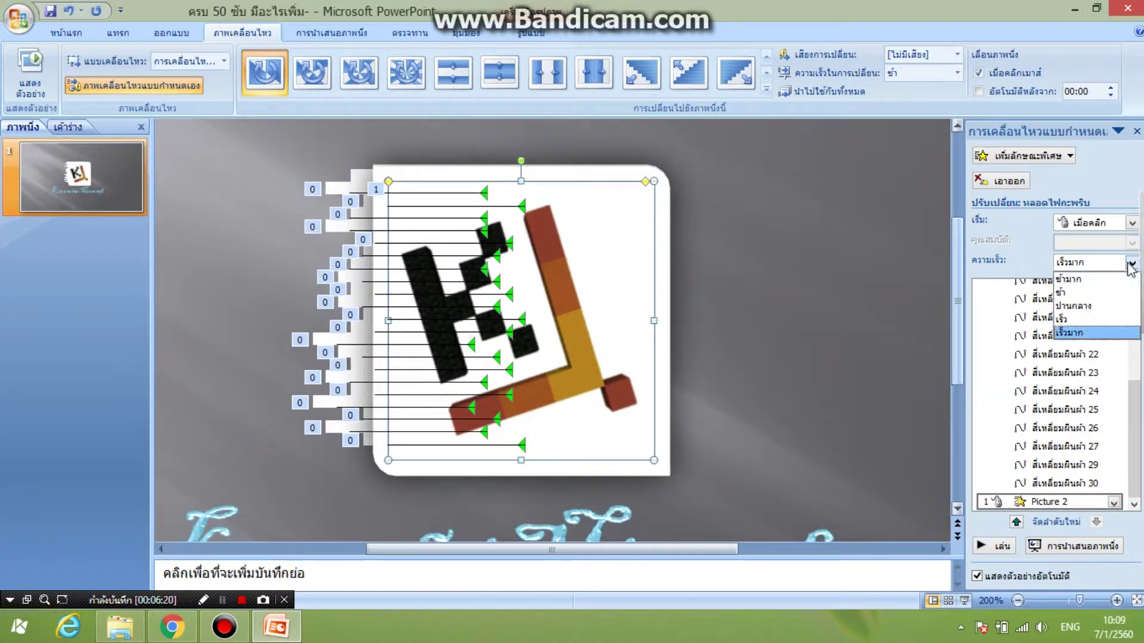
left_click(1060, 332)
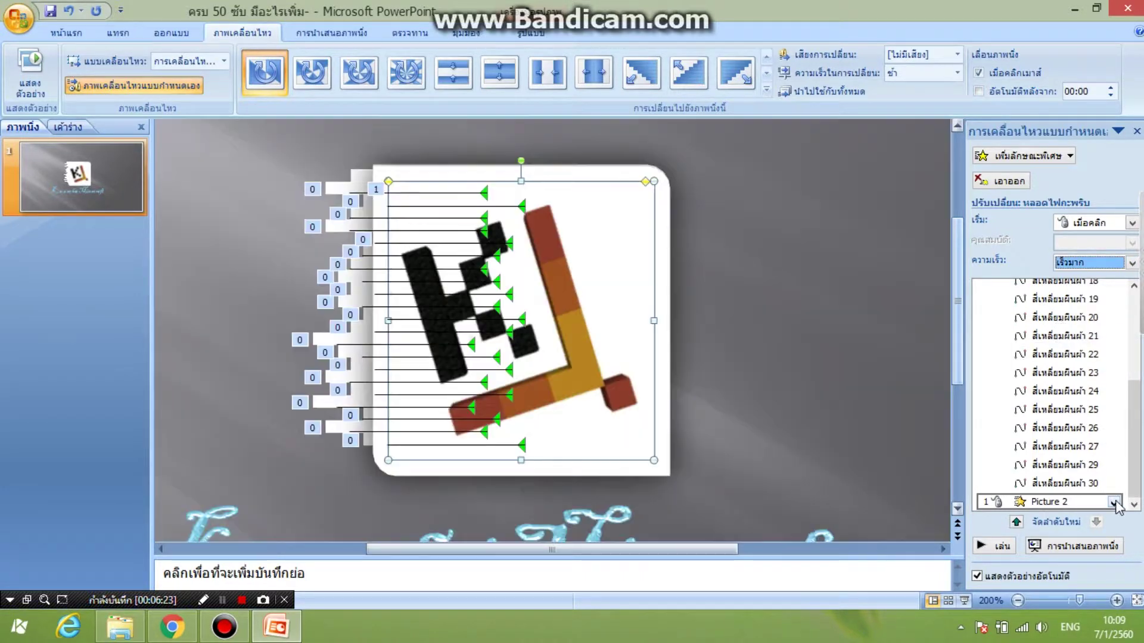
Step: Set the blink to start With Previous and repeat until the end of the slide
left_click(1113, 503)
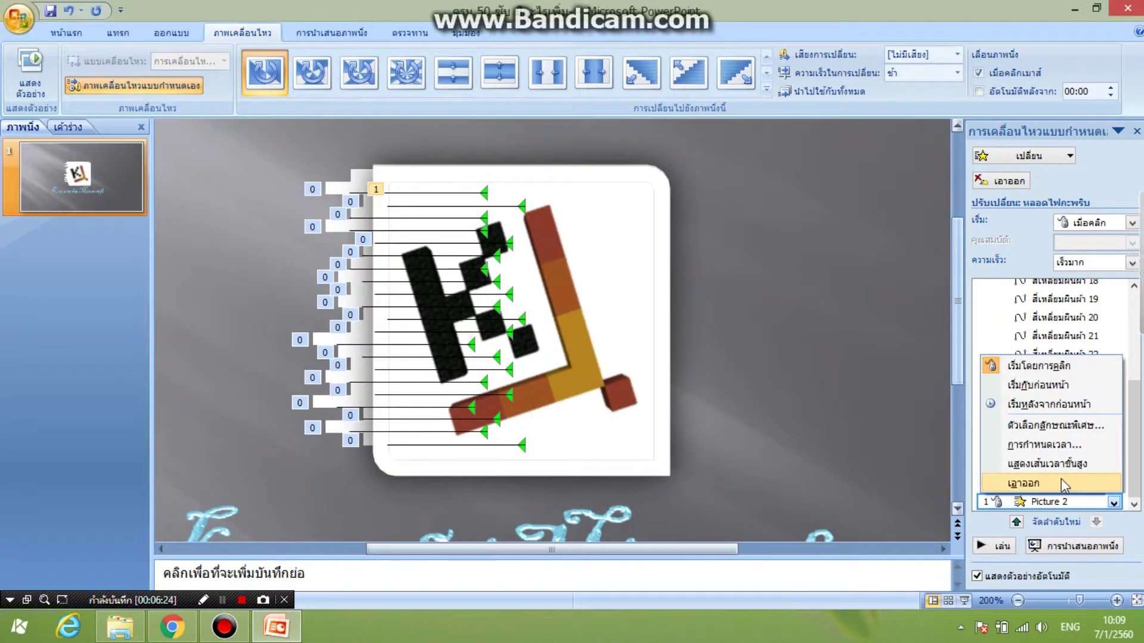
left_click(1055, 451)
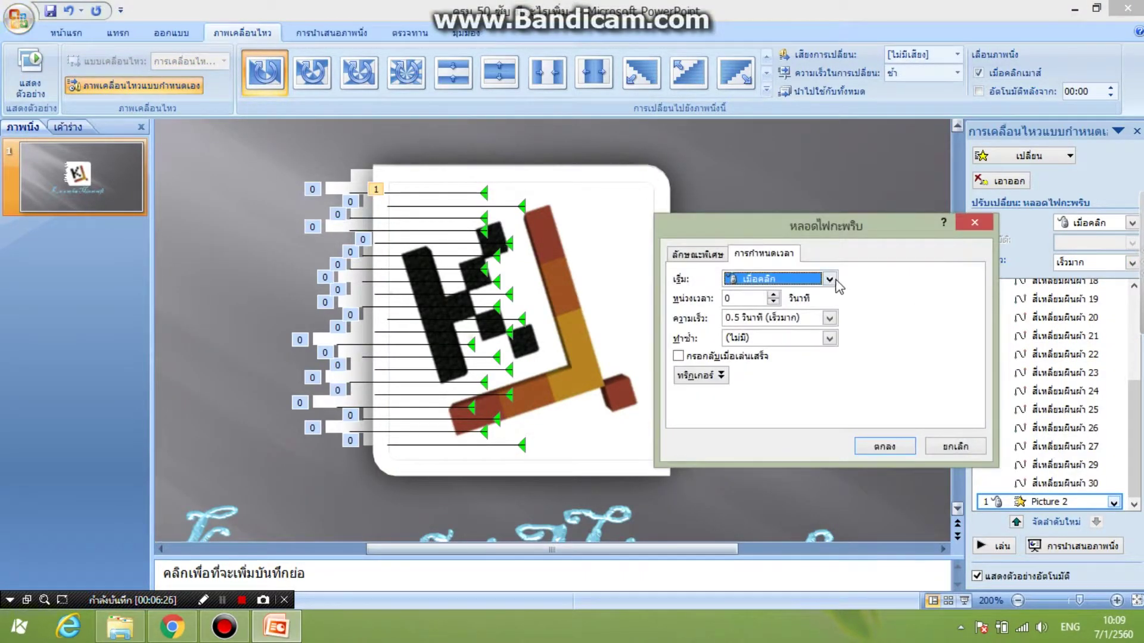
left_click(829, 278)
left_click(775, 304)
left_click(829, 337)
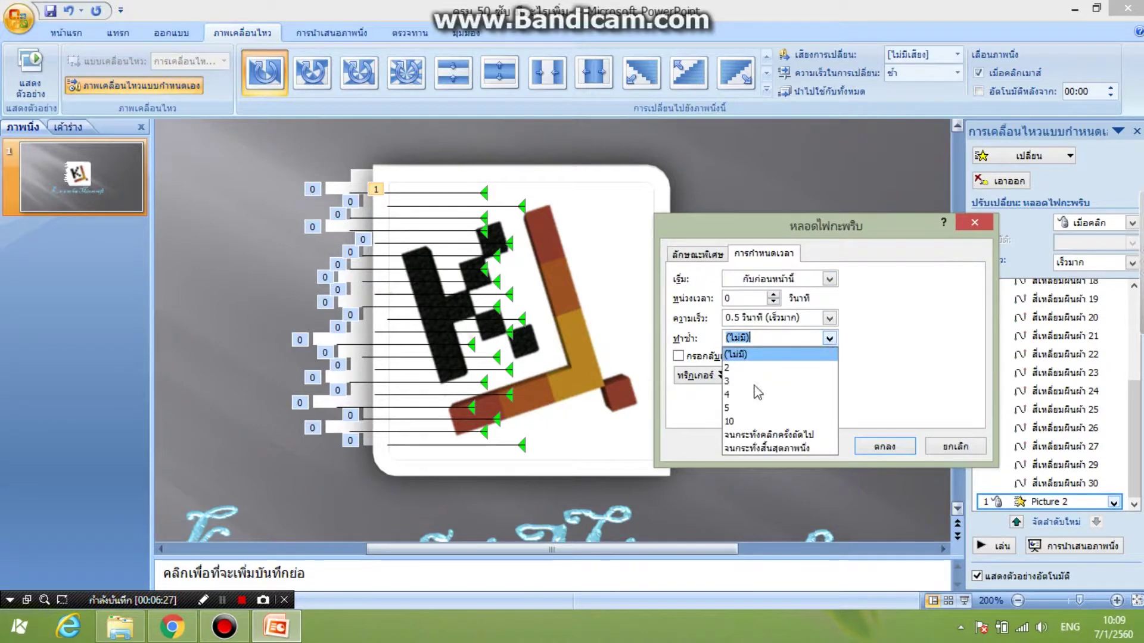
left_click(763, 435)
left_click(829, 337)
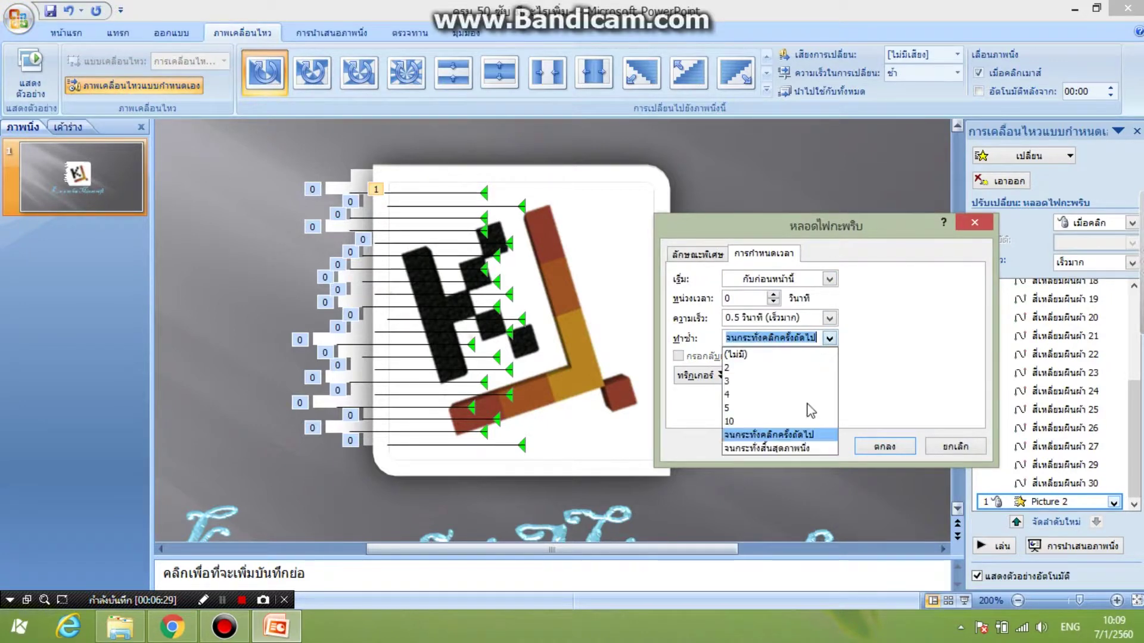
left_click(792, 448)
left_click(870, 447)
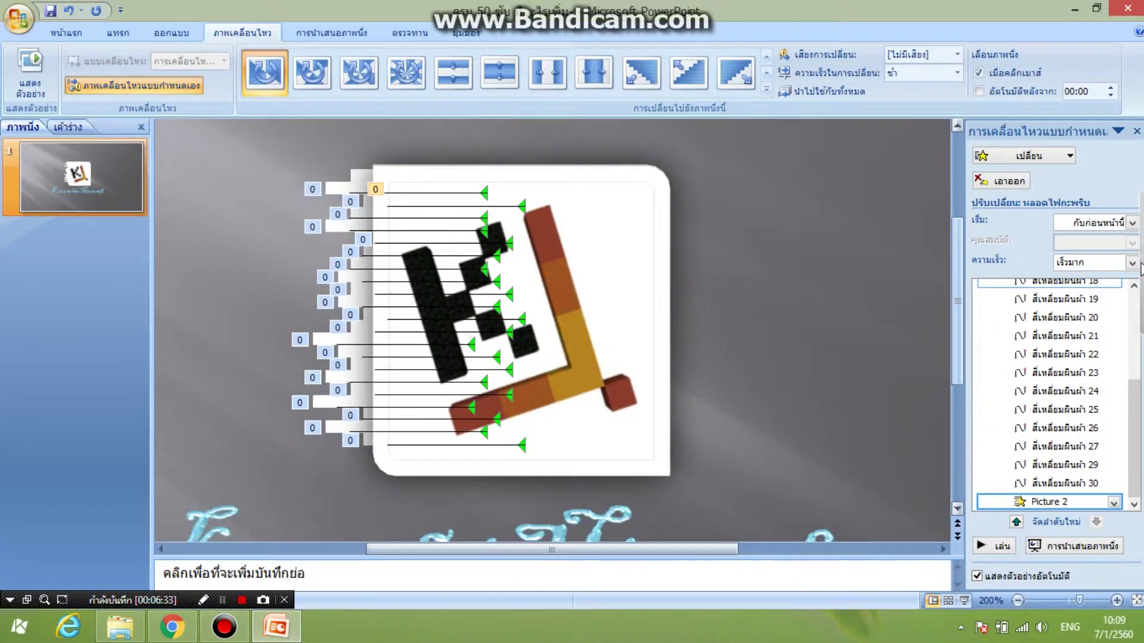
Step: Change the blink speed to Fast and preview the slide
left_click(1132, 262)
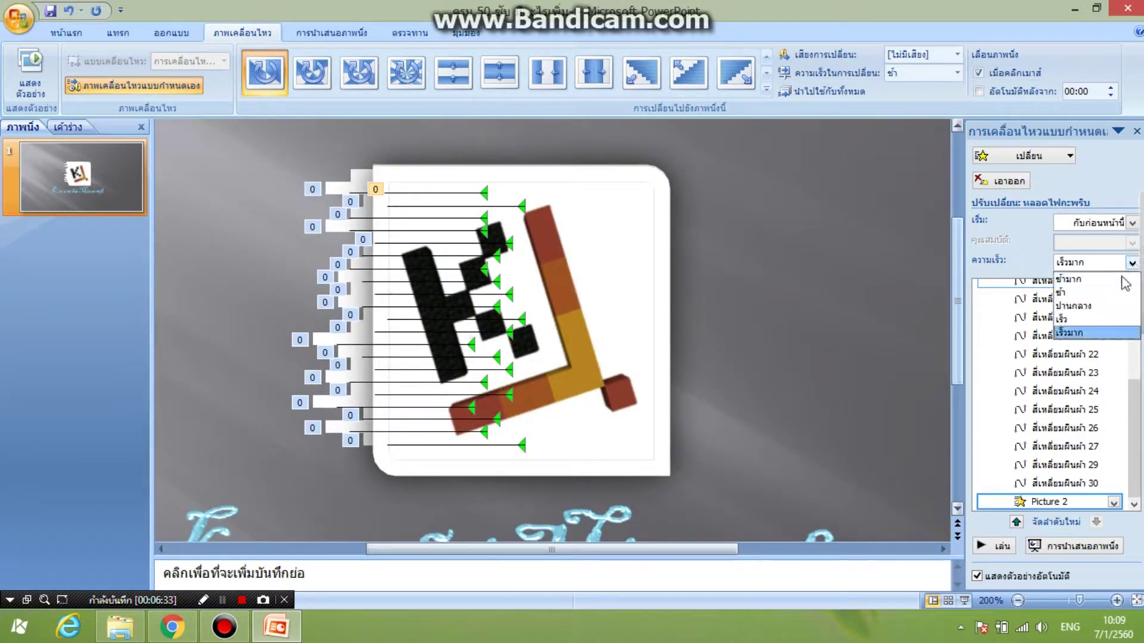
left_click(1072, 316)
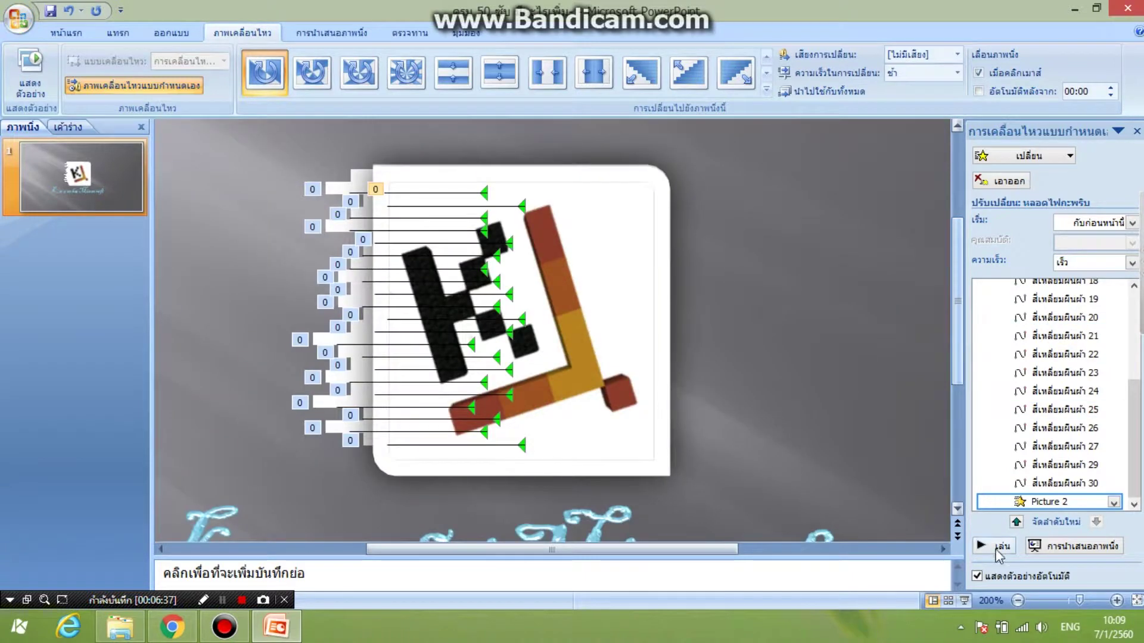
left_click(999, 547)
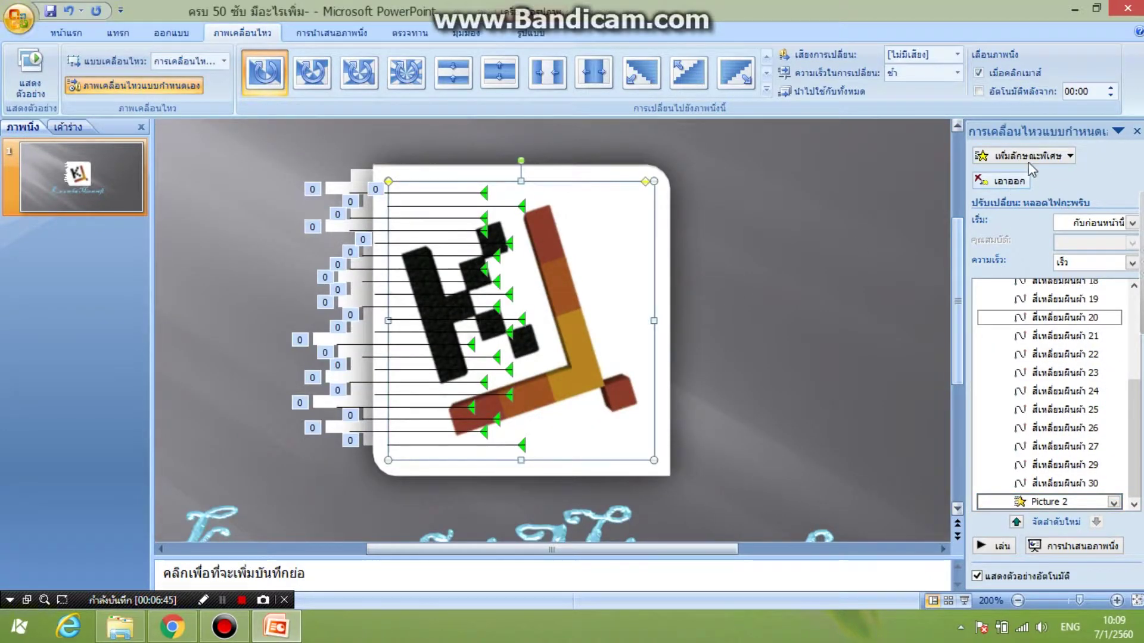
Step: Open the full list of emphasis effects for the logo picture
left_click(1015, 181)
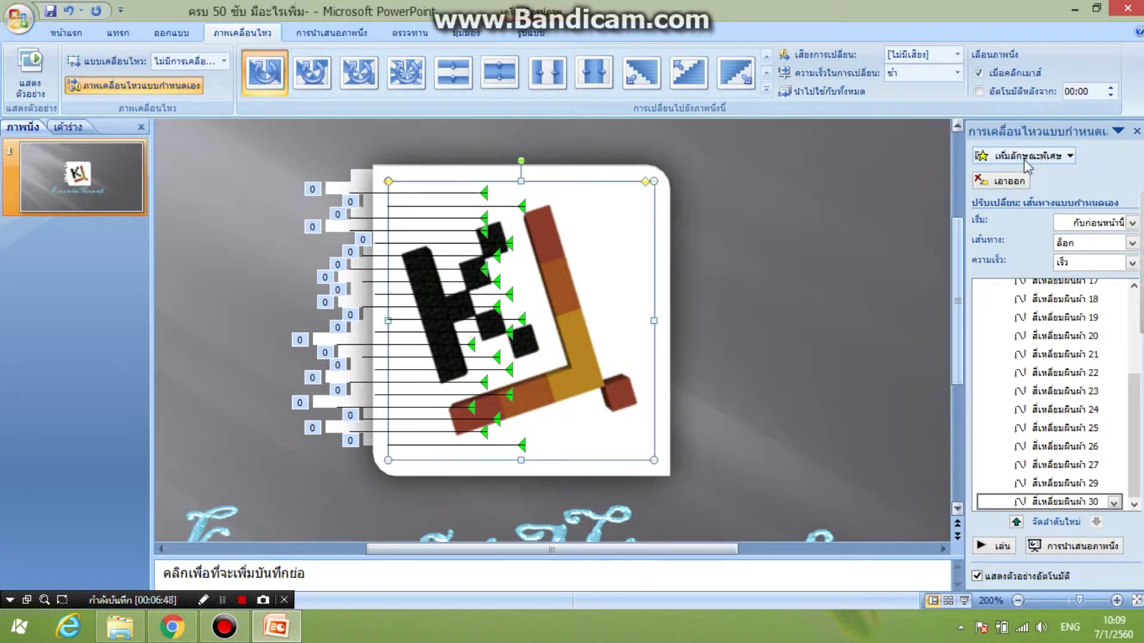
left_click(618, 273)
left_click(1024, 156)
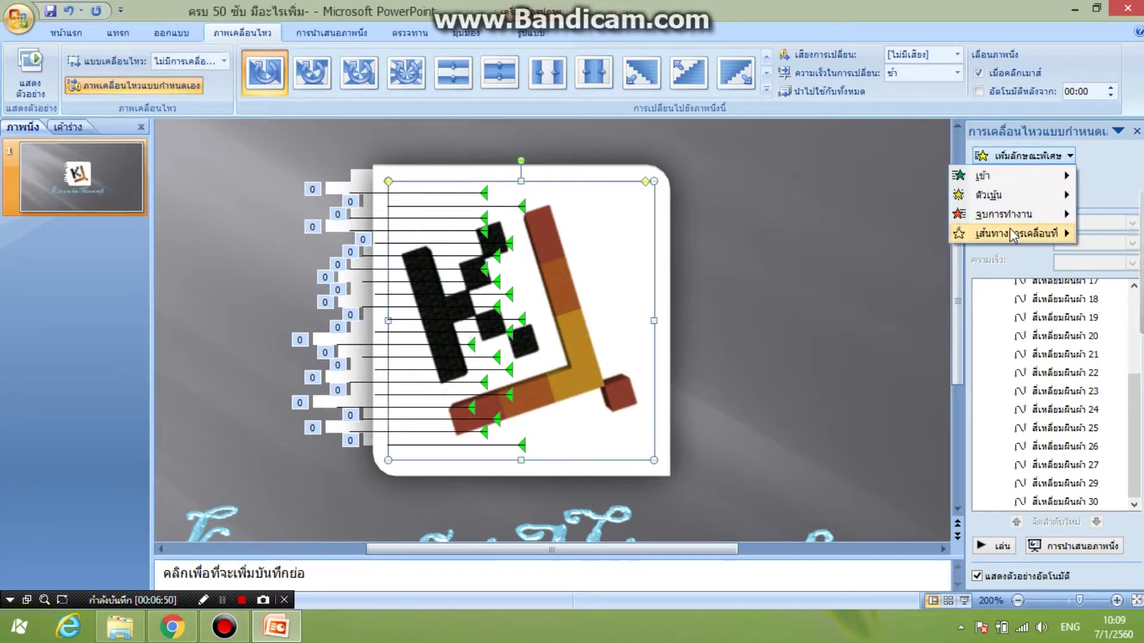
mouse_move(988, 194)
left_click(894, 350)
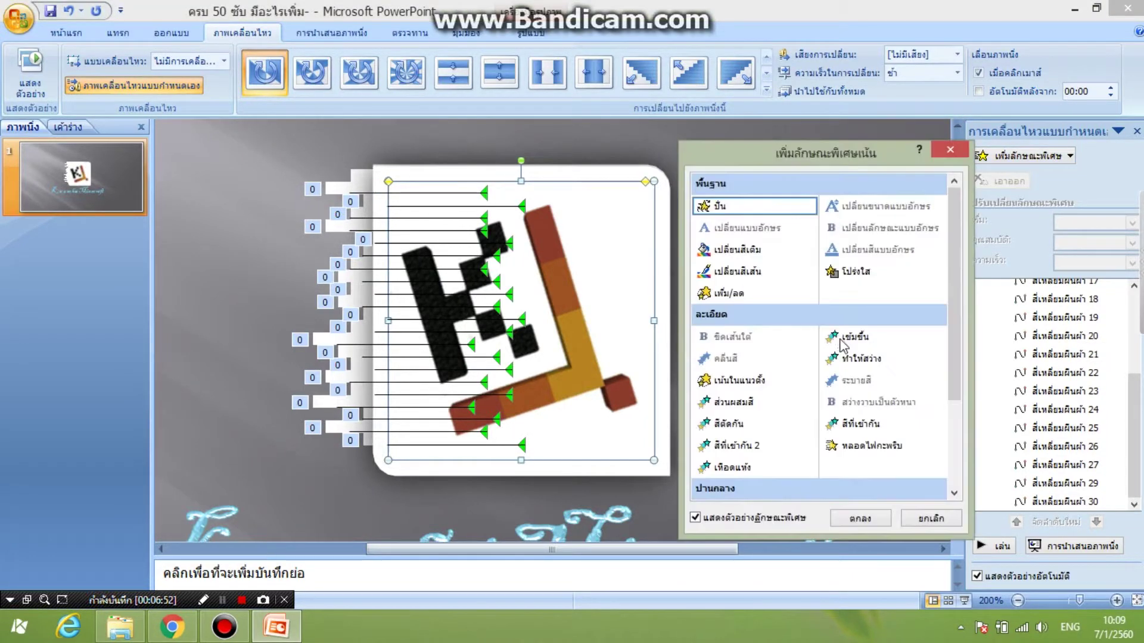
Step: Preview the โปร่งใส, ทำให้สว่าง, เข้มขึ้น, เน้นในแนวตั้ง and spin emphasis effects on the logo
left_click(859, 278)
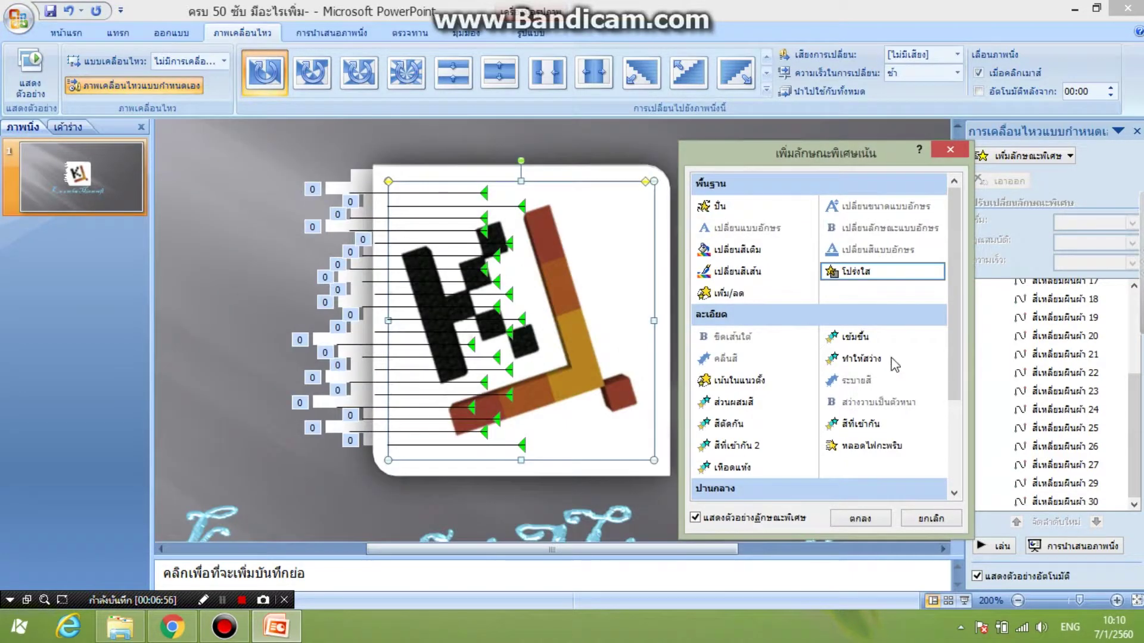
left_click(892, 359)
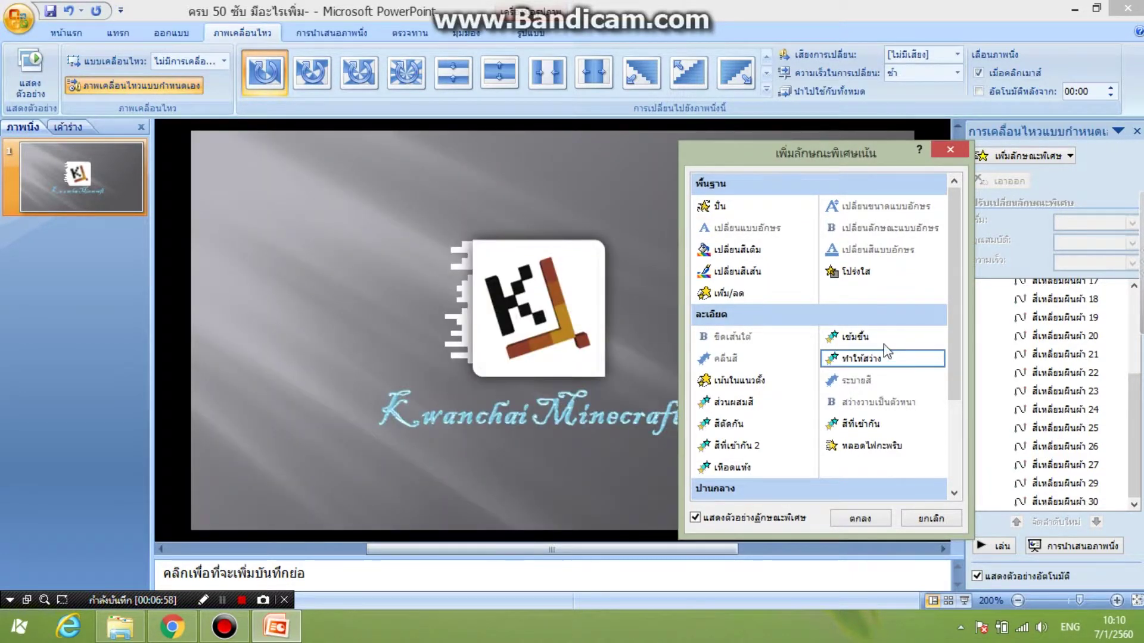
left_click(879, 338)
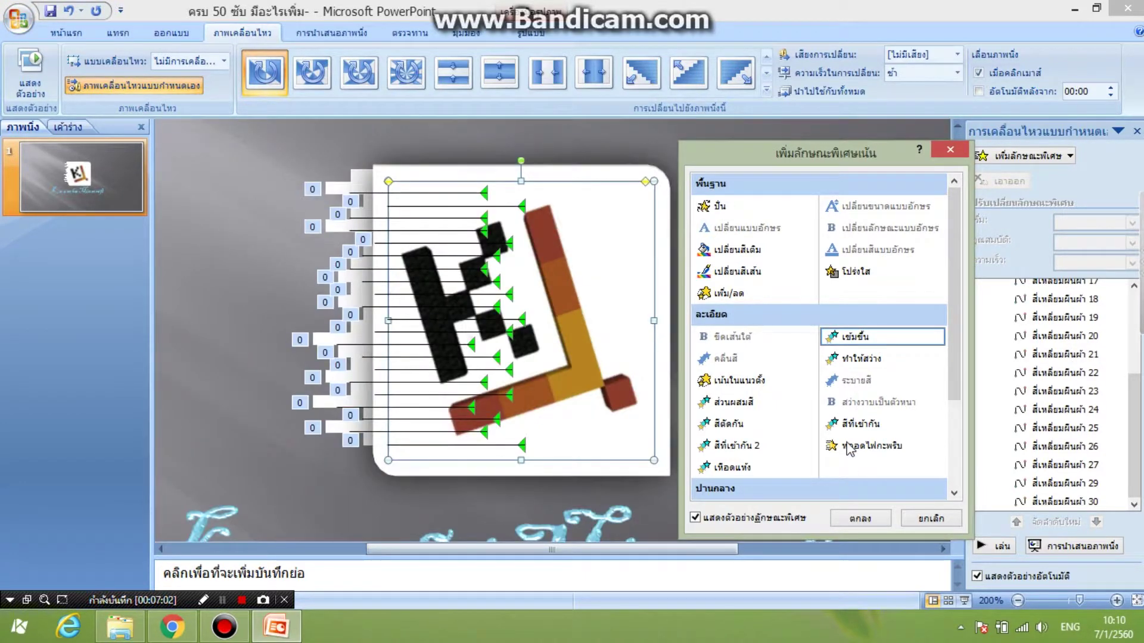
left_click(738, 382)
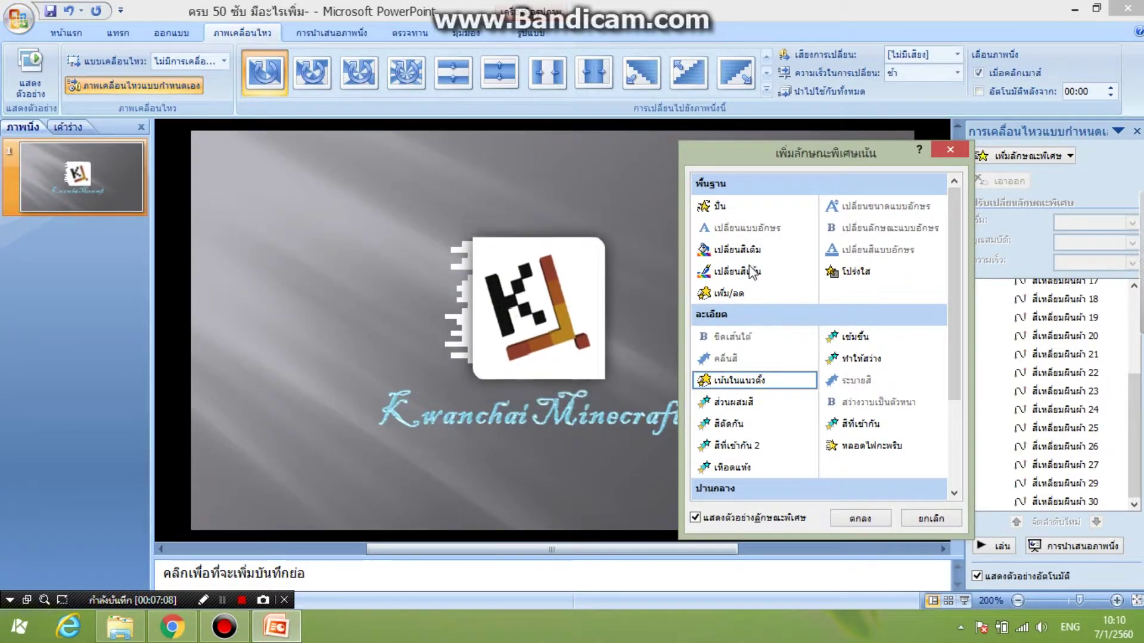
left_click(734, 207)
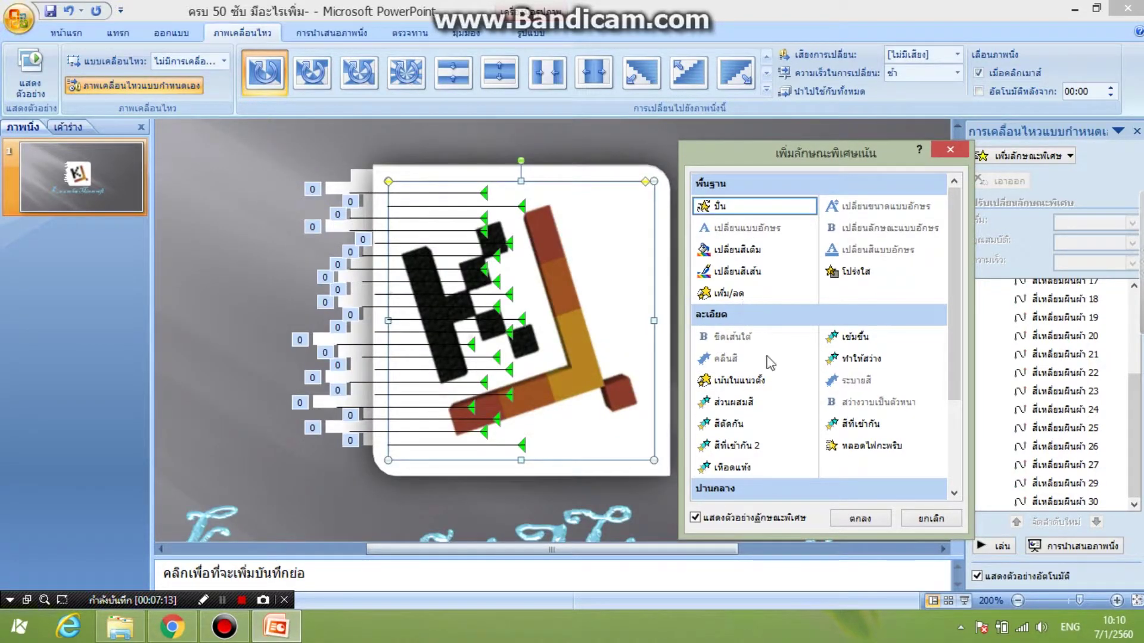
scroll(785, 384, "down", 1)
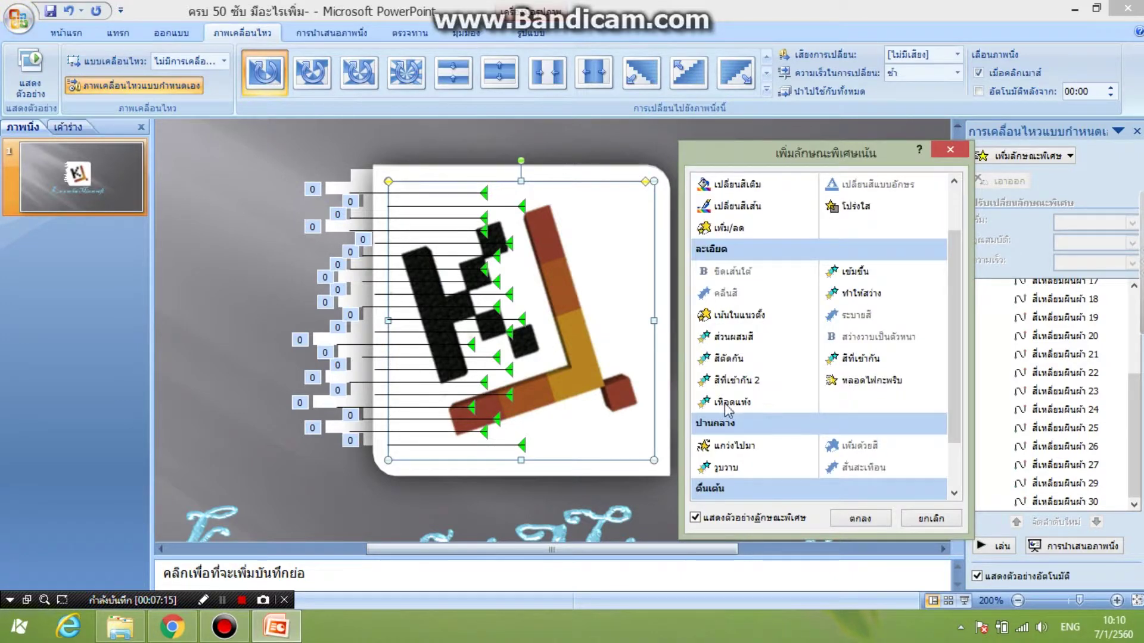
left_click(726, 405)
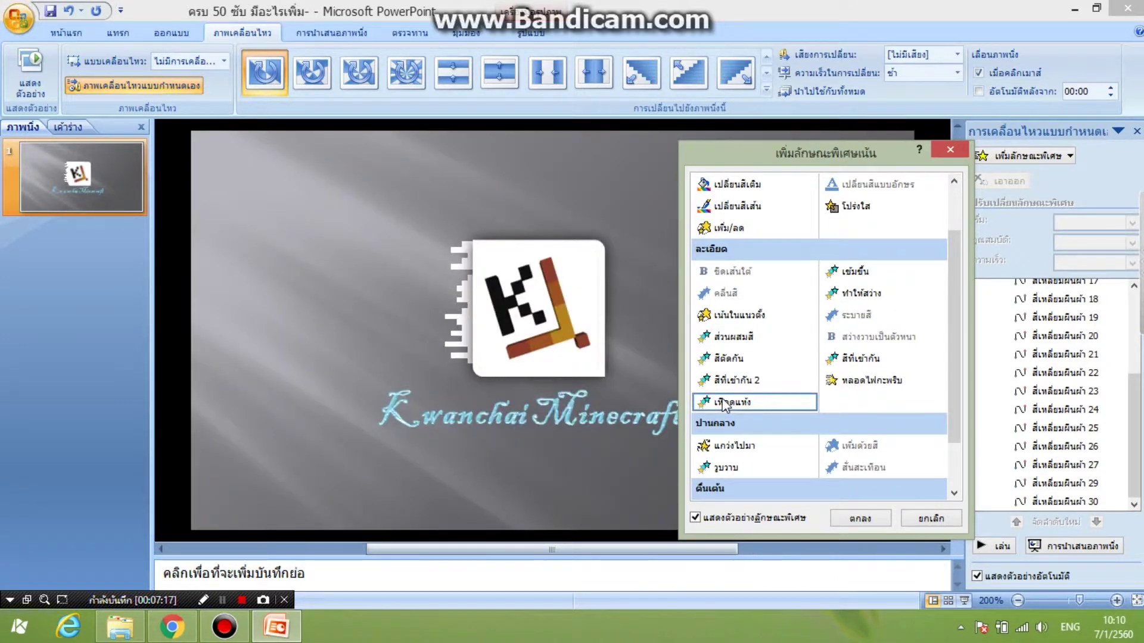
scroll(825, 402, "down", 1)
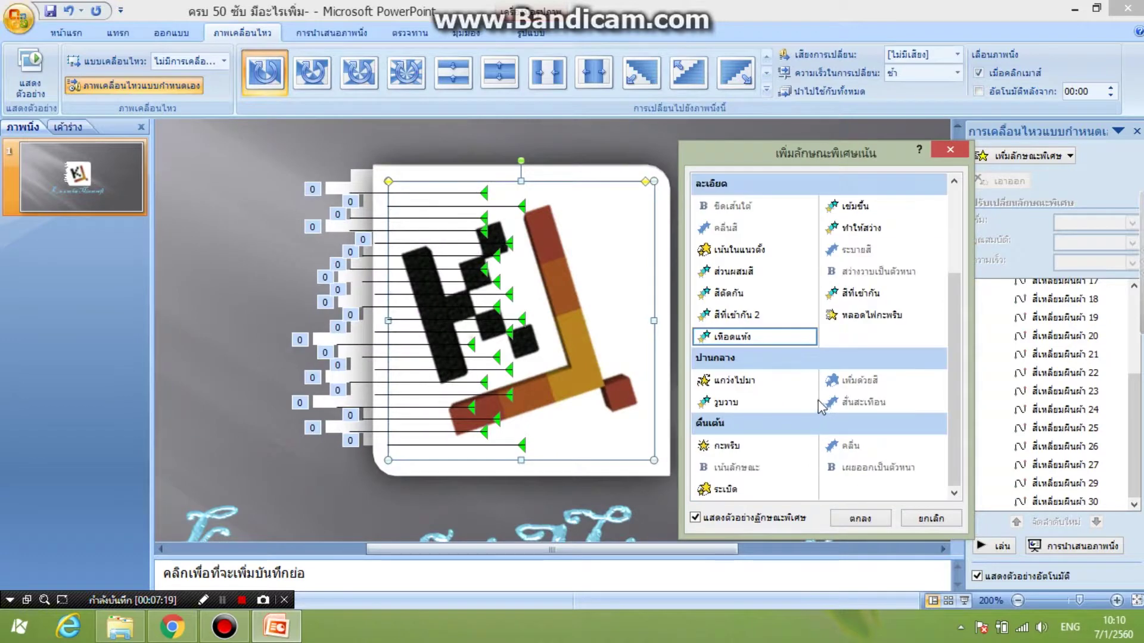
Step: Try วูบวาบ, กะพริบ, ระเบิด and แกว่งไปมา, then apply หลอดไฟกะพริบ to the logo
left_click(727, 404)
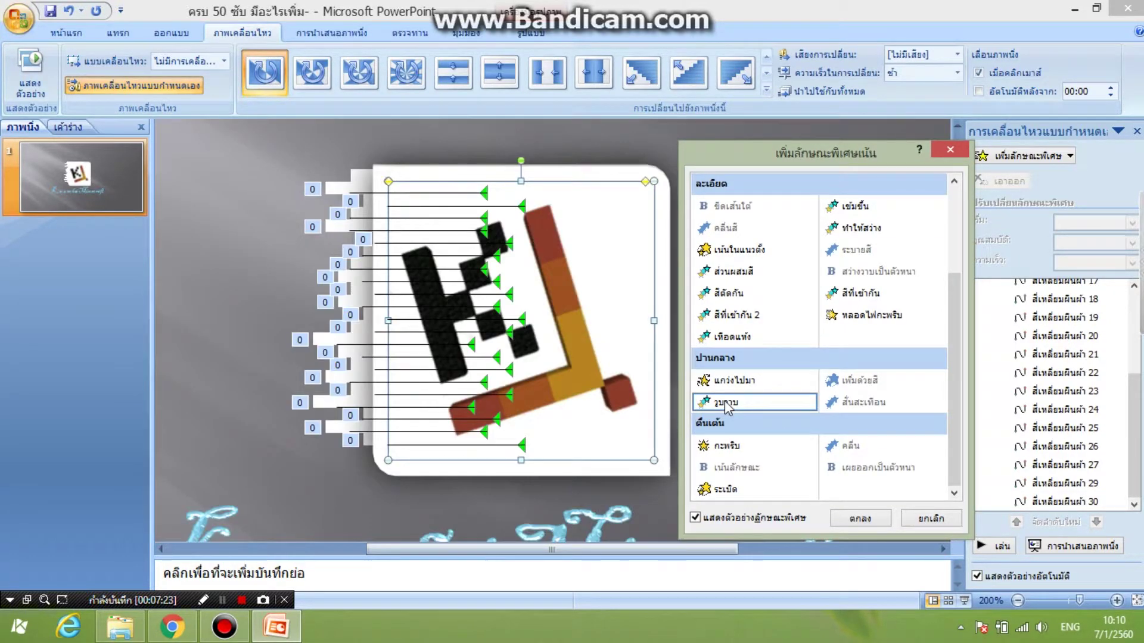
left_click(703, 451)
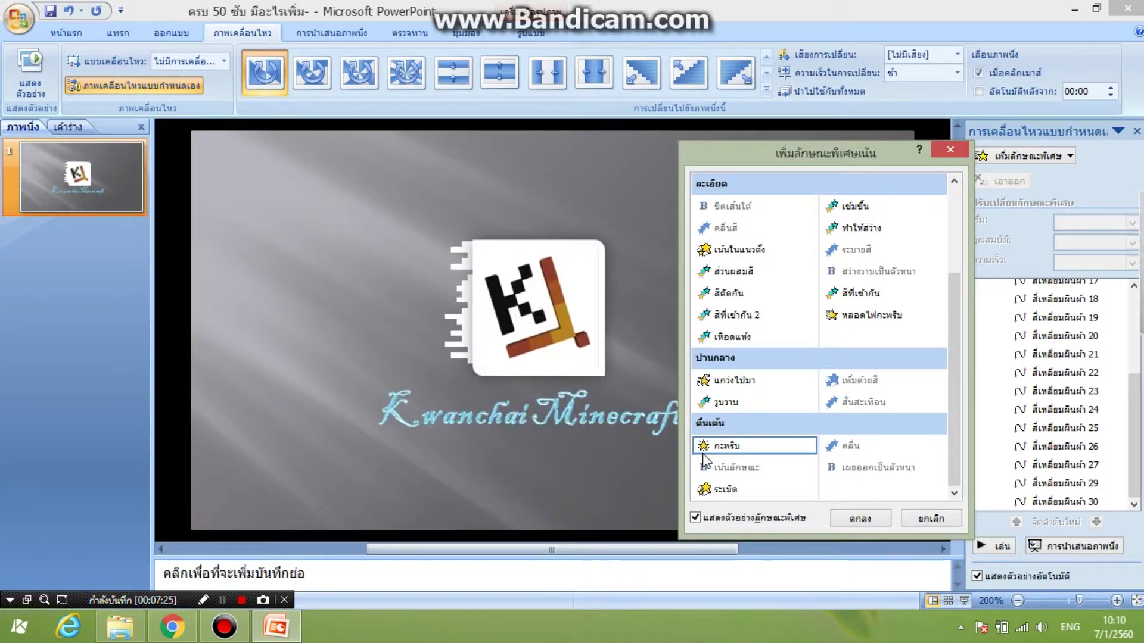
left_click(727, 490)
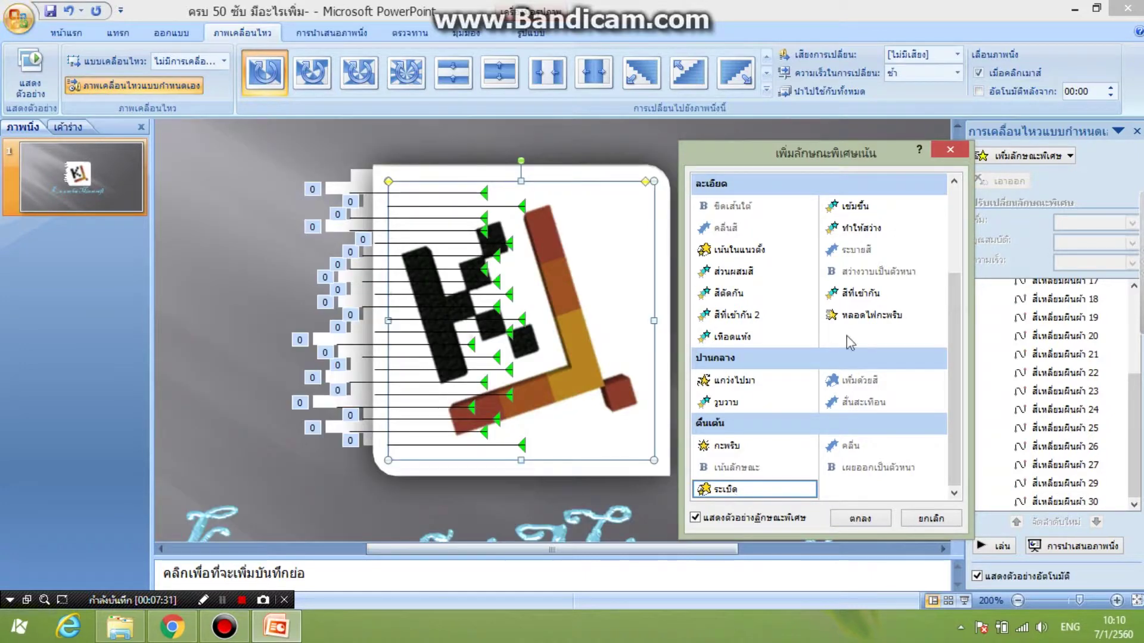
left_click(732, 404)
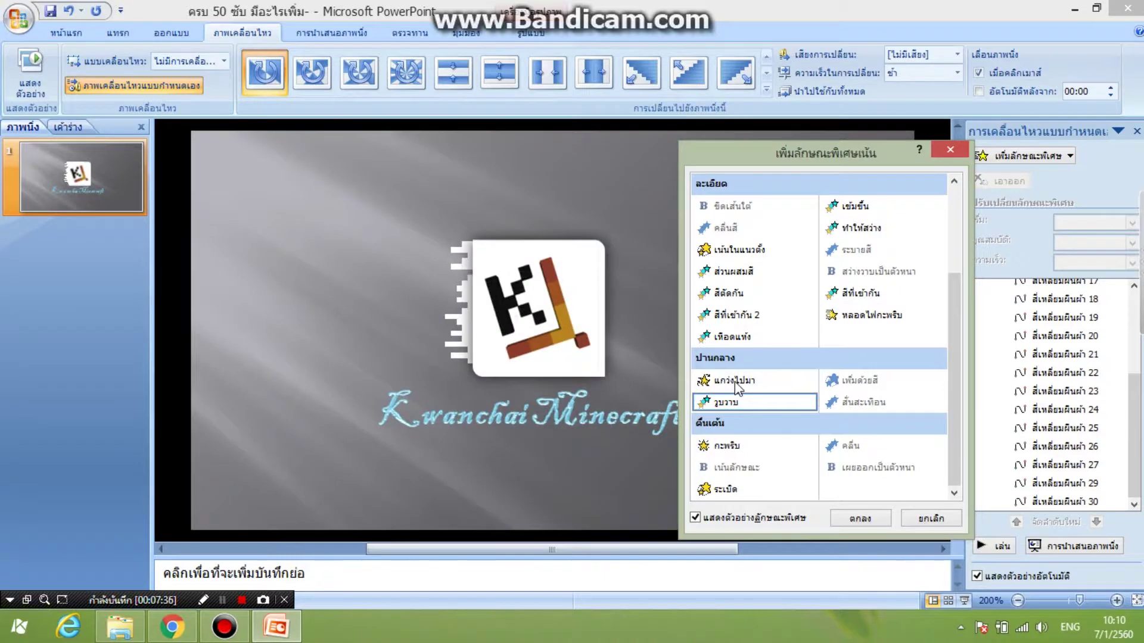
left_click(736, 384)
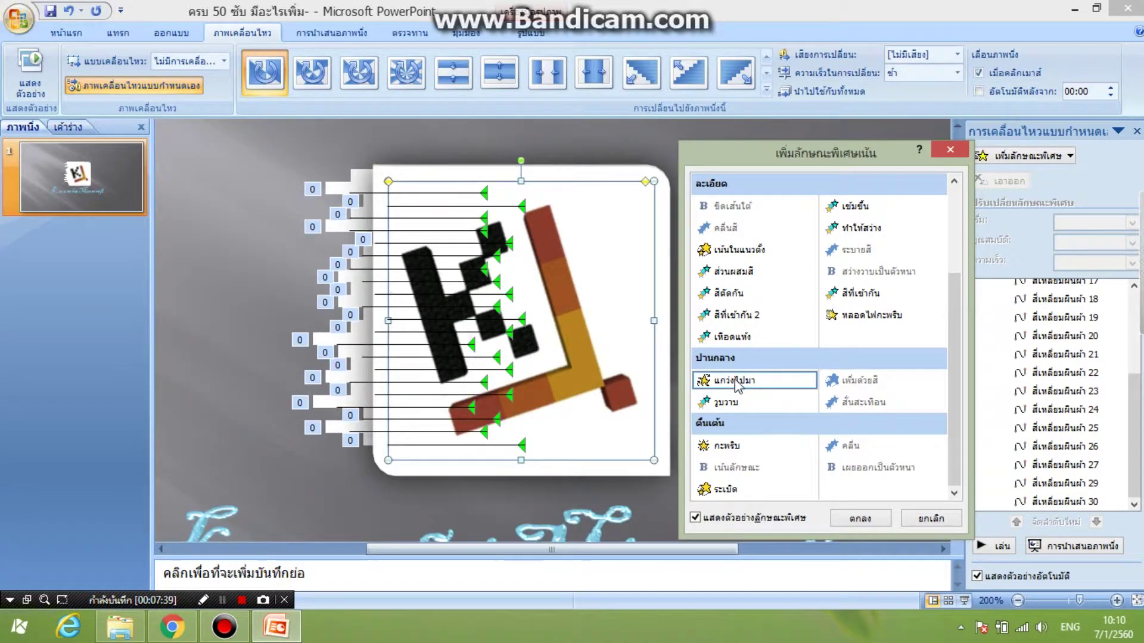
left_click(753, 404)
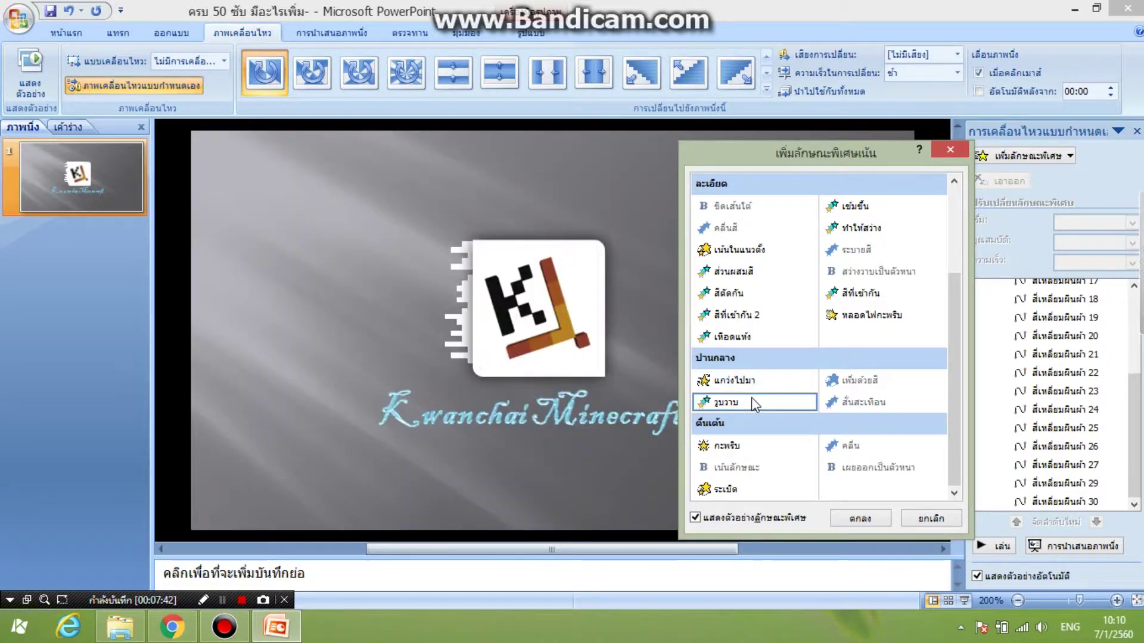
left_click(881, 313)
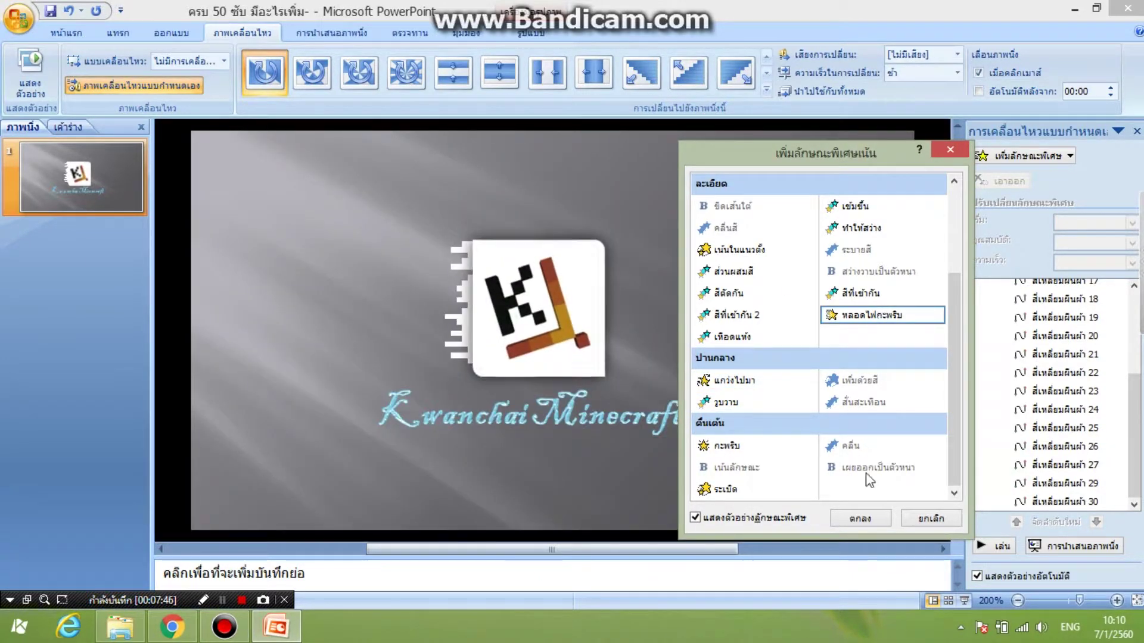
left_click(846, 519)
Step: Set Picture 2's flicker to start With Previous at 0.5 seconds, repeating until slide end
left_click(1131, 262)
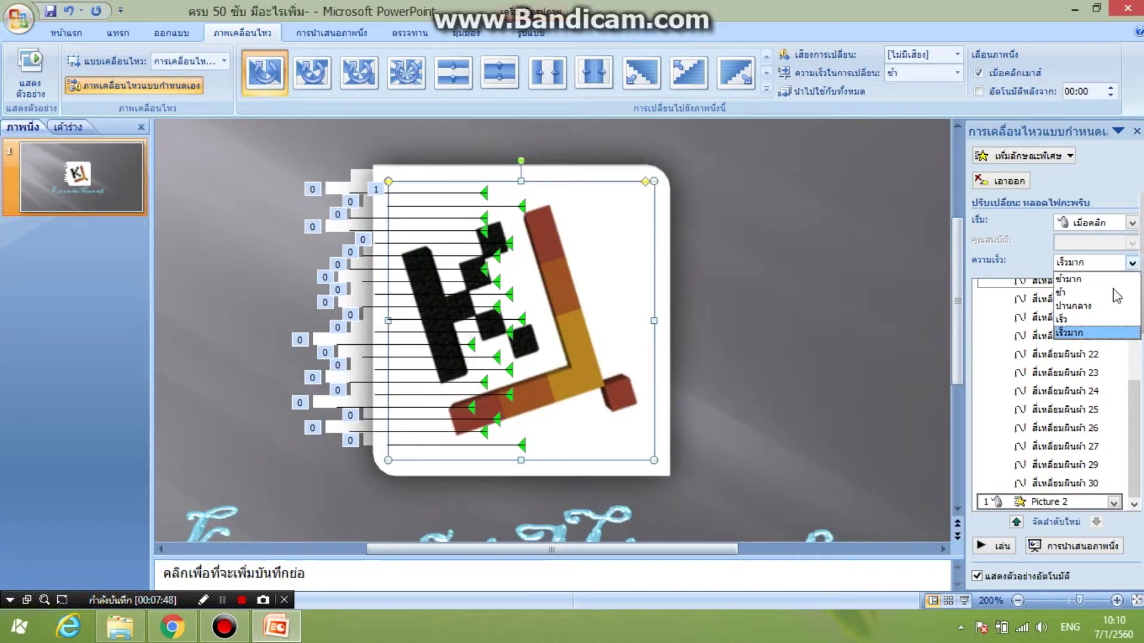
left_click(1090, 332)
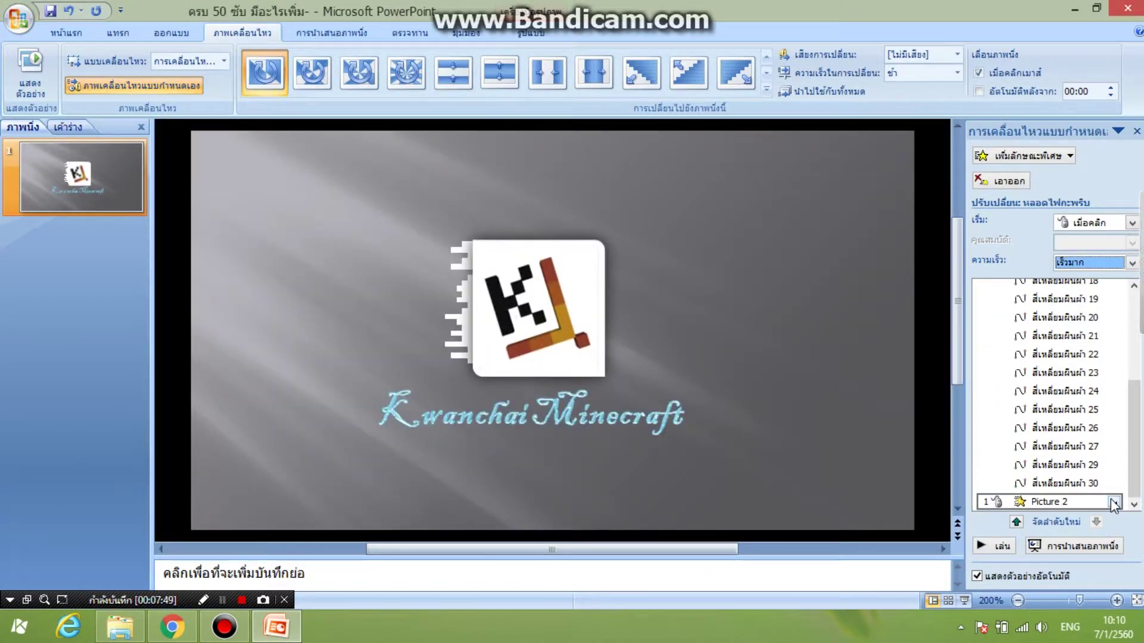
left_click(1113, 502)
left_click(1093, 445)
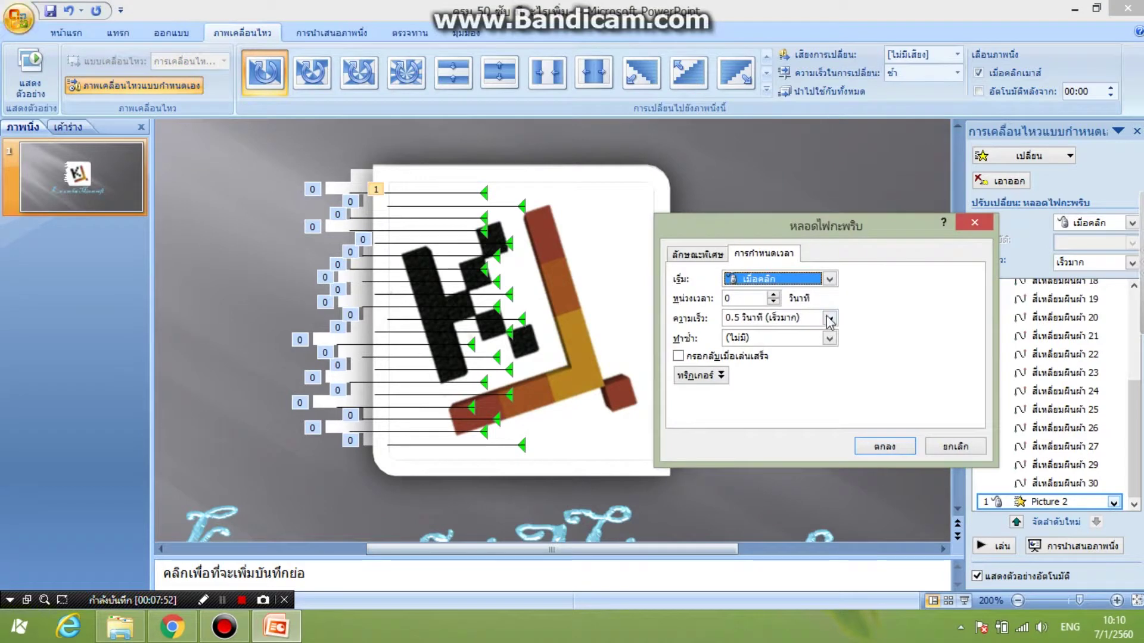
left_click(829, 279)
left_click(822, 301)
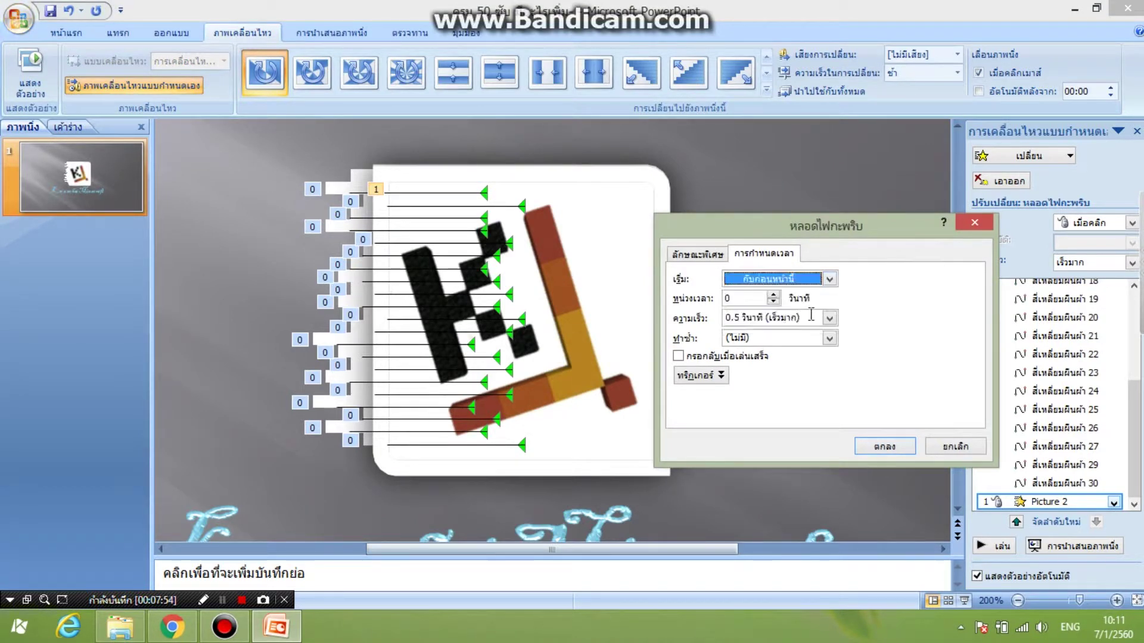
left_click(829, 317)
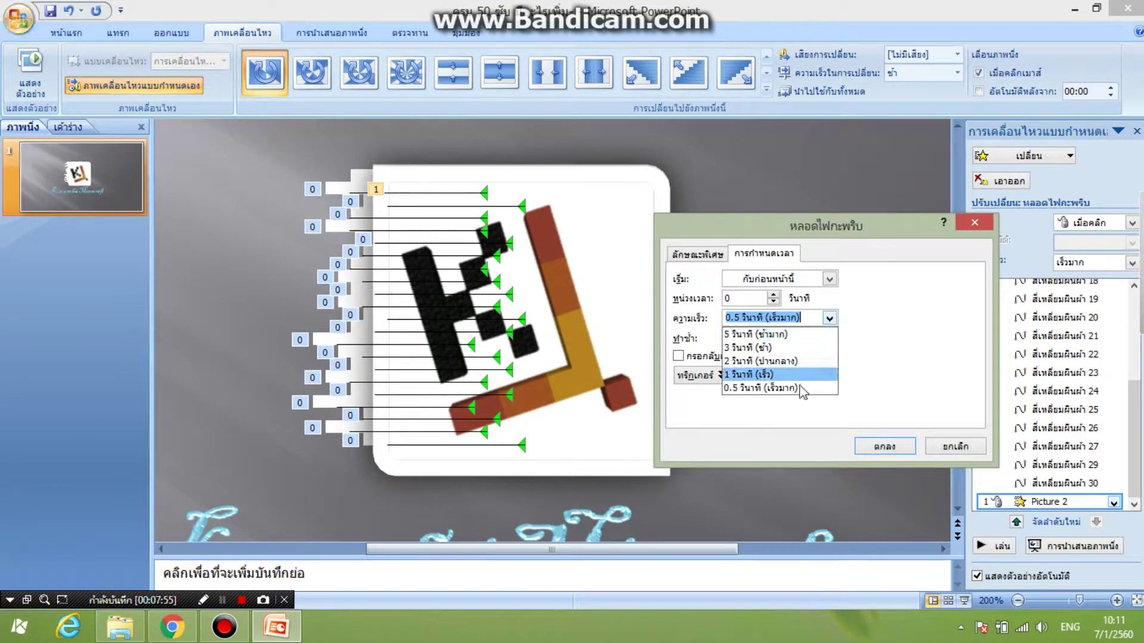
left_click(798, 388)
left_click(829, 338)
left_click(768, 435)
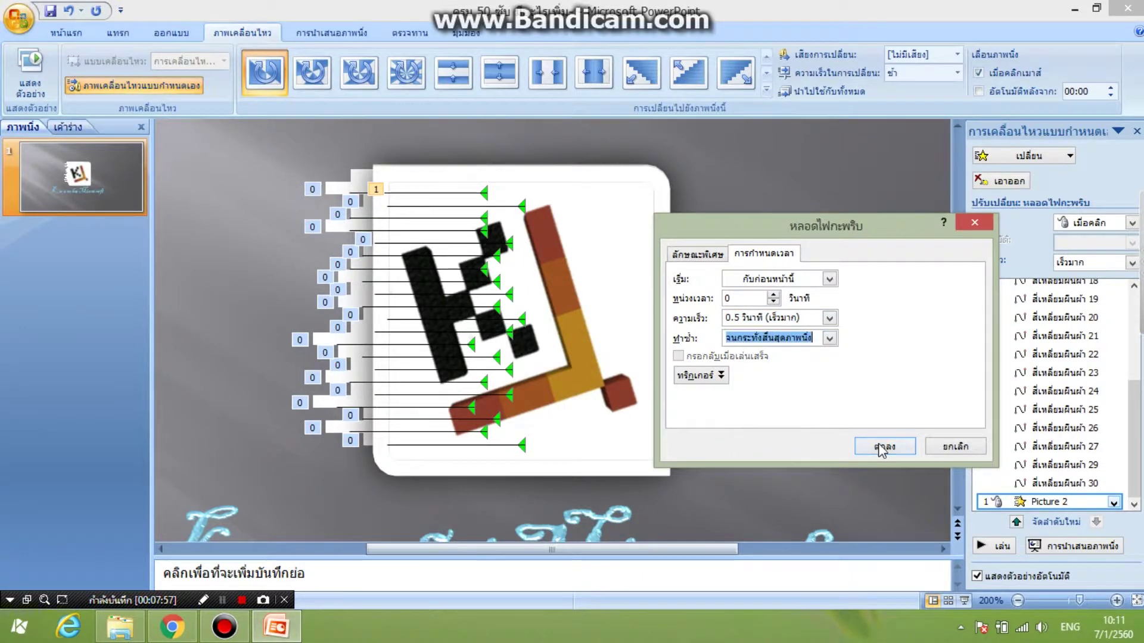
left_click(884, 447)
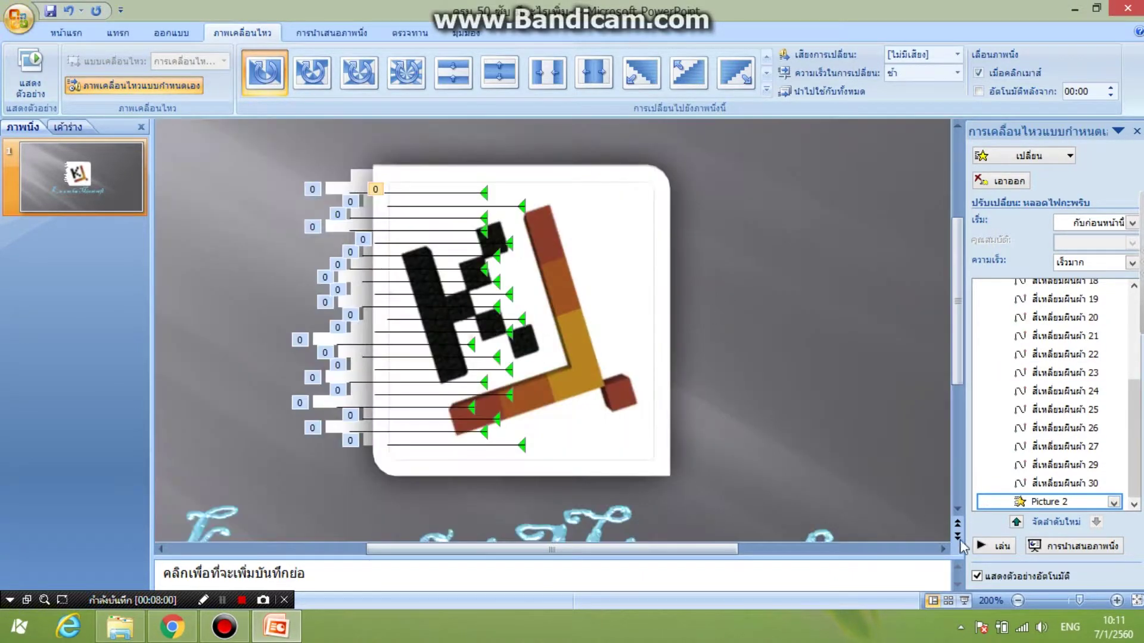
Step: Preview the slide, then change the flicker speed to 0.4 seconds
left_click(993, 547)
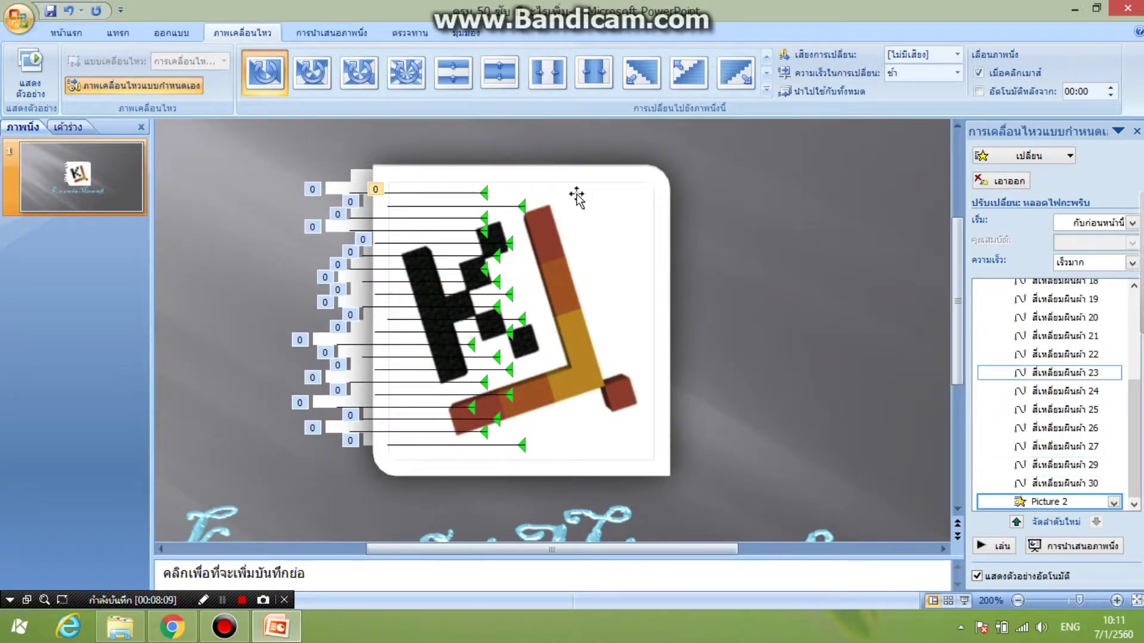
left_click(1113, 503)
left_click(1043, 445)
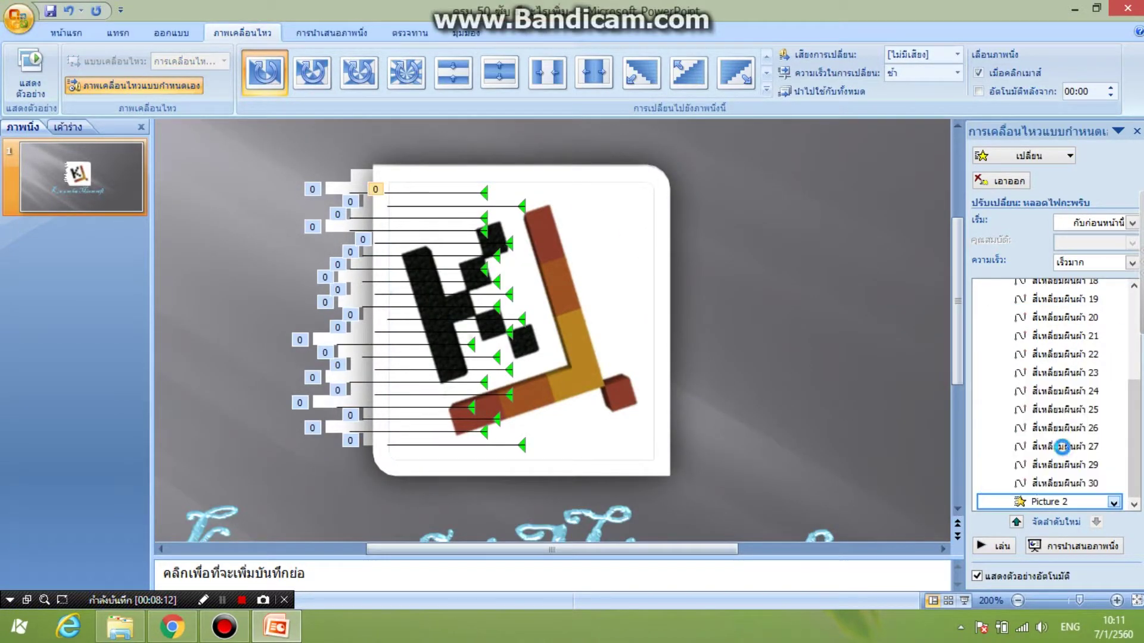
left_click(811, 315)
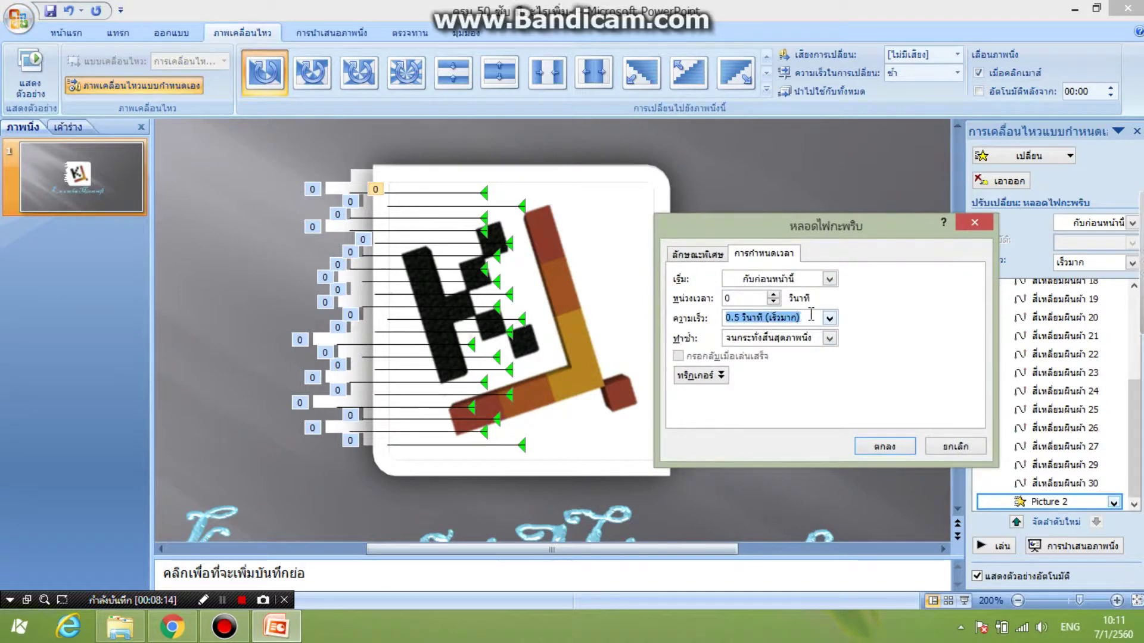
type("0.4")
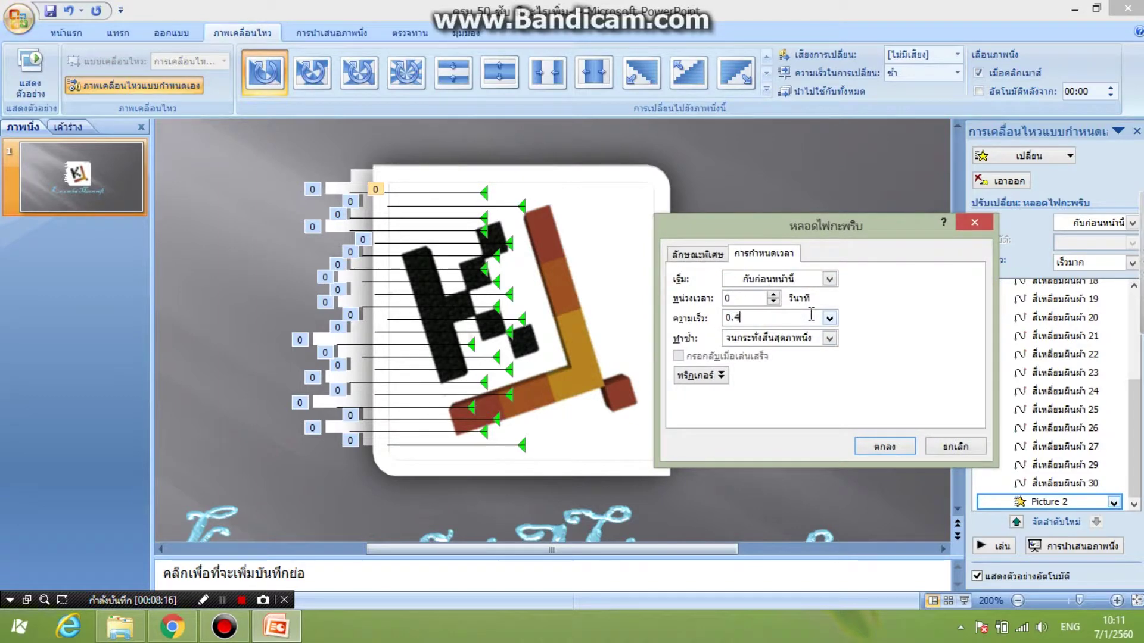
left_click(885, 447)
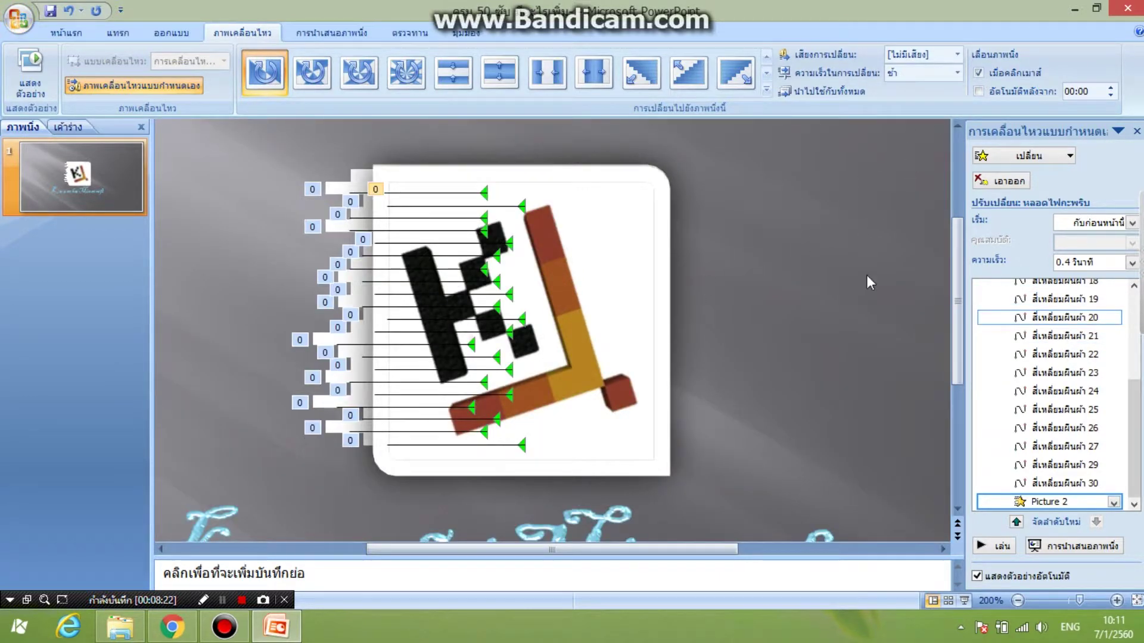
scroll(845, 399, "up", 1)
scroll(837, 393, "down", 1)
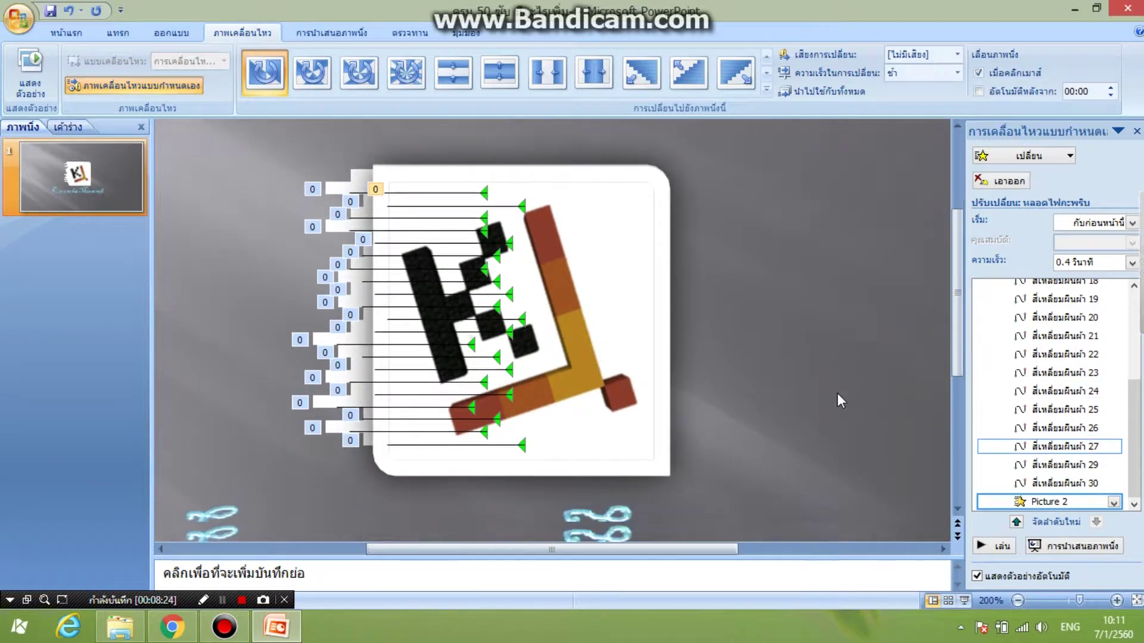
scroll(838, 393, "down", 2)
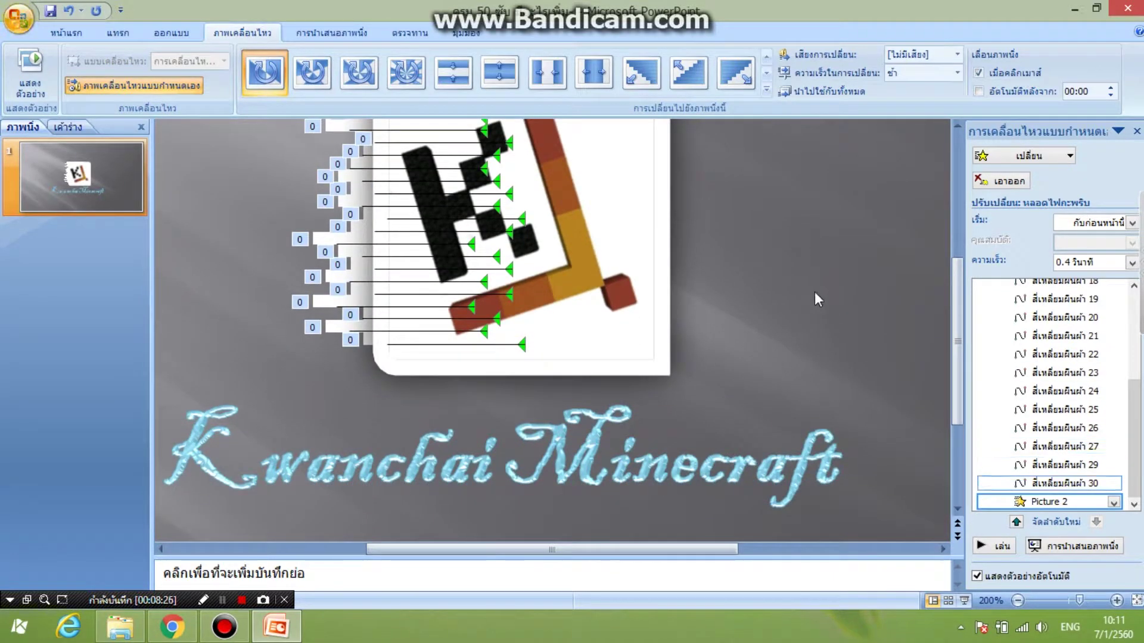
Step: Select the Kwanchai Minecraft title and open the full list of emphasis effects
left_click(843, 465)
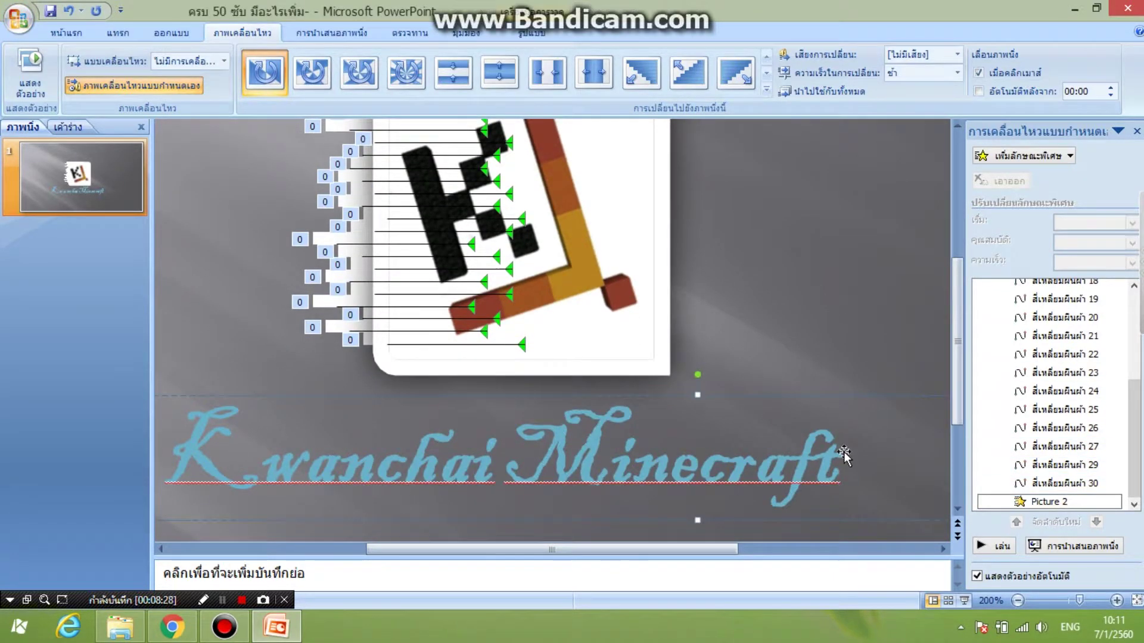
left_click(838, 457)
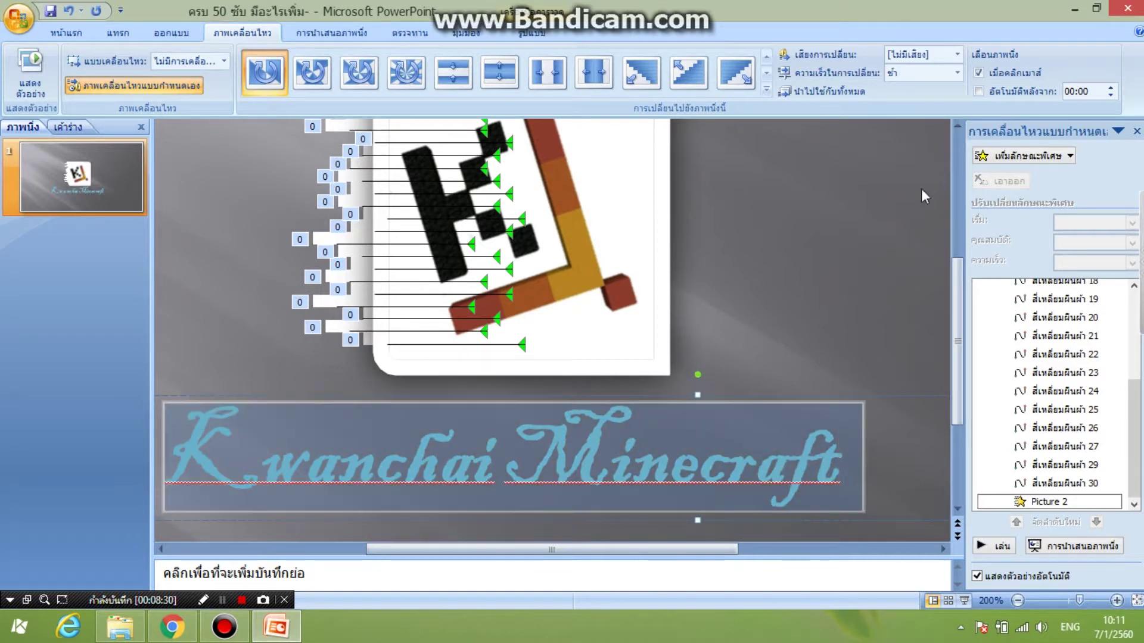
left_click(1022, 156)
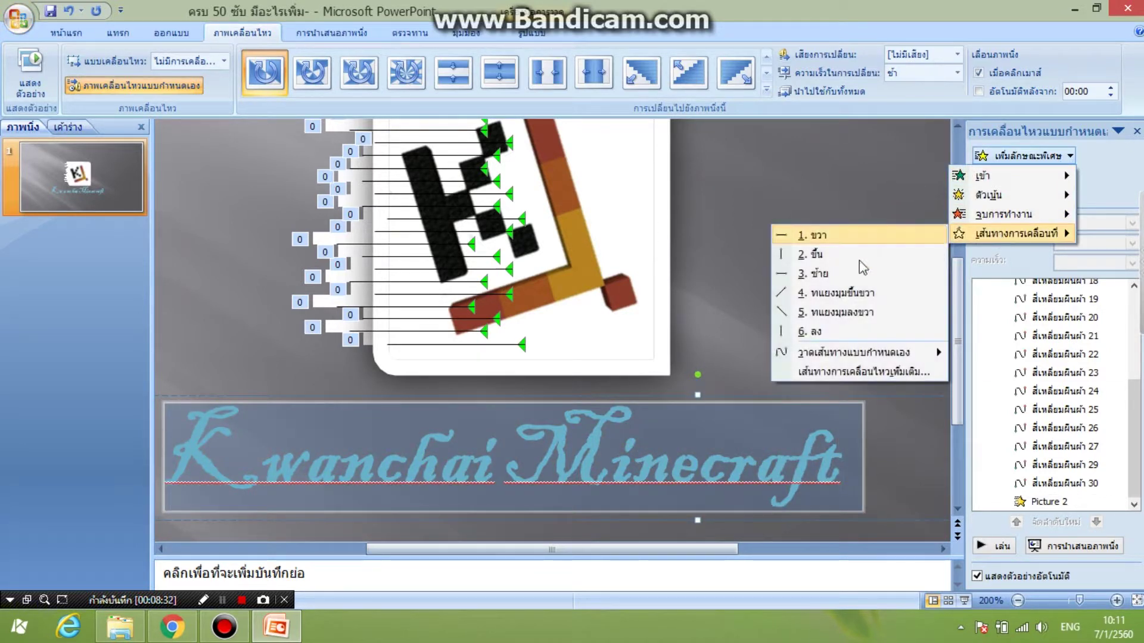
mouse_move(1010, 194)
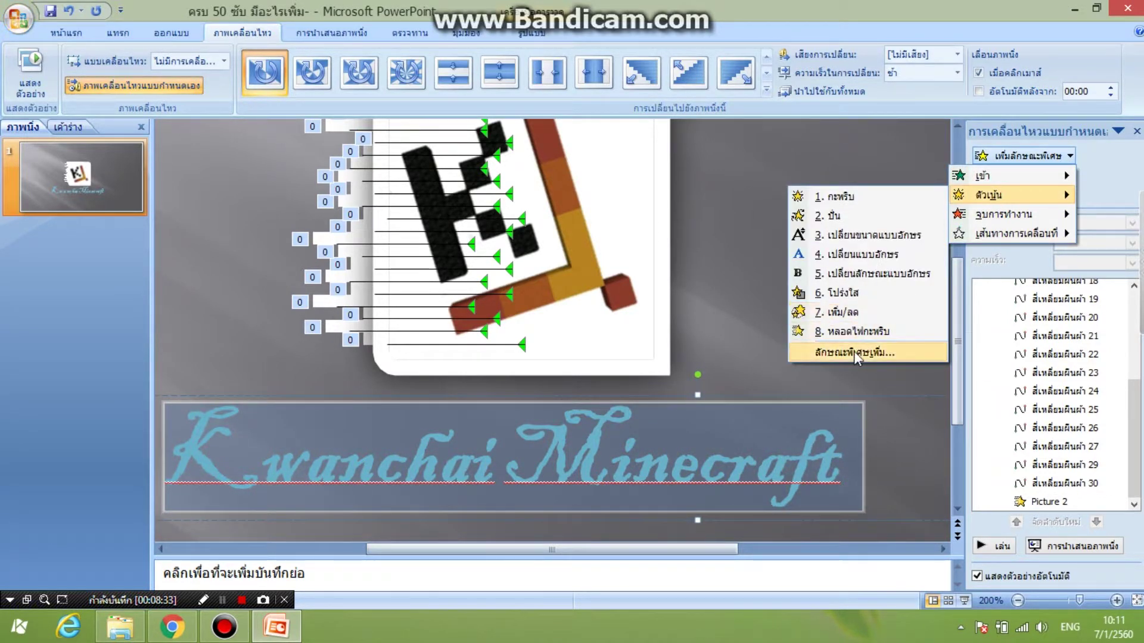
left_click(856, 355)
left_click(225, 601)
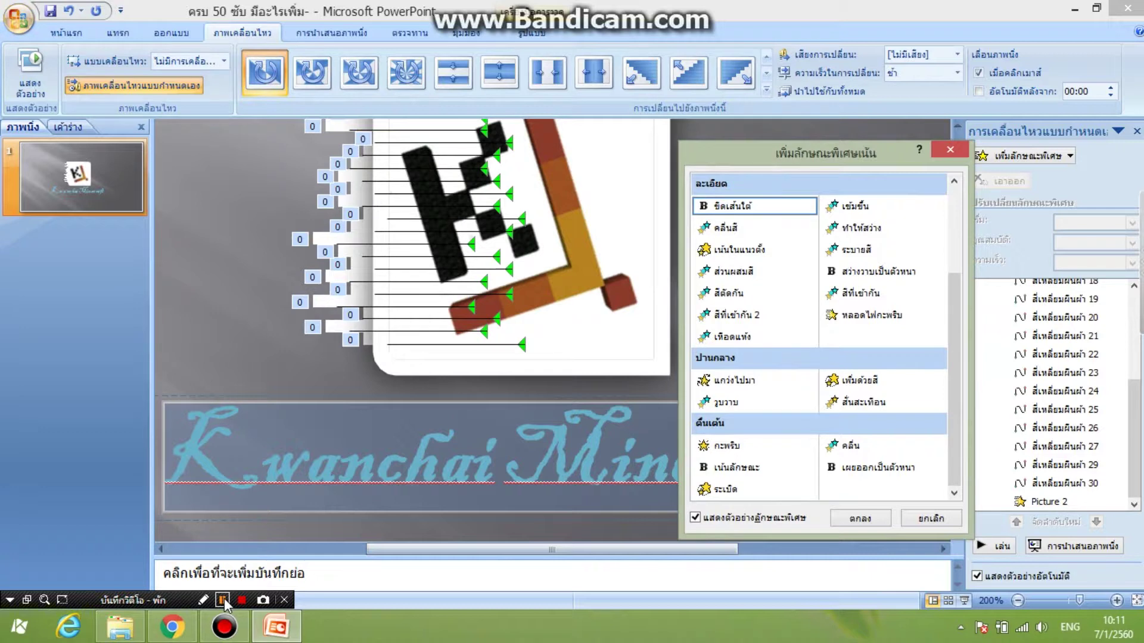
left_click(225, 600)
Step: Apply the คลื่น (Wave) emphasis to the title and set it to Very Fast
left_click(856, 468)
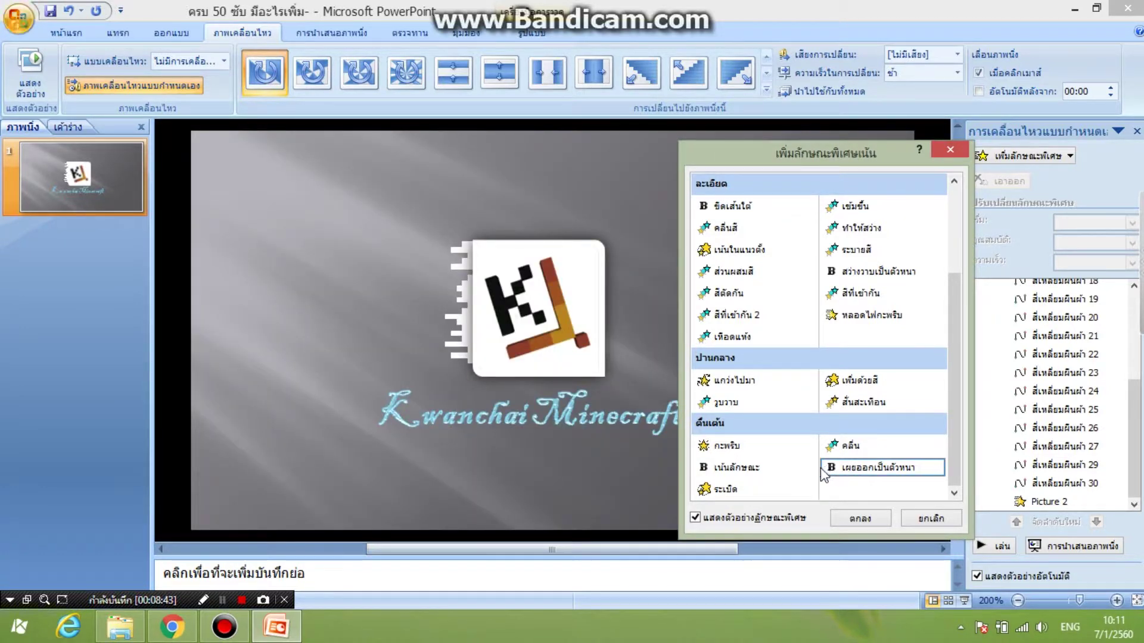
left_click(223, 601)
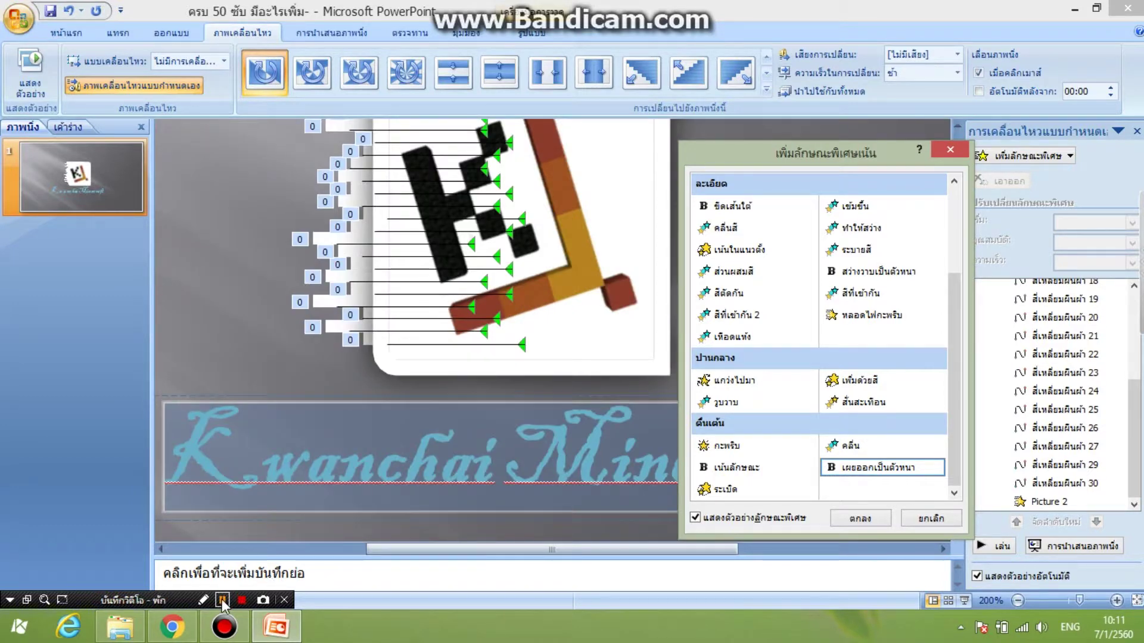
left_click(223, 600)
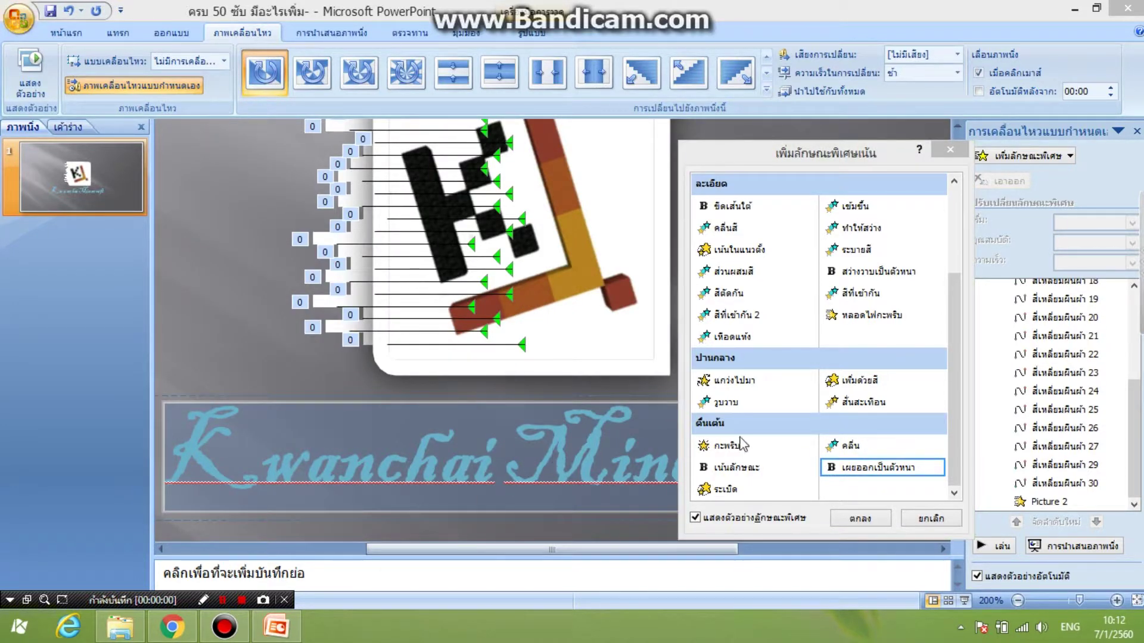
left_click(852, 445)
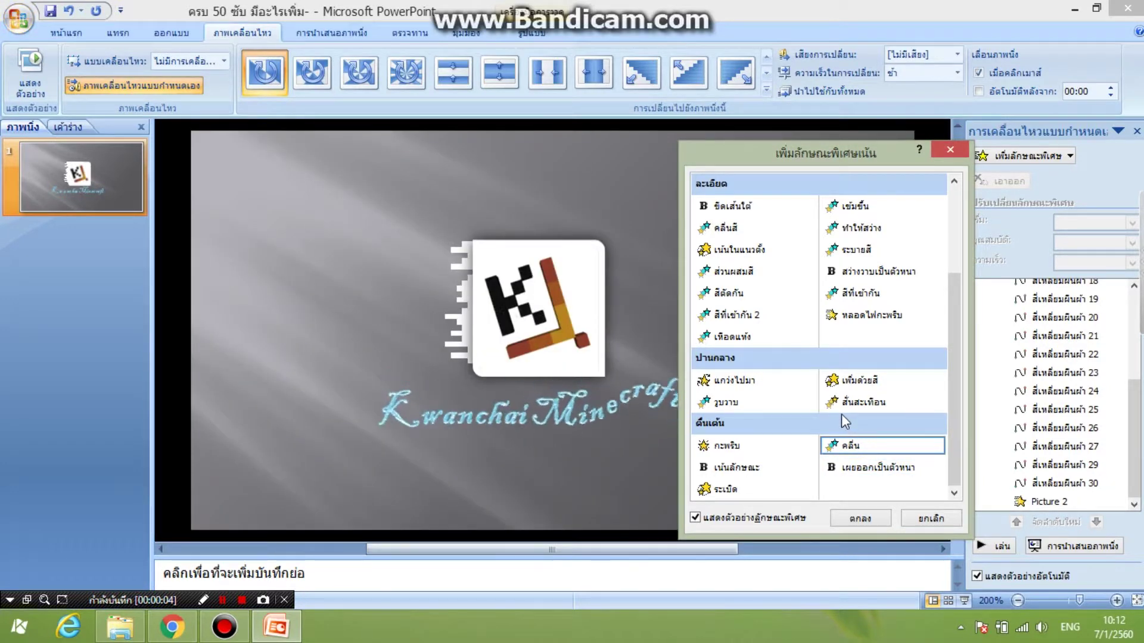
left_click(850, 518)
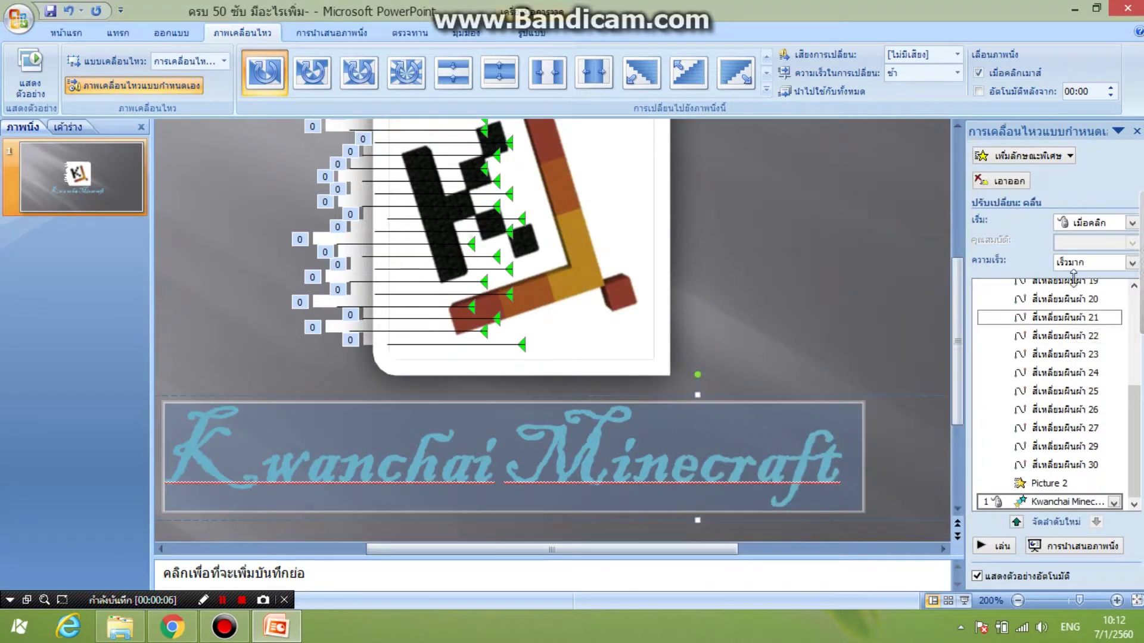
left_click(1131, 262)
left_click(1082, 333)
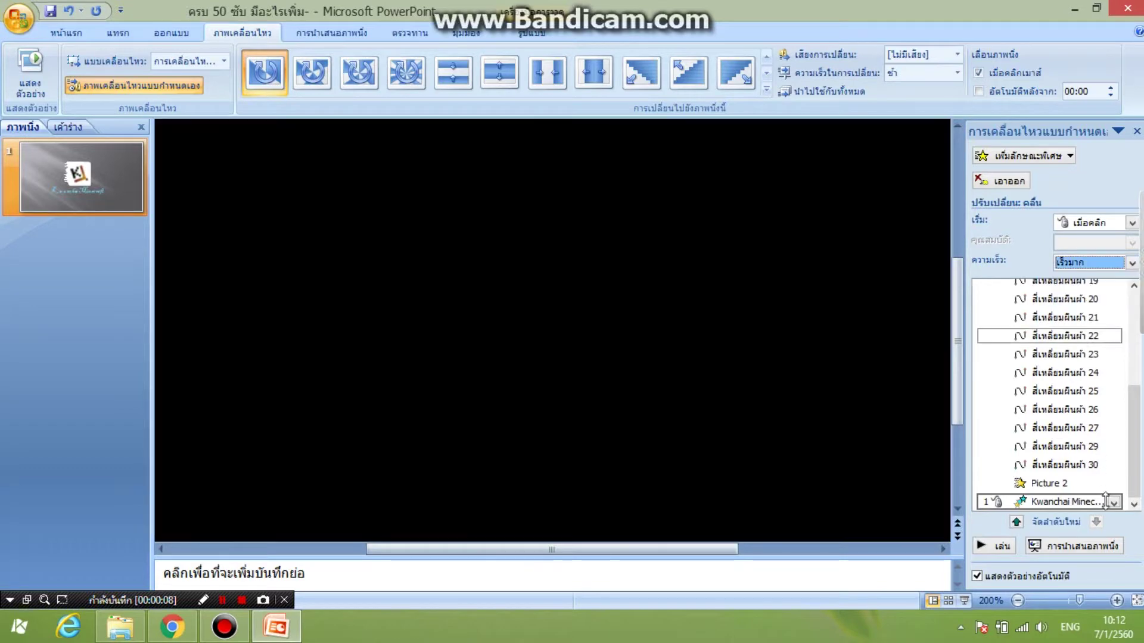
Step: Set the title's Wave to start With Previous, run 1 second, and repeat until slide end
left_click(1114, 502)
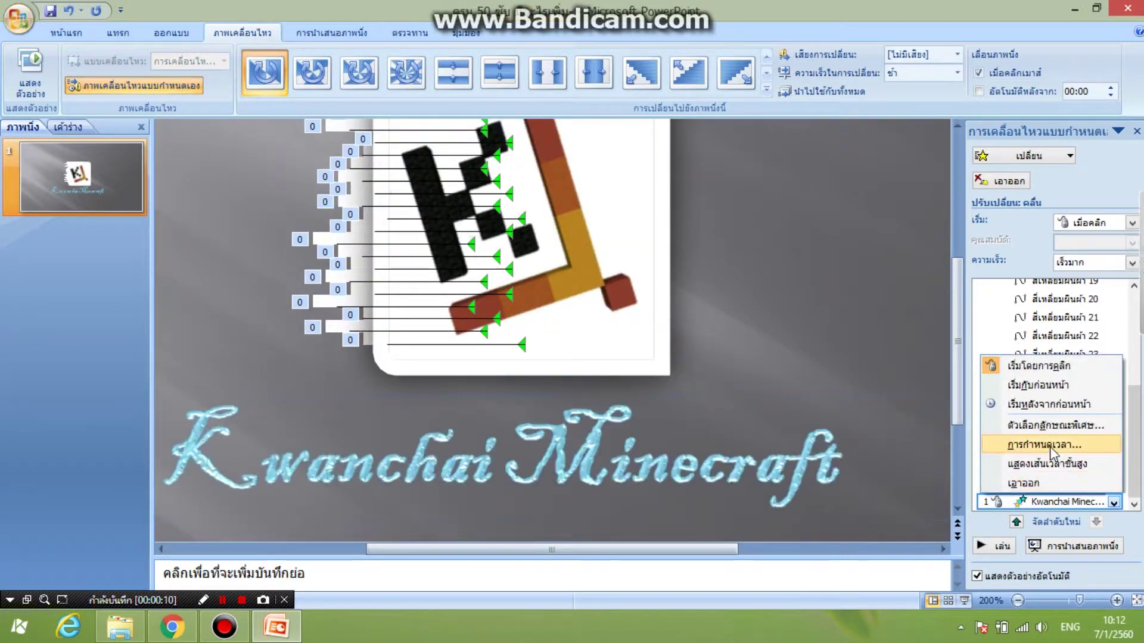
left_click(1048, 444)
left_click(829, 279)
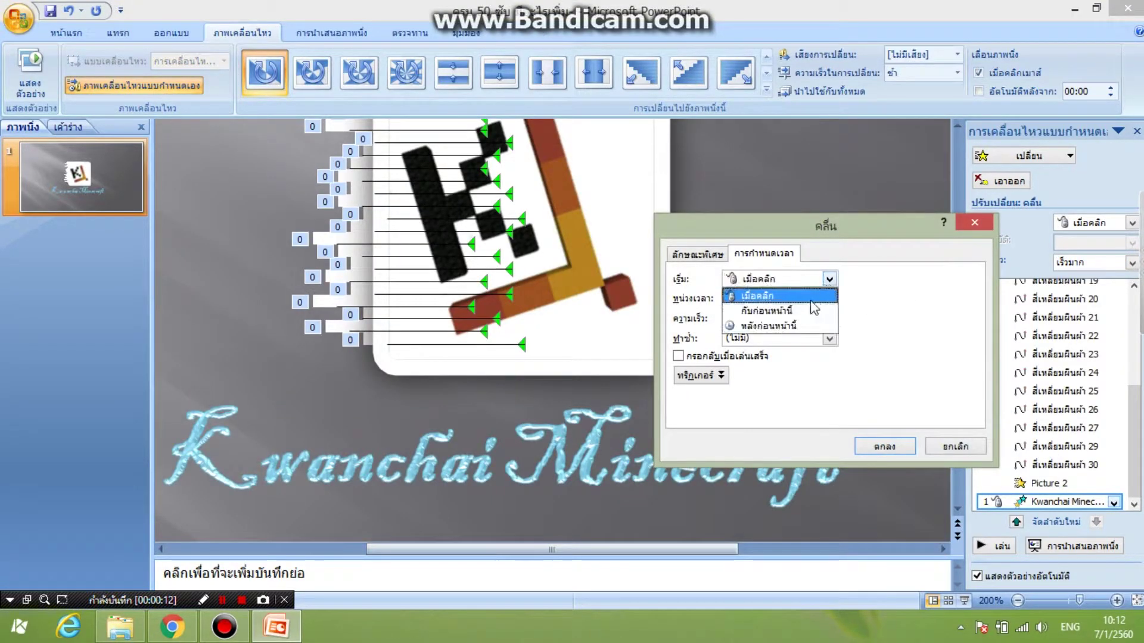
left_click(769, 309)
left_click(829, 337)
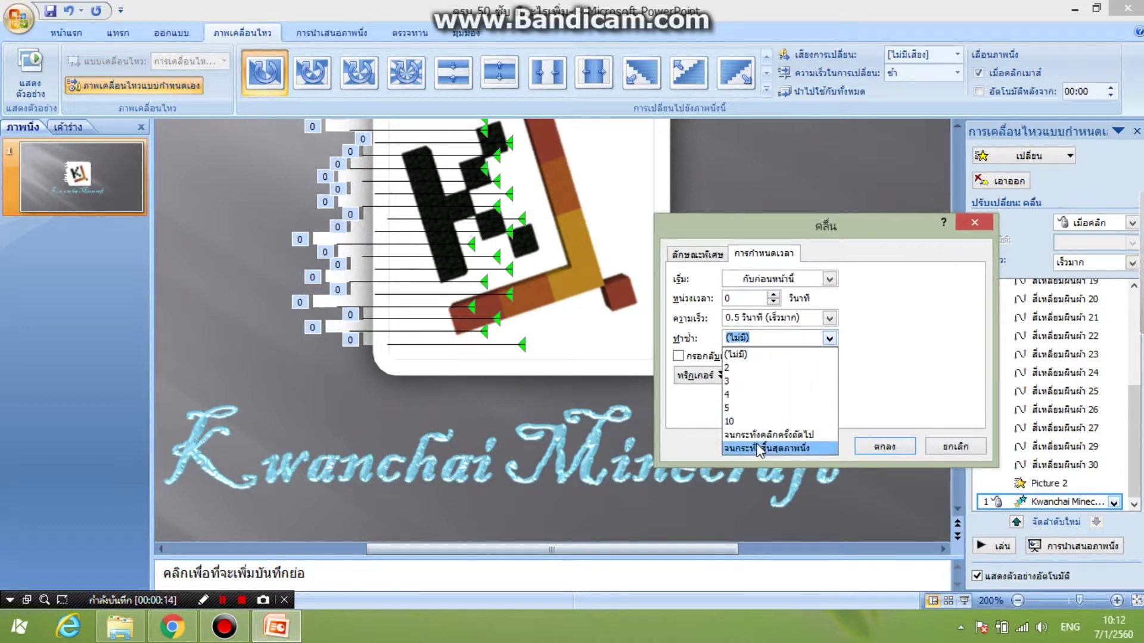
left_click(765, 448)
left_click(830, 319)
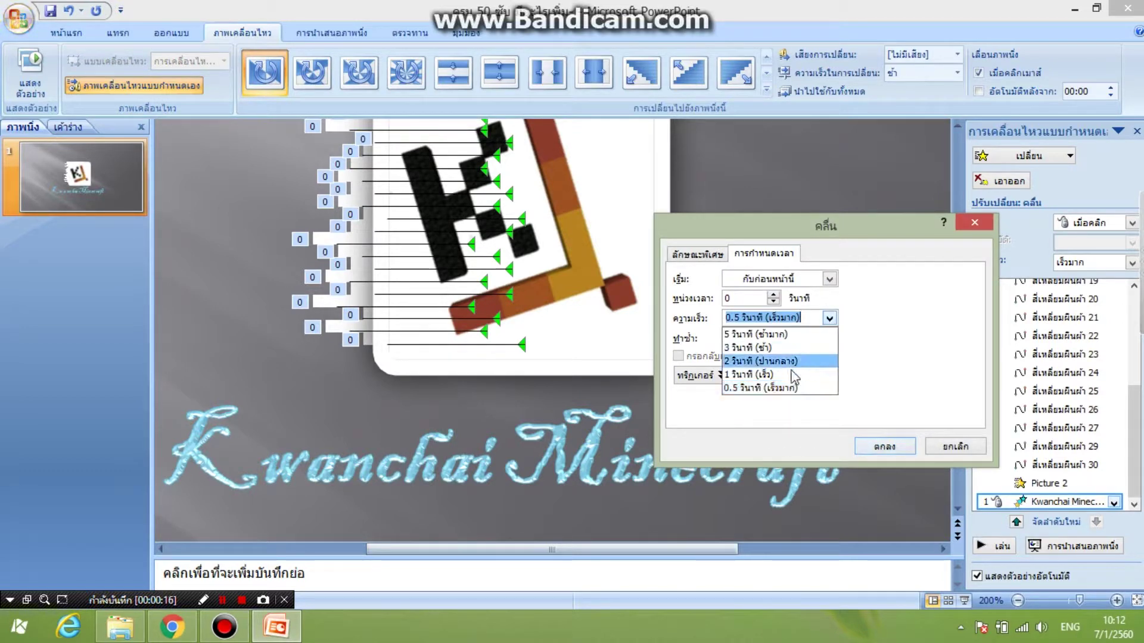
left_click(795, 374)
left_click(868, 440)
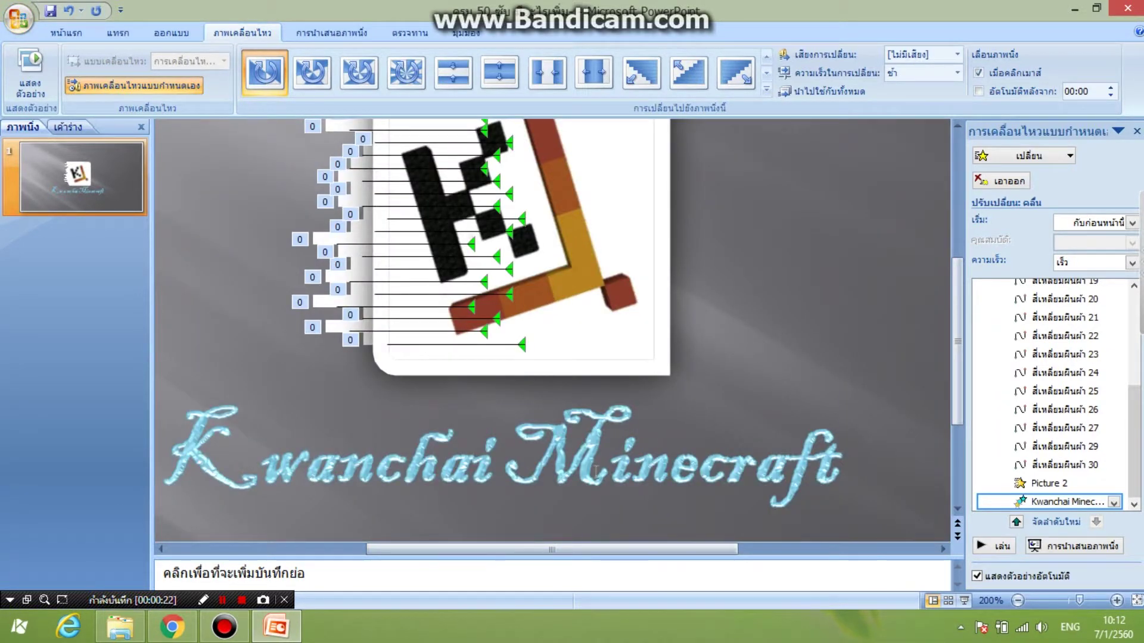
Step: Zoom out to 100% and step through the title and logo animation entries
left_click(596, 470)
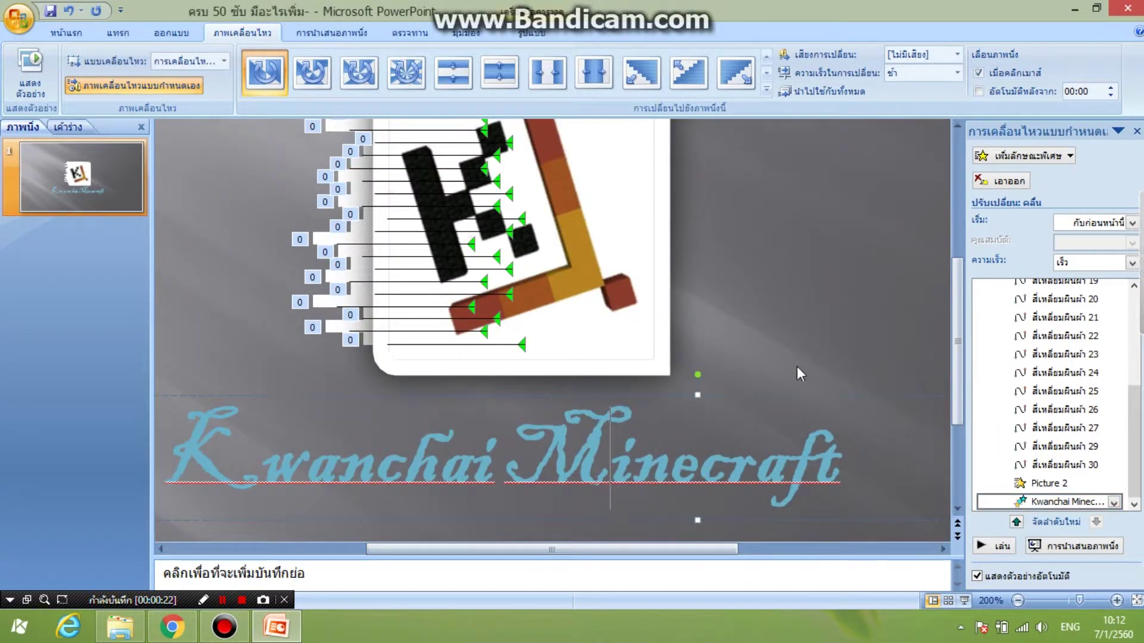
scroll(826, 345, "down", 1)
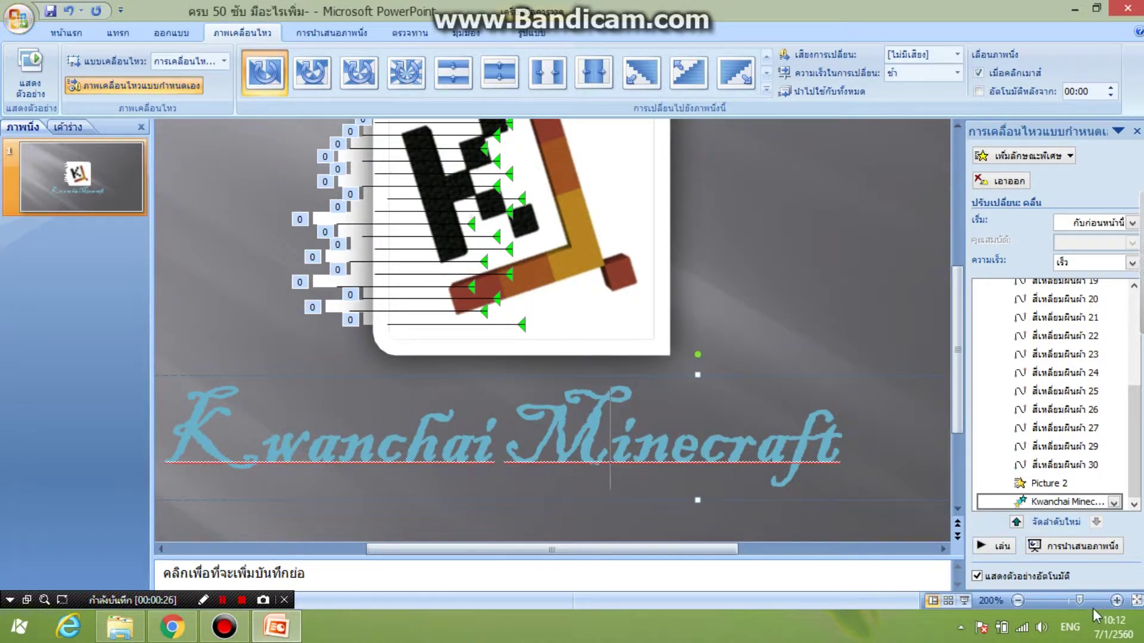
left_click_drag(1072, 601, 1066, 602)
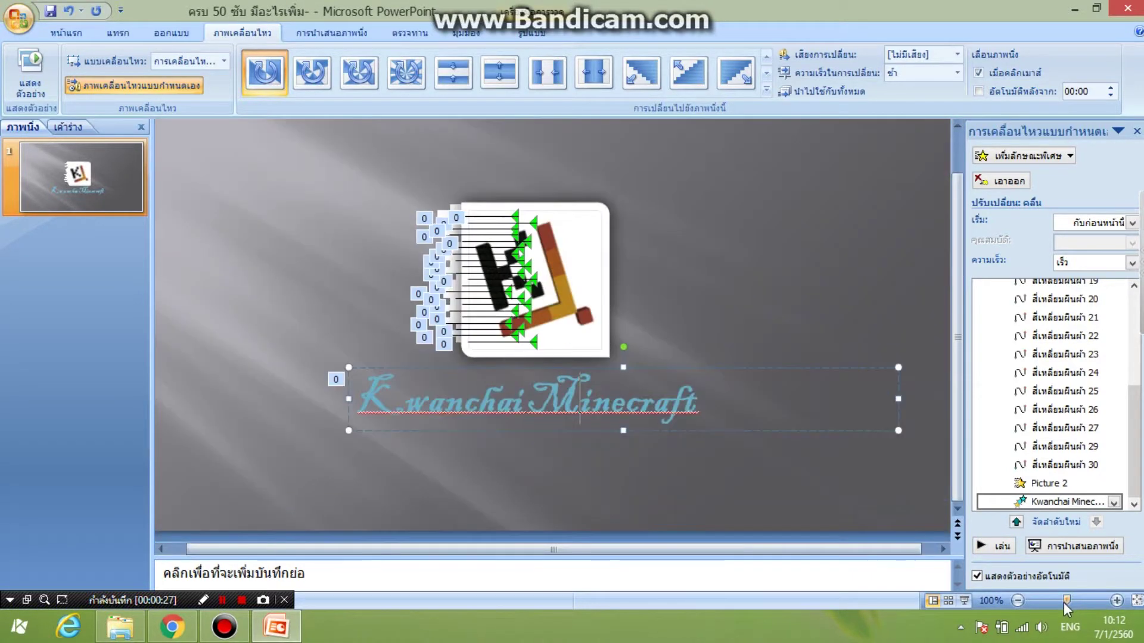
left_click(674, 322)
left_click(1071, 502)
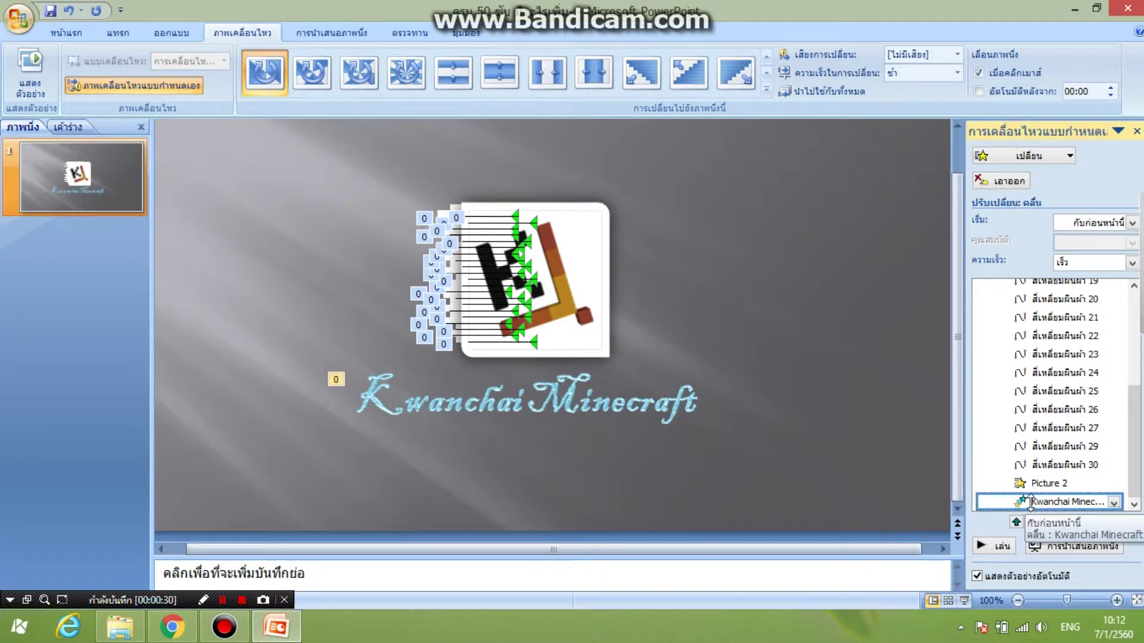
left_click(335, 381)
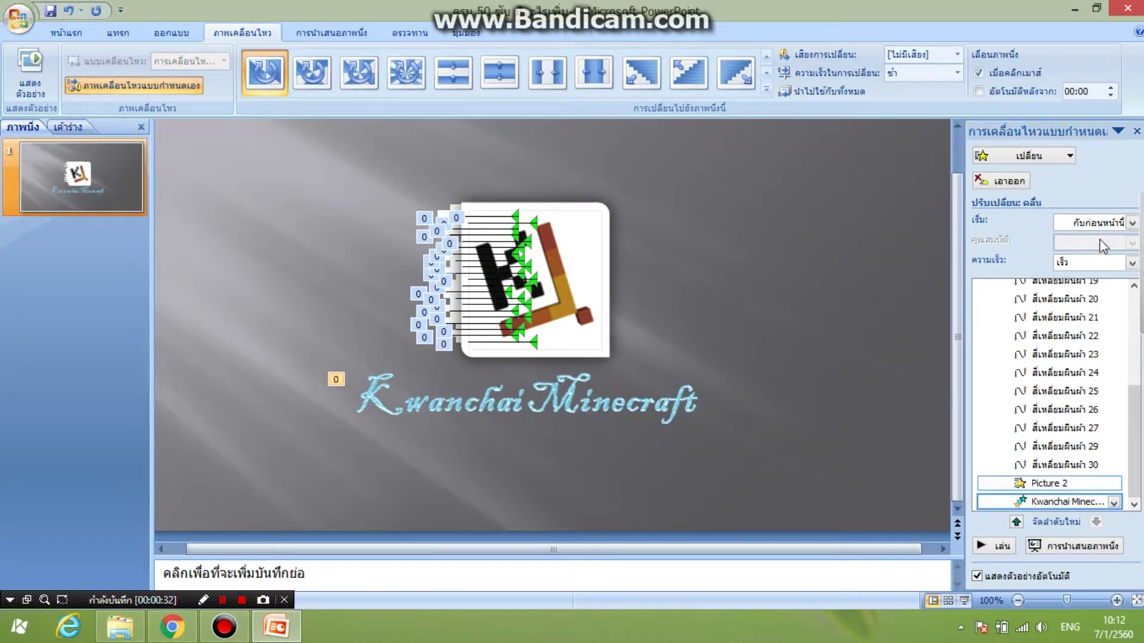
key("Tab")
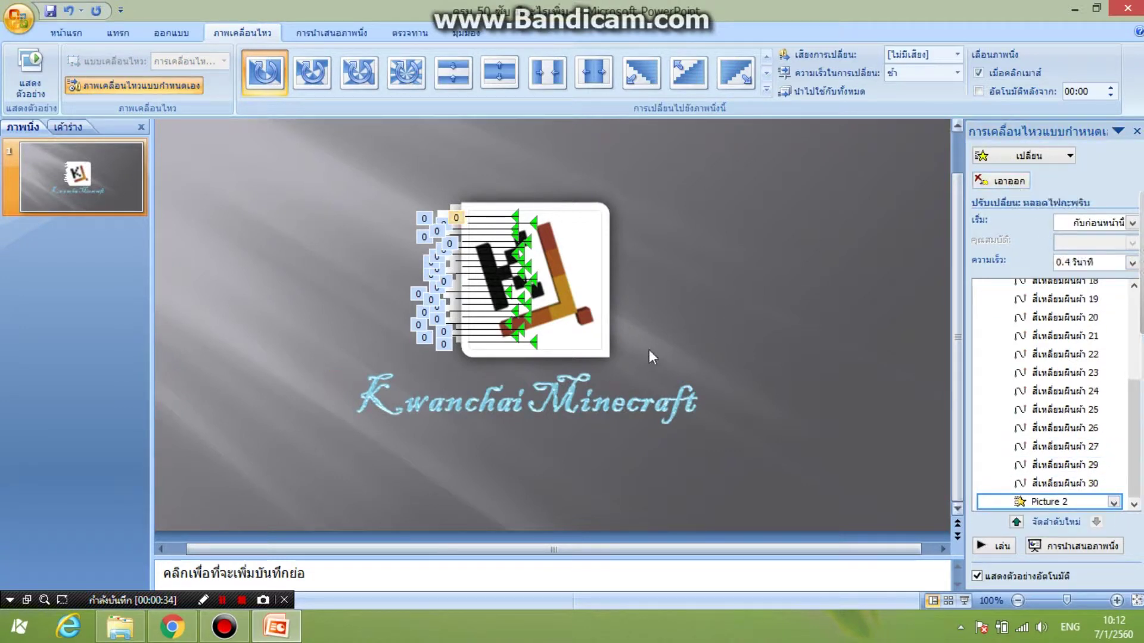
left_click(706, 397)
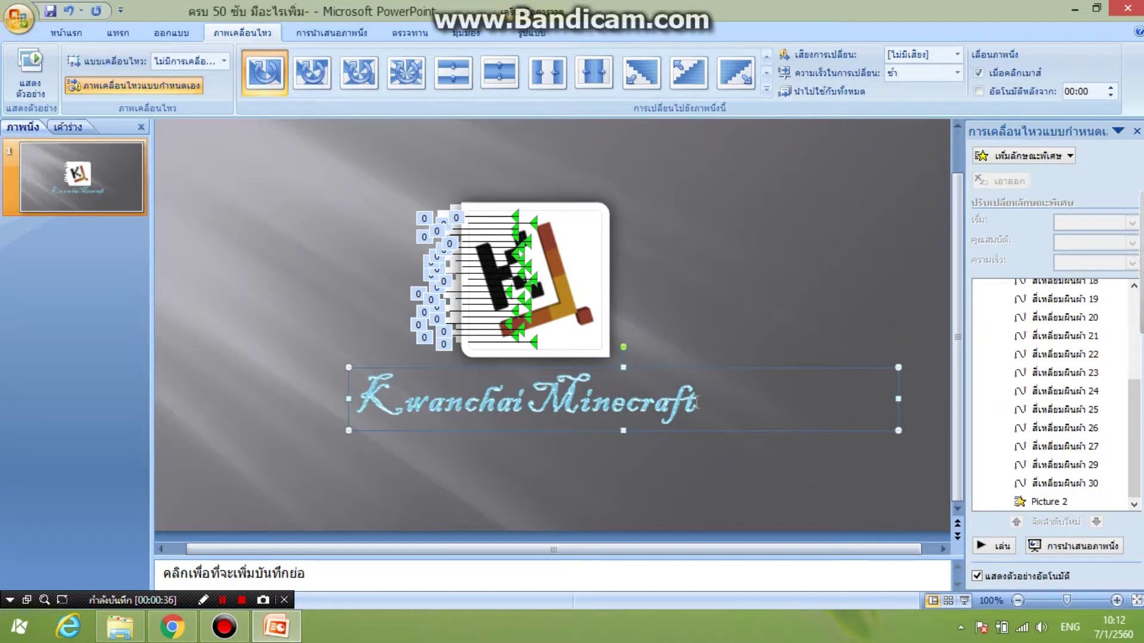
Step: Select the Kwanchai Minecraft title, preview a few emphasis effects, and add ทำให้สว่าง (Brighten)
left_click_drag(697, 403, 358, 400)
left_click(1023, 155)
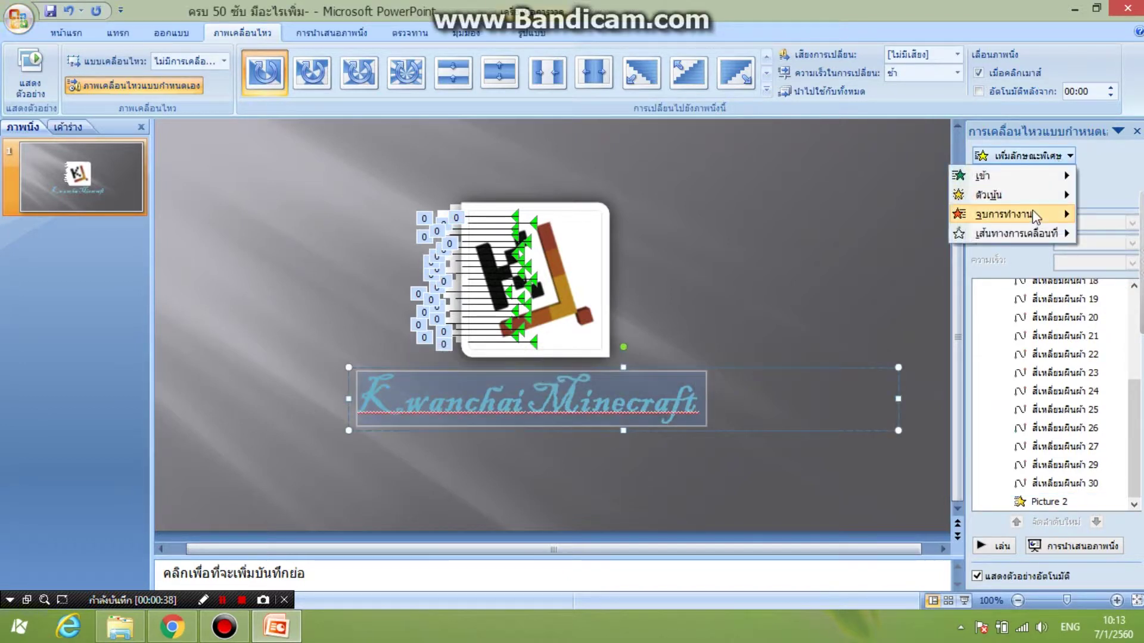
mouse_move(988, 194)
left_click(853, 367)
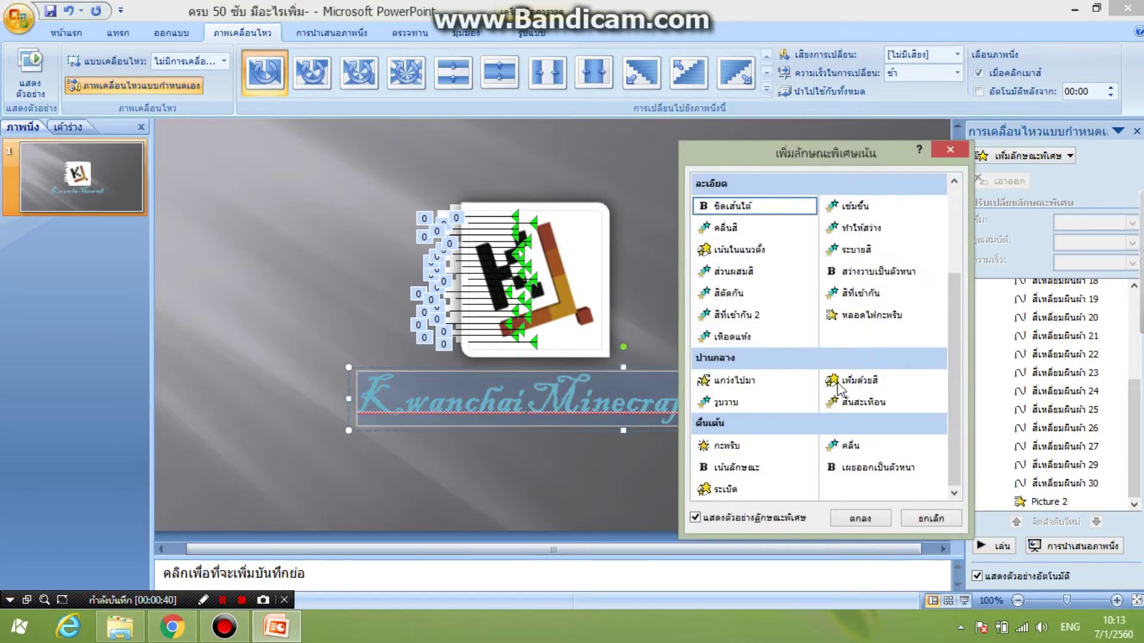
left_click(859, 276)
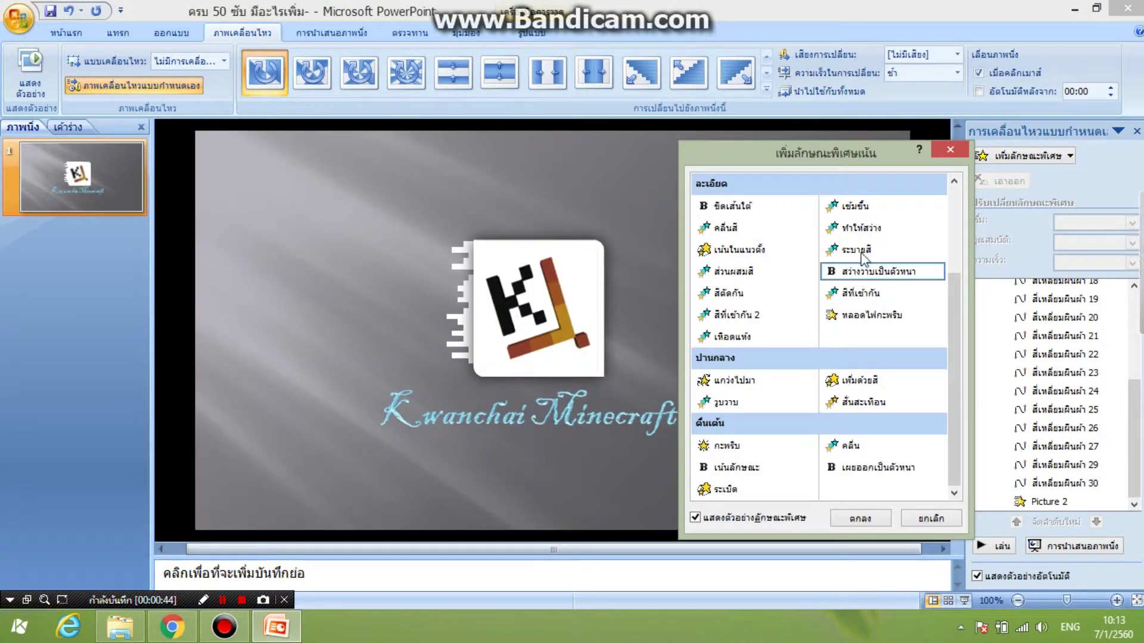
left_click(861, 251)
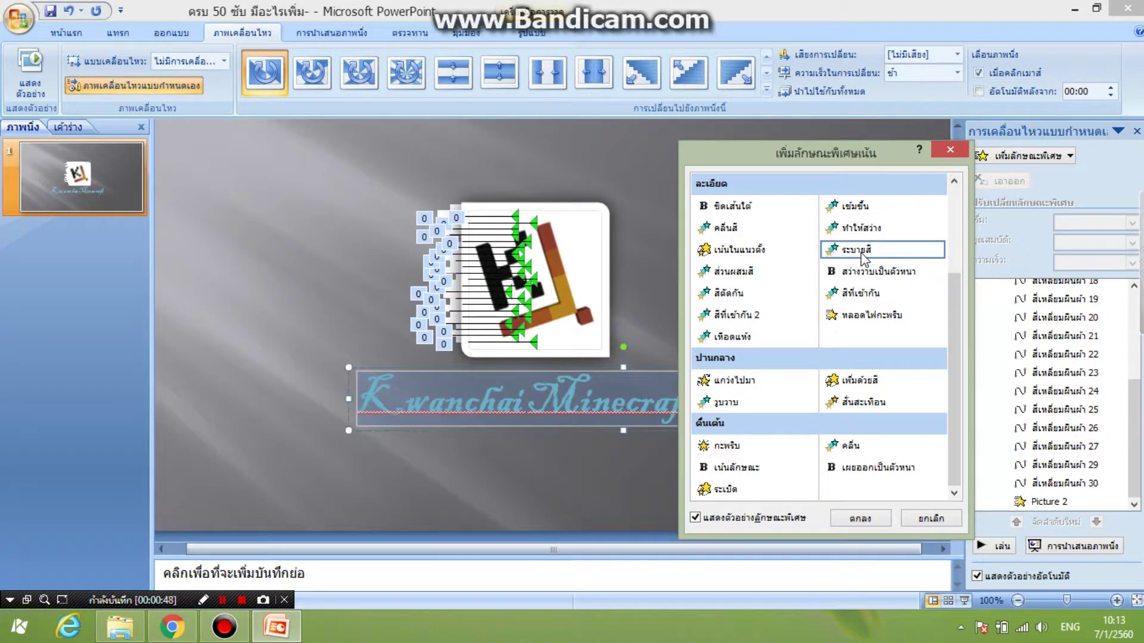
left_click(870, 228)
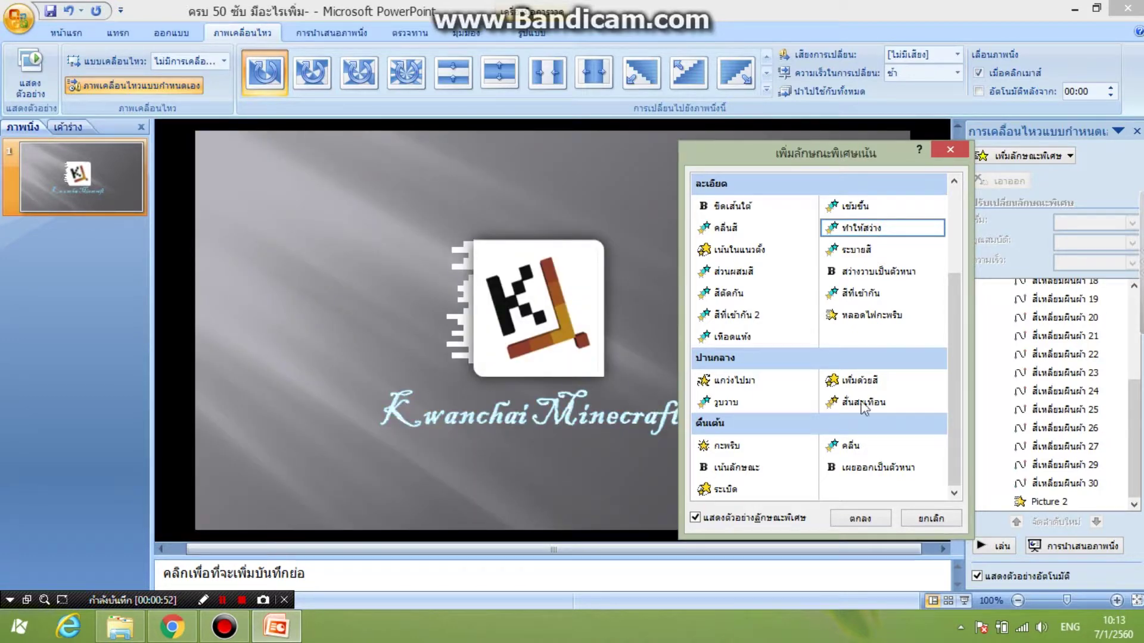
left_click(874, 518)
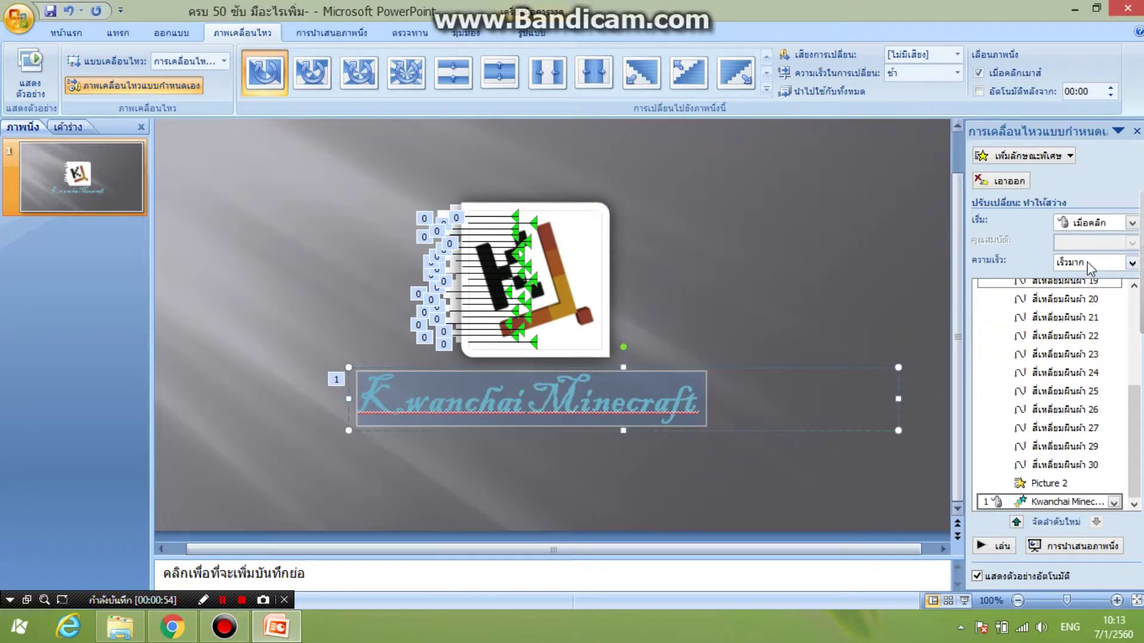
Step: Set the Brighten effect to Very Fast speed, starting With Previous
left_click(1131, 263)
left_click(1078, 333)
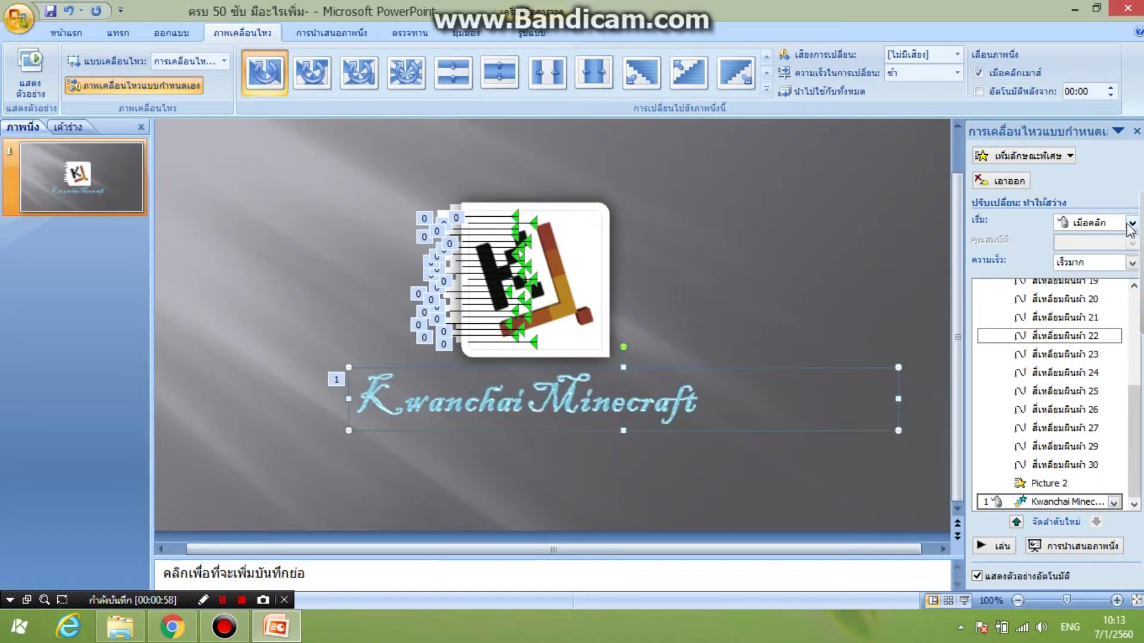
left_click(1131, 223)
left_click(1086, 260)
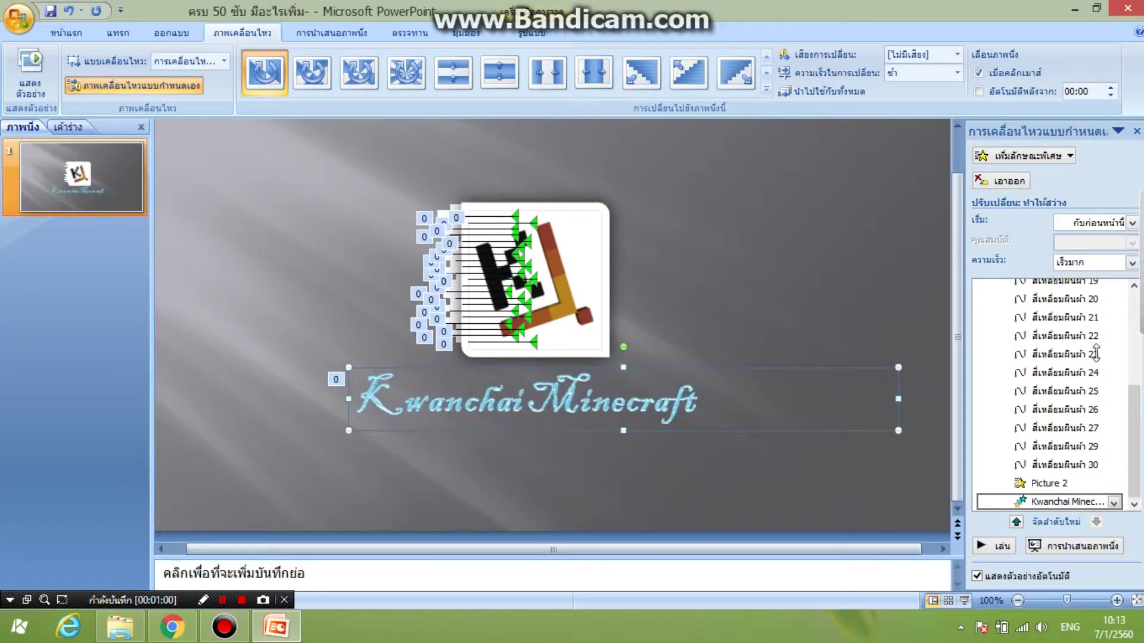
Step: In Brighten's Timing settings, keep 0.5 seconds and repeat until end of slide
left_click(1113, 502)
left_click(1056, 447)
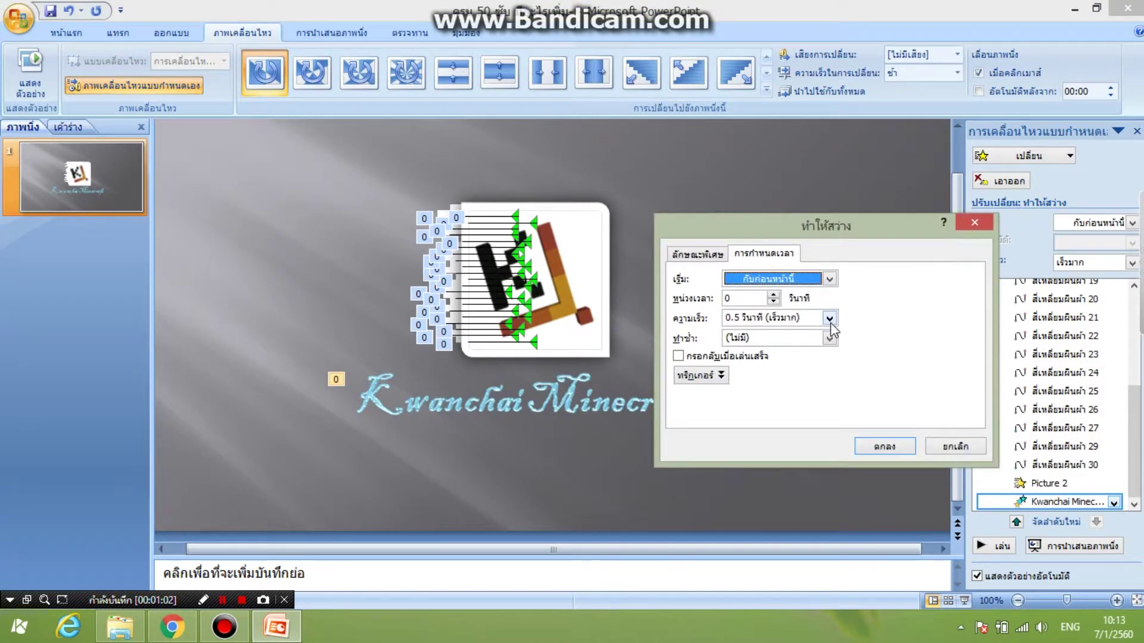
left_click(830, 318)
left_click(829, 318)
left_click(829, 338)
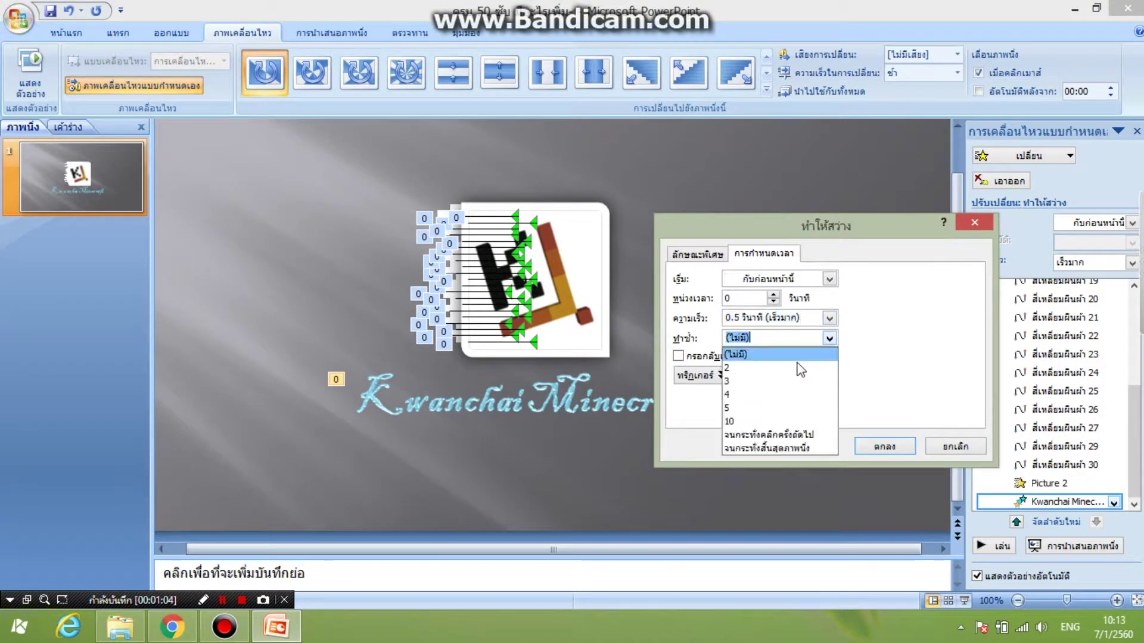
left_click(780, 448)
left_click(829, 338)
left_click(842, 434)
left_click(884, 446)
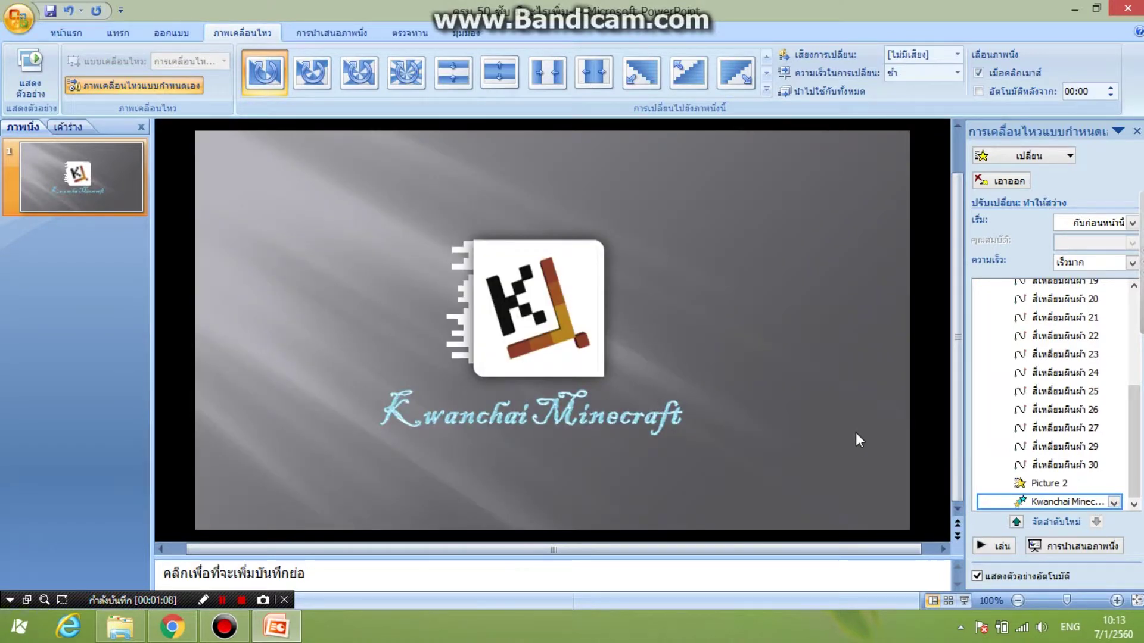
left_click(714, 407)
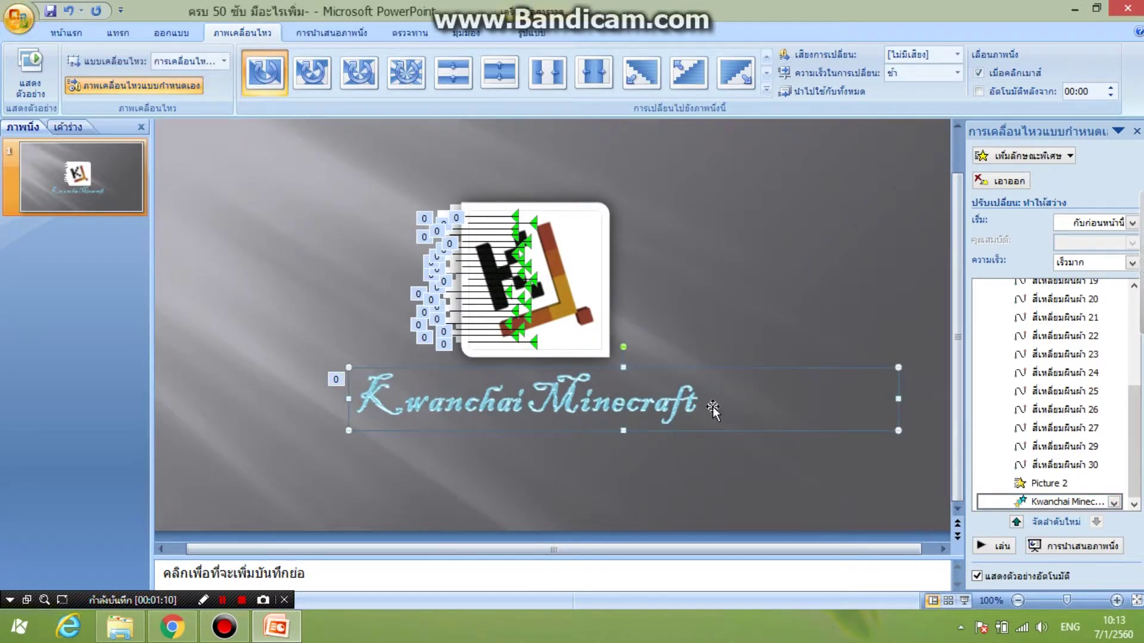
Step: Preview several emphasis effects on the title, then apply สั่นสะเทือน
left_click(1012, 182)
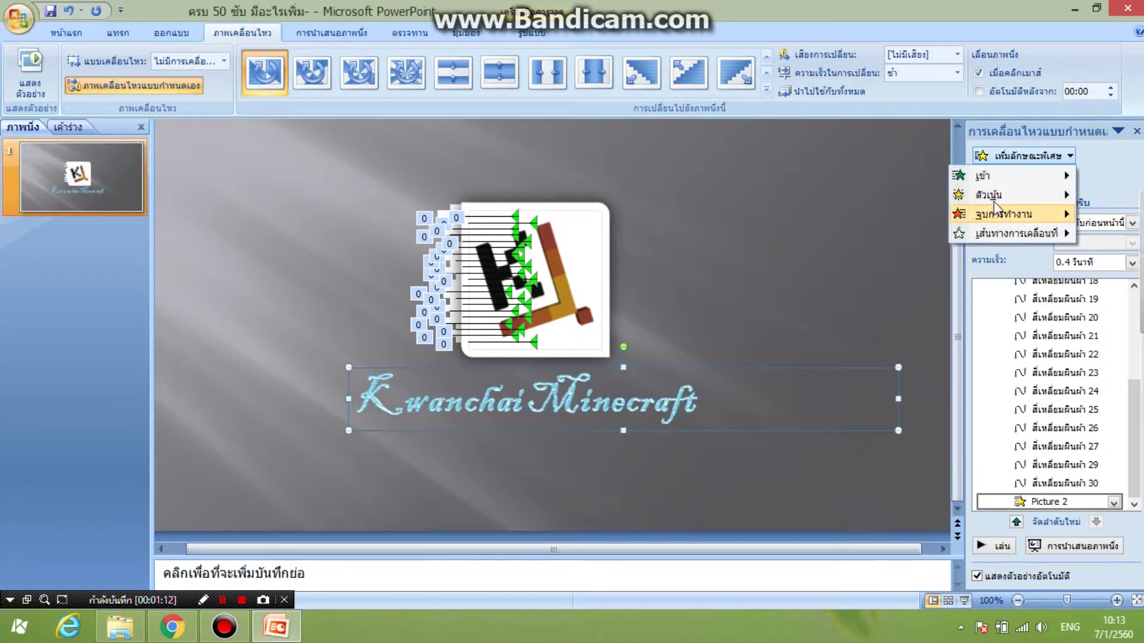
left_click(858, 365)
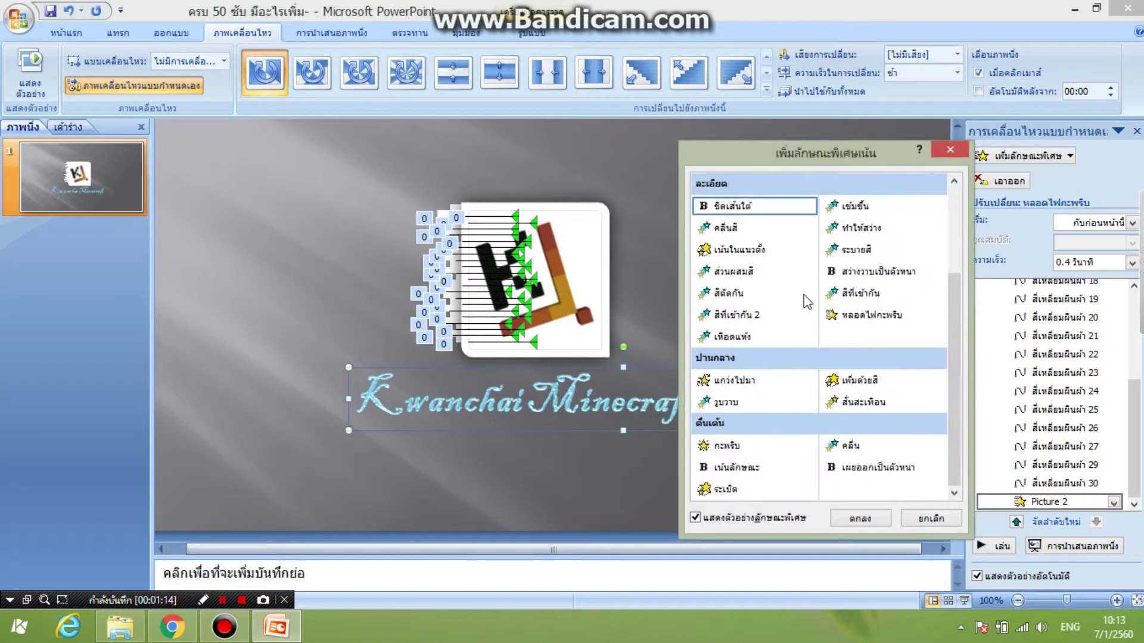
left_click(744, 338)
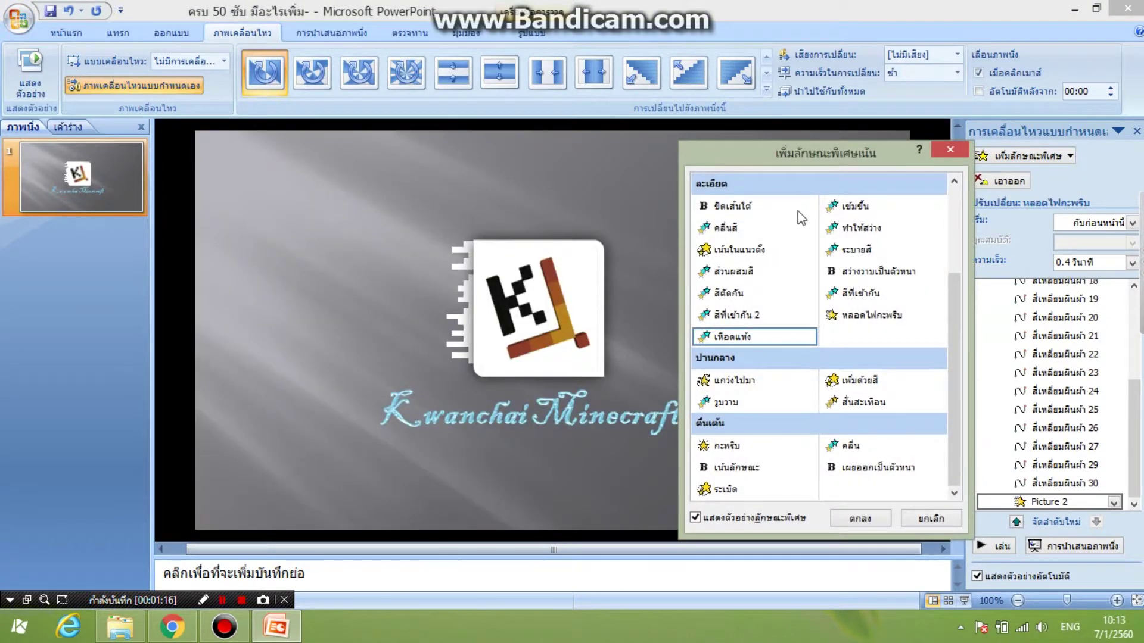
left_click_drag(836, 161, 973, 149)
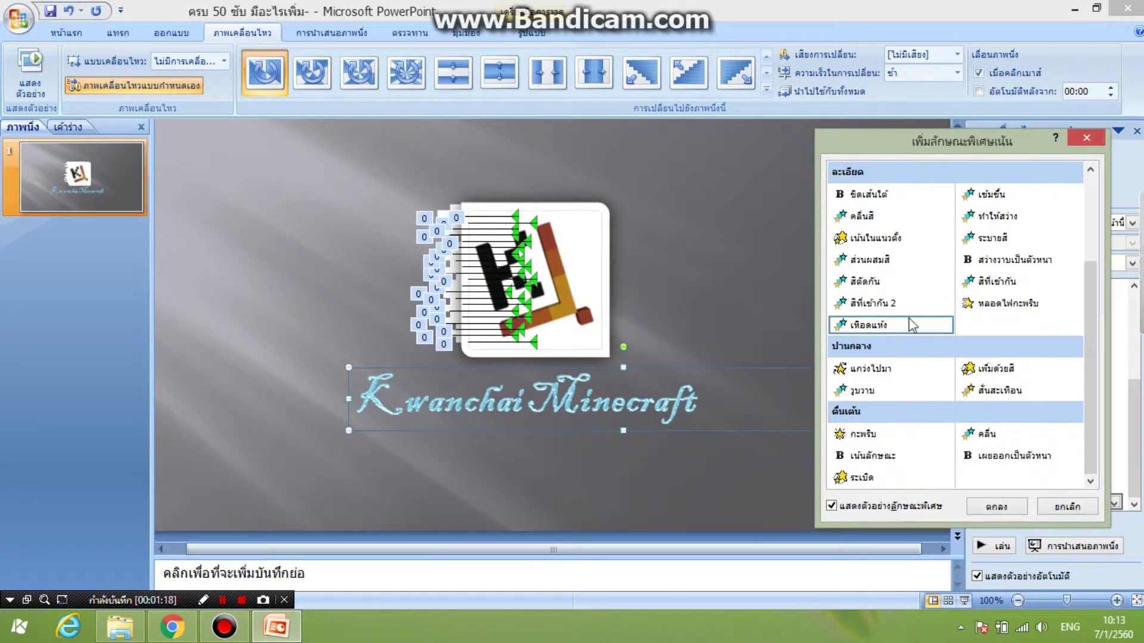
left_click(886, 369)
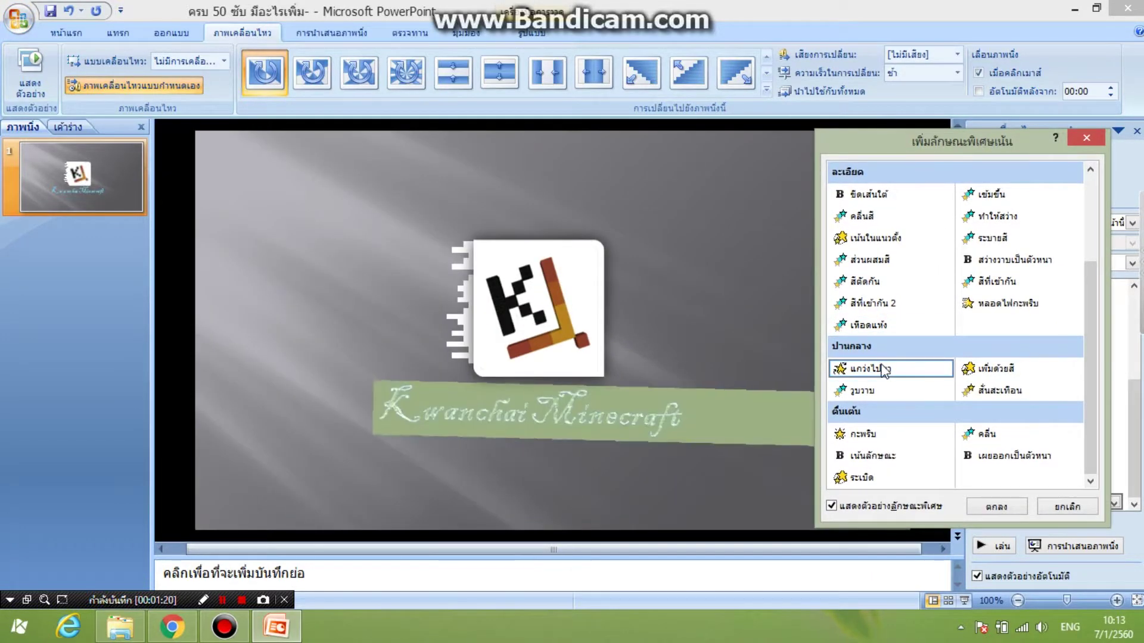
left_click(892, 434)
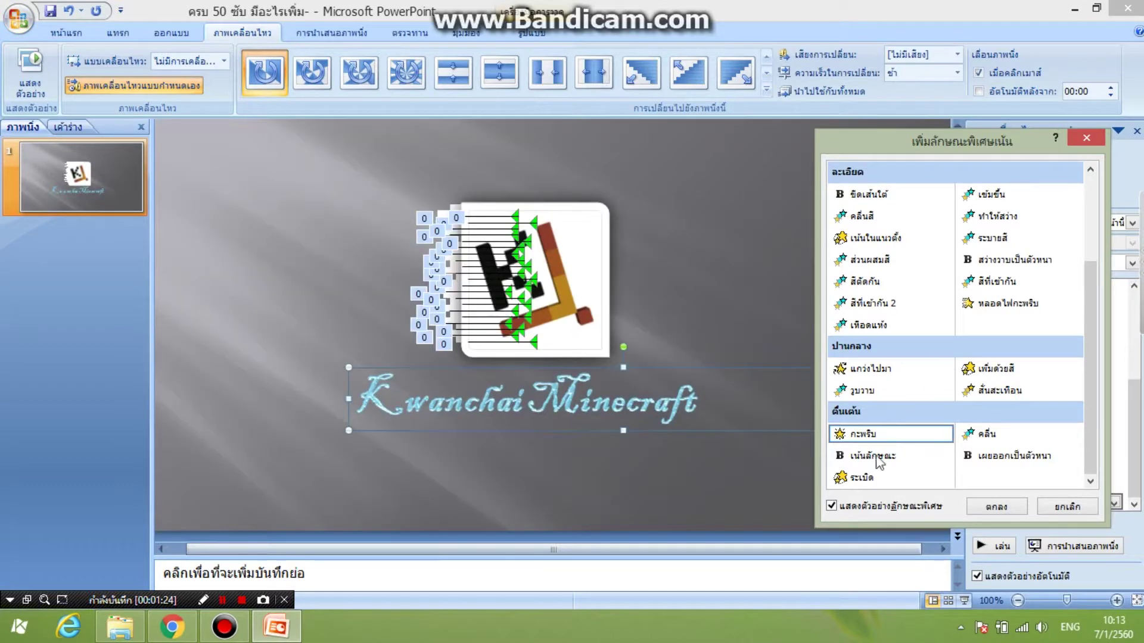
left_click(872, 477)
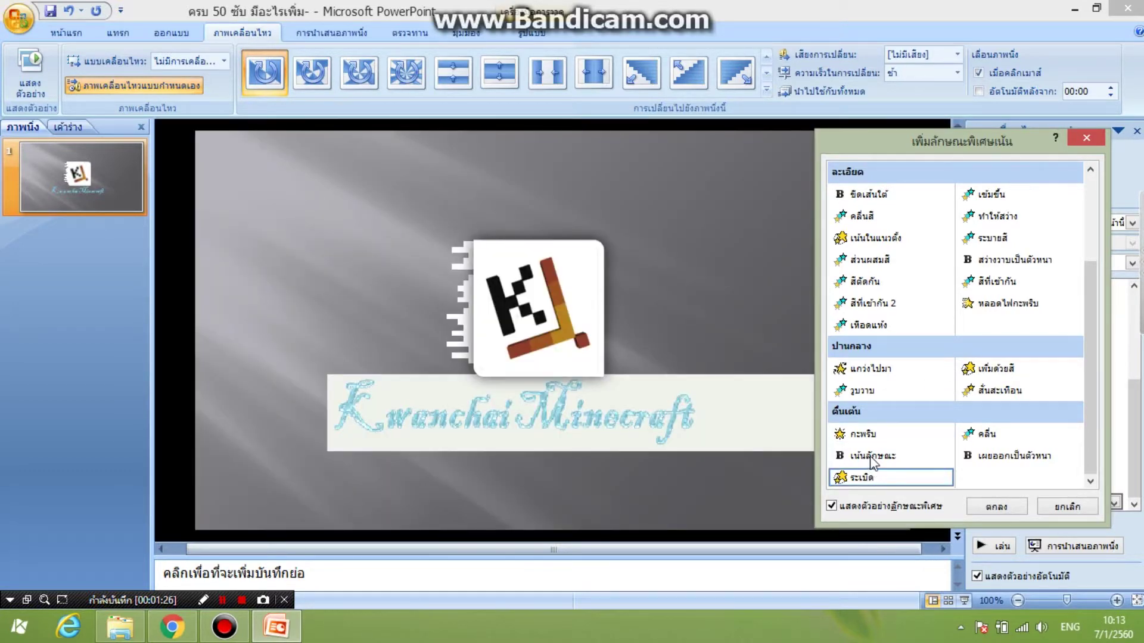
left_click(871, 462)
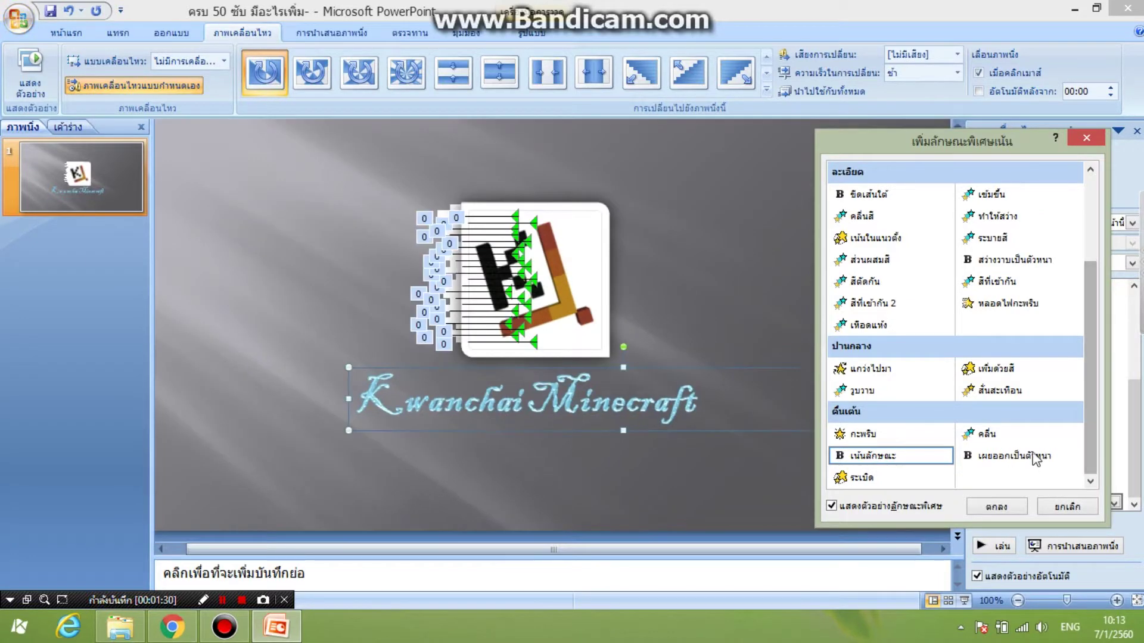
left_click(1033, 458)
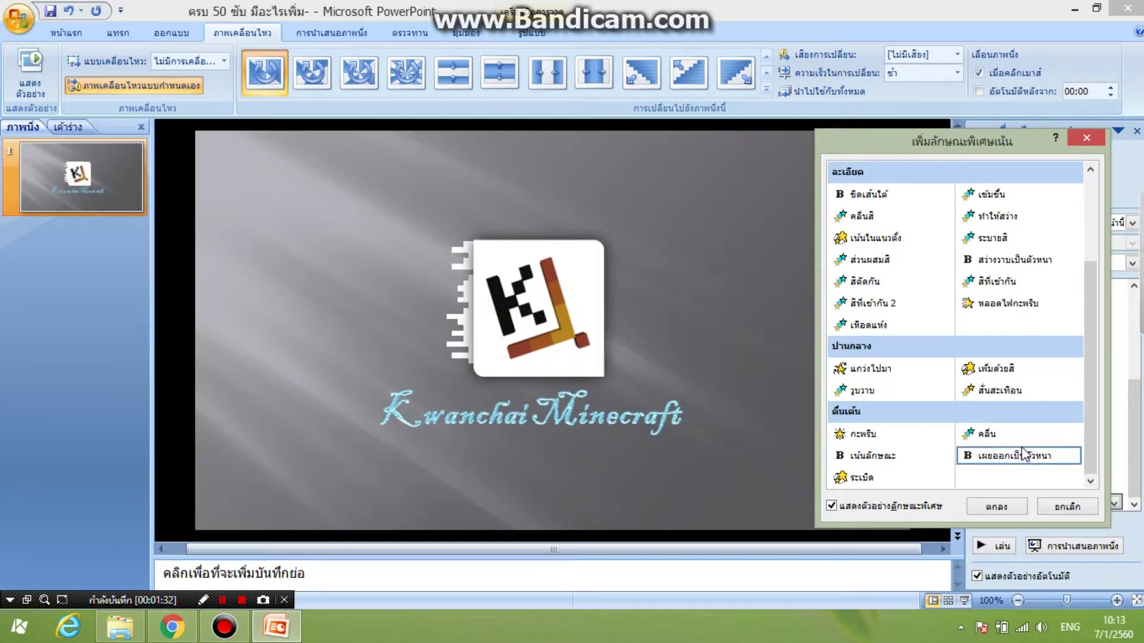
left_click(1000, 392)
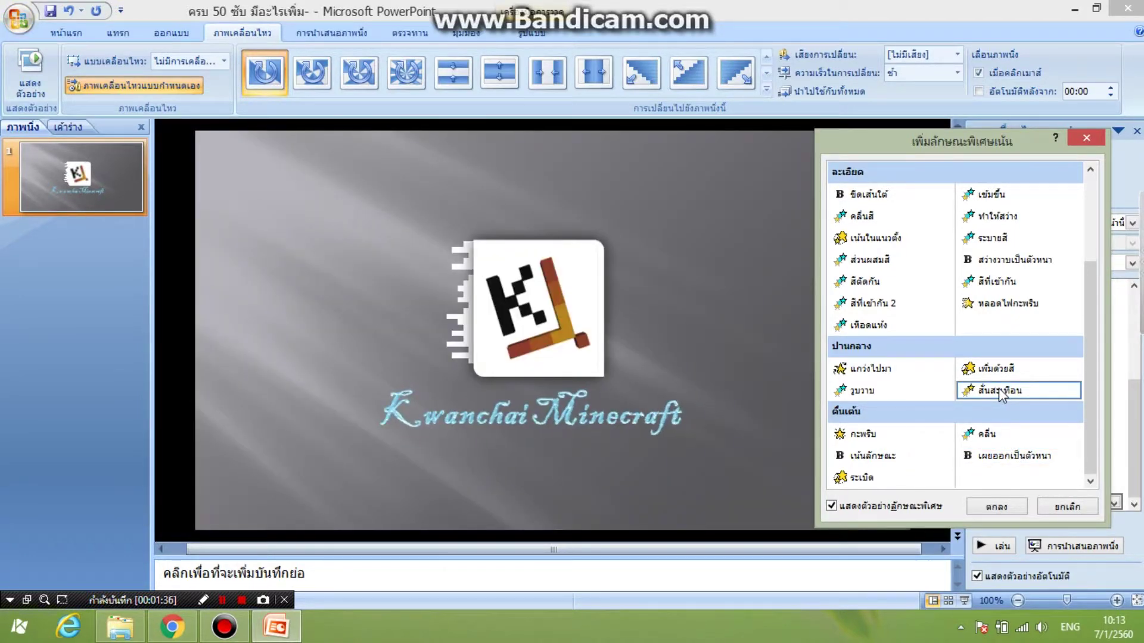
key("Return")
Step: Try several speeds on the title's สั่นสะเทือน effect, settling on Fast
left_click(1131, 263)
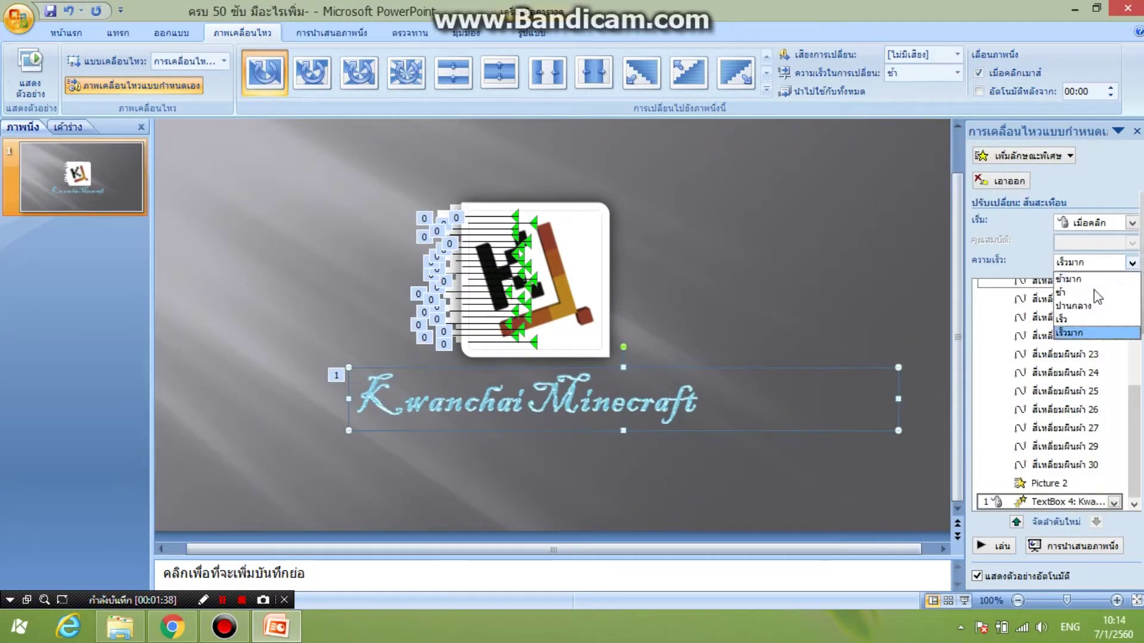
left_click(1078, 279)
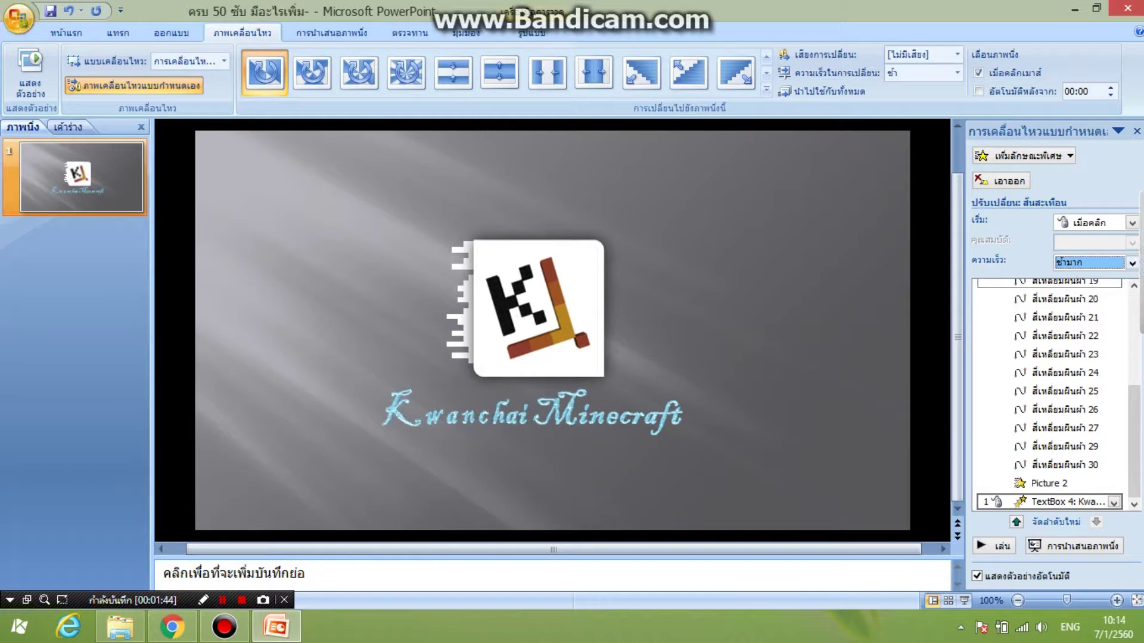
left_click(1132, 263)
left_click(1073, 332)
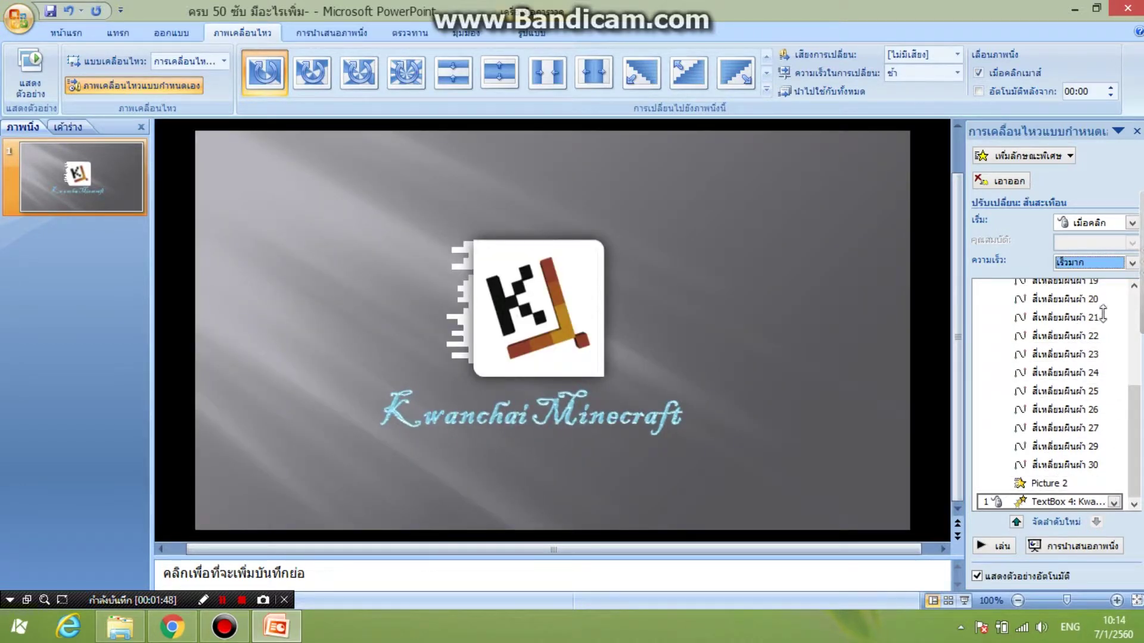
left_click(1131, 262)
left_click(1083, 308)
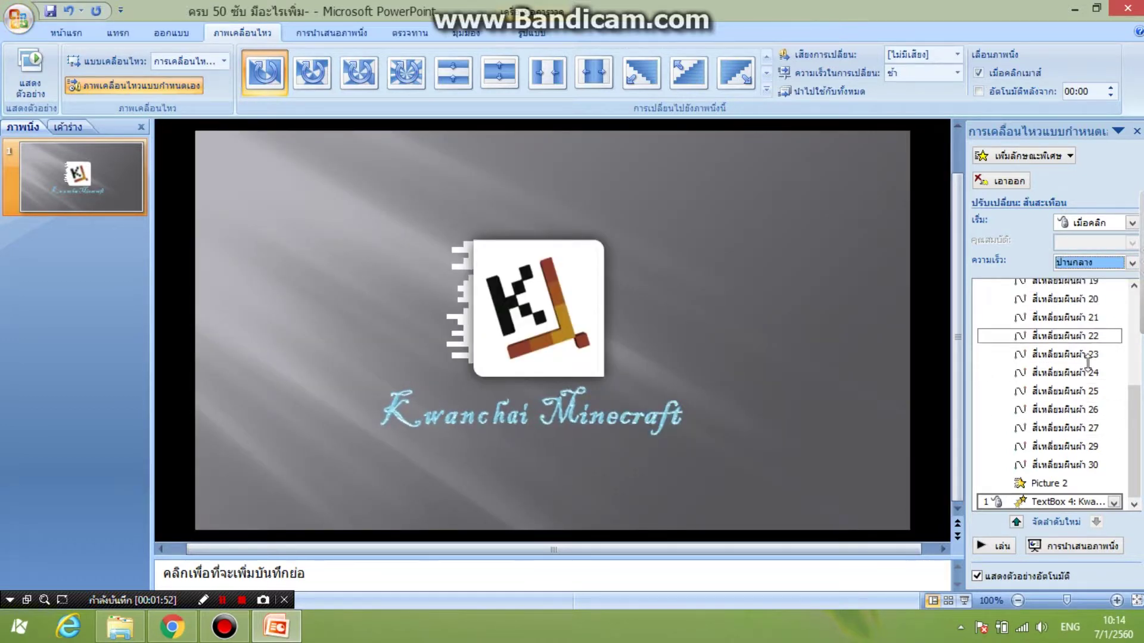
left_click(1132, 263)
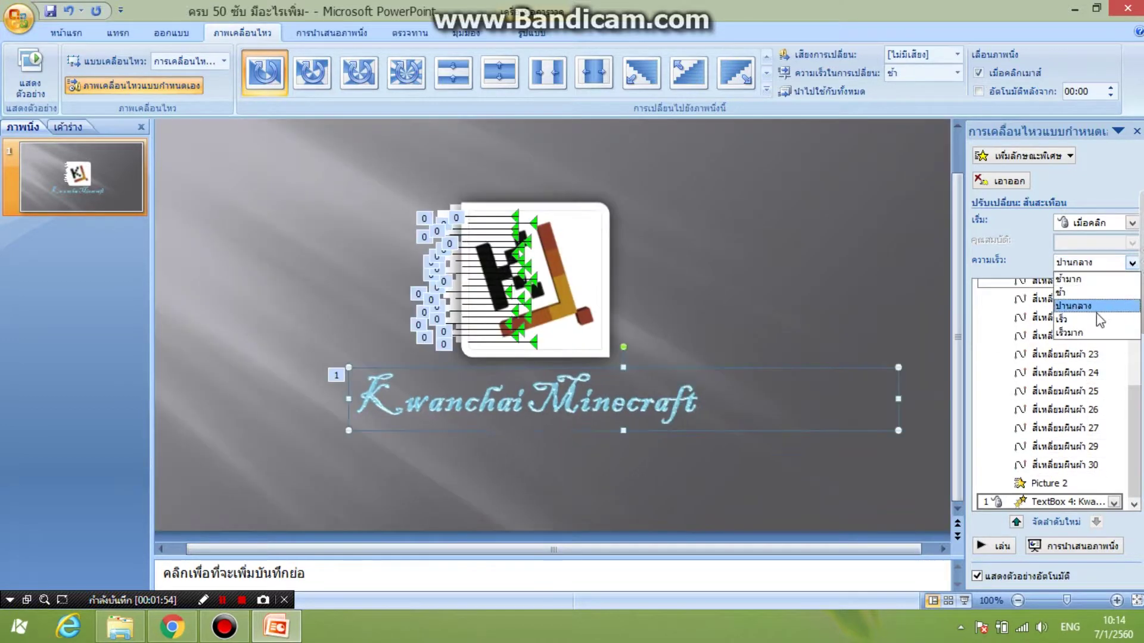
left_click(1099, 319)
Step: Make it start With Previous after a 10-second delay, repeating until slide end, then play the preview
left_click(1114, 502)
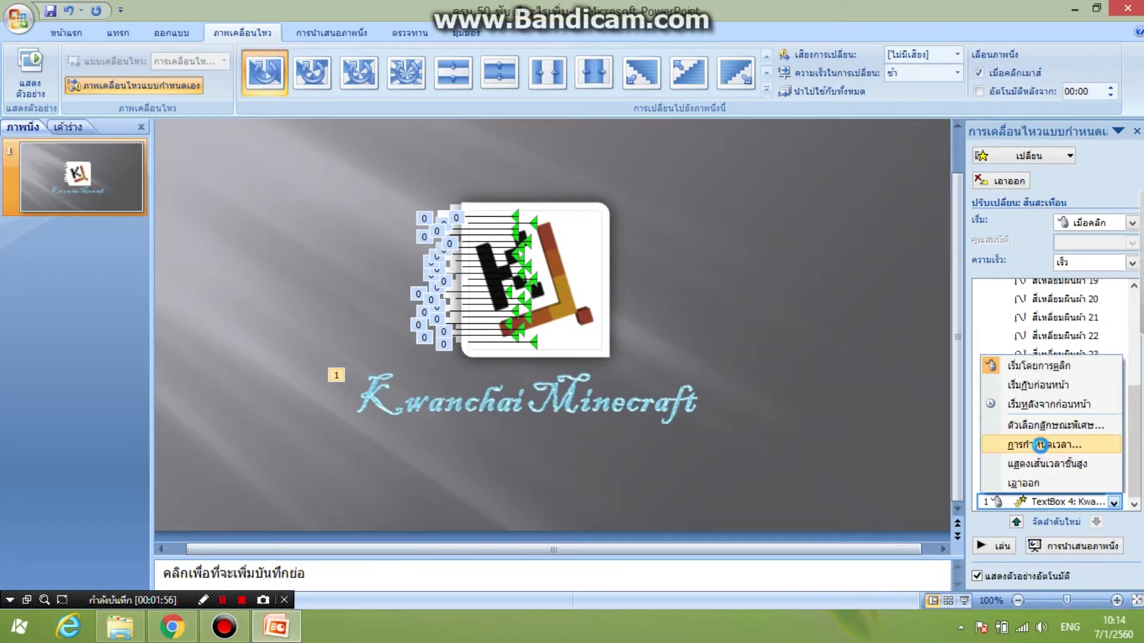
left_click(1040, 445)
left_click(966, 268)
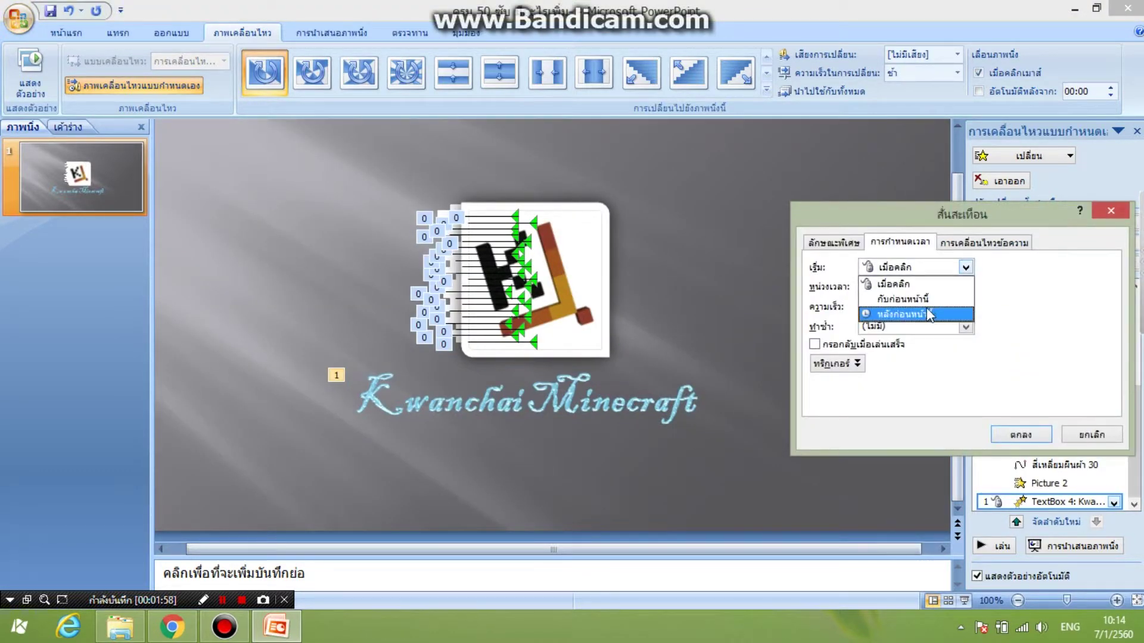
left_click(912, 295)
left_click(966, 326)
left_click(893, 436)
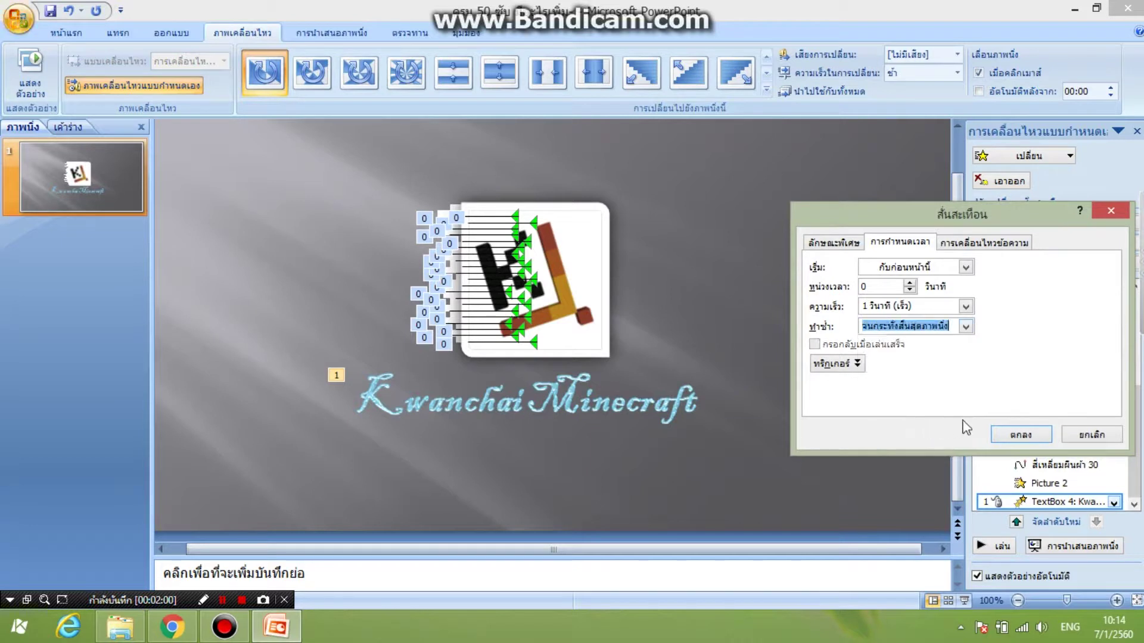
left_click(909, 284)
type("10")
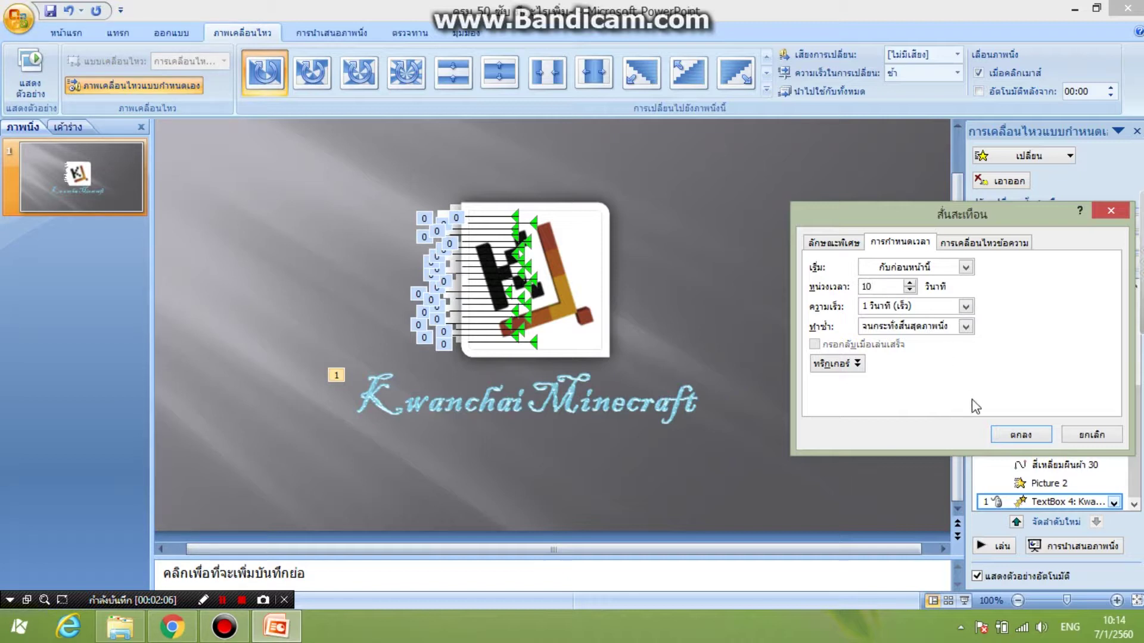
left_click(834, 362)
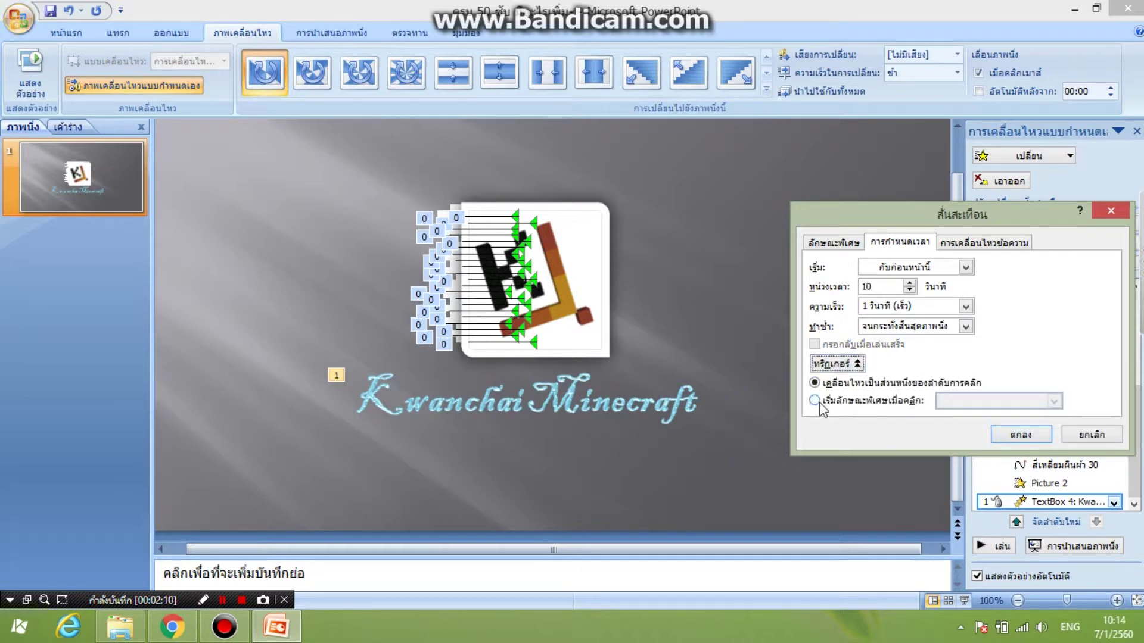
left_click(996, 435)
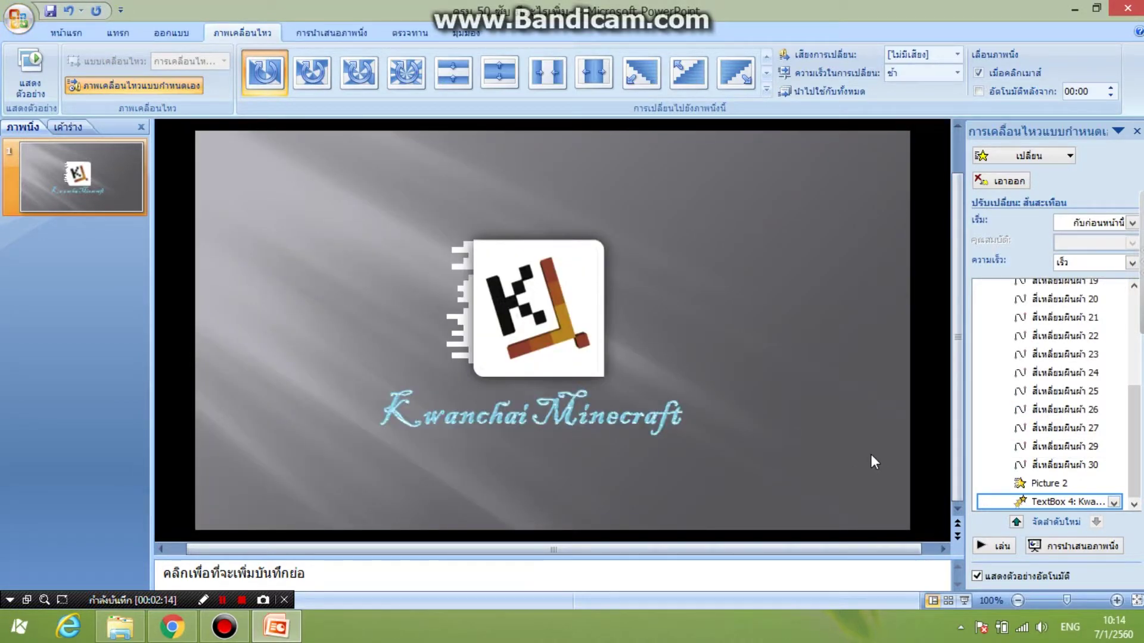
left_click(1006, 546)
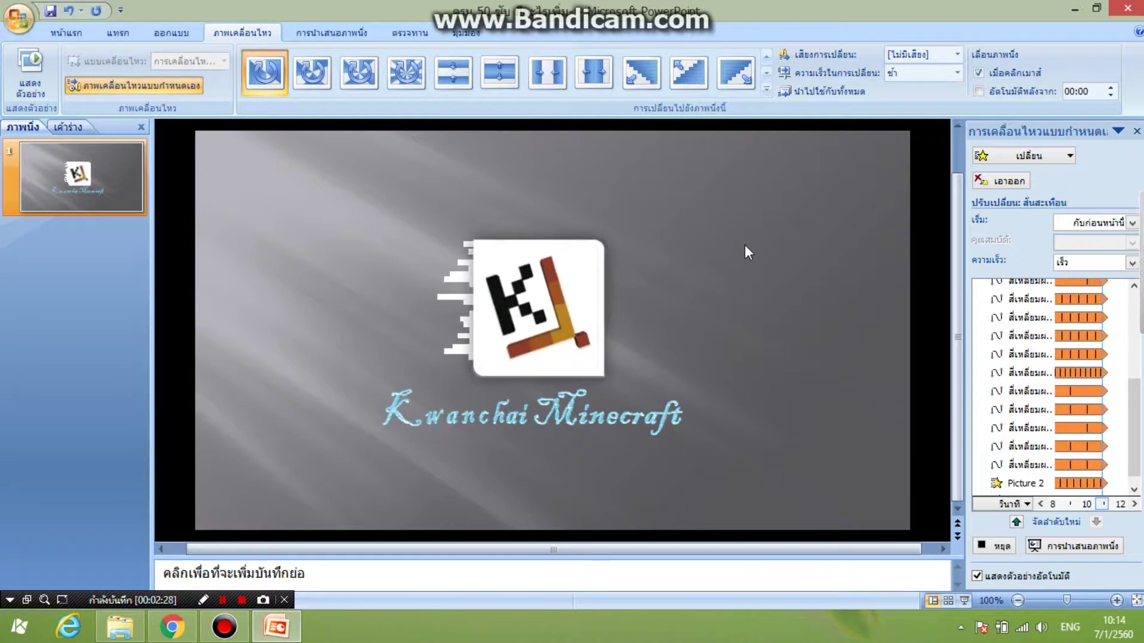
left_click(591, 254)
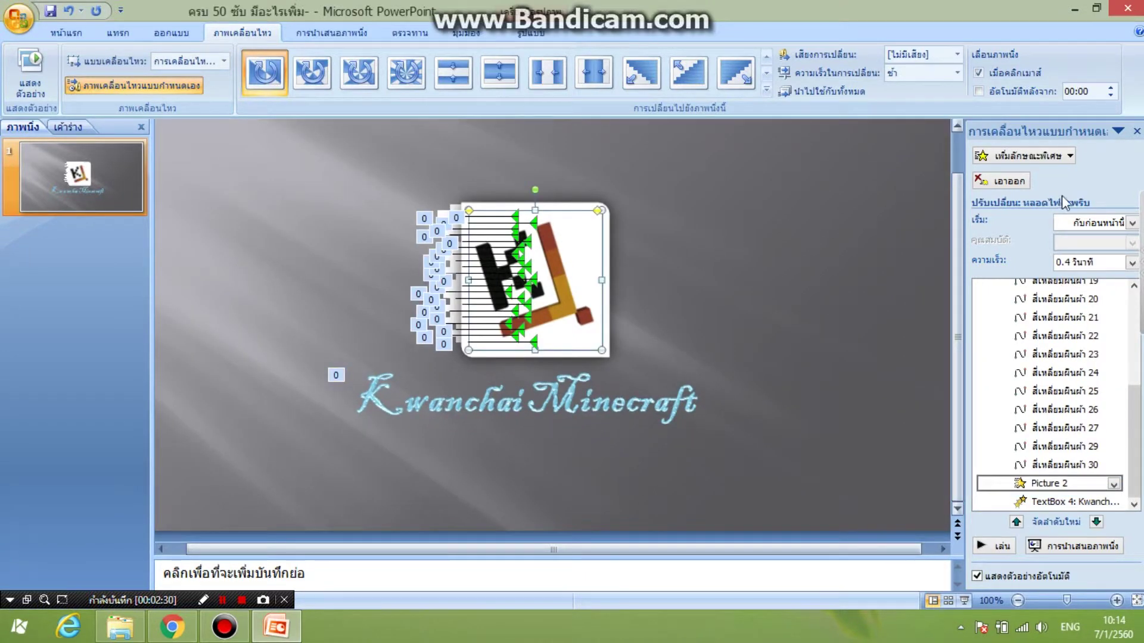
Step: Try Fast and Very Slow on the logo picture's effect, then remove it and replay the slide
left_click(1132, 263)
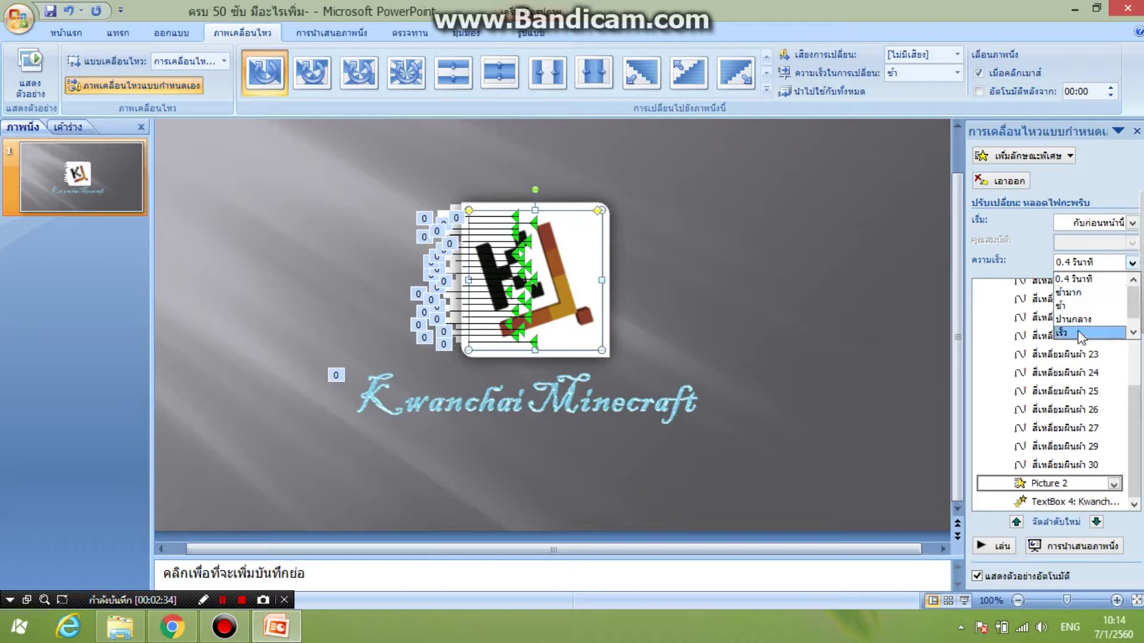
left_click(1090, 297)
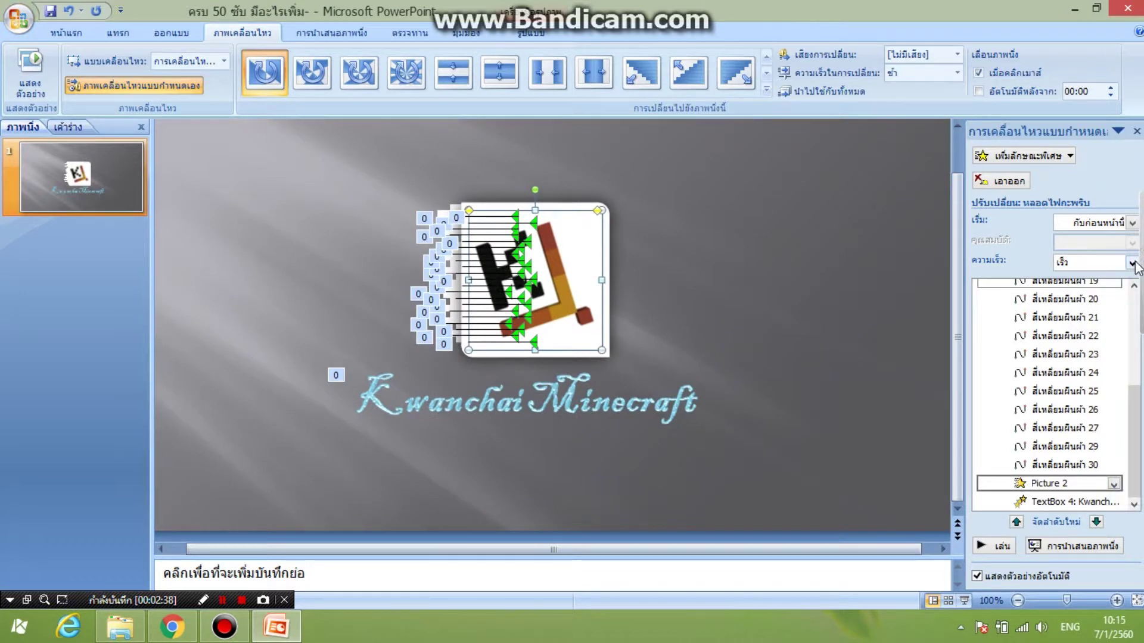
left_click(1132, 263)
left_click(1084, 273)
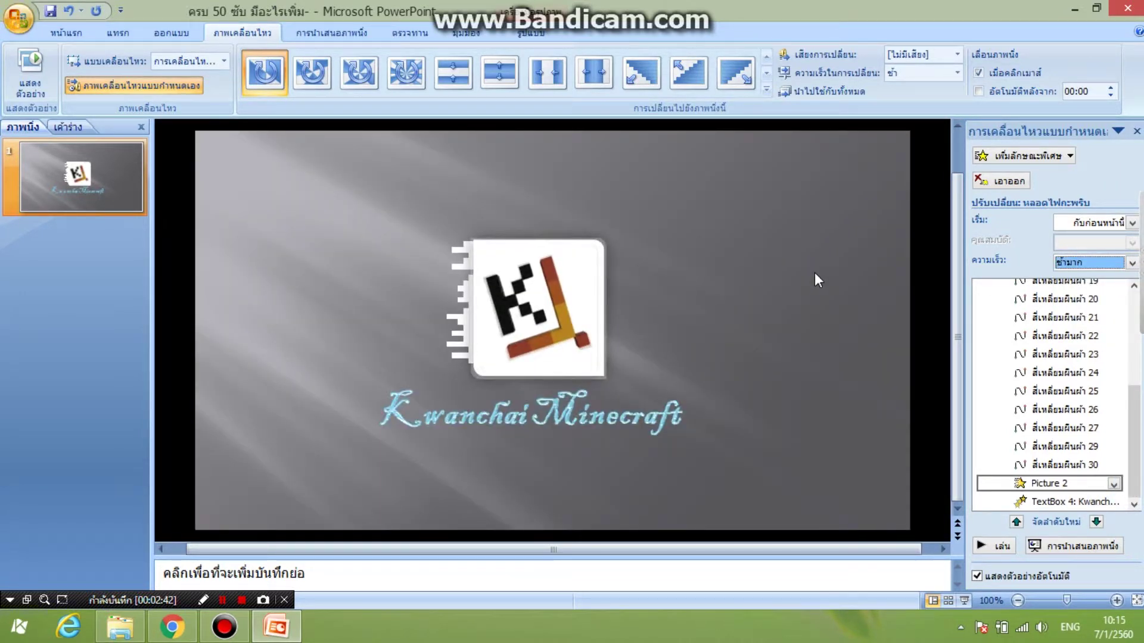
left_click(1009, 182)
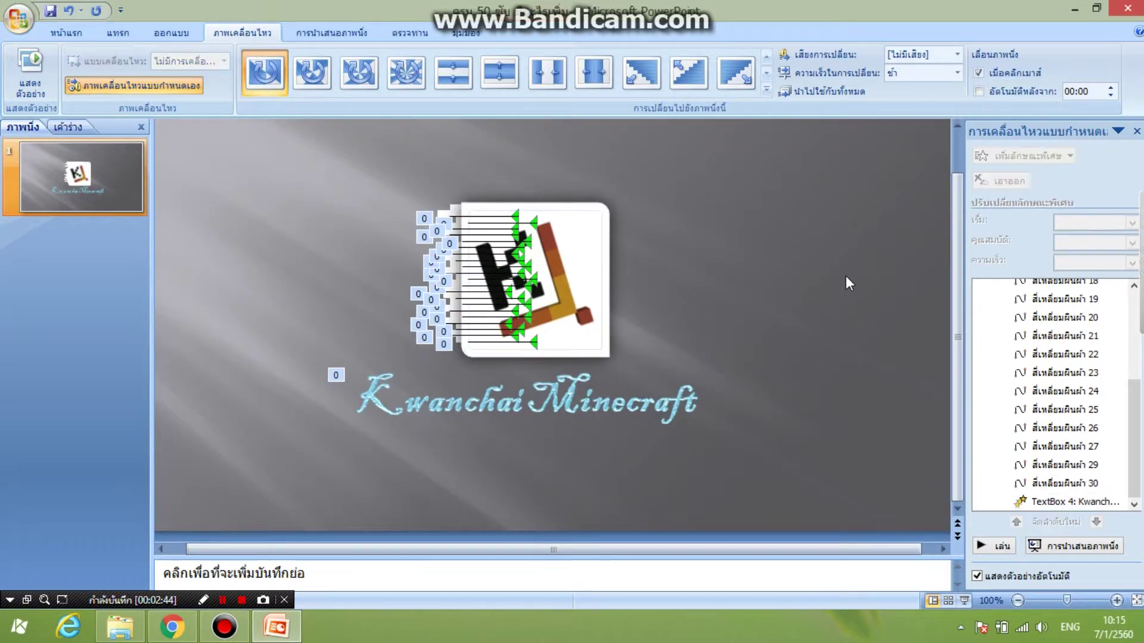
left_click(990, 545)
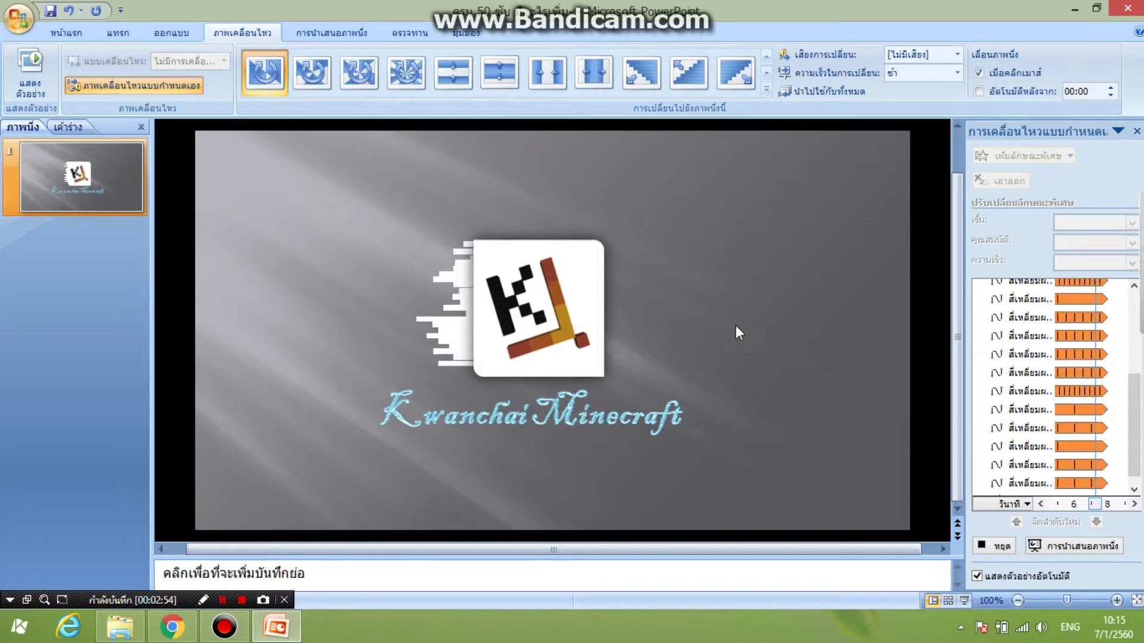
Step: Insert an 8-Point Star from the Shapes gallery to the right of the logo
left_click(333, 32)
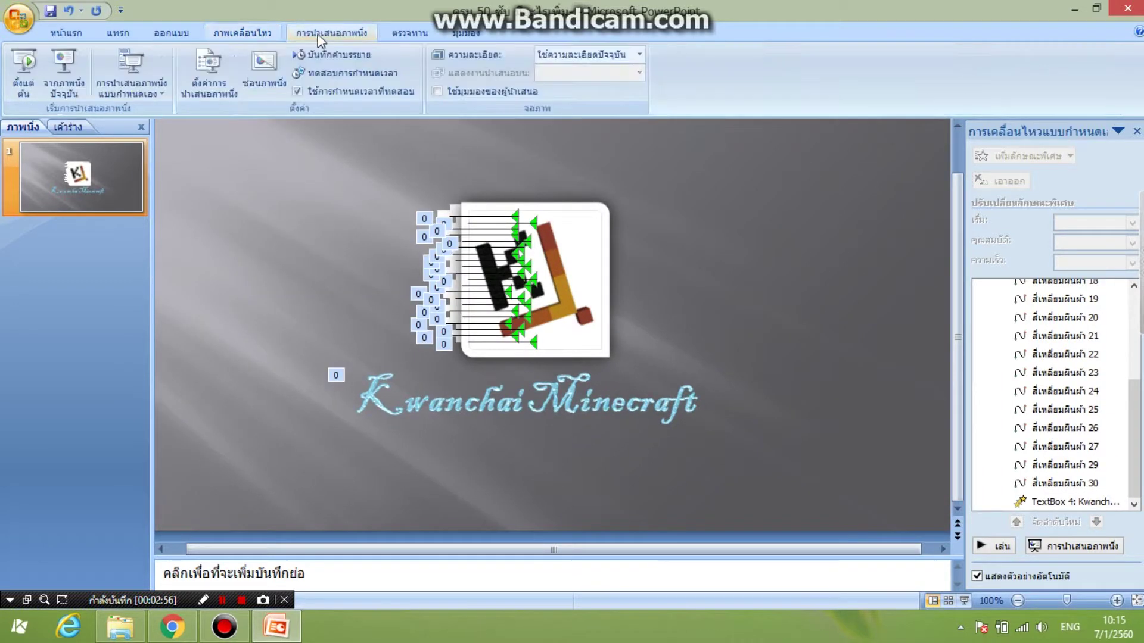
left_click(158, 33)
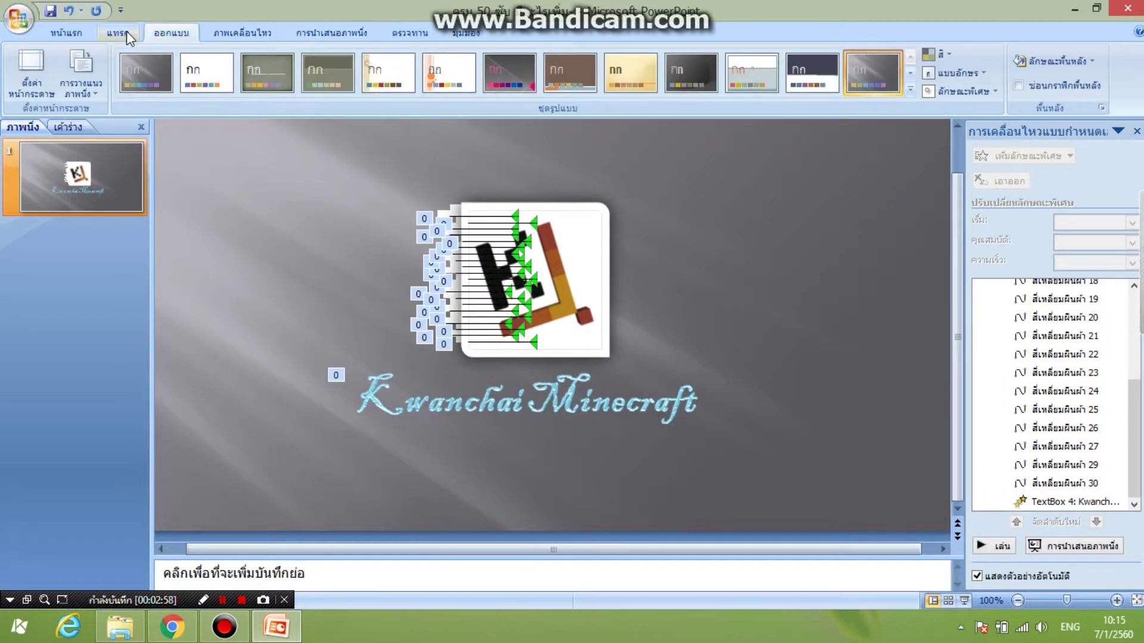
left_click(126, 31)
left_click(185, 68)
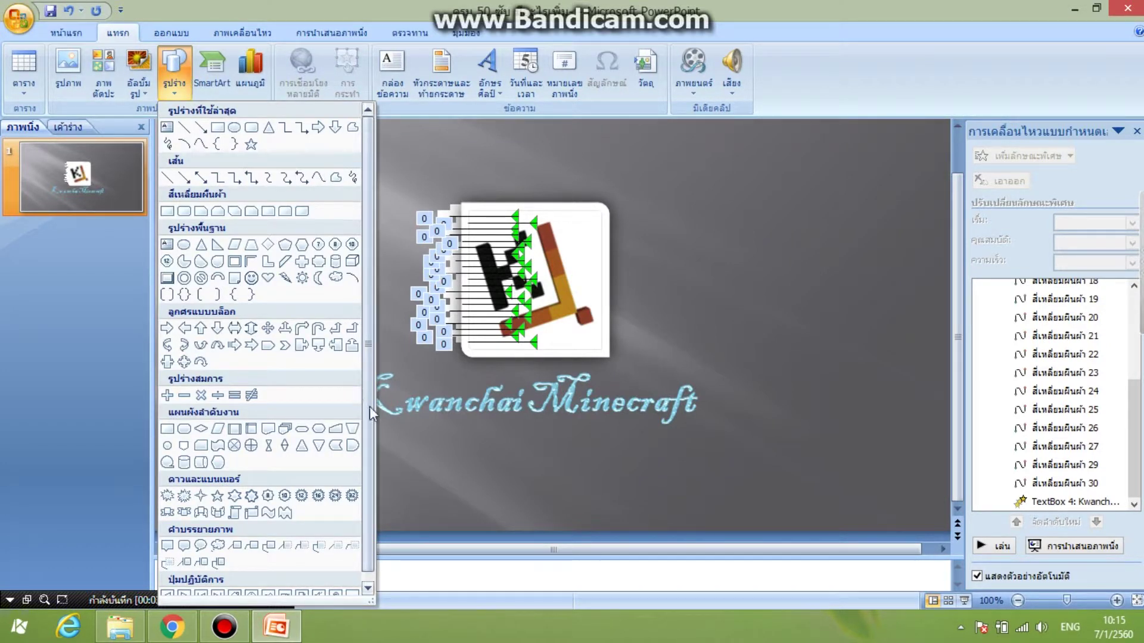
scroll(370, 471, "down", 1)
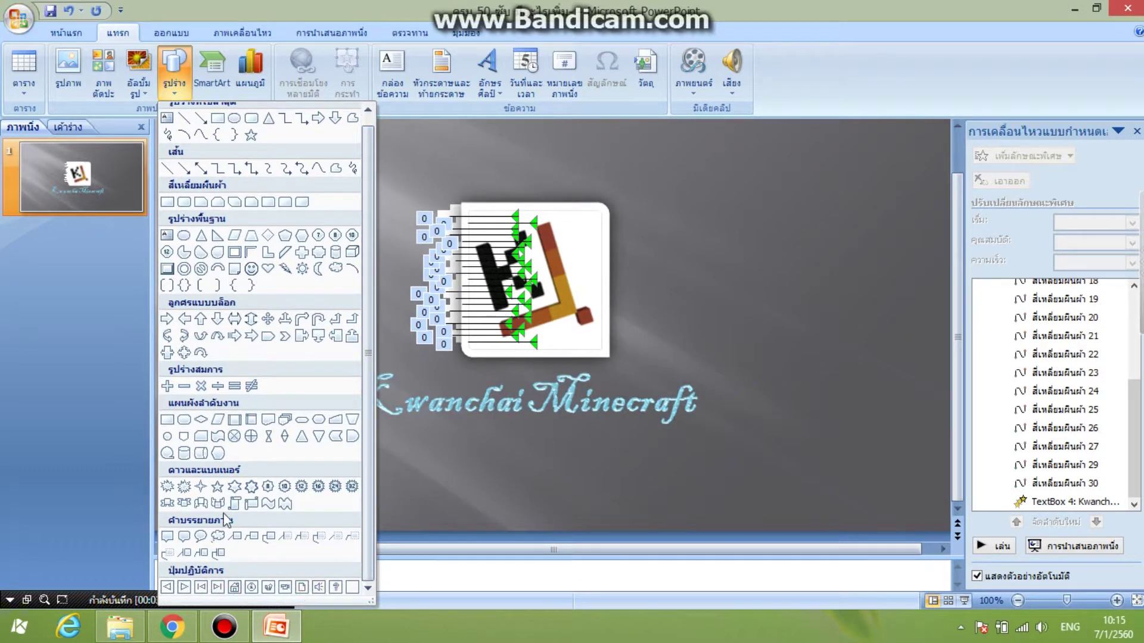
left_click_drag(368, 288, 370, 237)
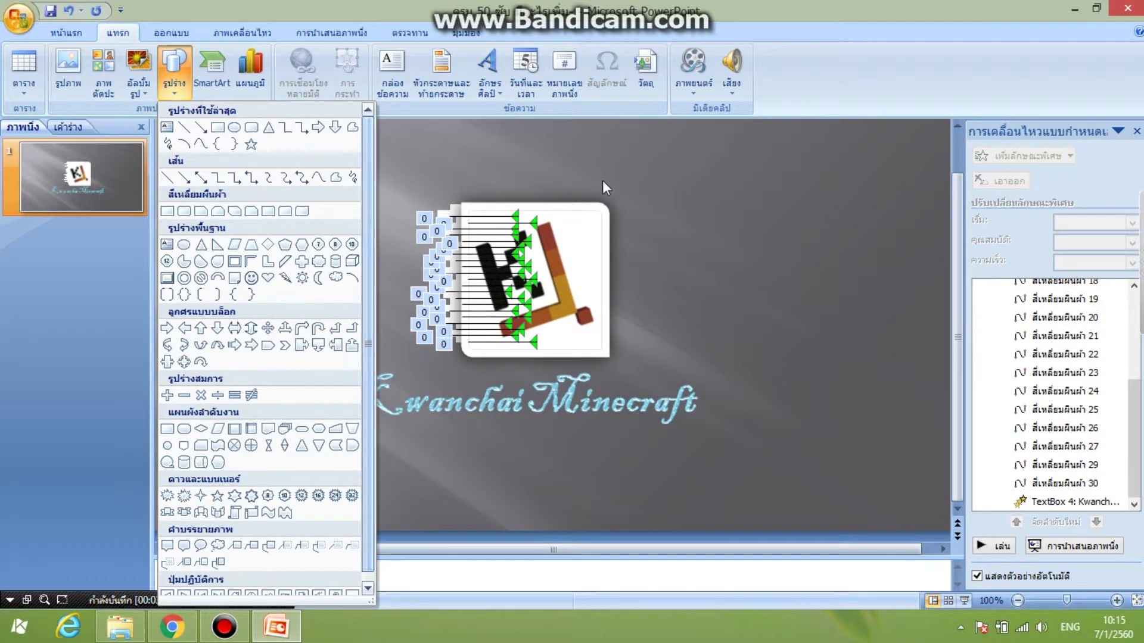
left_click(243, 499)
left_click(770, 316)
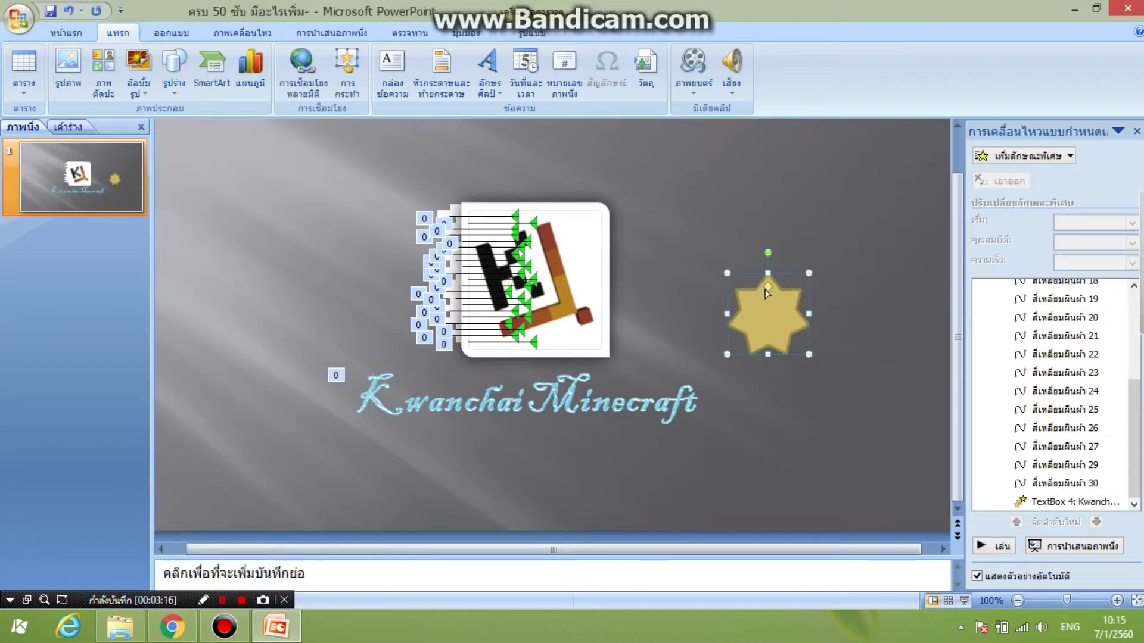
Step: Give the star thin points, a white solid fill and no outline
left_click_drag(768, 287, 770, 314)
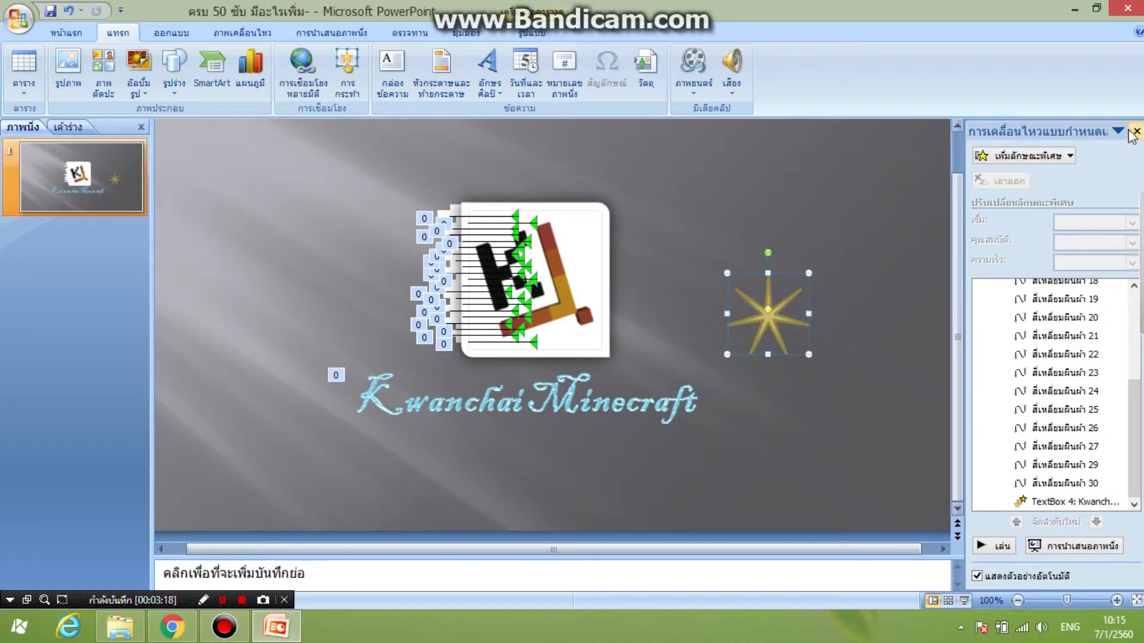
right_click(787, 326)
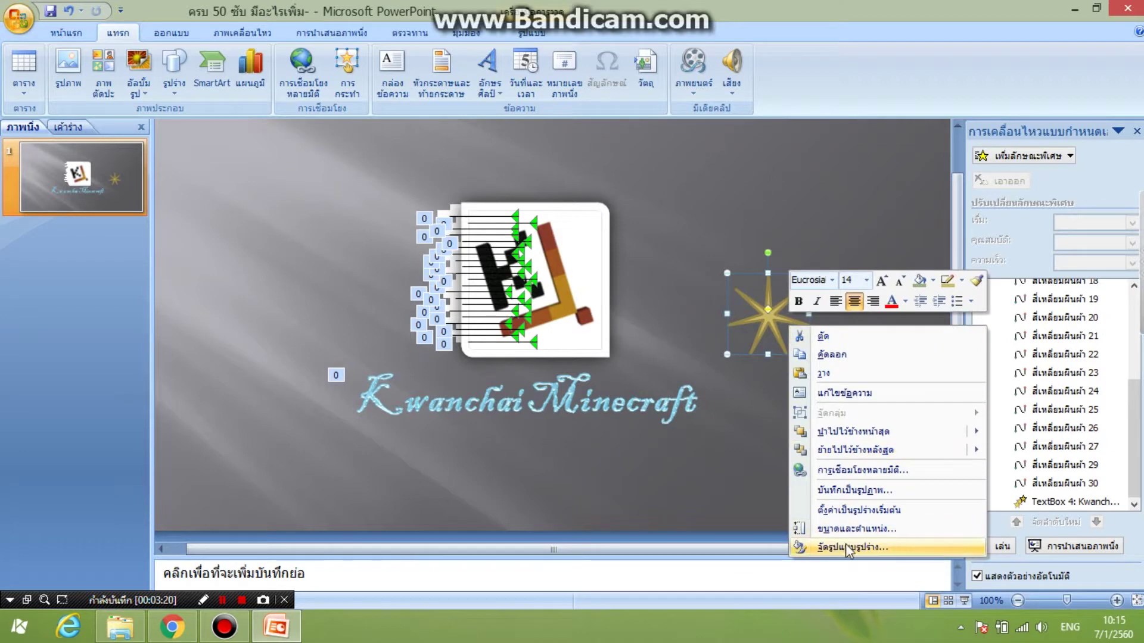
left_click(795, 546)
left_click(699, 255)
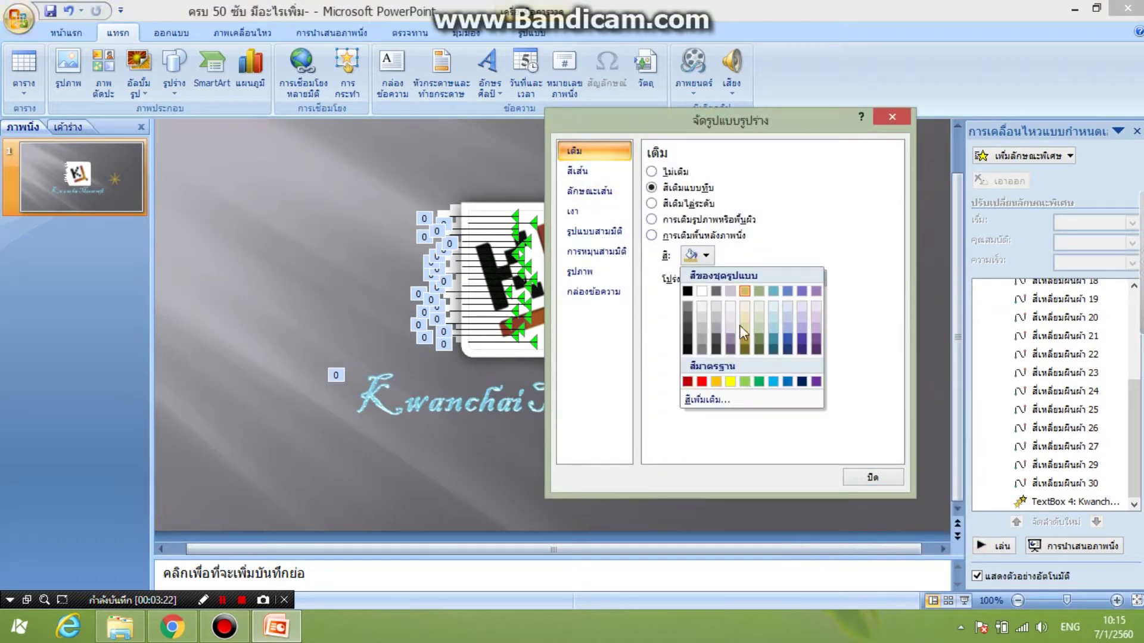
left_click(705, 301)
left_click(577, 170)
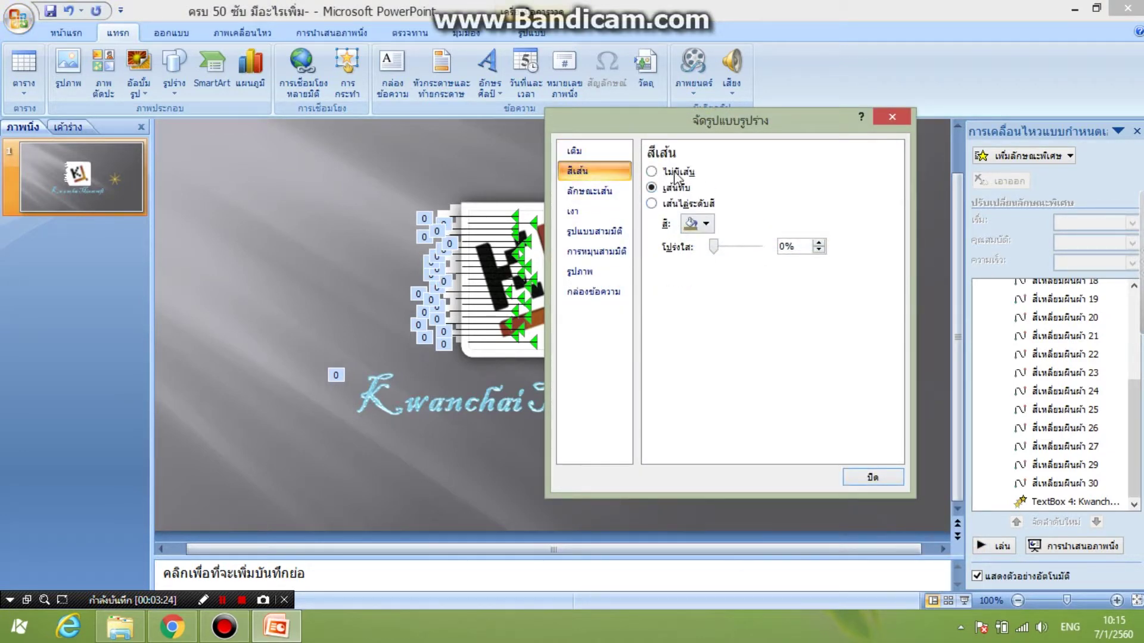
left_click(653, 171)
left_click(607, 156)
left_click(882, 118)
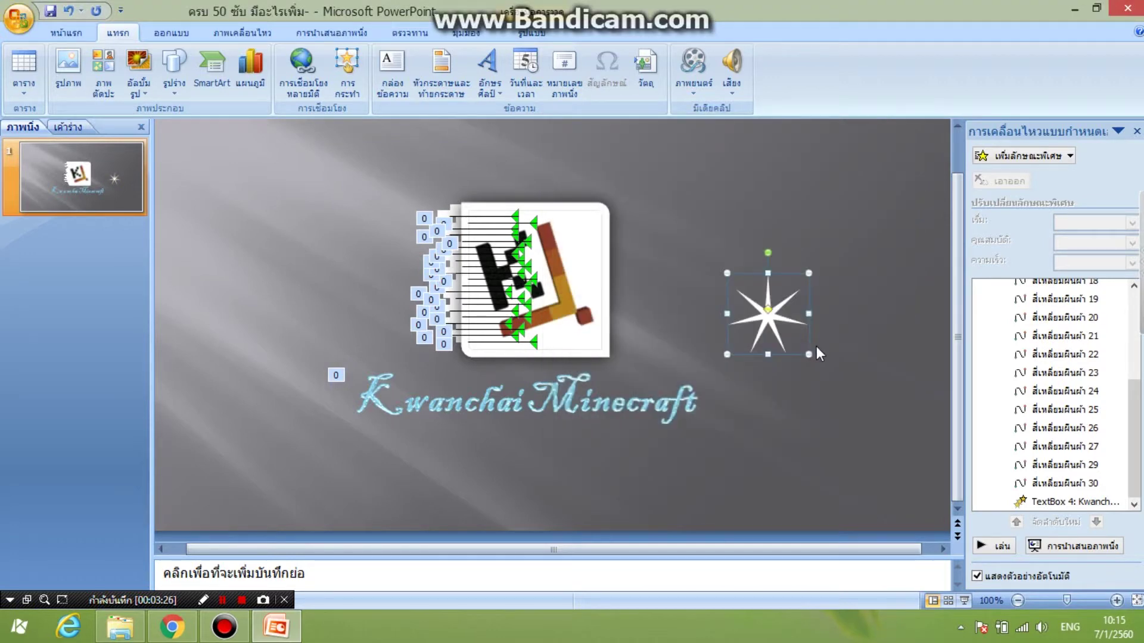
Step: Shrink the star into a small, slightly narrower sparkle
mouse_move(808, 355)
left_mouse_down()
mouse_move(784, 311)
mouse_move(772, 311)
left_mouse_up()
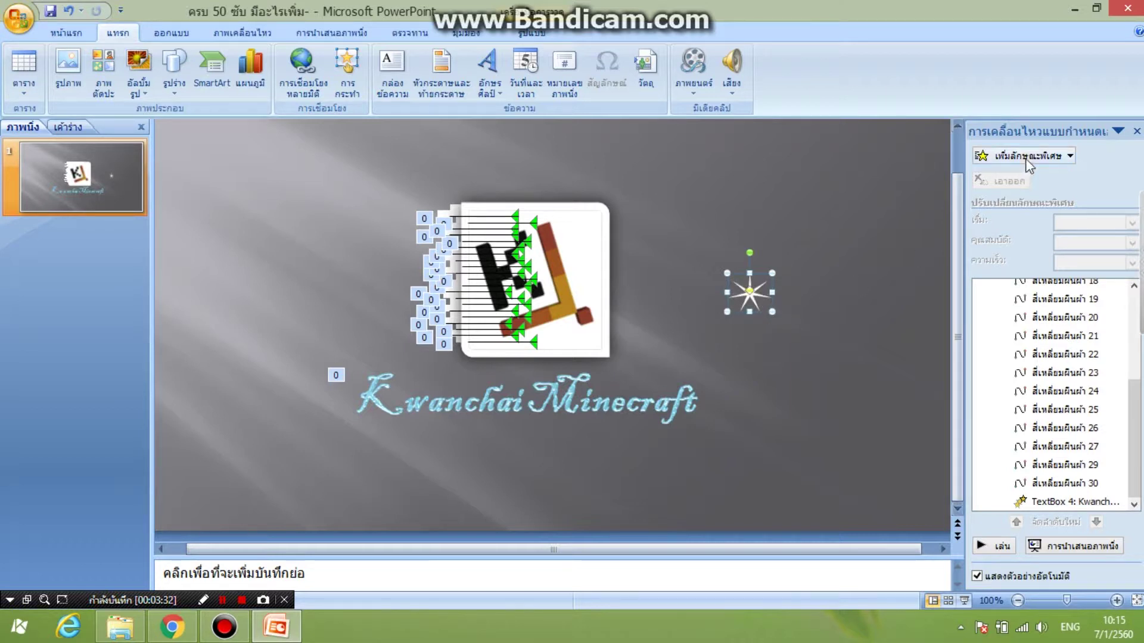
left_click(1029, 157)
left_click(785, 336)
left_click(769, 301)
left_click_drag(772, 292, 749, 305)
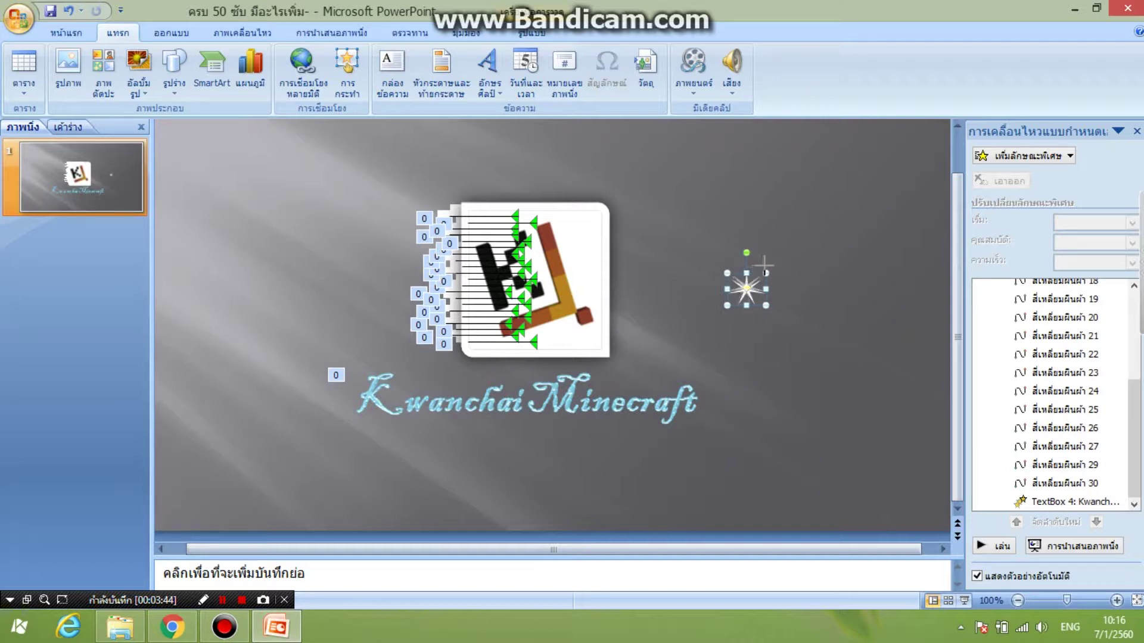
Step: Add a Spin (หมุน) emphasis effect to the sparkle star
left_click(933, 204)
left_click(743, 300)
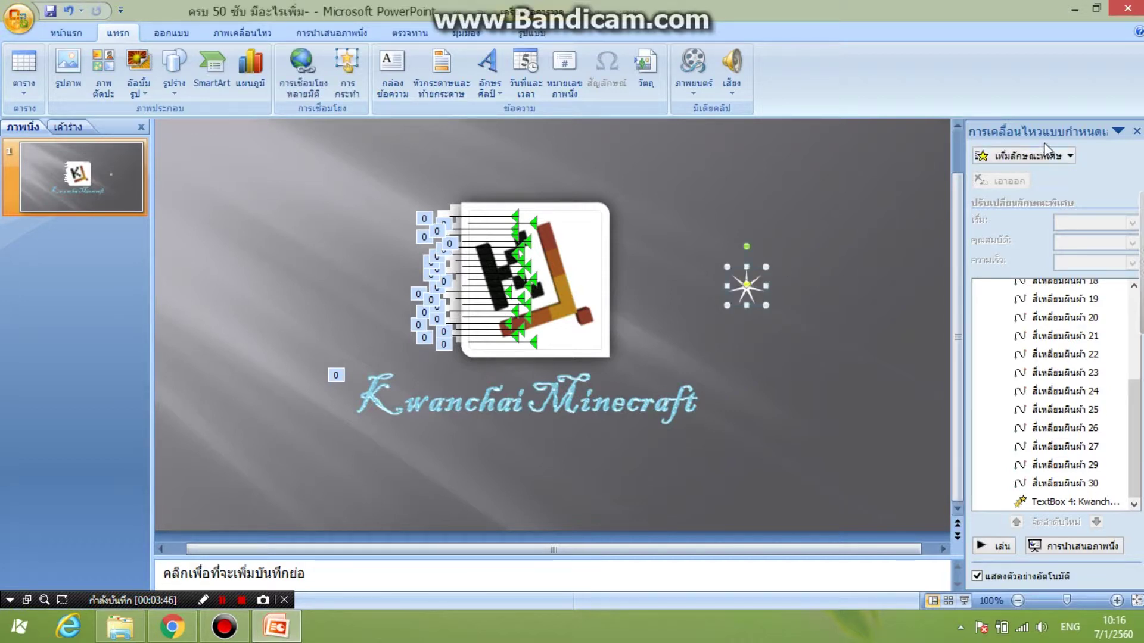
left_click(1024, 156)
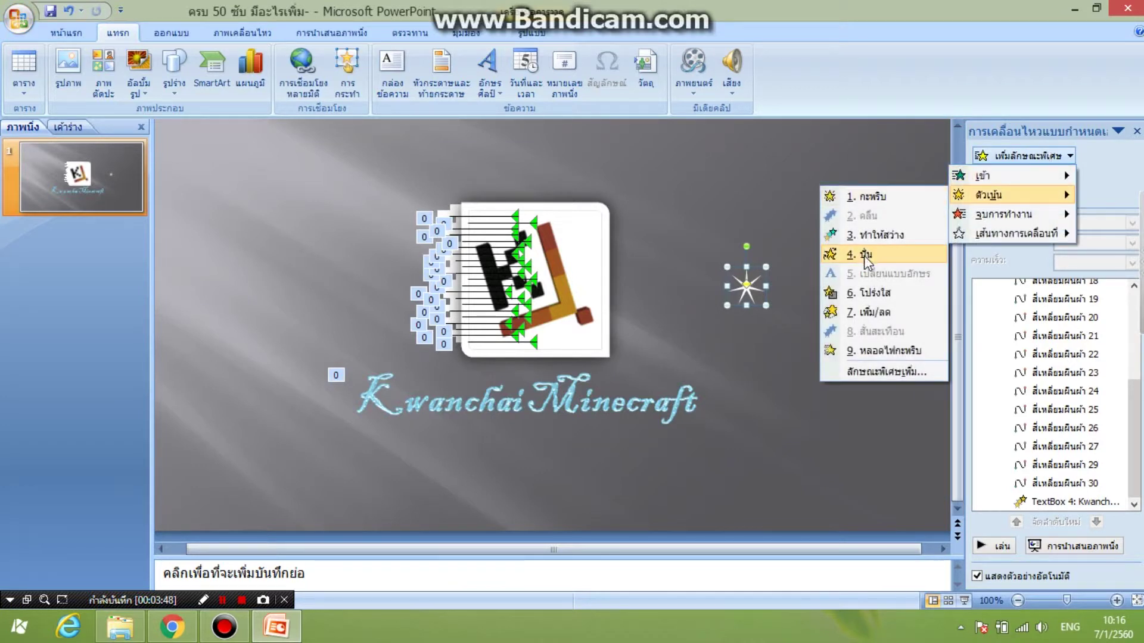
left_click(865, 255)
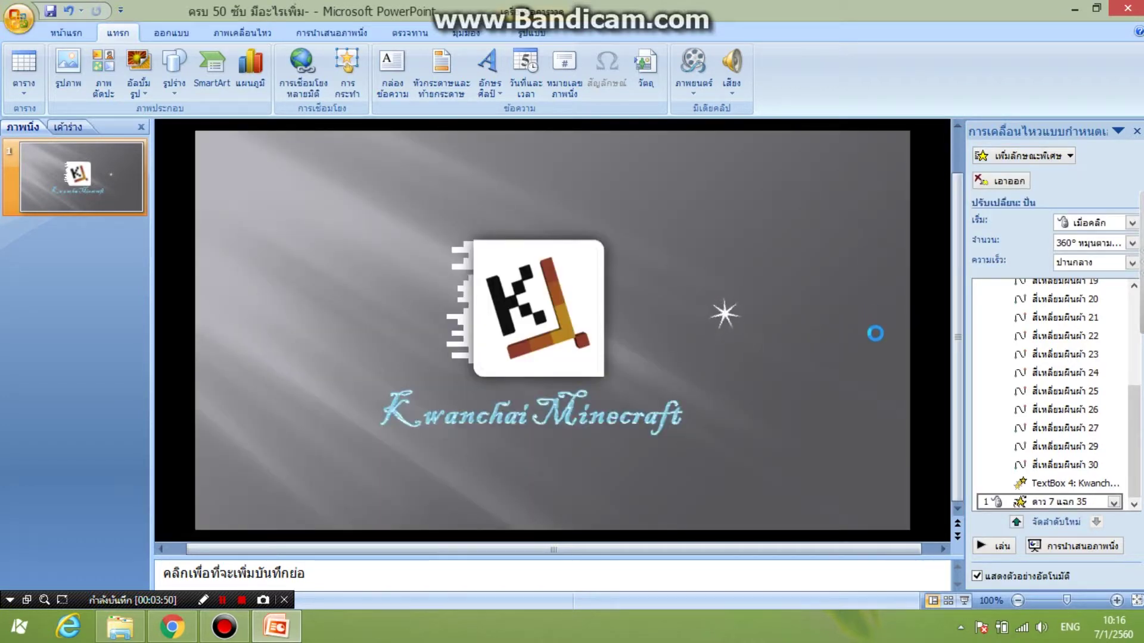
Step: Set the spin to start With Previous and repeat until end of slide
left_click(1114, 503)
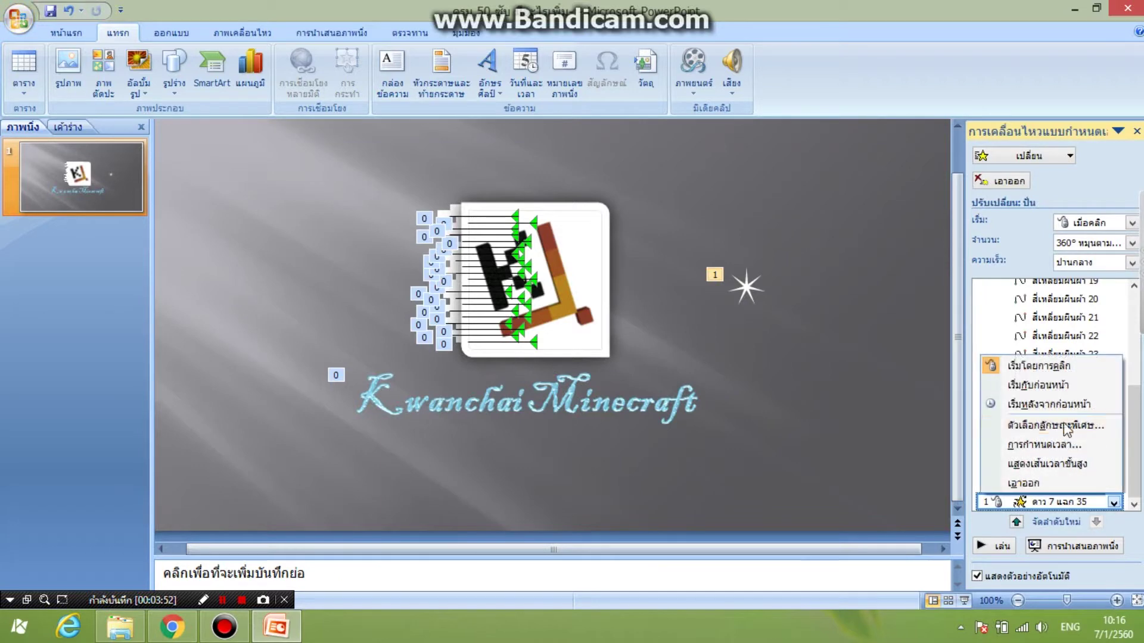
left_click(1057, 445)
left_click(965, 258)
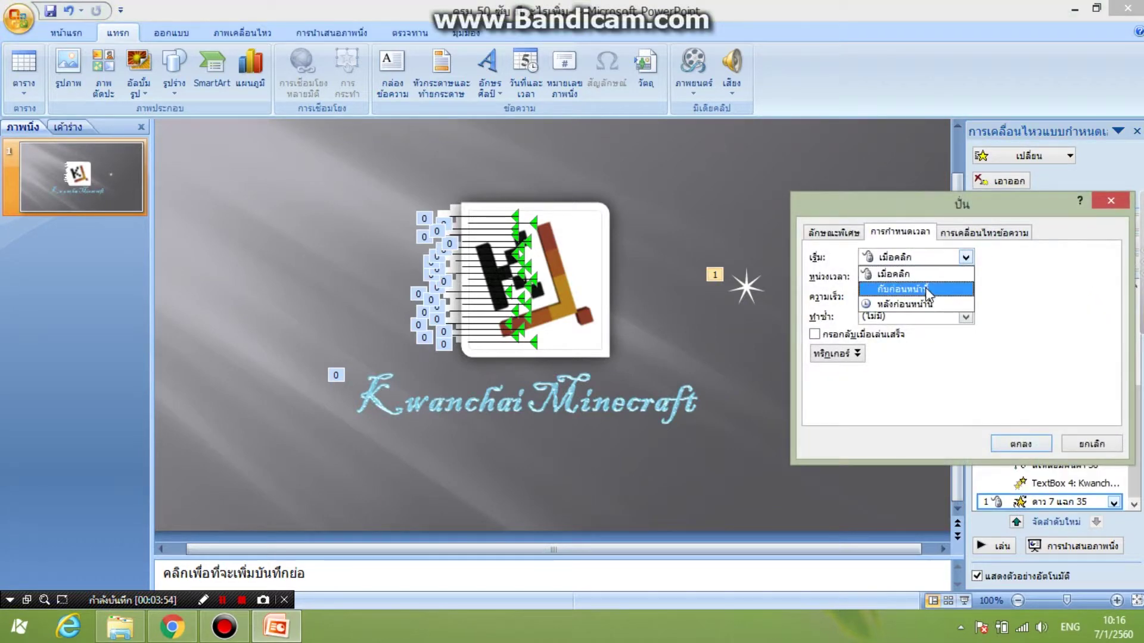
left_click(894, 284)
left_click(965, 316)
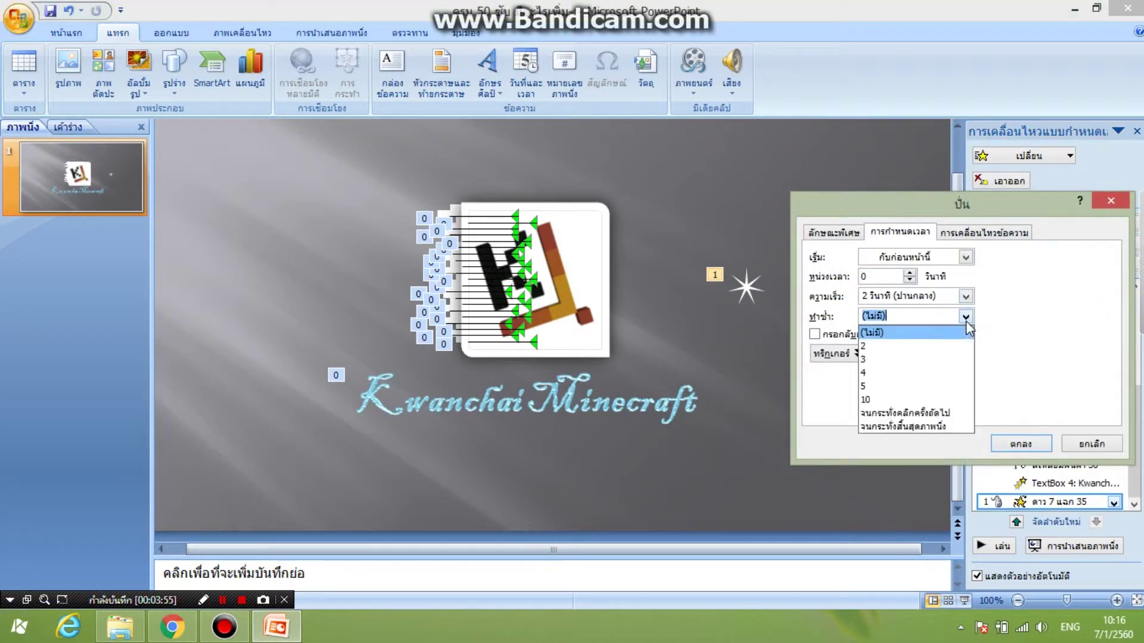
left_click(902, 423)
left_click(1021, 444)
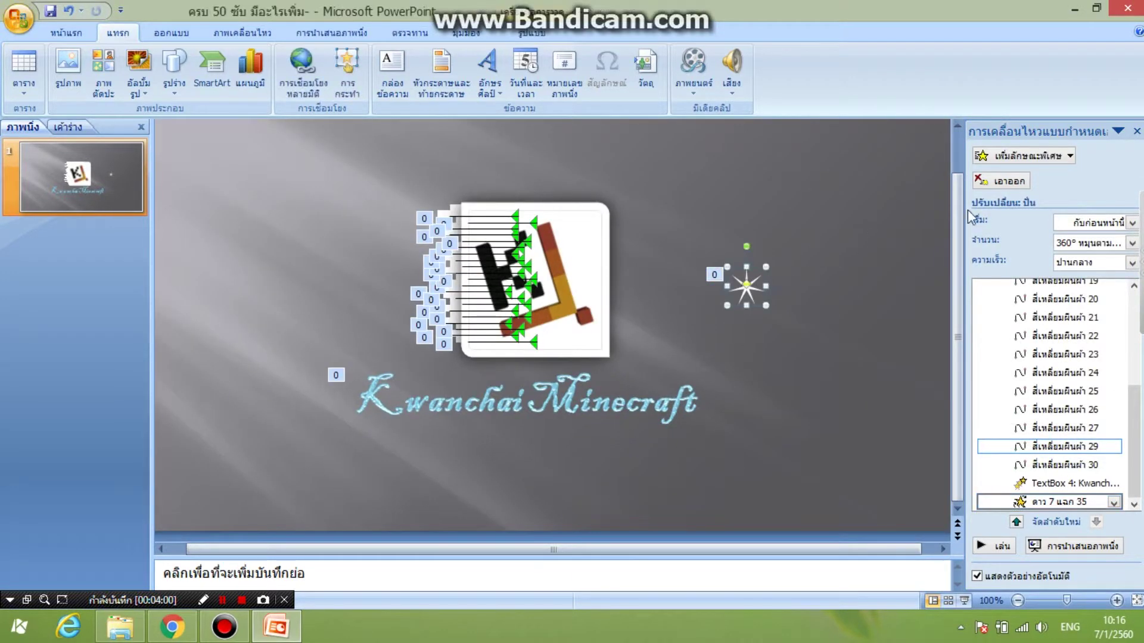
left_click(1039, 156)
mouse_move(1015, 233)
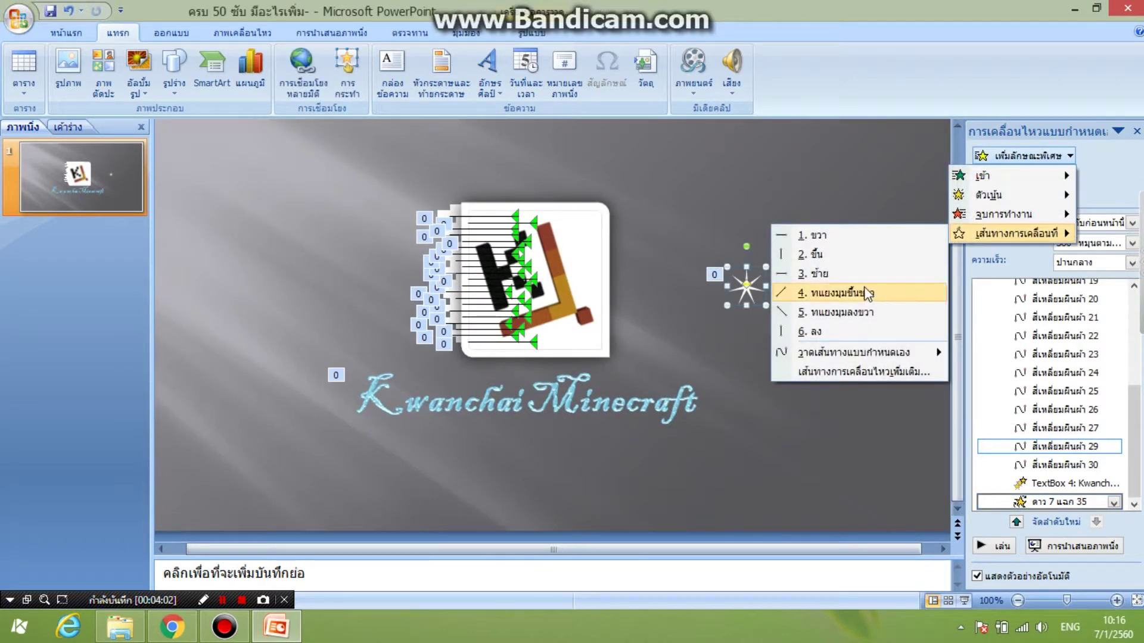
Step: Preview entrance effects, then give the star a ขยายจางลง entrance starting With Previous
left_click(831, 371)
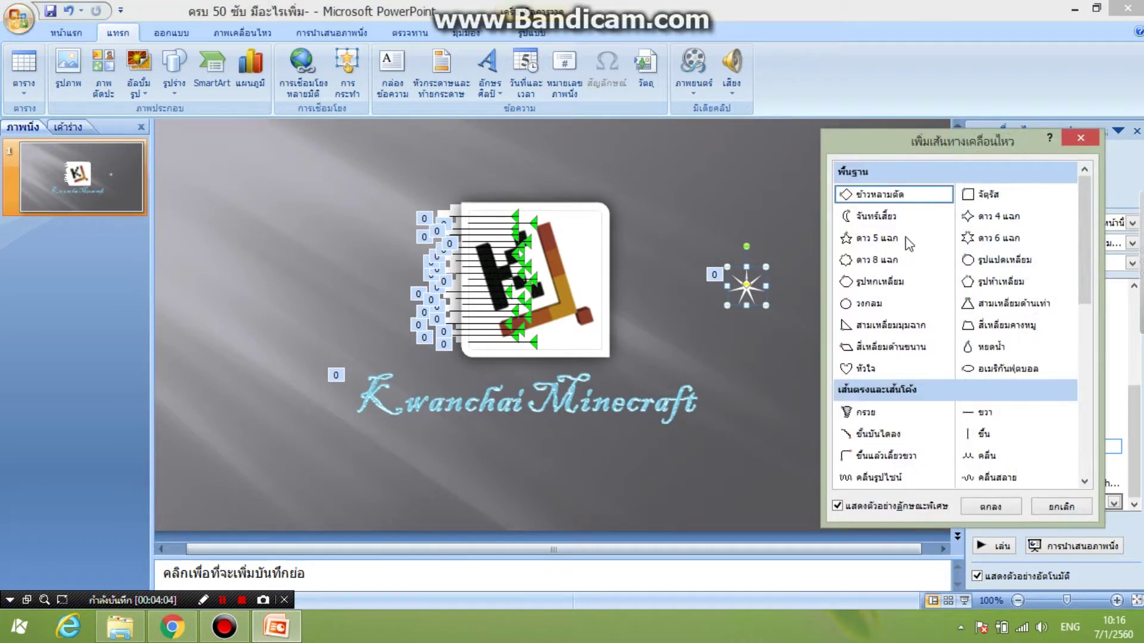
left_click(1080, 138)
left_click(1030, 156)
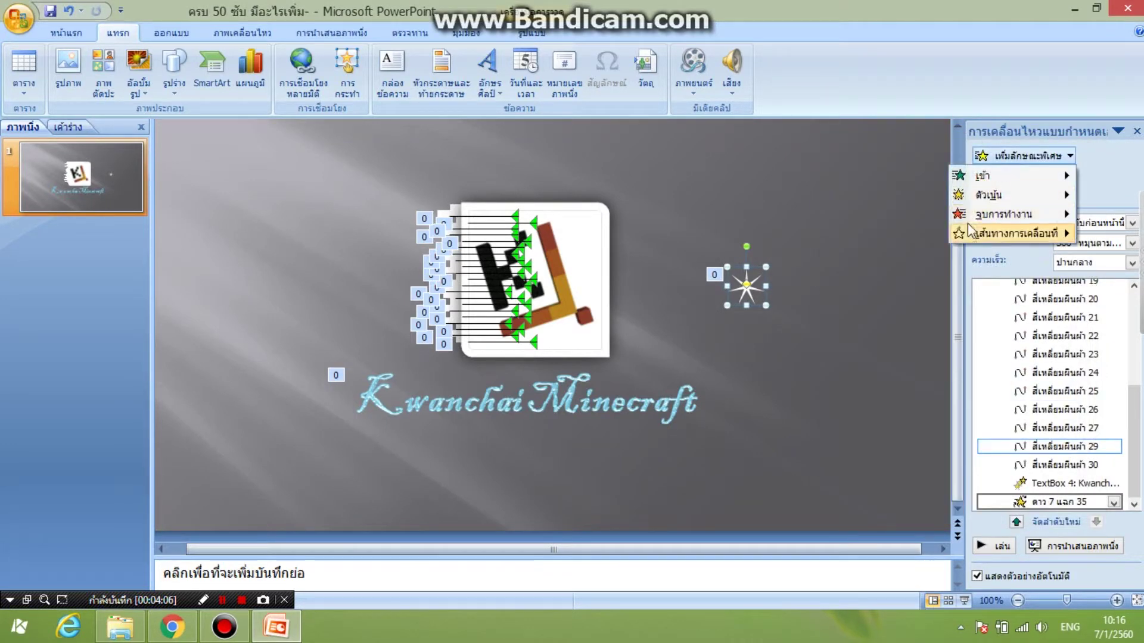
mouse_move(1009, 176)
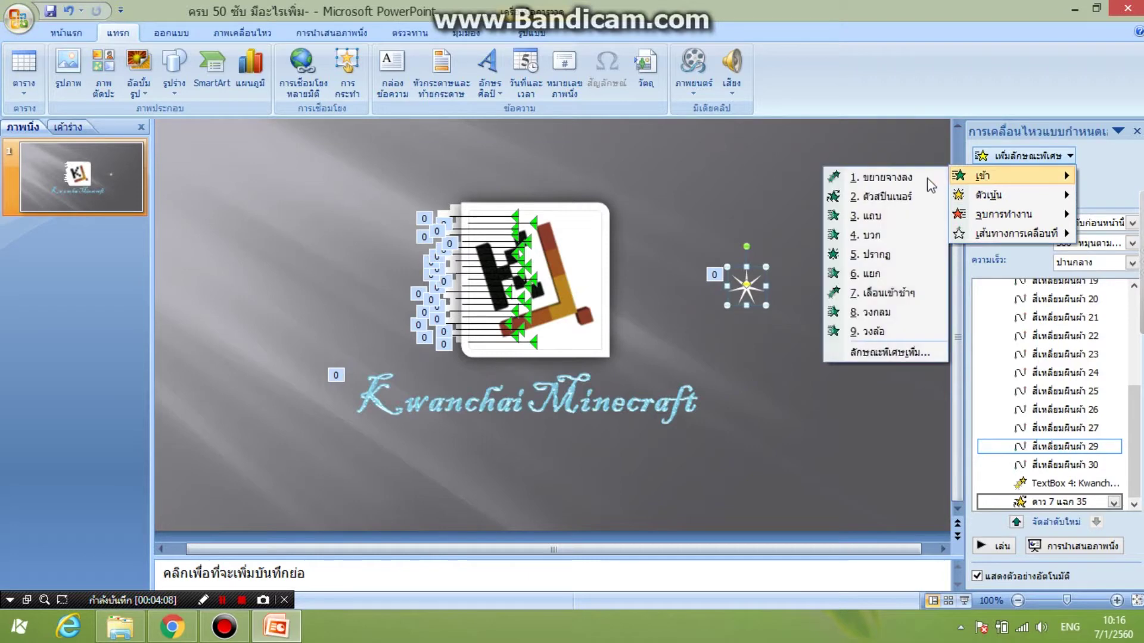
left_click(885, 351)
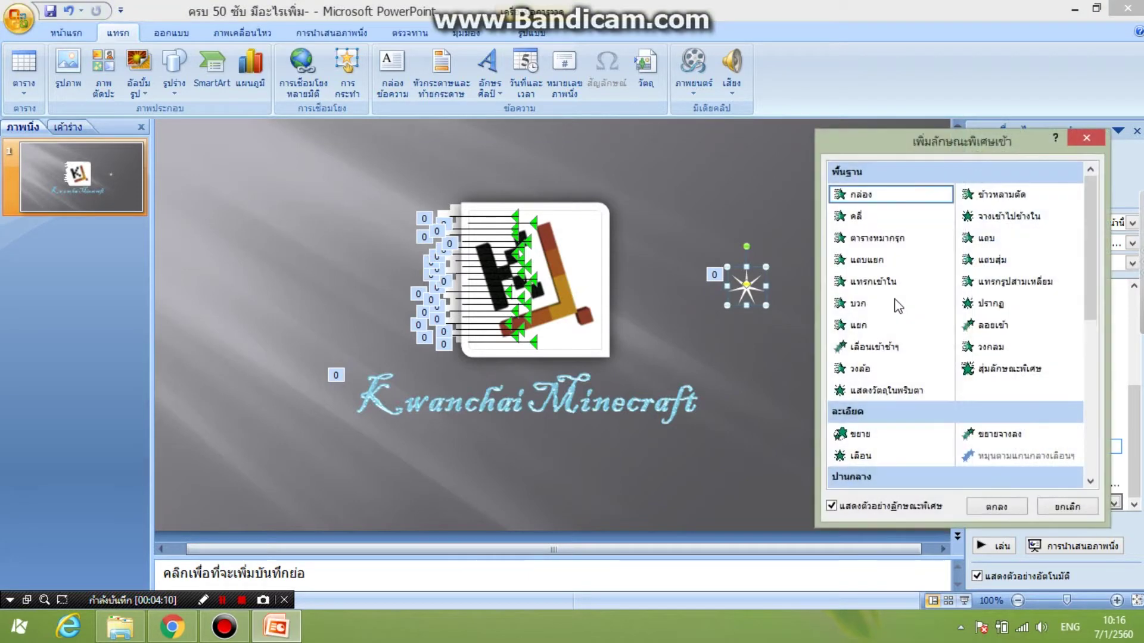
left_click(873, 332)
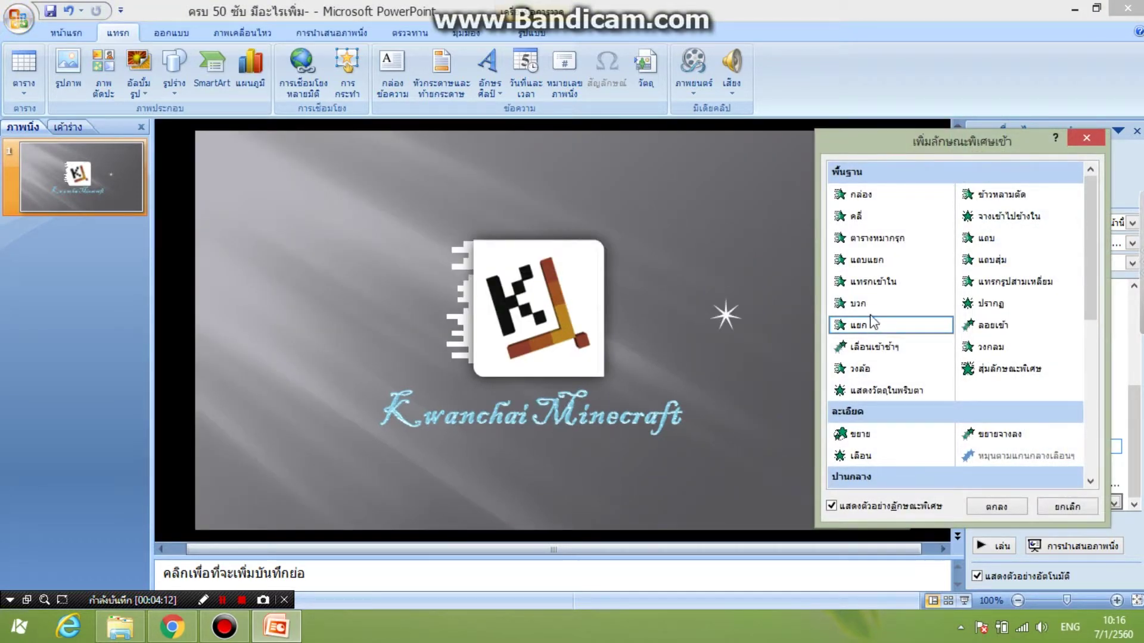
left_click(885, 349)
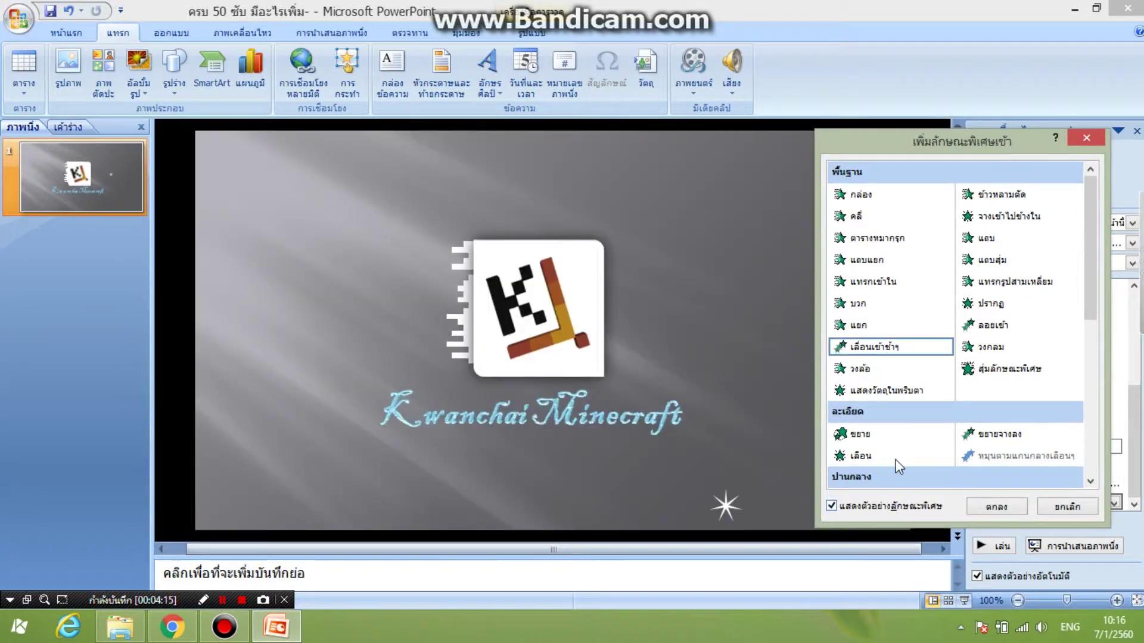
left_click(891, 457)
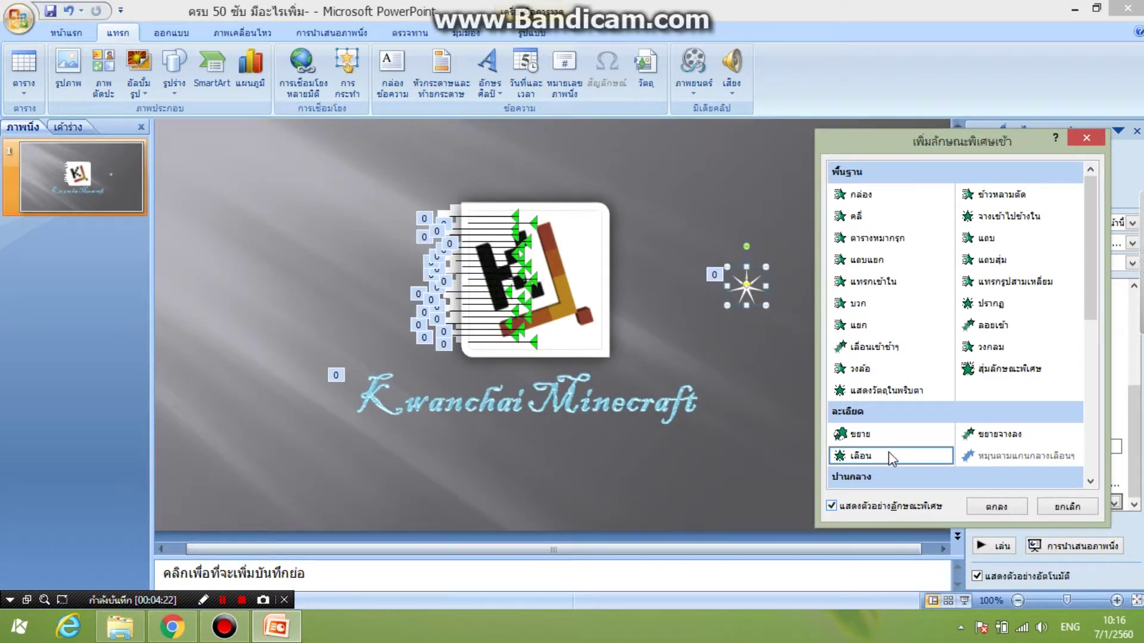
left_click(997, 437)
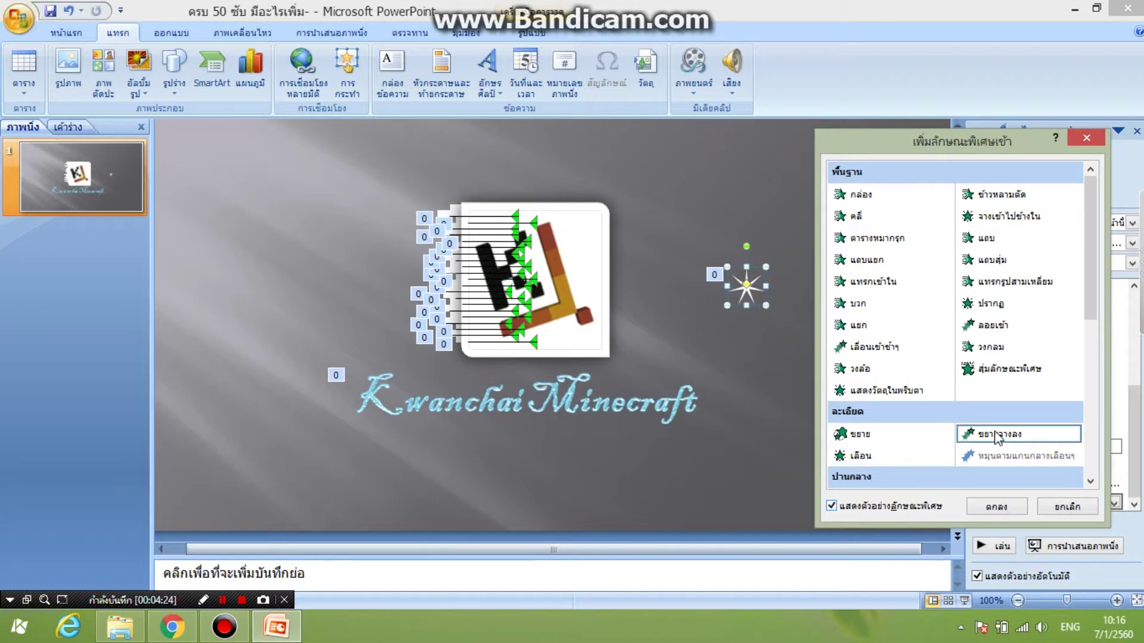
left_click(996, 507)
left_click(1131, 222)
left_click(1090, 265)
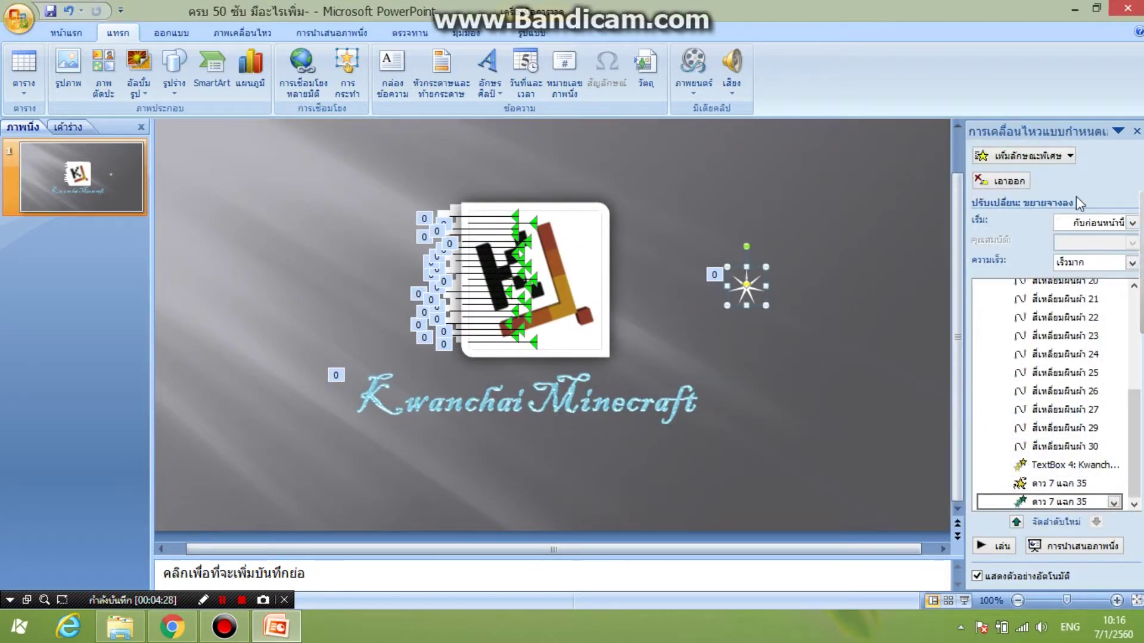
Step: Add a ขยายจางลง exit effect to the star, starting With Previous
left_click(1059, 156)
mouse_move(1006, 214)
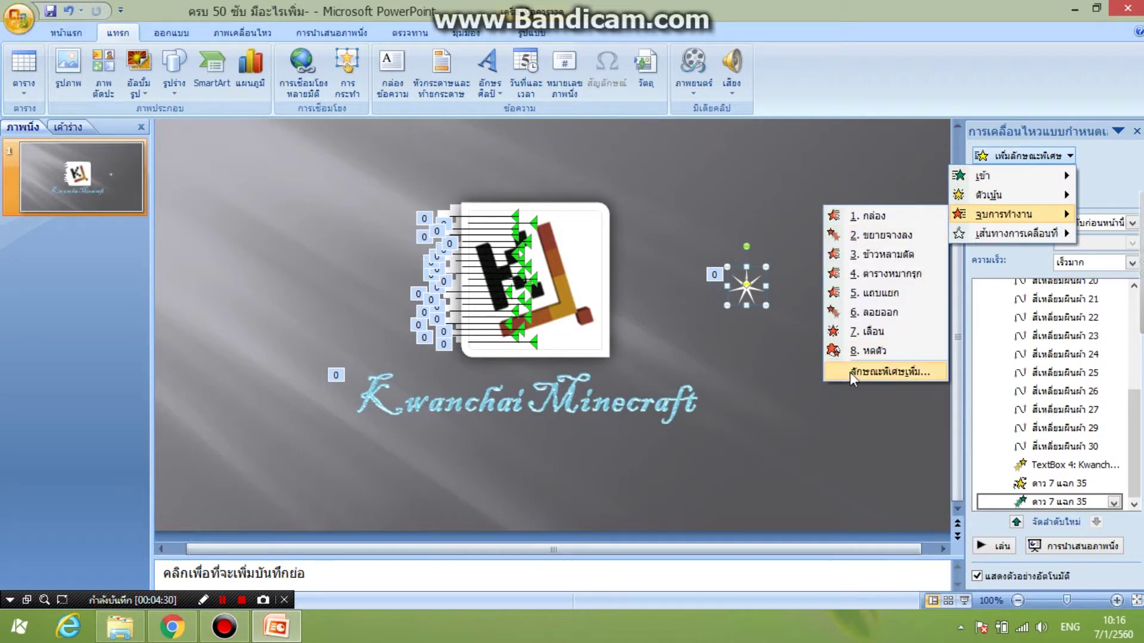
left_click(851, 376)
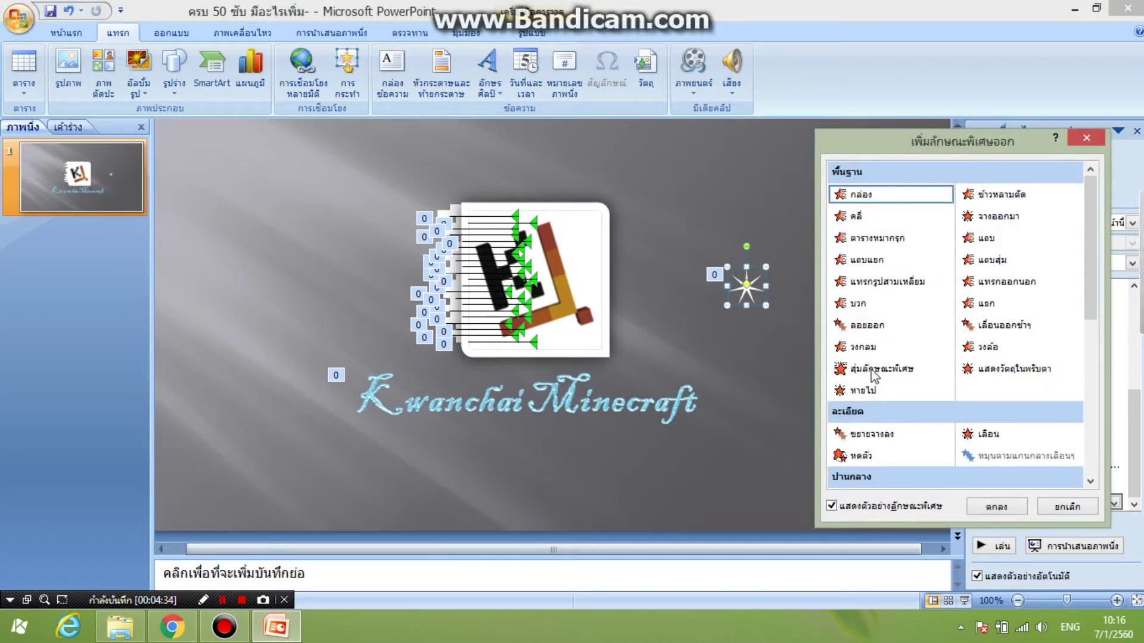
left_click(873, 391)
left_click(869, 328)
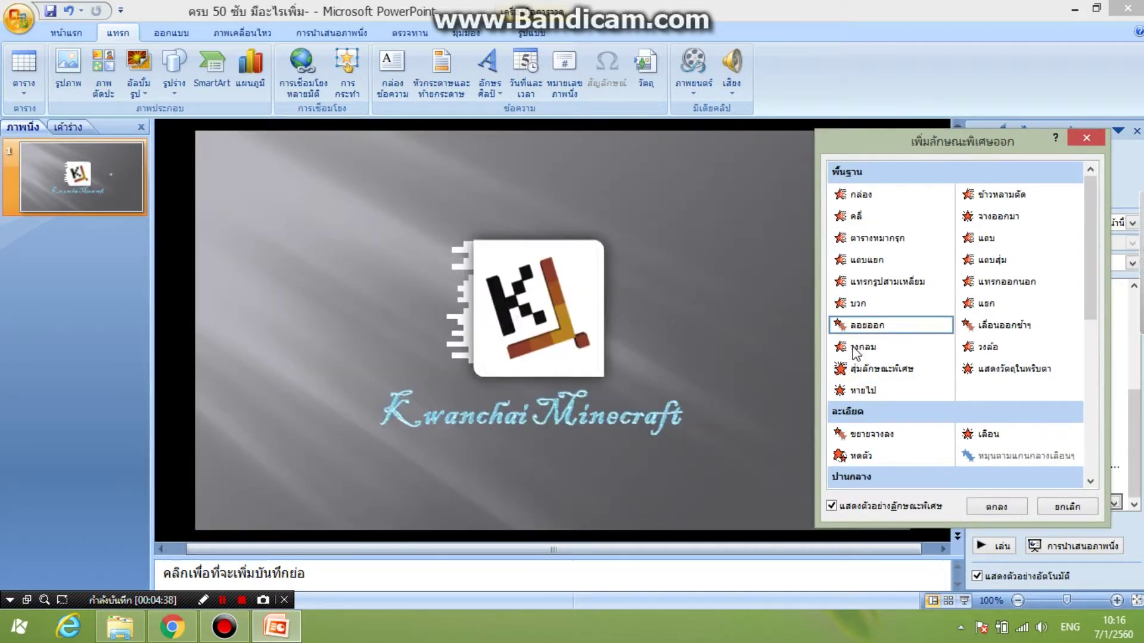
left_click(856, 349)
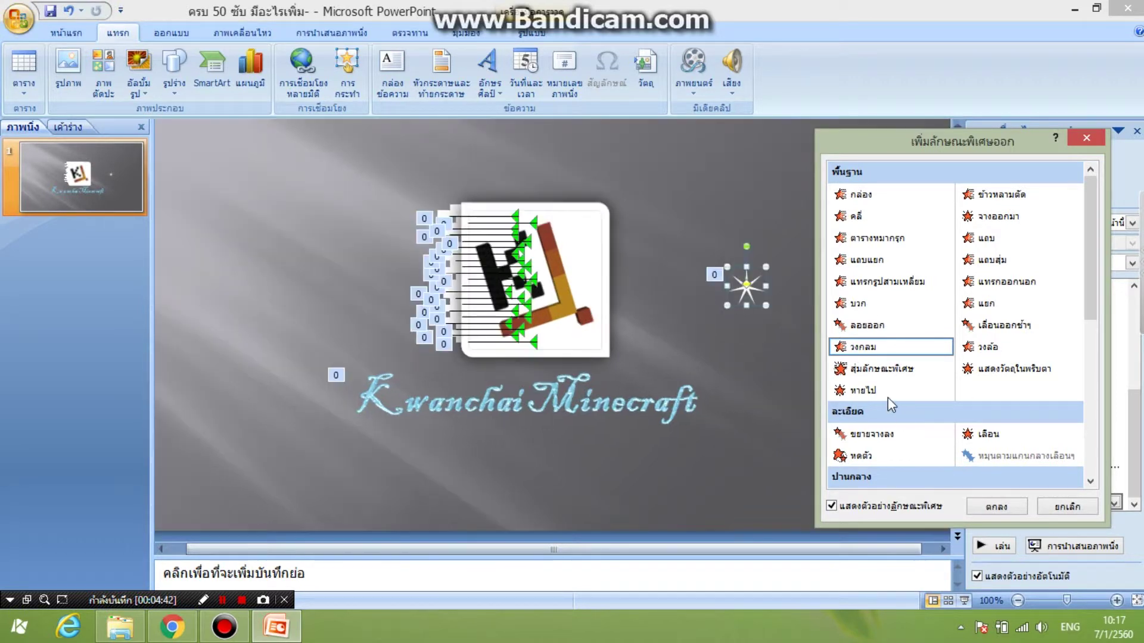
left_click(891, 438)
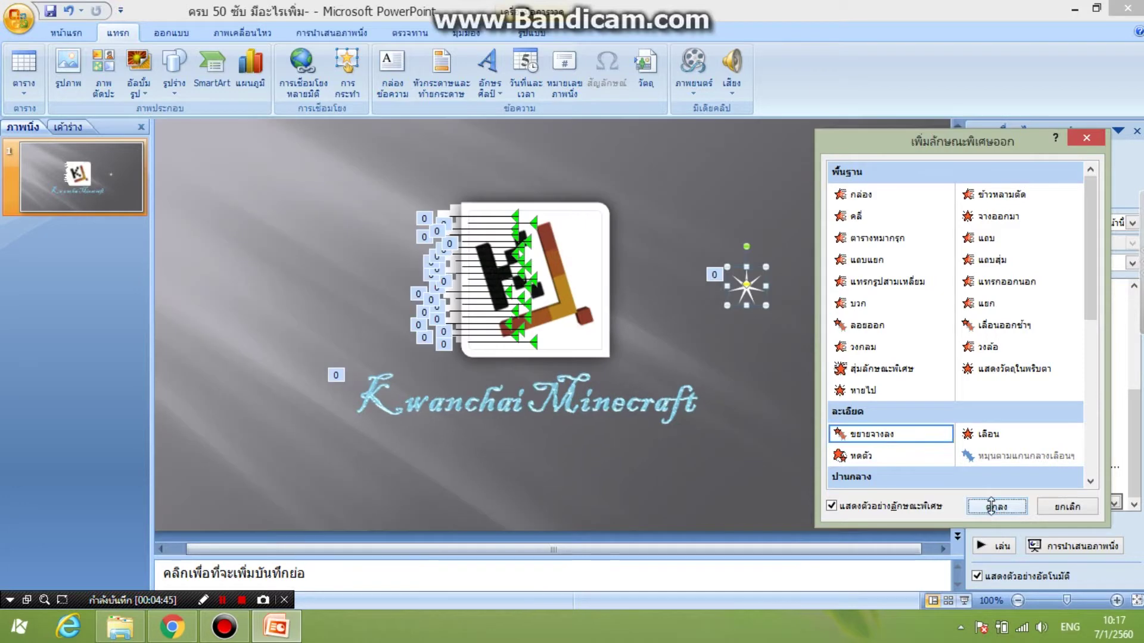
left_click(991, 507)
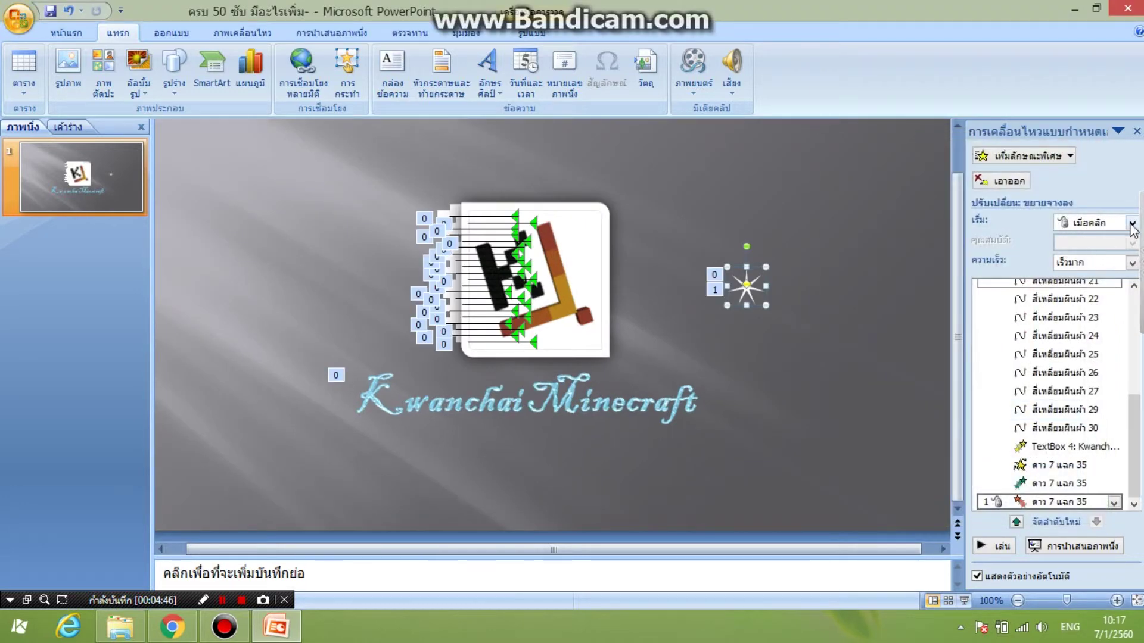
left_click(1132, 223)
left_click(1093, 246)
Step: Set the star's exit speed to 5 seconds (Very Slow) in its Timing settings
left_click(1091, 483)
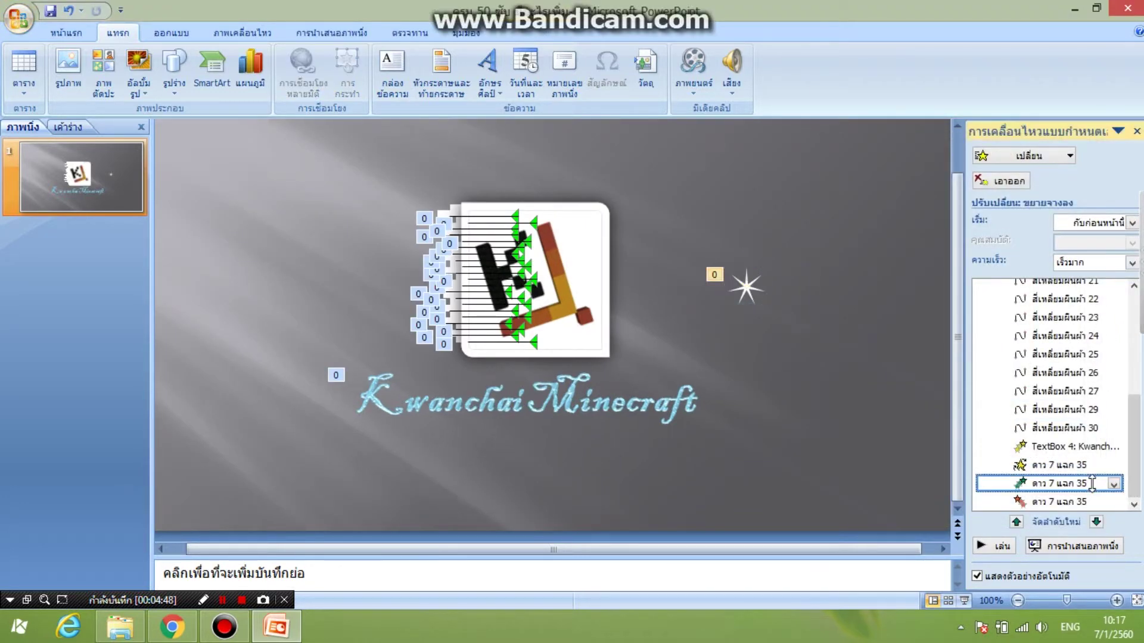
left_click(1037, 507)
left_click(1113, 502)
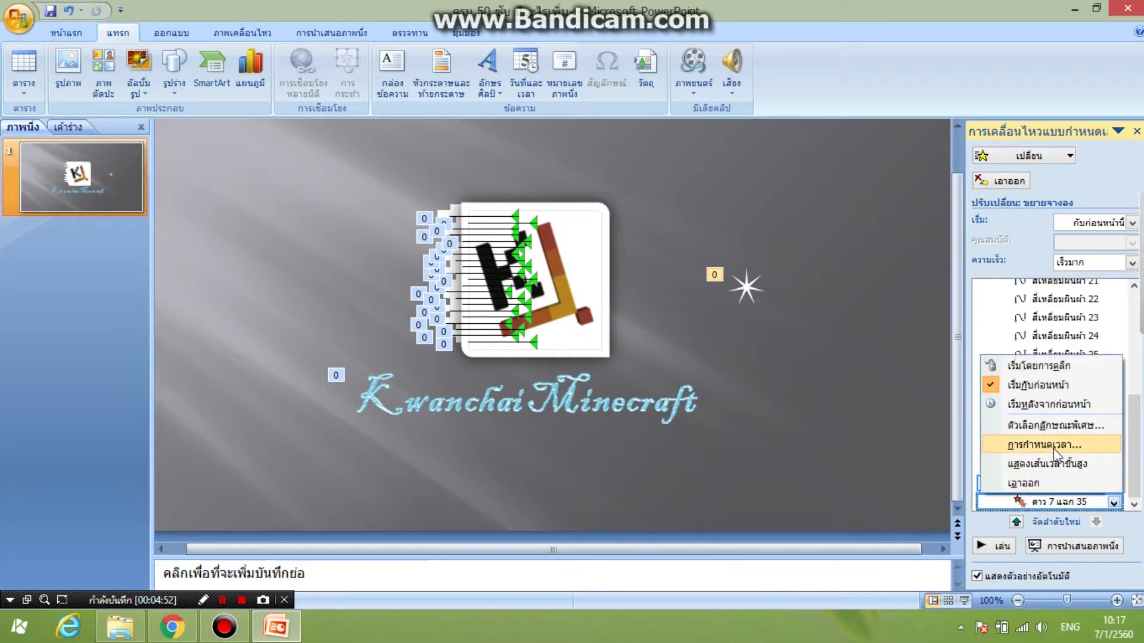
left_click(1054, 453)
left_click(966, 307)
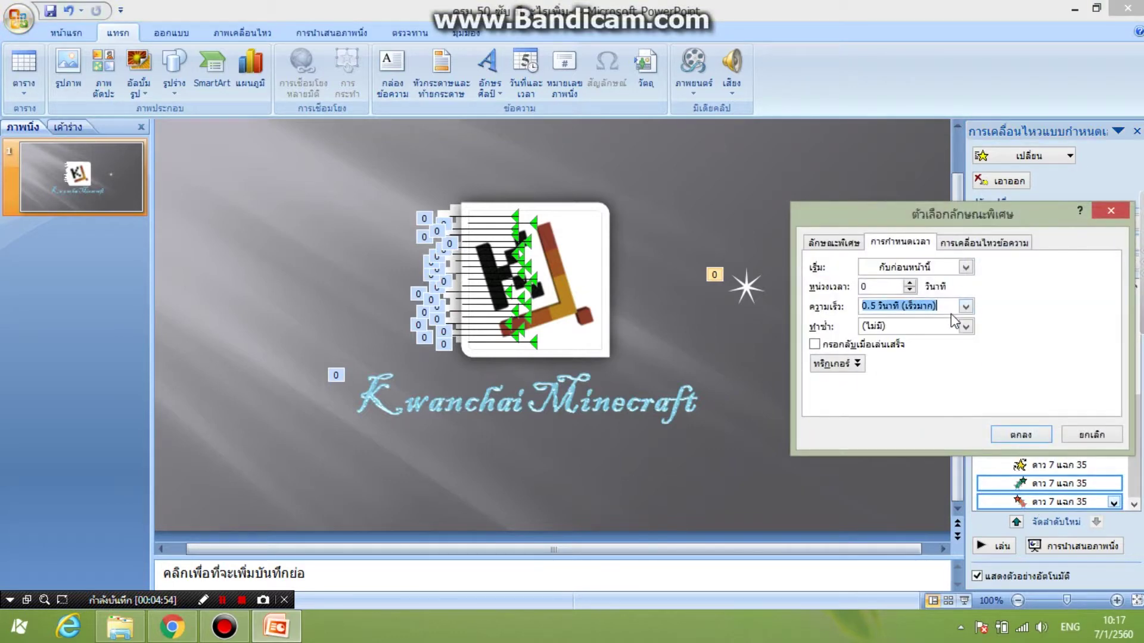
left_click(967, 306)
left_click(887, 322)
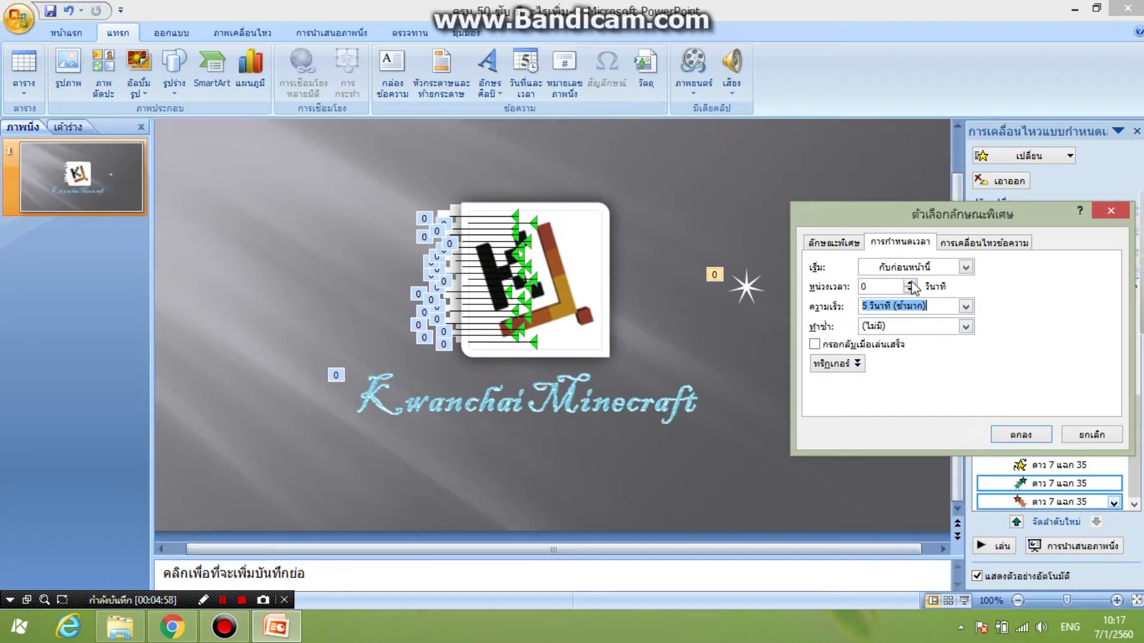
left_click(1019, 435)
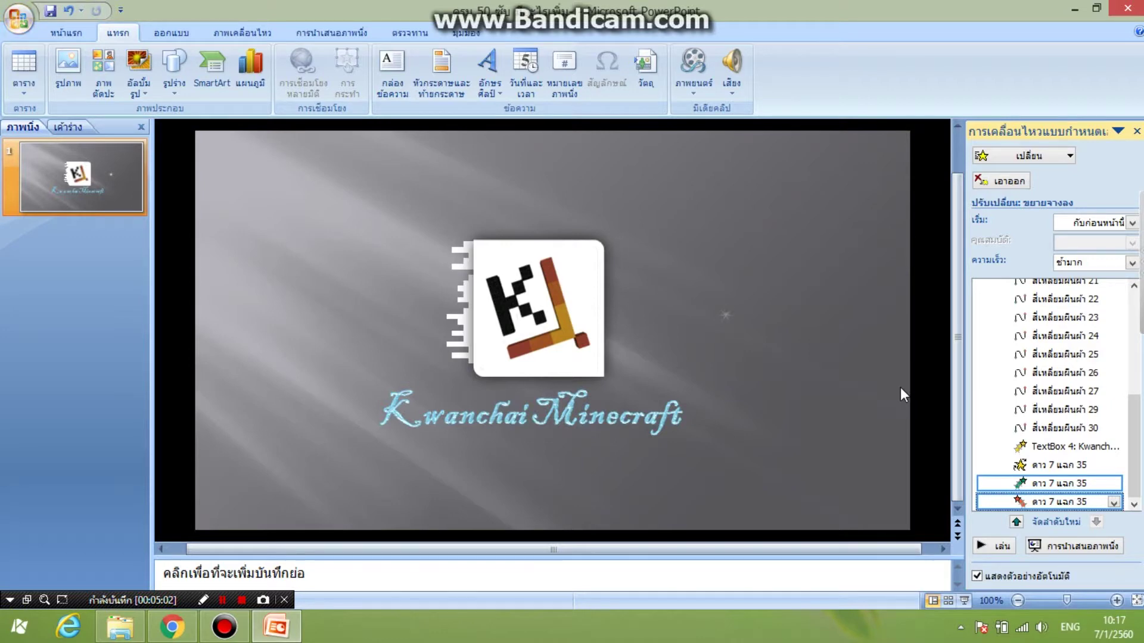
Step: Delay the star's fading exit by 1 second and replay the slide animations
left_click(1112, 502)
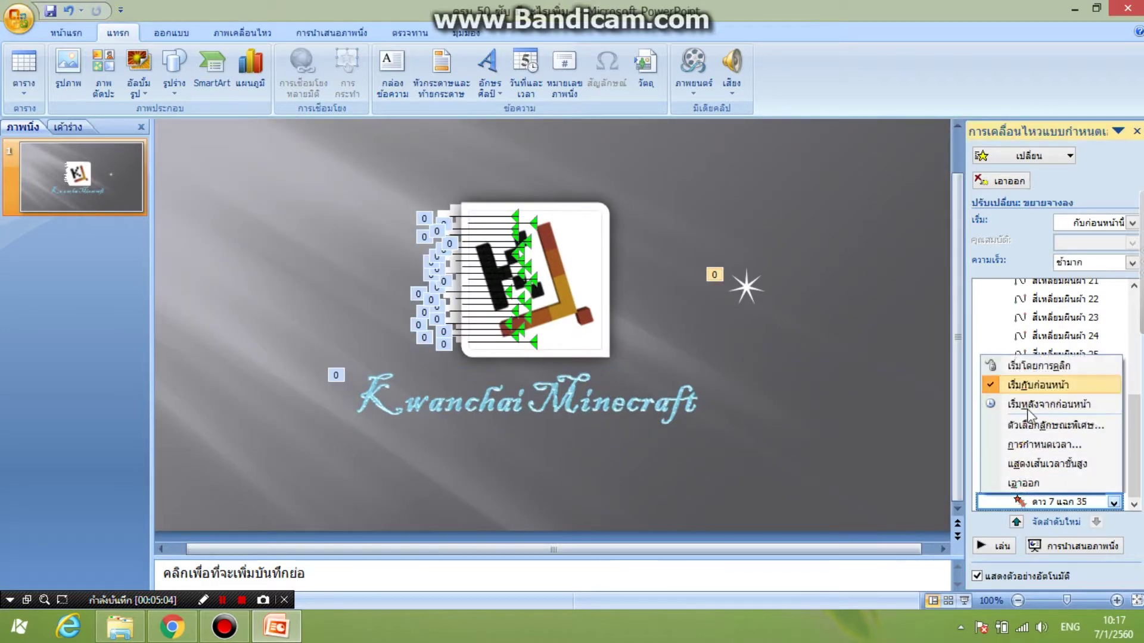
left_click(1044, 444)
left_click(909, 283)
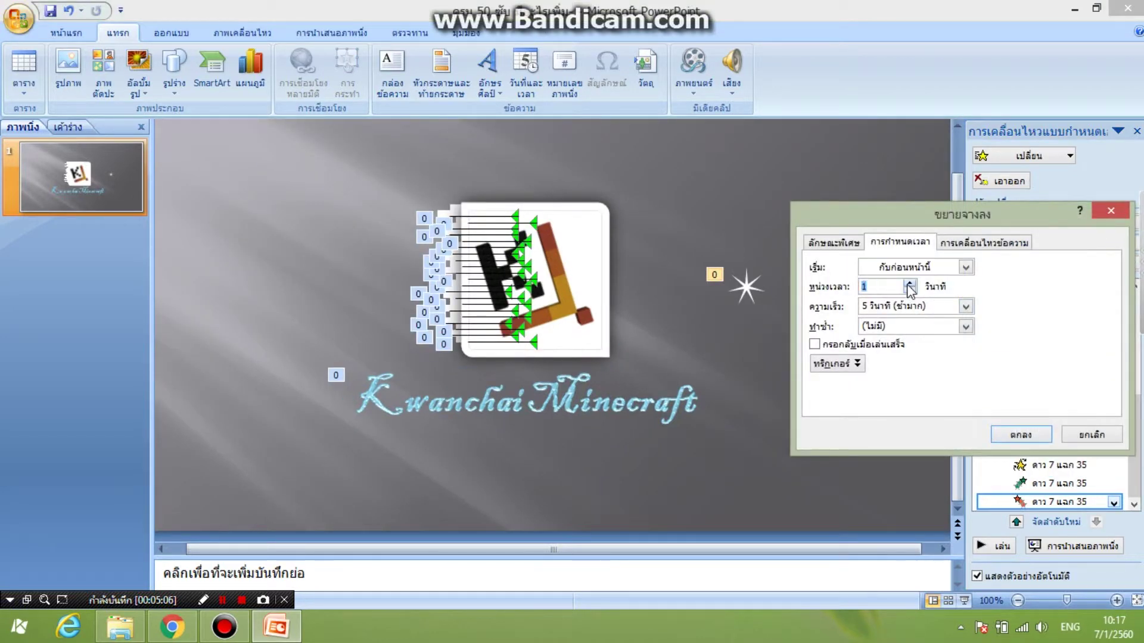
left_click(1017, 433)
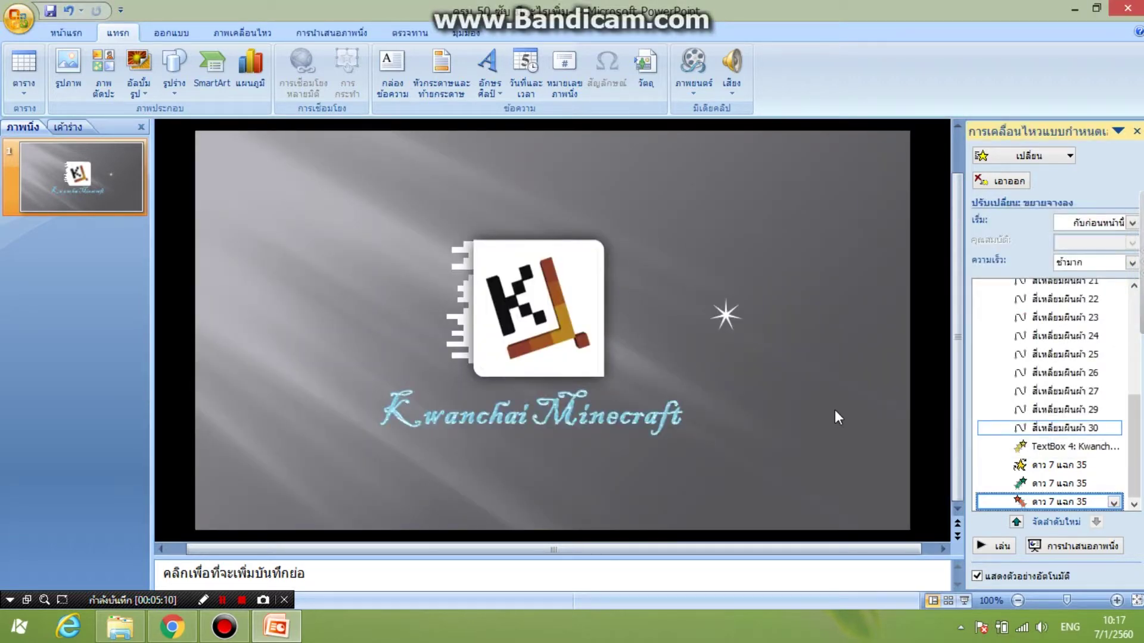
left_click(835, 410)
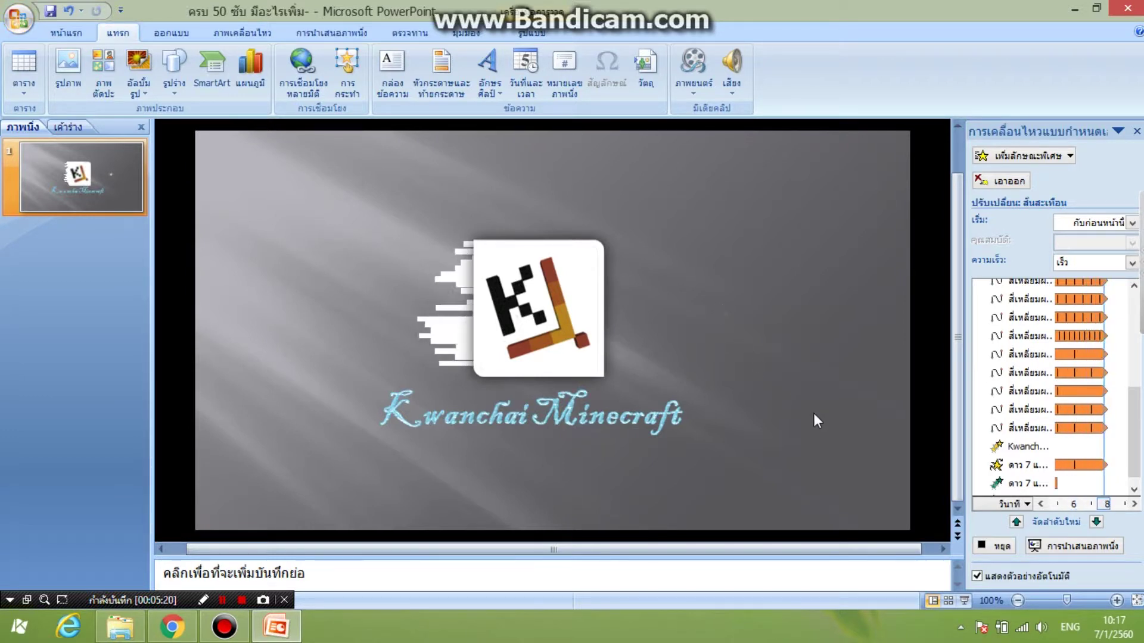
left_click(1037, 157)
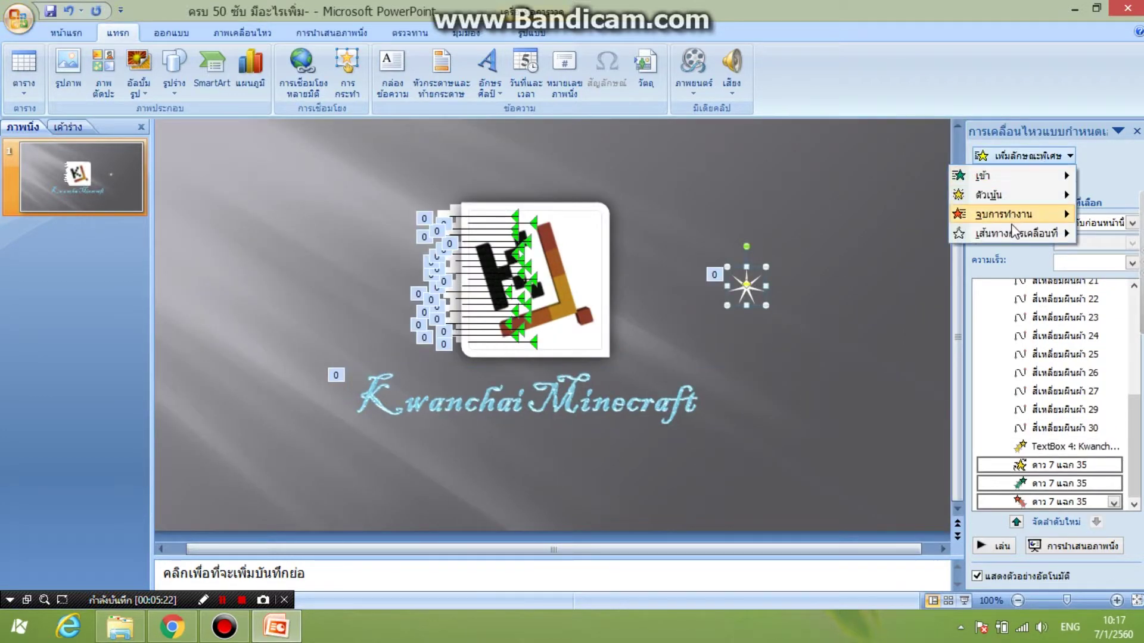
mouse_move(1005, 234)
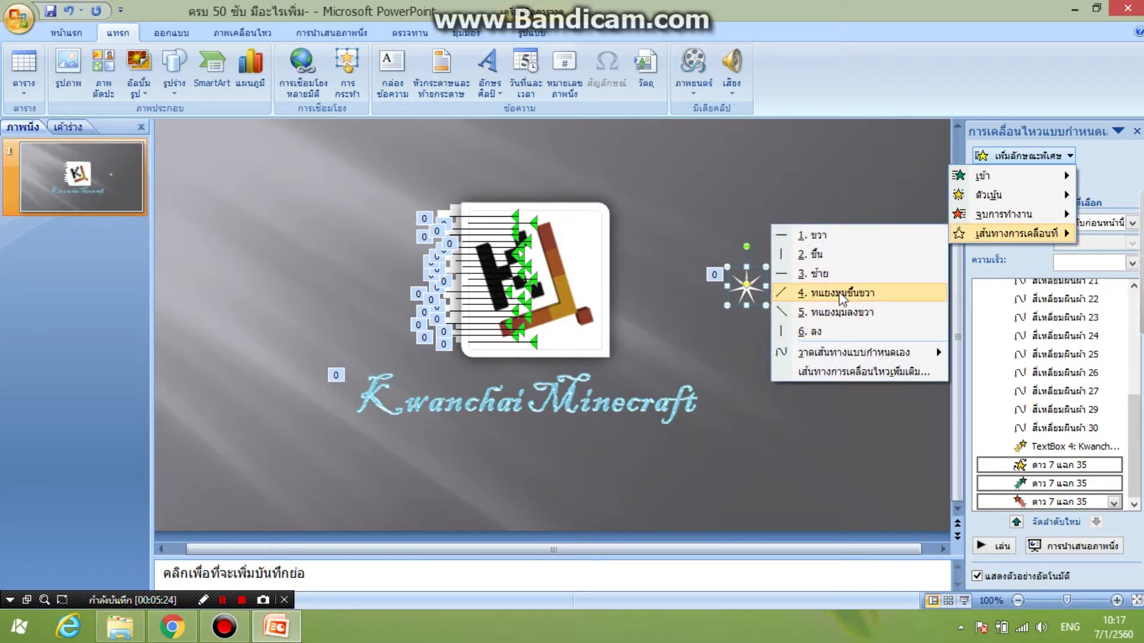
Step: Add a Diagonal Up Right motion path to the star and move the star to the bottom-left corner
left_click(839, 292)
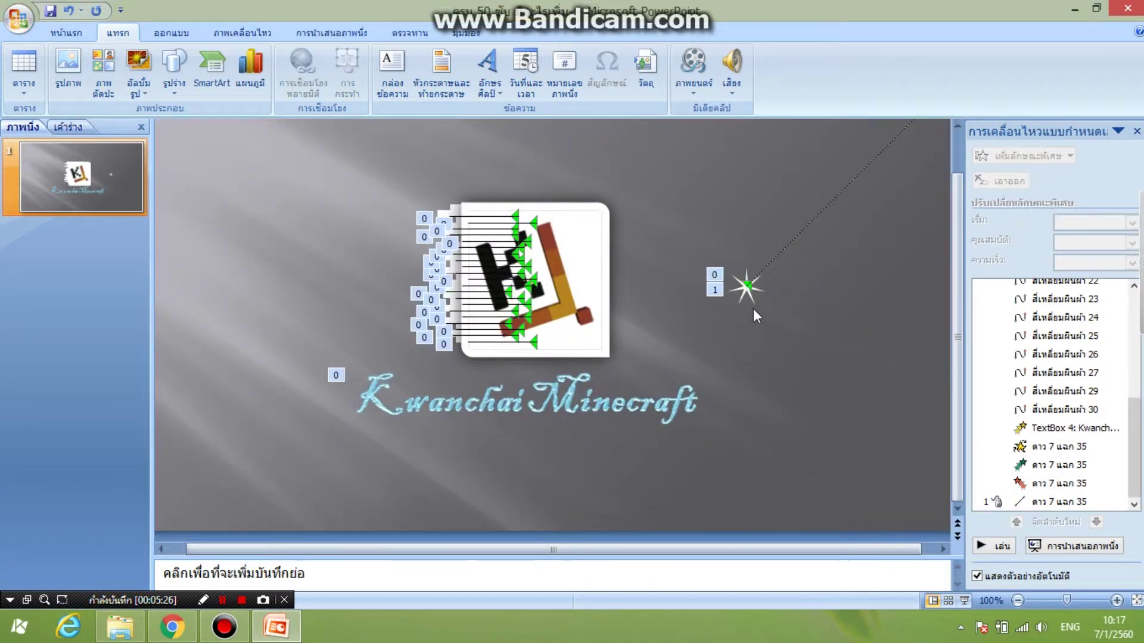
left_click(749, 301)
left_click_drag(413, 398, 237, 526)
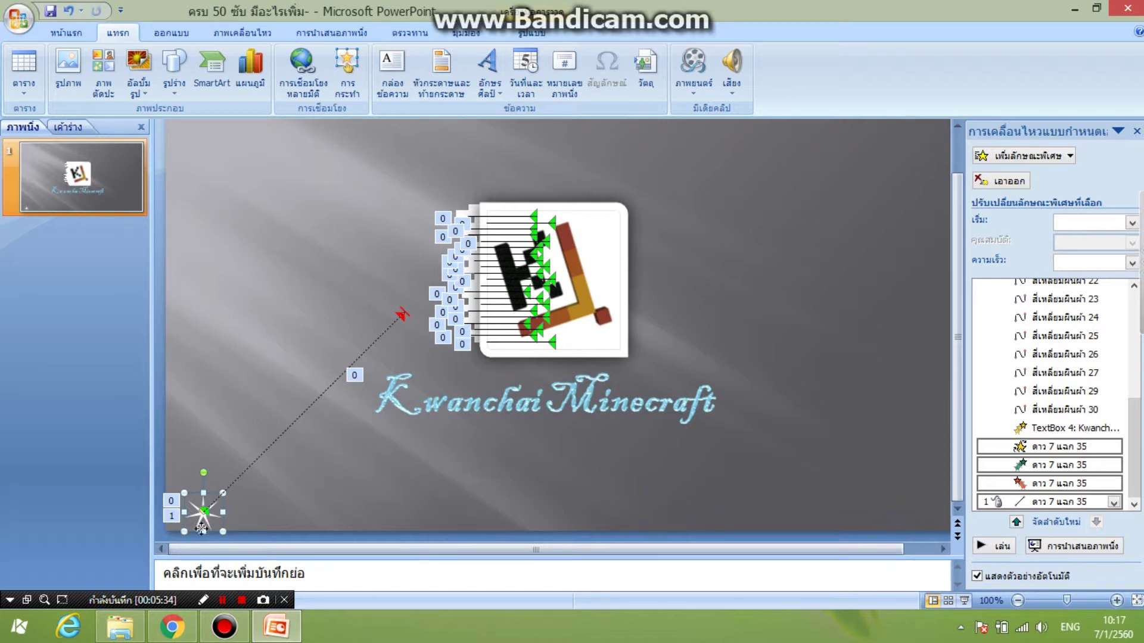
left_click_drag(201, 528, 179, 528)
scroll(334, 476, "down", 1)
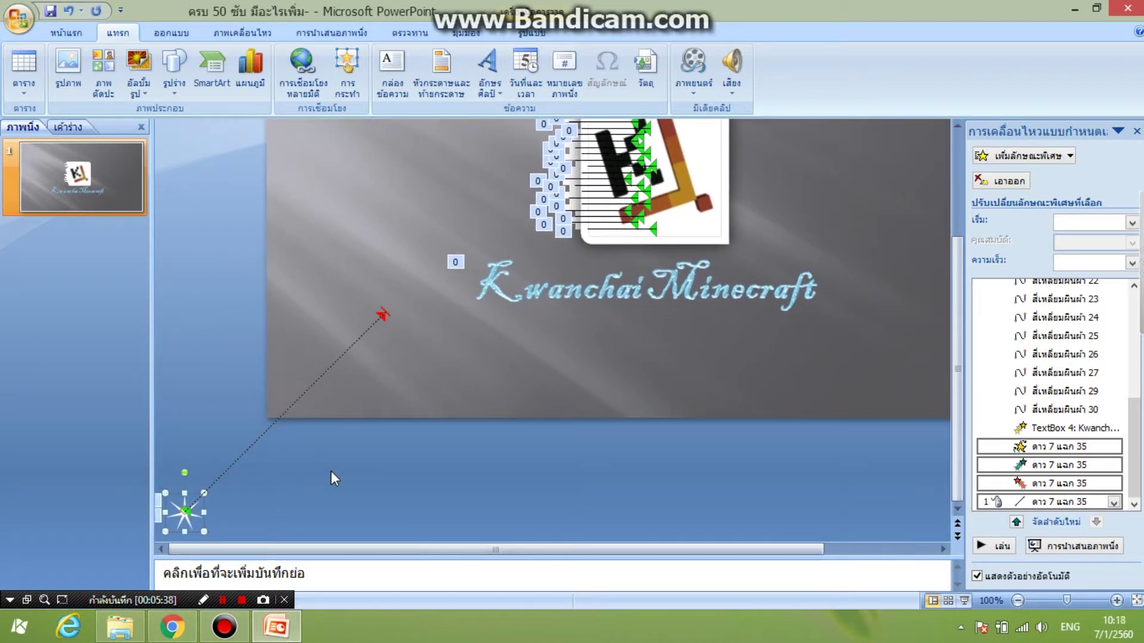
key("Left")
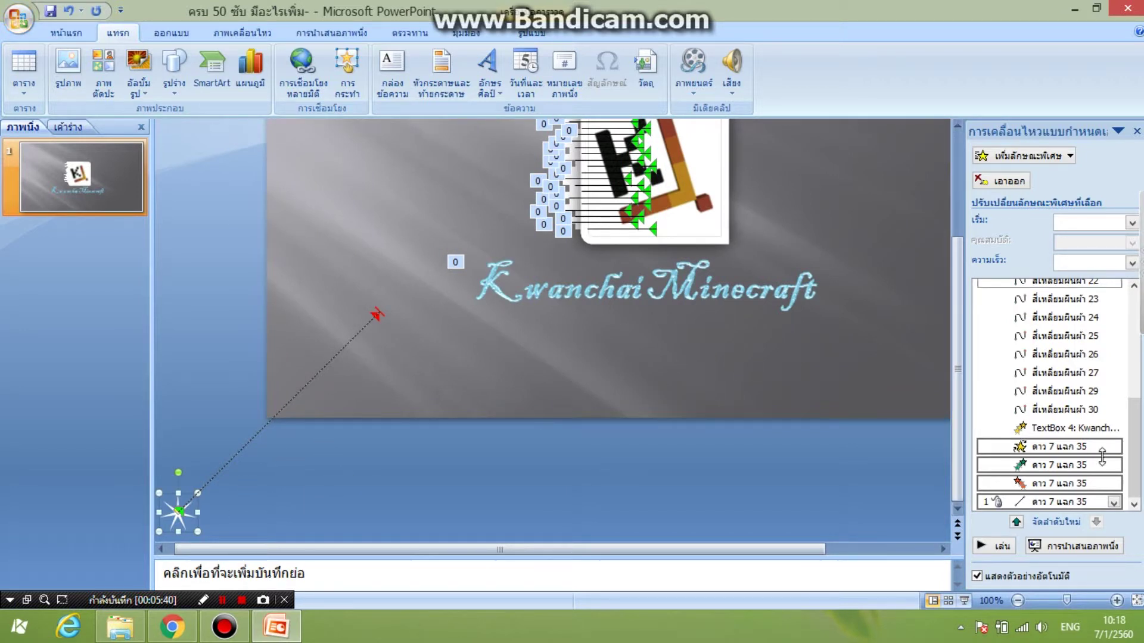
Step: Set the star's motion path to Locked, starting With Previous, at Very Slow speed
left_click(1088, 504)
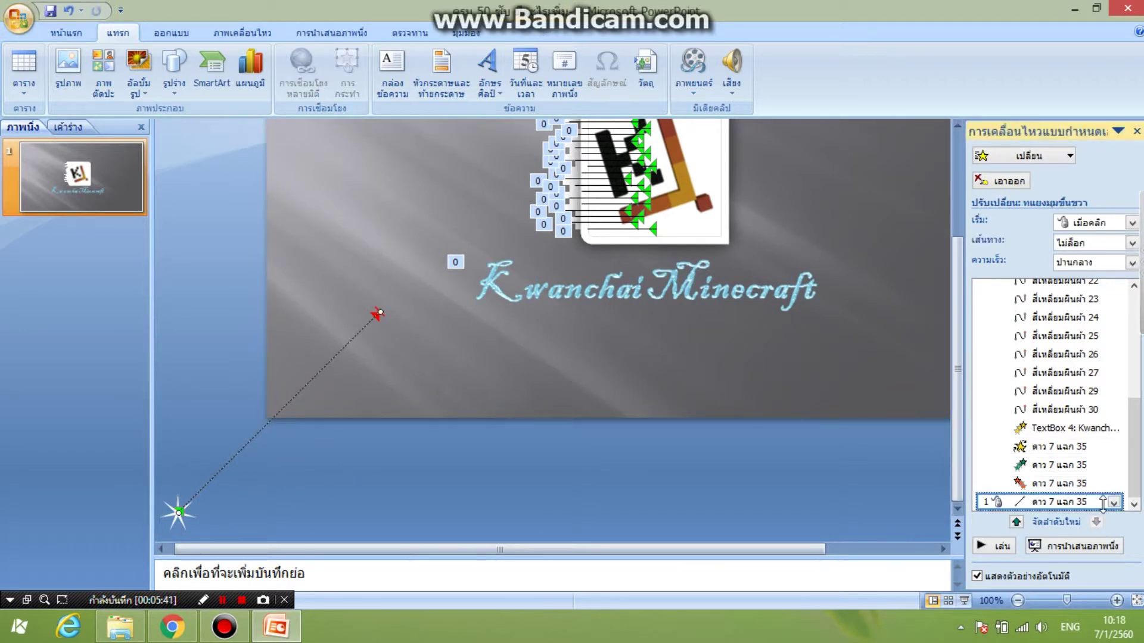
left_click(1131, 243)
left_click(1088, 286)
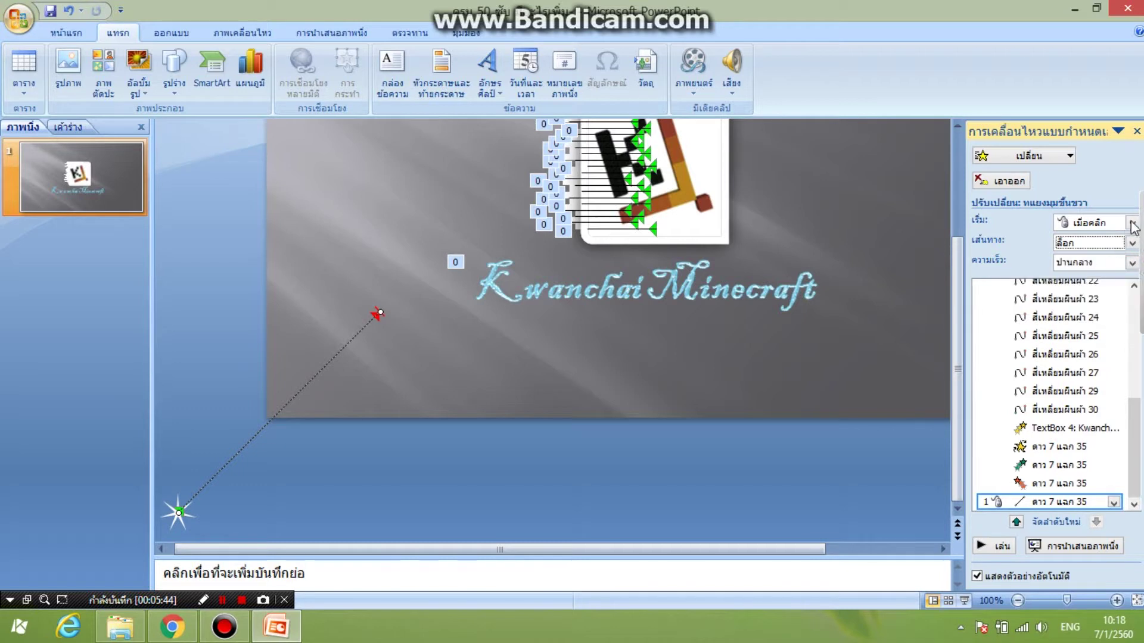
left_click(1132, 222)
left_click(1102, 247)
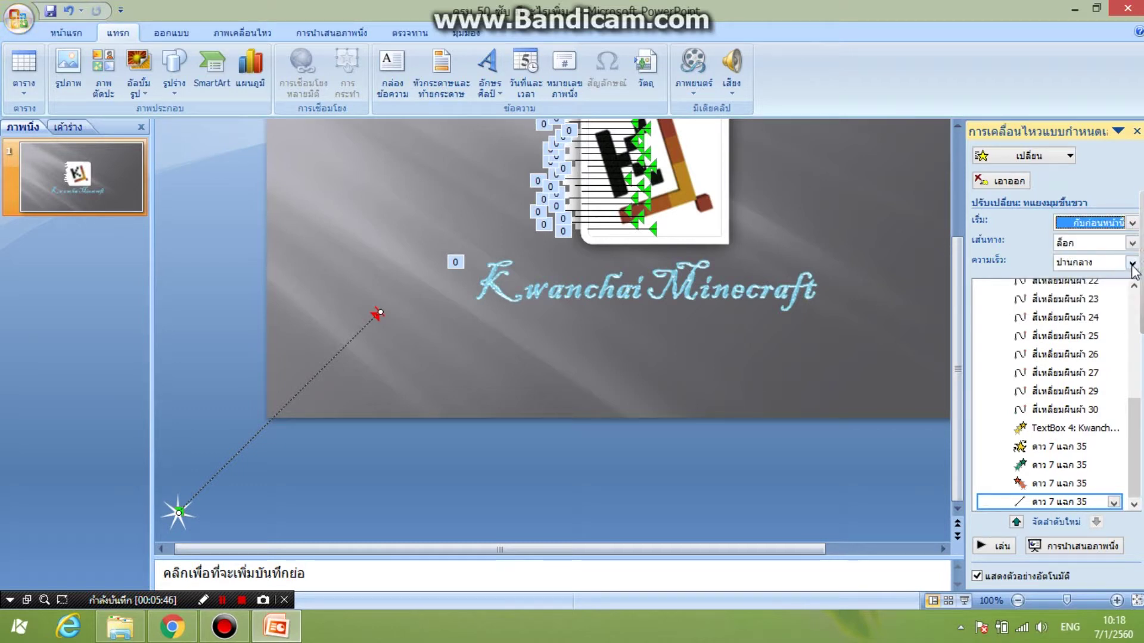
left_click(1132, 263)
left_click(1111, 283)
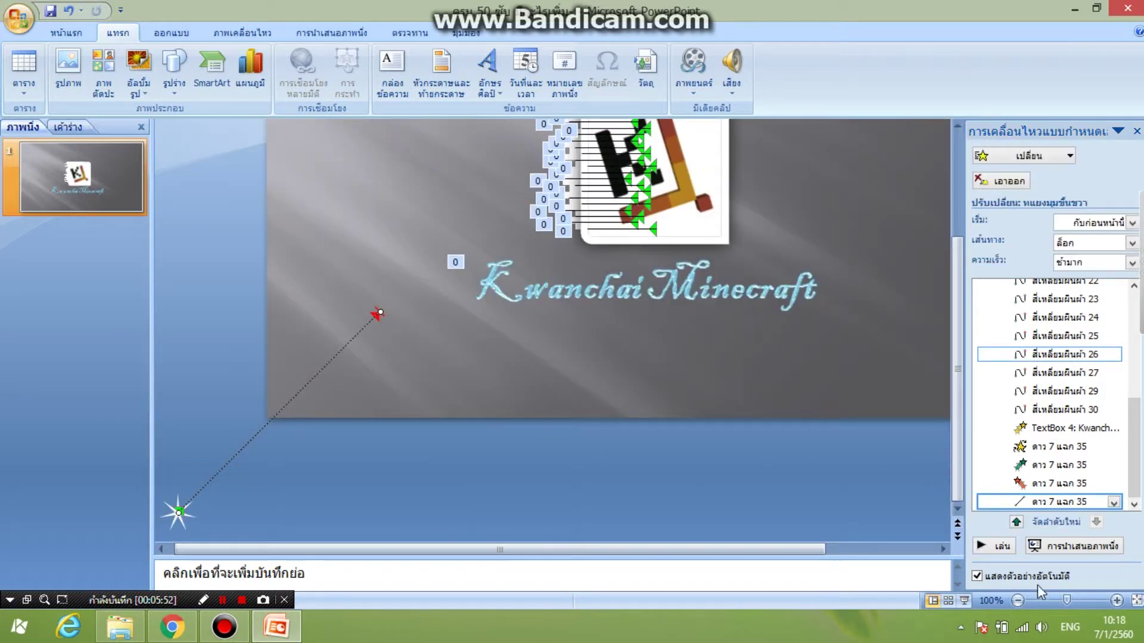
left_click_drag(1066, 601, 1029, 602)
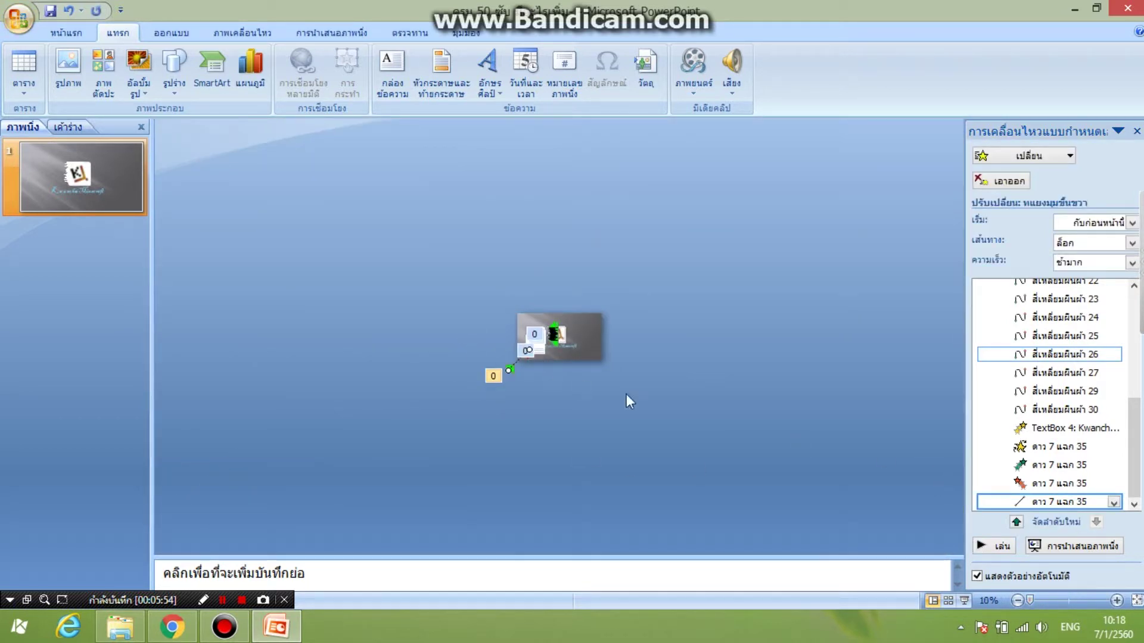
Step: Zoom in and preview the slide with the star's diagonal path selected
left_click(1046, 601)
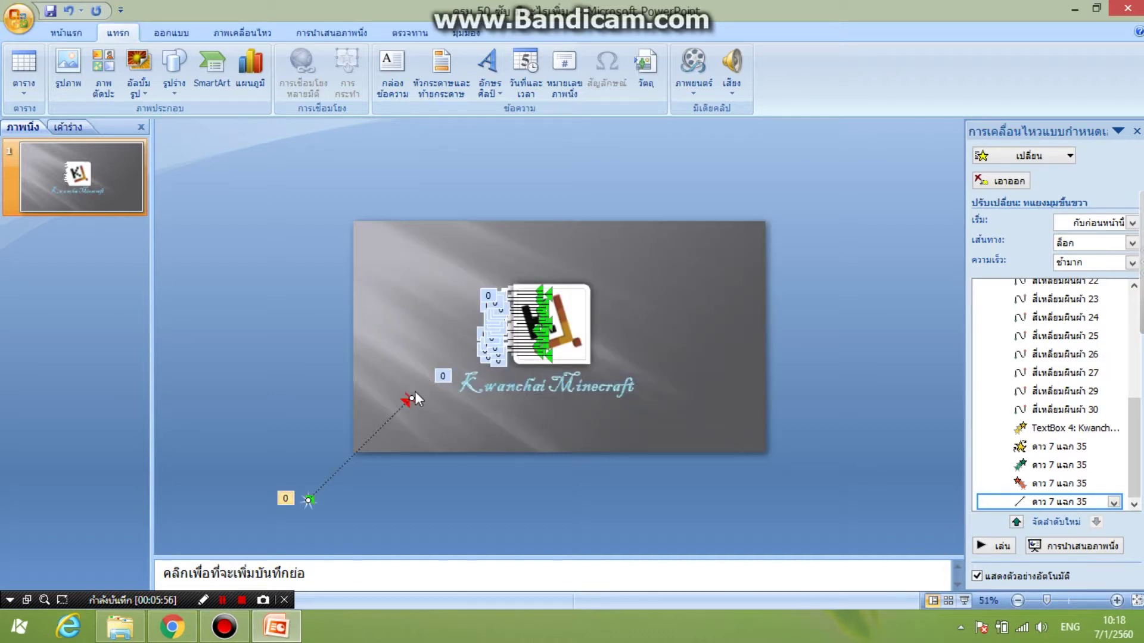
left_click(673, 138)
left_click(1011, 547)
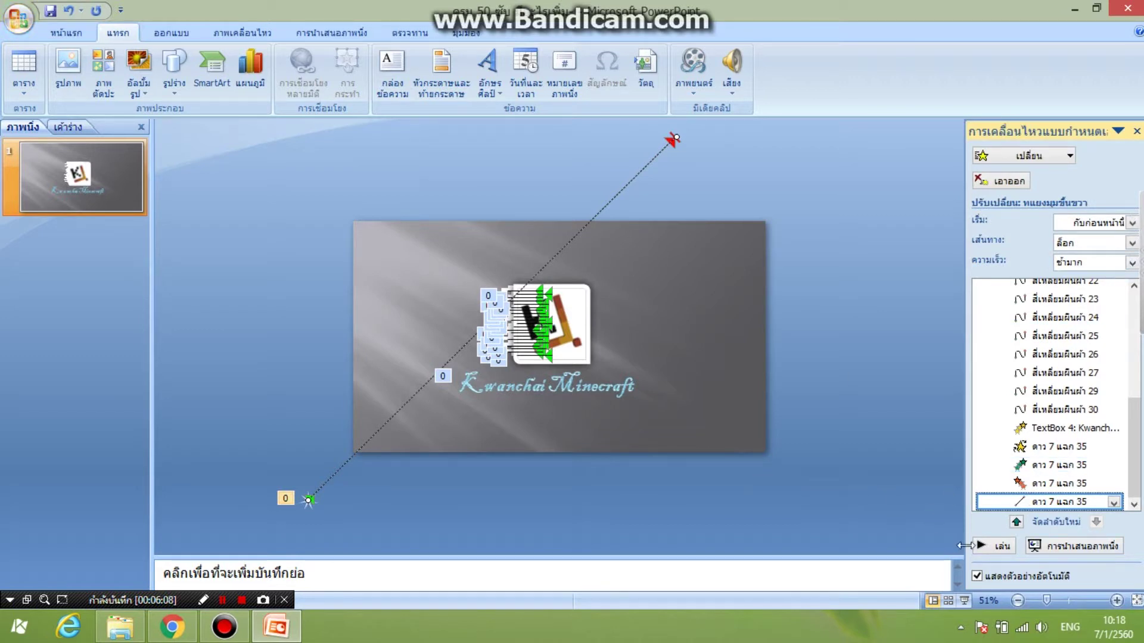
Step: Reposition the star at the bottom-left edge, keep the path Locked, and drag the path onto the star
left_click(308, 502)
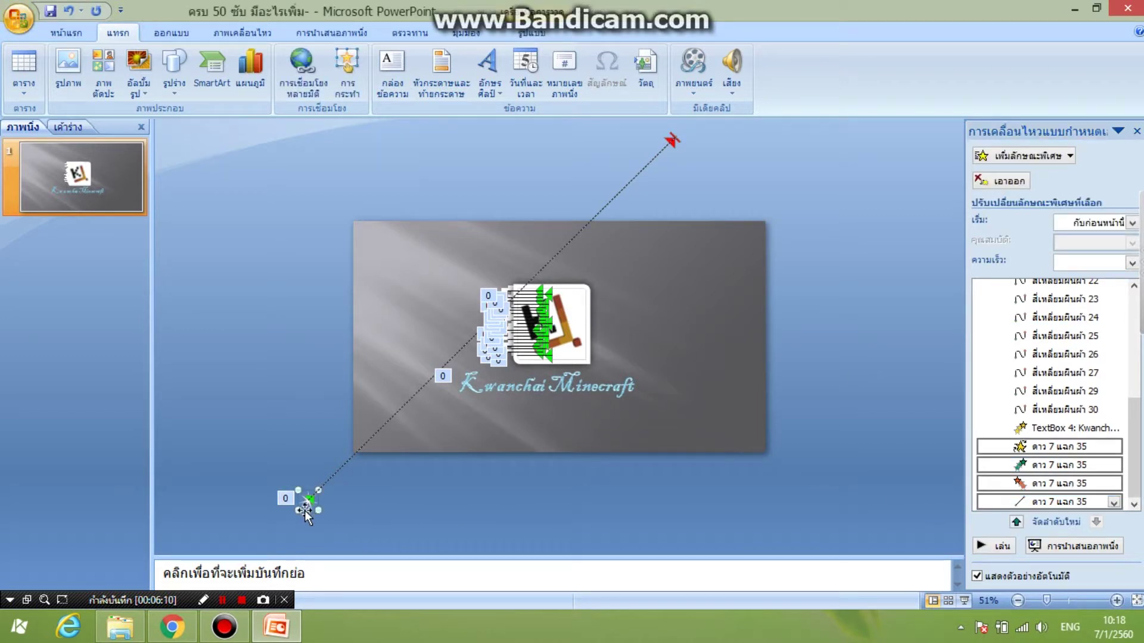
left_click_drag(340, 474, 341, 473)
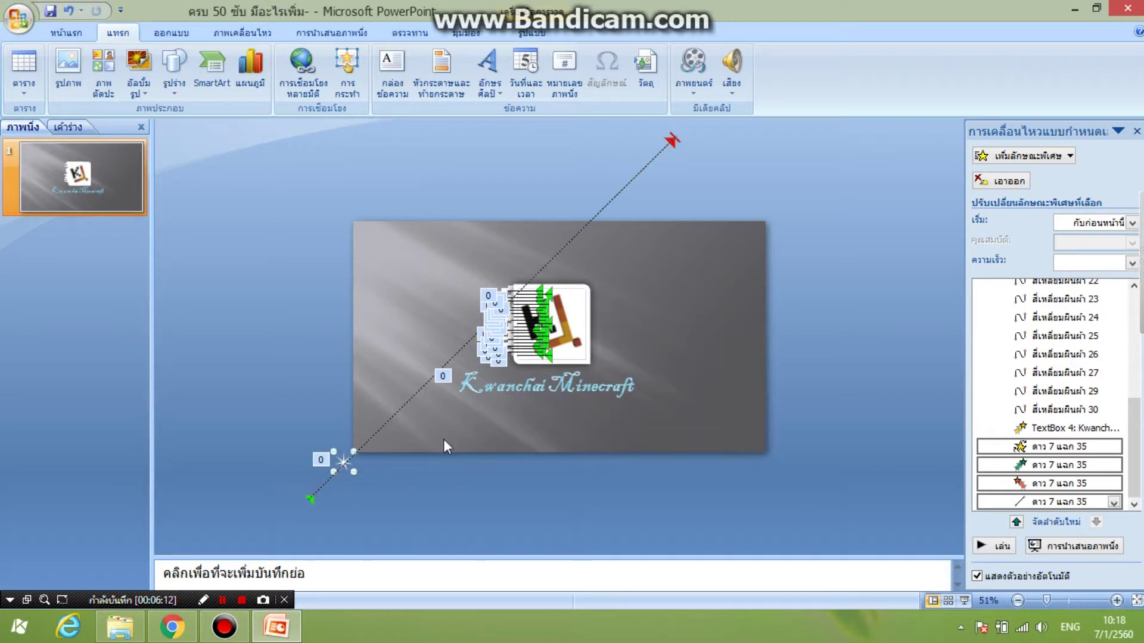
left_click(422, 388)
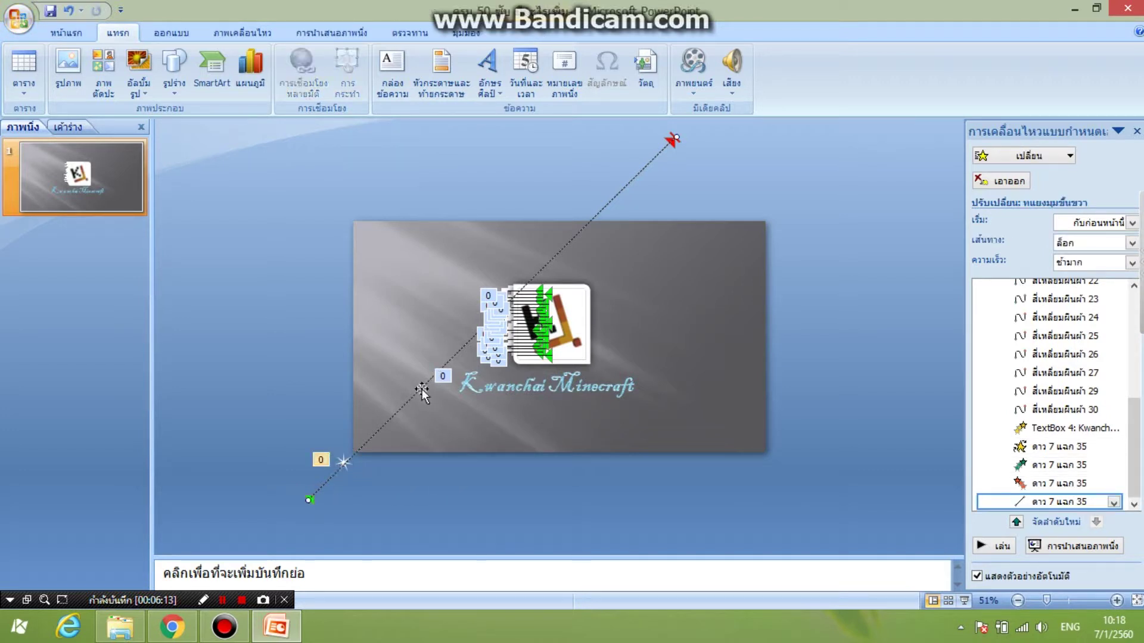
left_click(1132, 242)
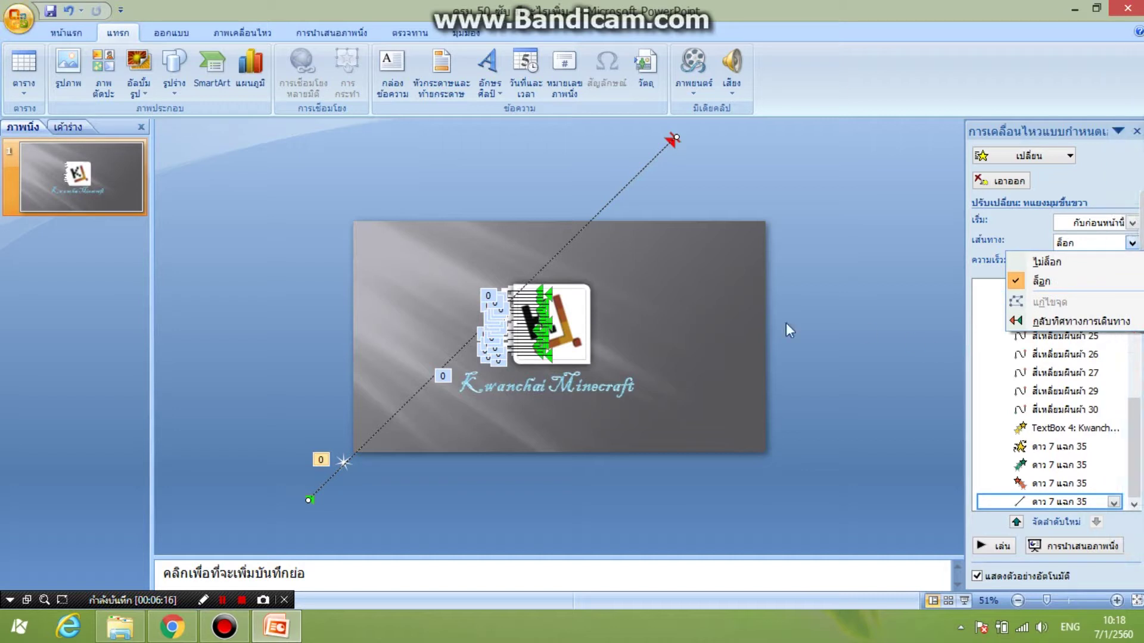
left_click(586, 354)
left_click(426, 389)
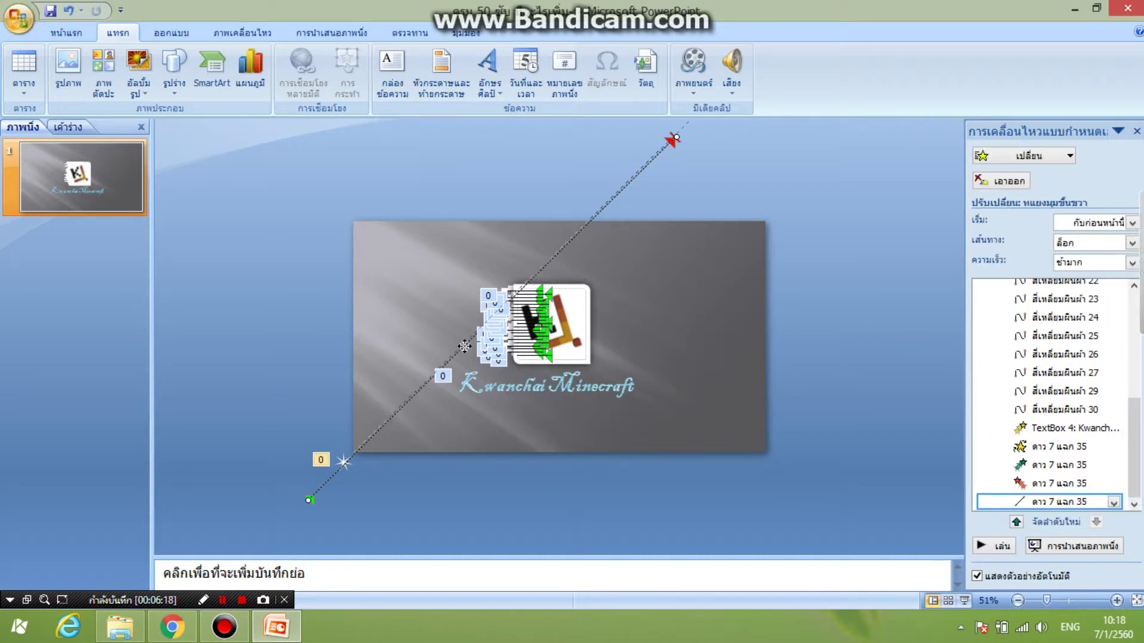
left_click_drag(464, 346, 499, 308)
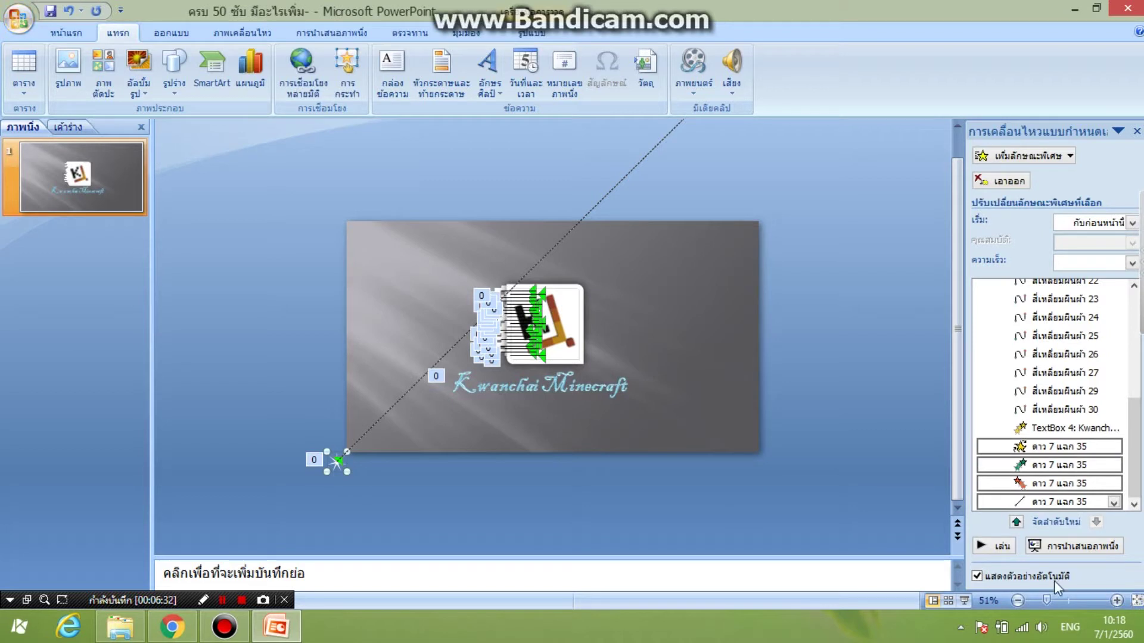
Step: Stretch the lower-left sparkle star taller using its top sizing handle
left_click(1067, 601)
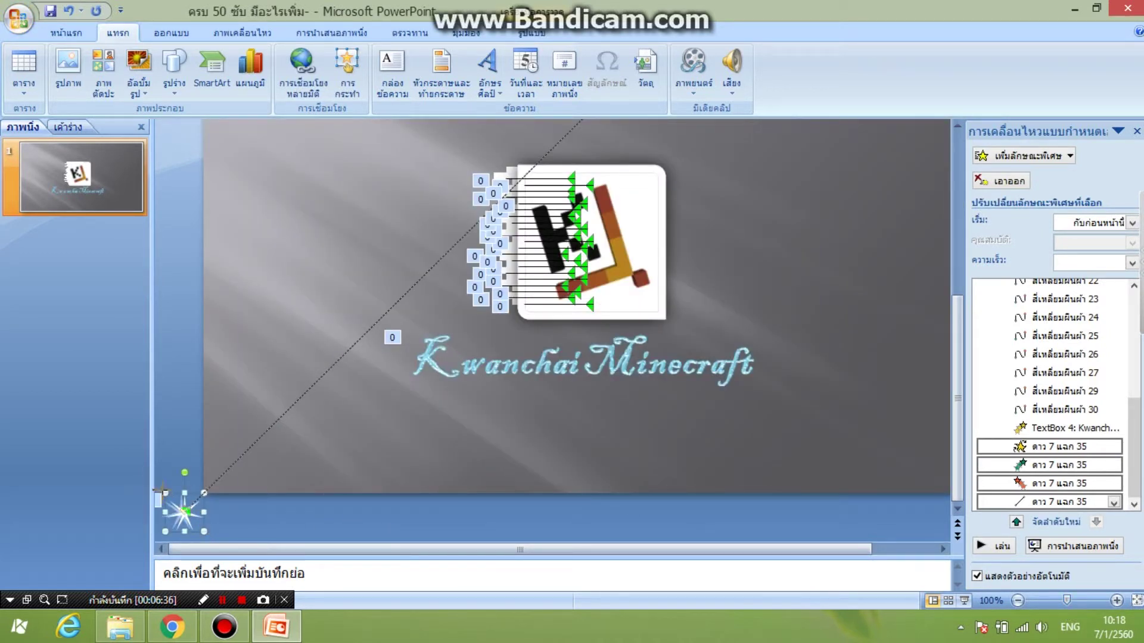
left_click_drag(153, 483, 153, 483)
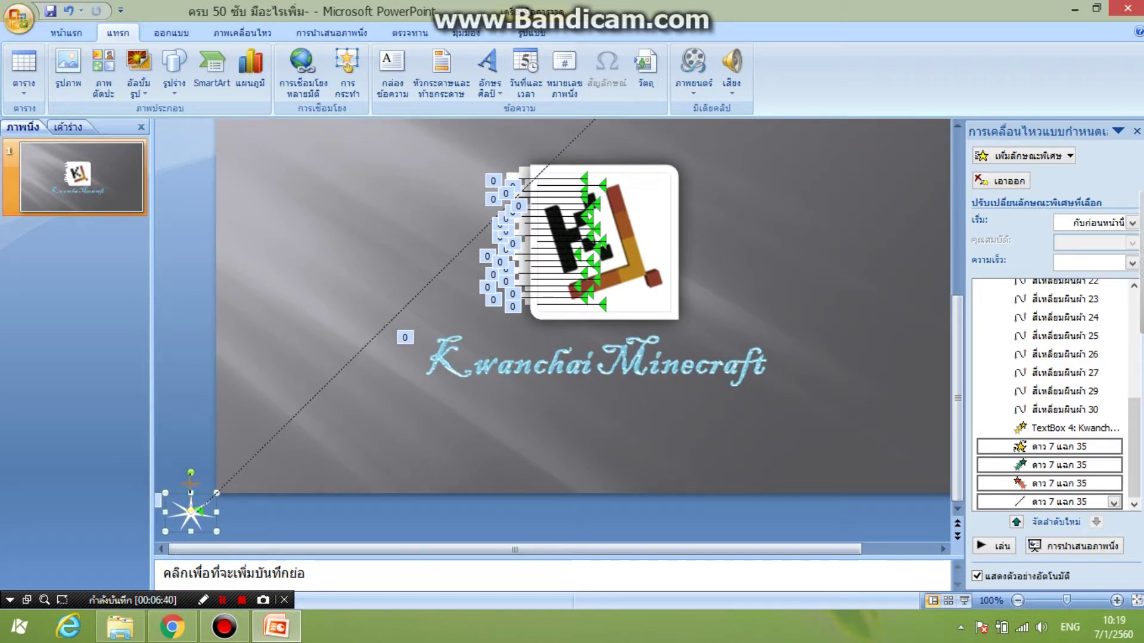
left_click_drag(191, 493, 191, 480)
left_click(292, 526)
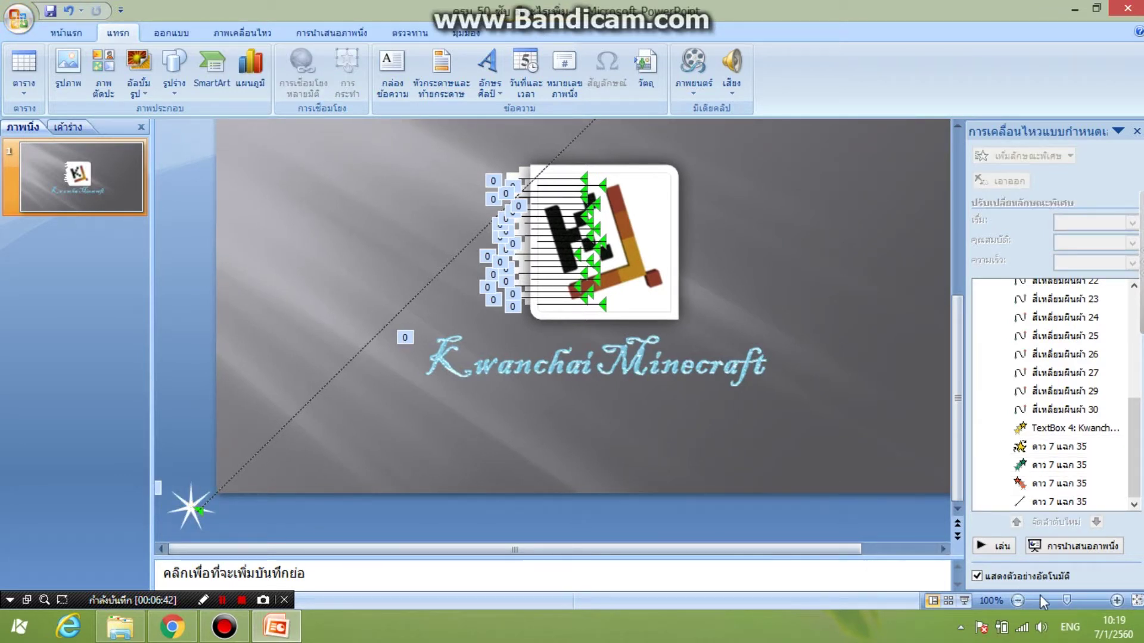
Step: Zoom back out, deselect the star, and play the slide's animations
left_click_drag(1066, 601, 1059, 600)
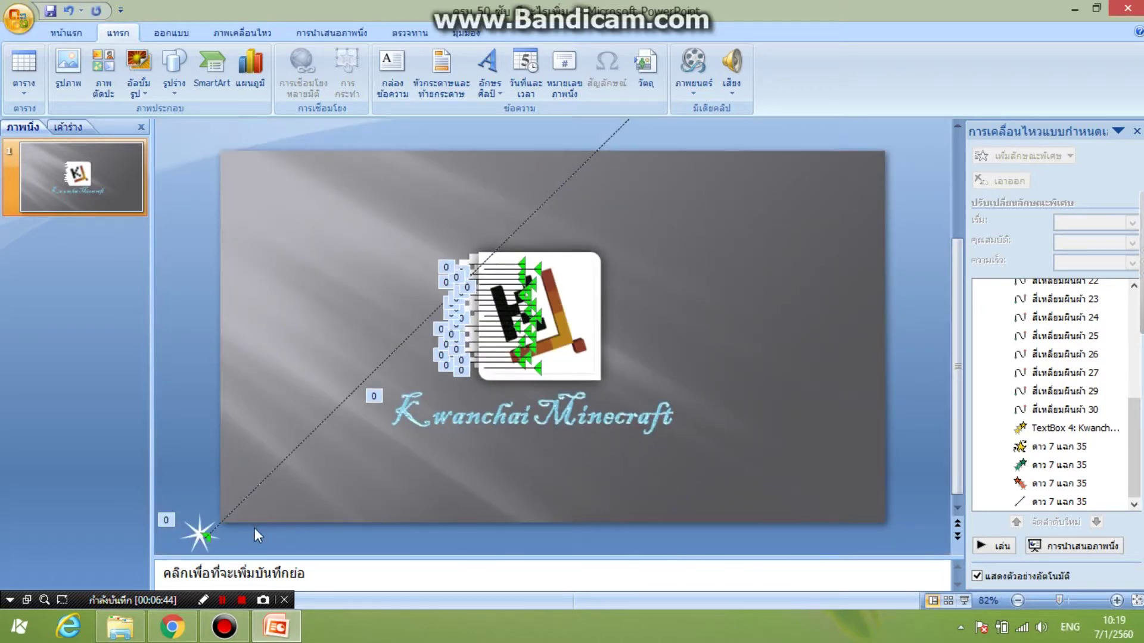
left_click(192, 535)
left_click(271, 530)
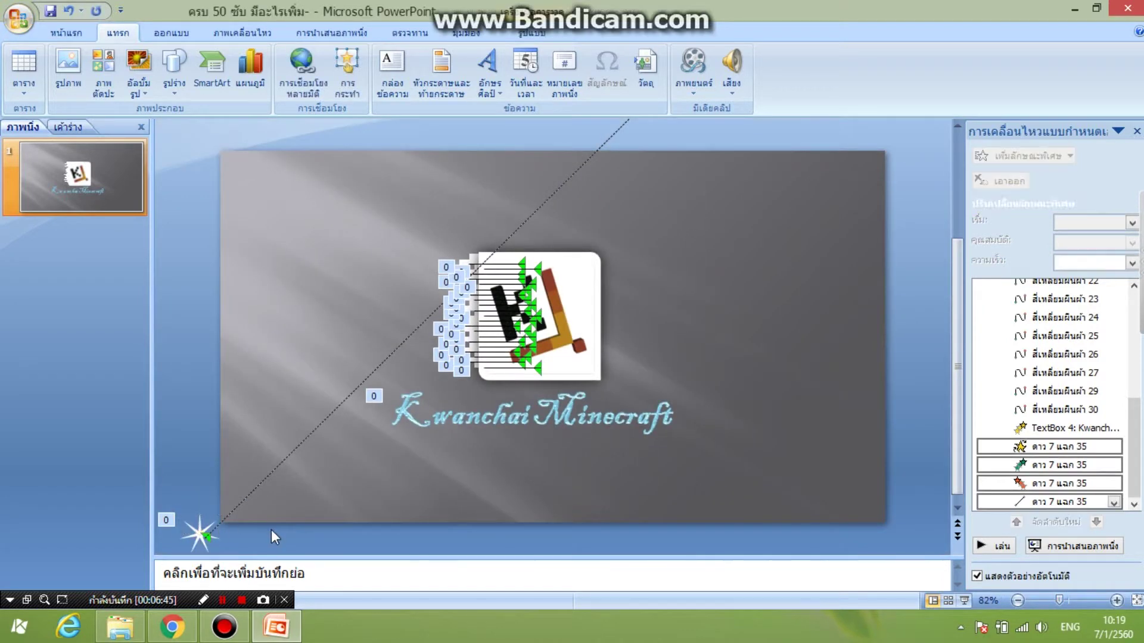
left_click(988, 547)
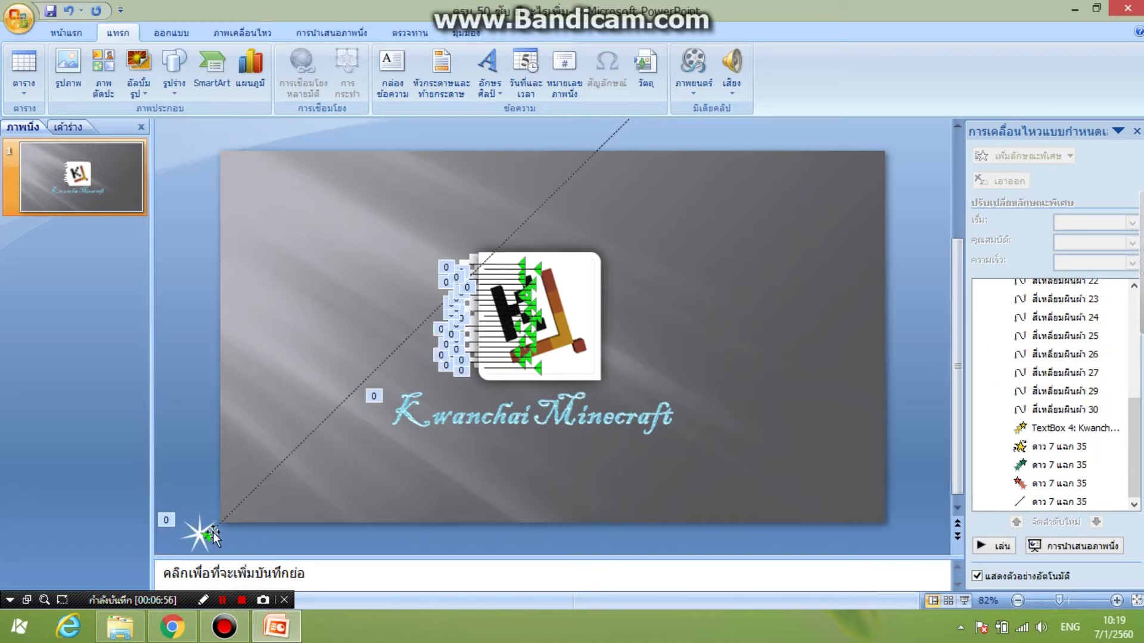
Step: Set the star's motion path timing to 0.5 seconds (Very Fast) with no repeat
left_click(212, 536)
left_click(1113, 502)
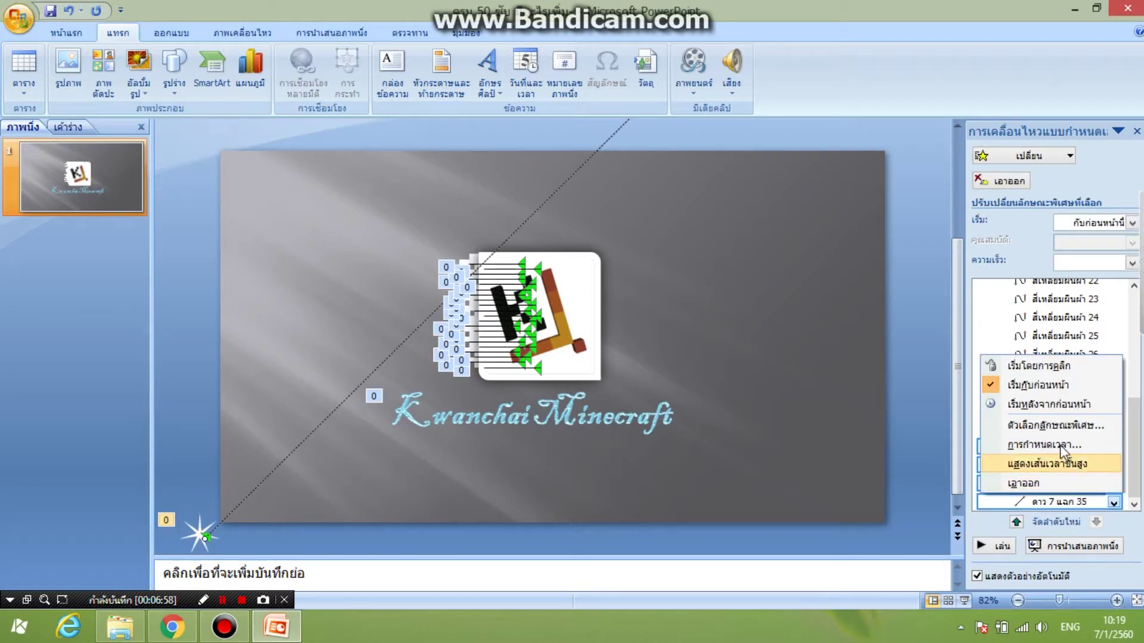
left_click(1060, 446)
left_click(965, 307)
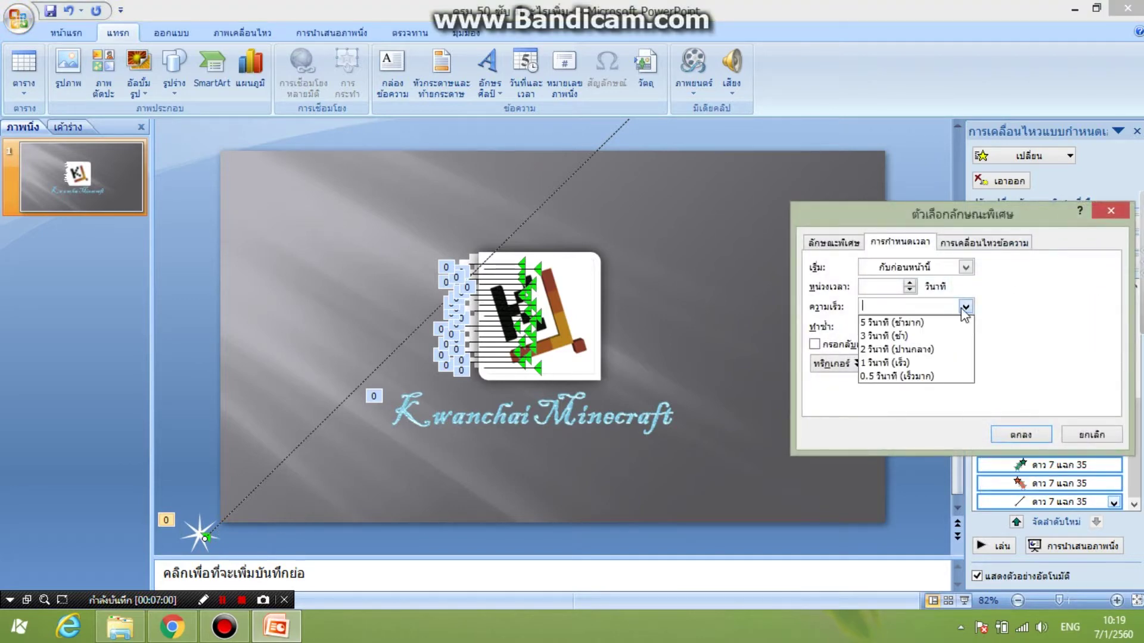
left_click(893, 381)
left_click(965, 327)
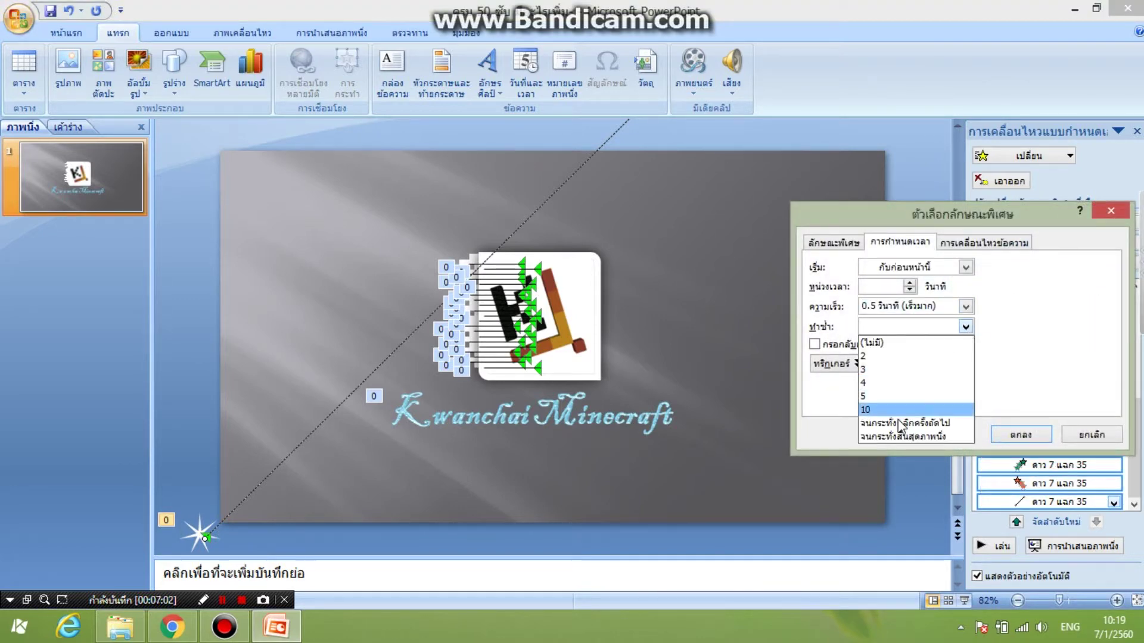
left_click(965, 328)
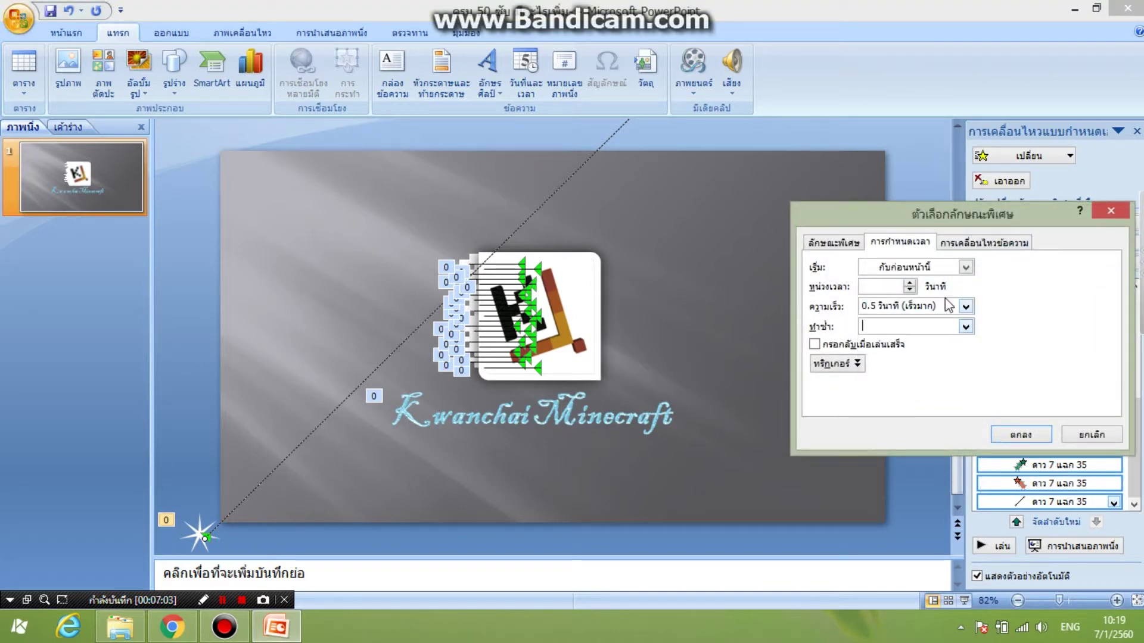
left_click(1022, 435)
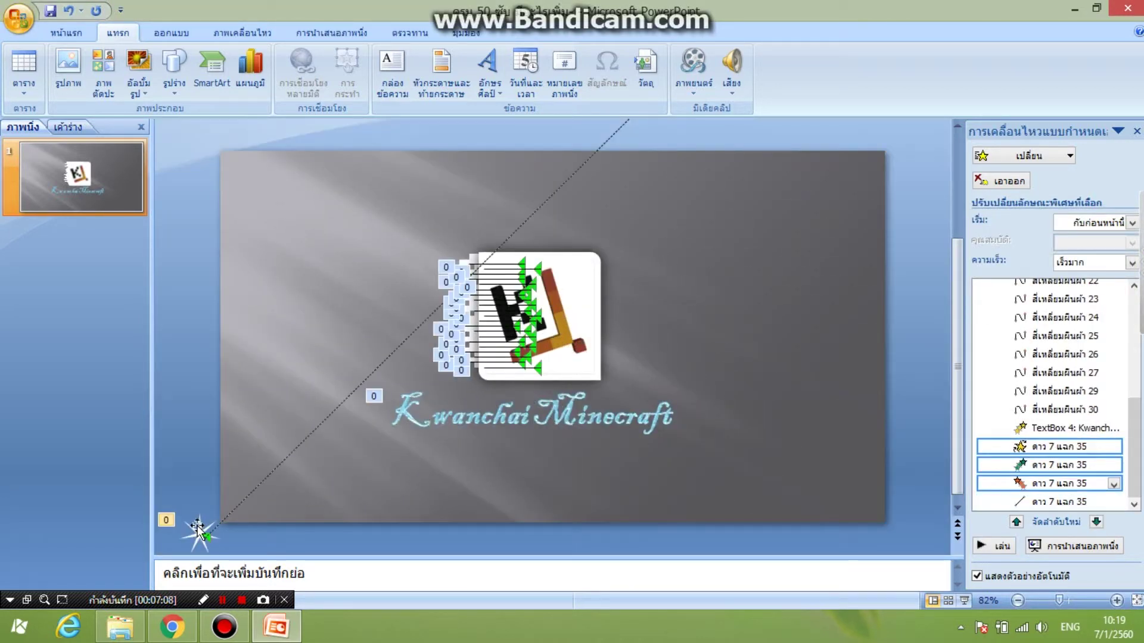
Step: Drag the motion path so its start lines up with the star, then preview
left_click(1006, 547)
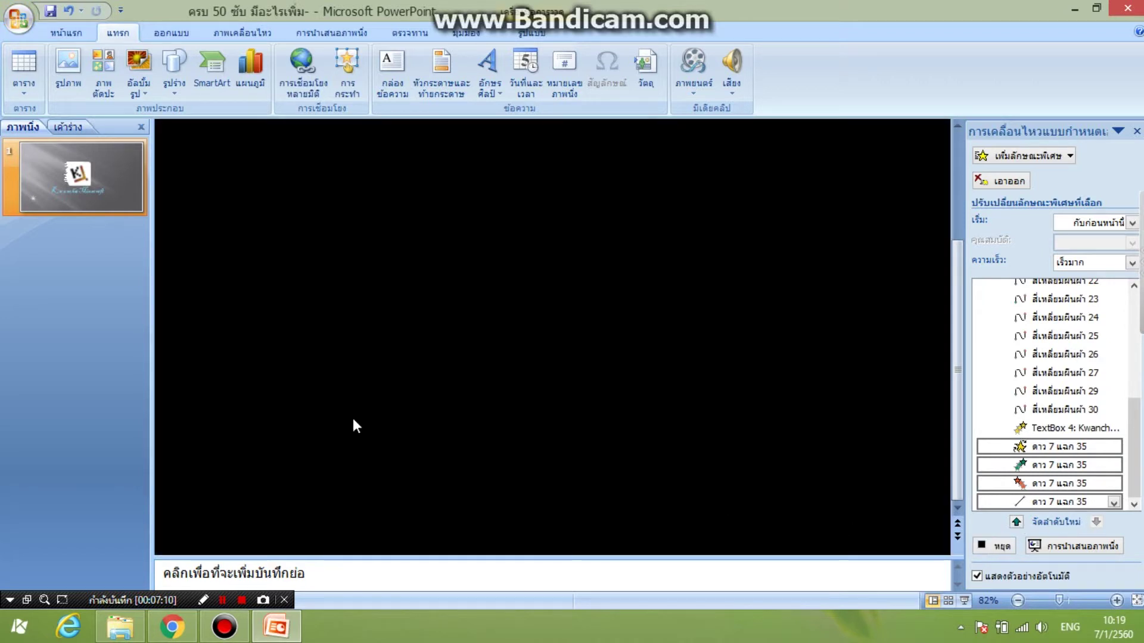
left_click_drag(320, 425, 344, 426)
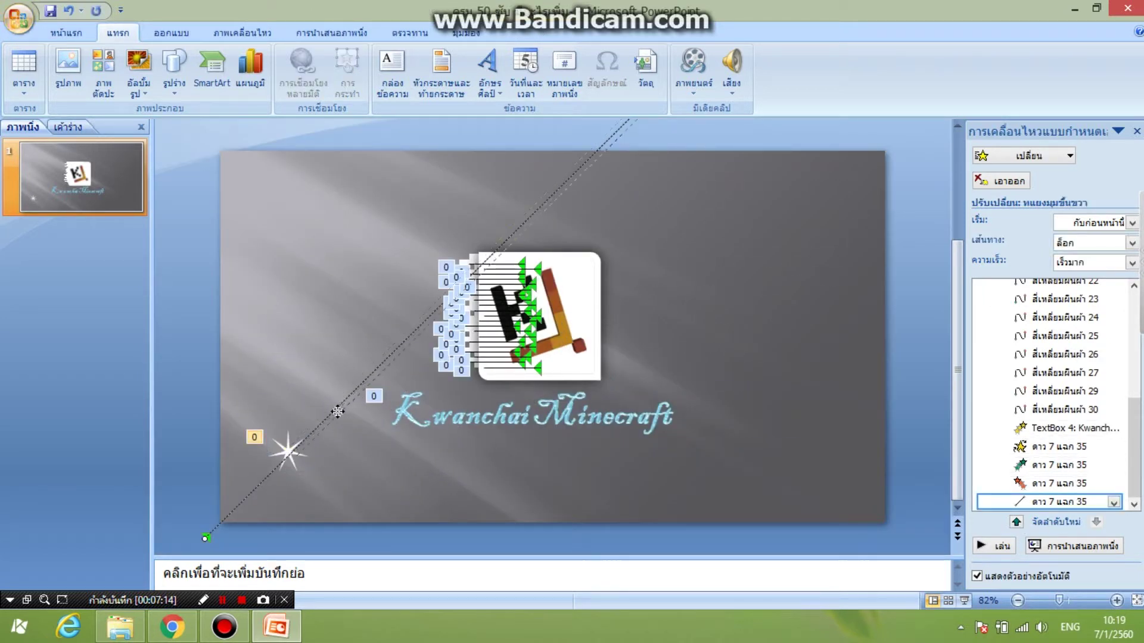
left_click_drag(333, 407, 346, 412)
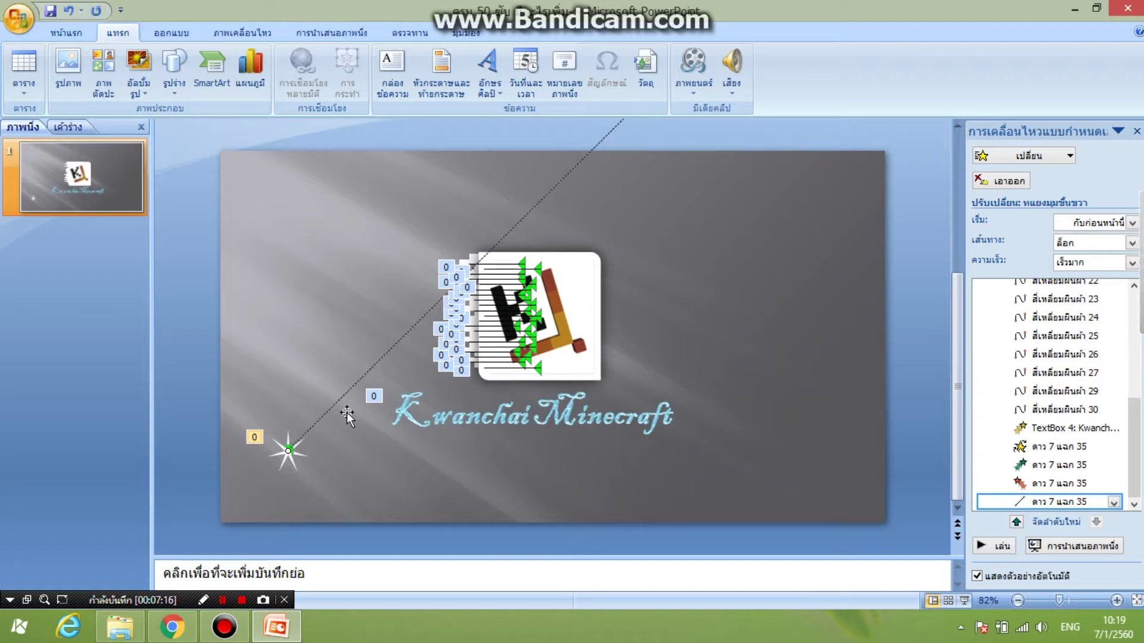
left_click(993, 546)
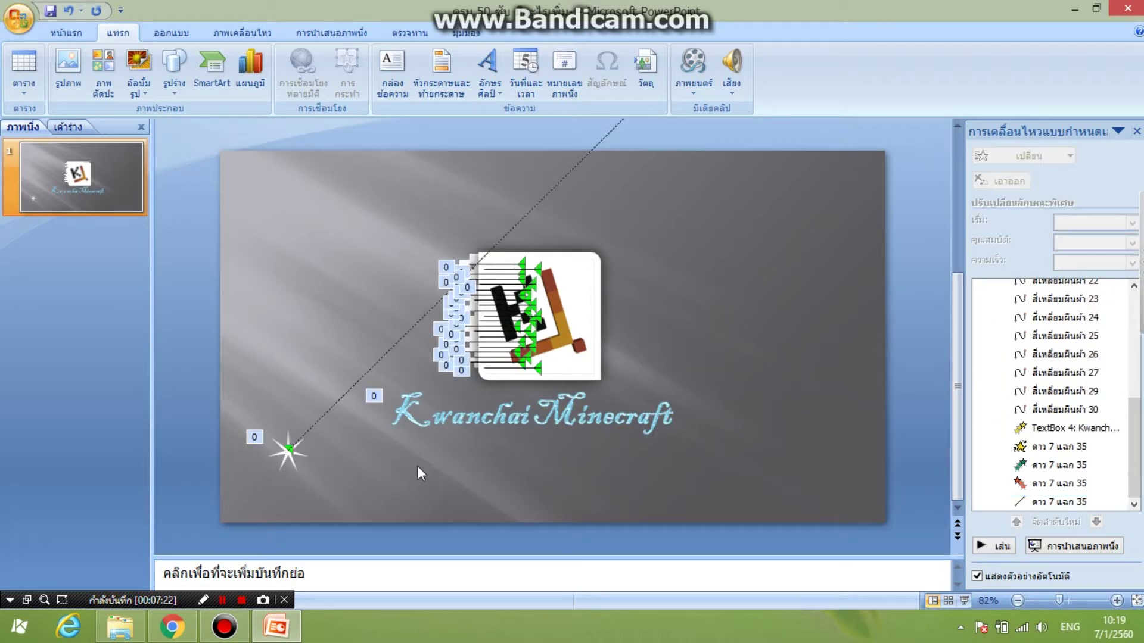
Step: Set the star's Spin effect to Very Slow and replay the animations
left_click(1049, 446)
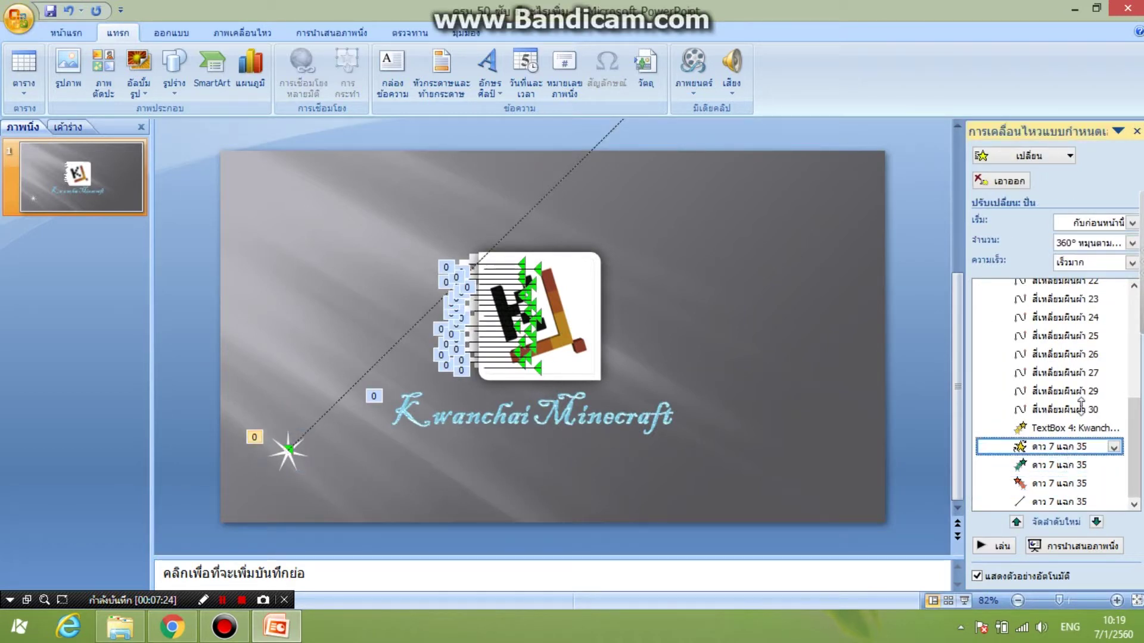
left_click(1132, 262)
left_click(1073, 282)
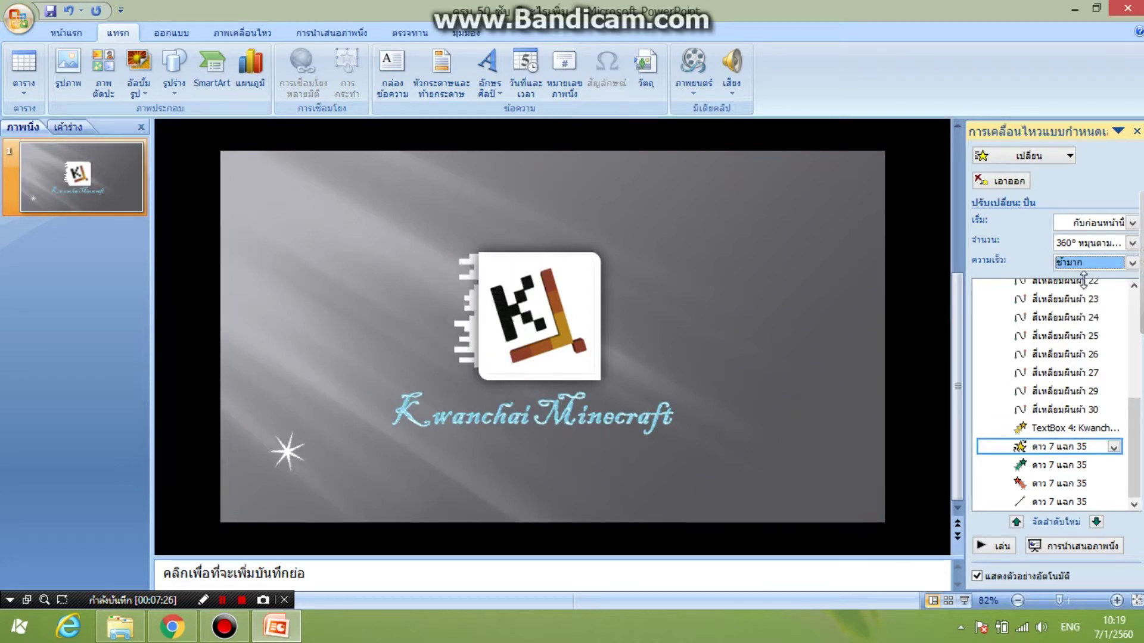
left_click(994, 546)
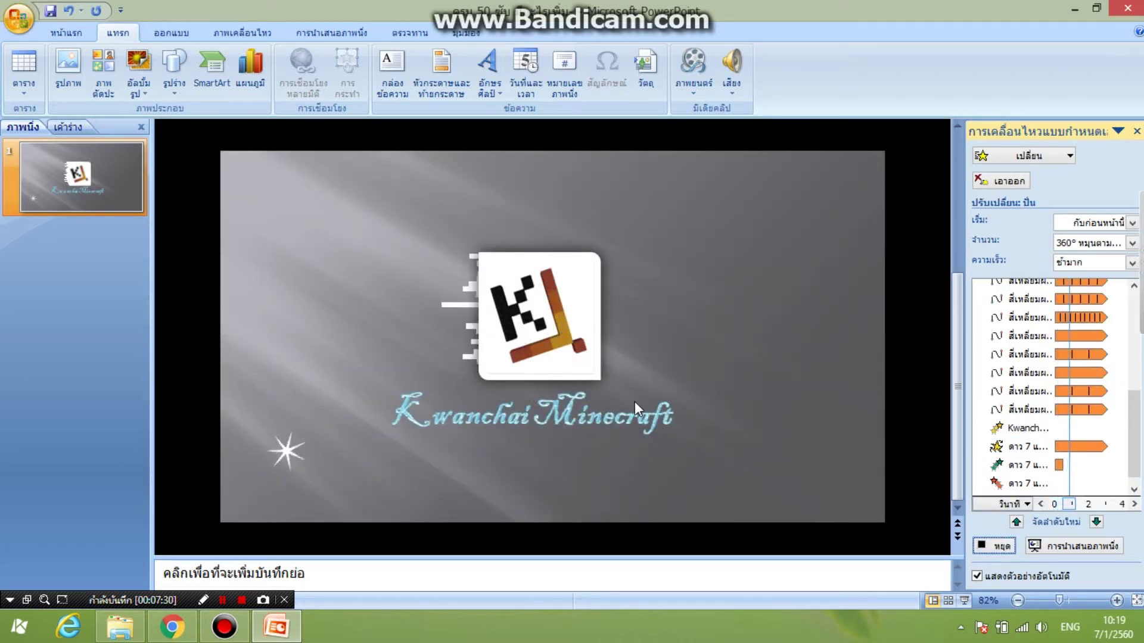
left_click(1060, 465)
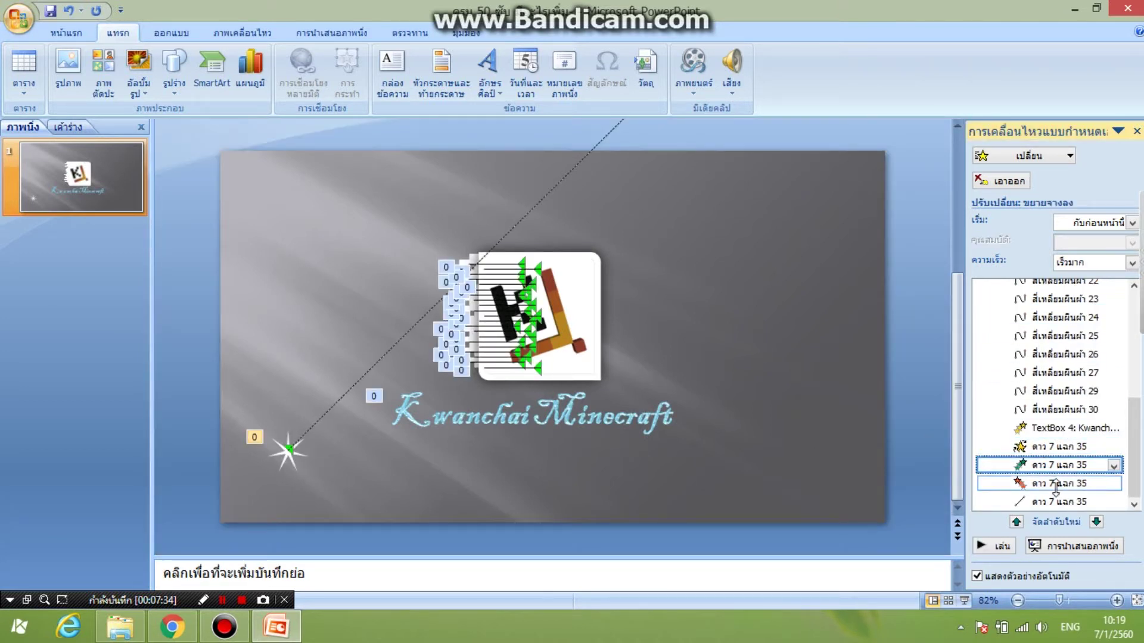
Step: Set the star's Grow/Fade effect to Very Slow and preview the slide
left_click(1055, 482, "shift")
left_click(1132, 262)
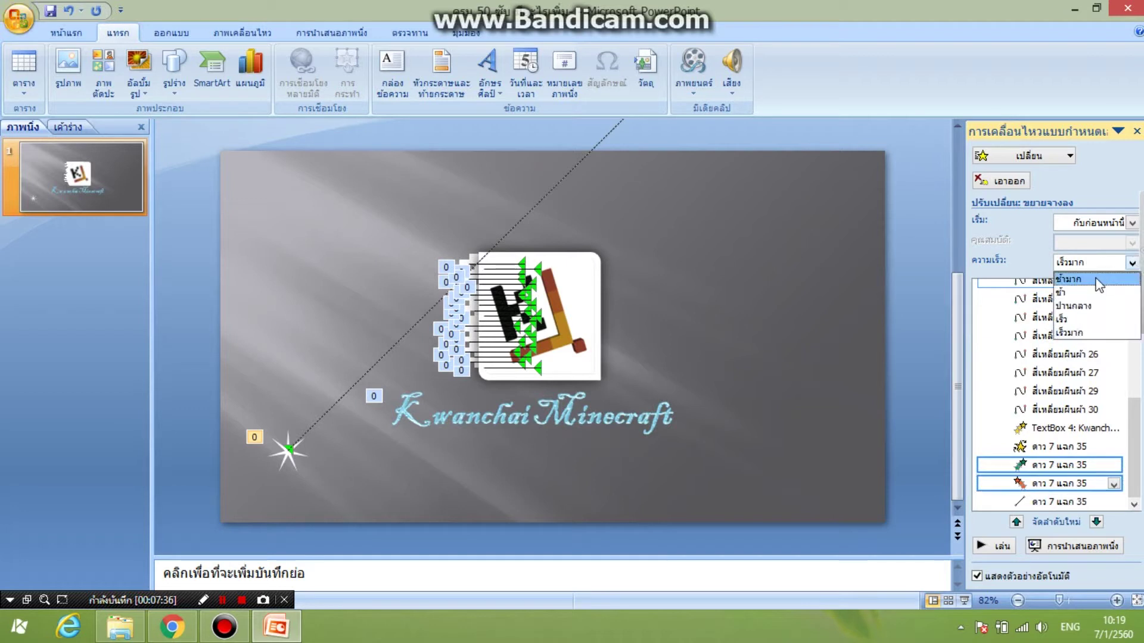
left_click(1090, 271)
left_click(994, 546)
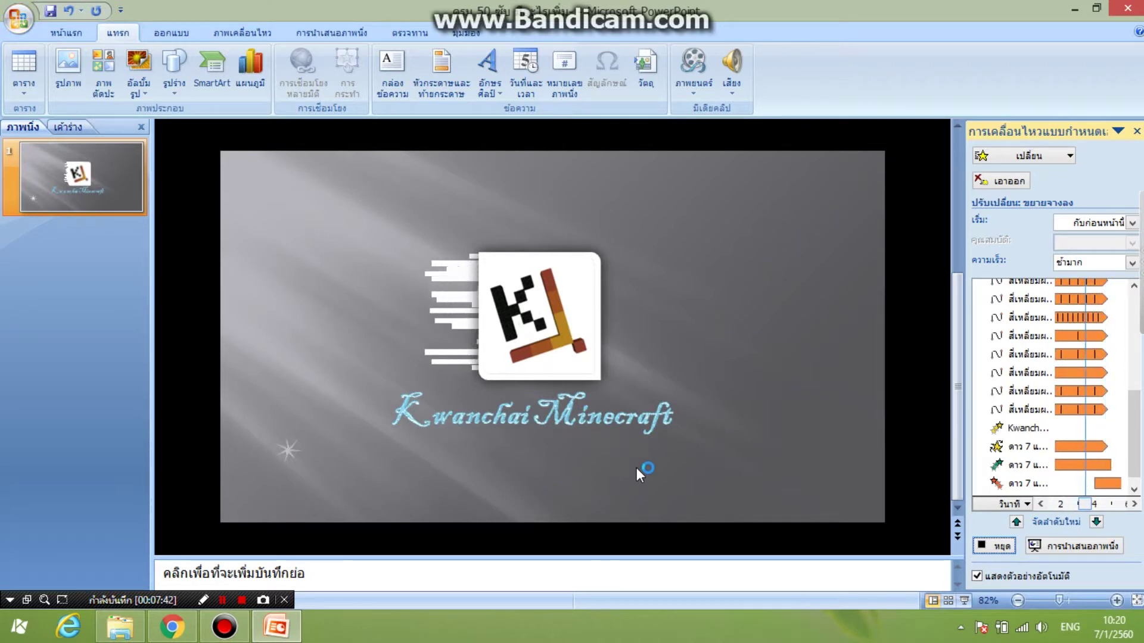
Step: Check the Spin and Grow/Fade settings, then move the motion path to the top of the star's effects
left_click(1052, 464)
left_click(1052, 446)
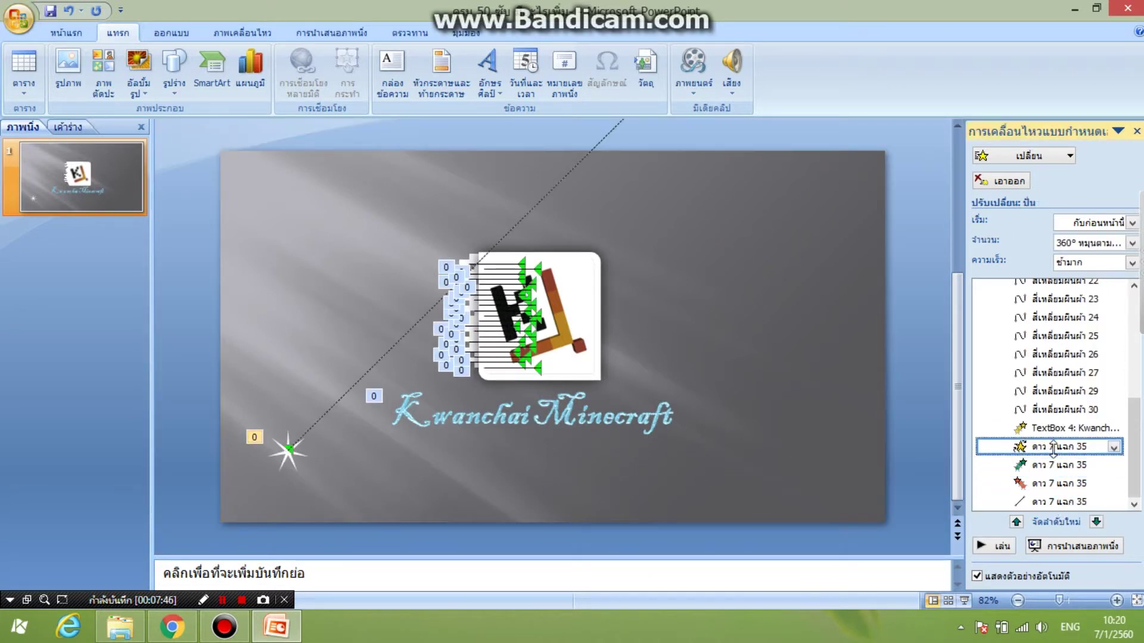
left_click(1049, 465)
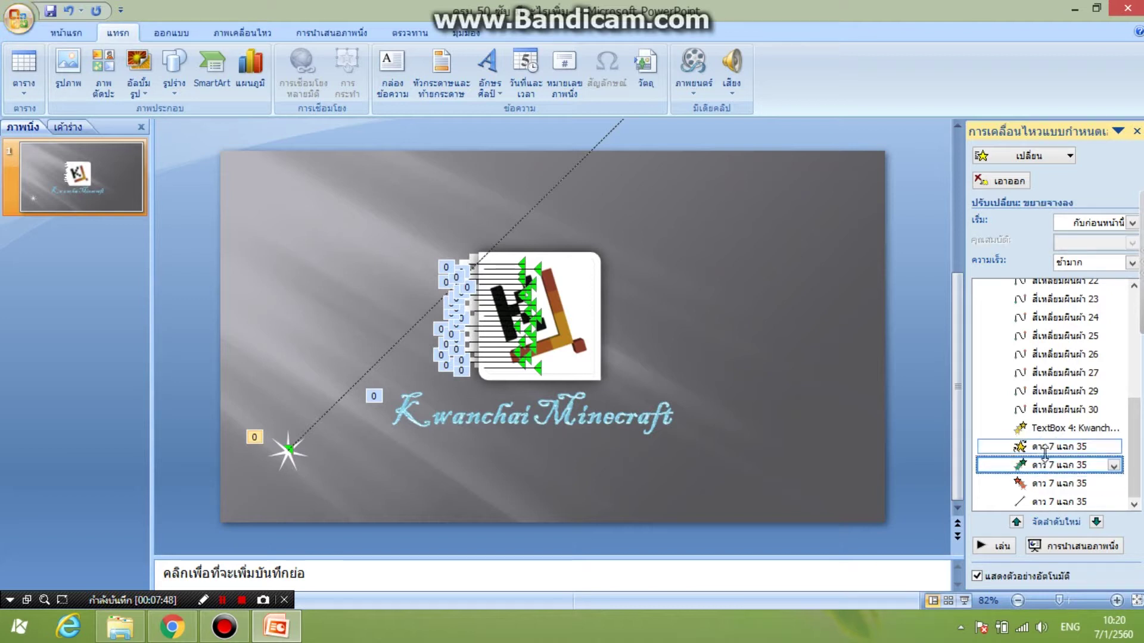
left_click(1044, 449)
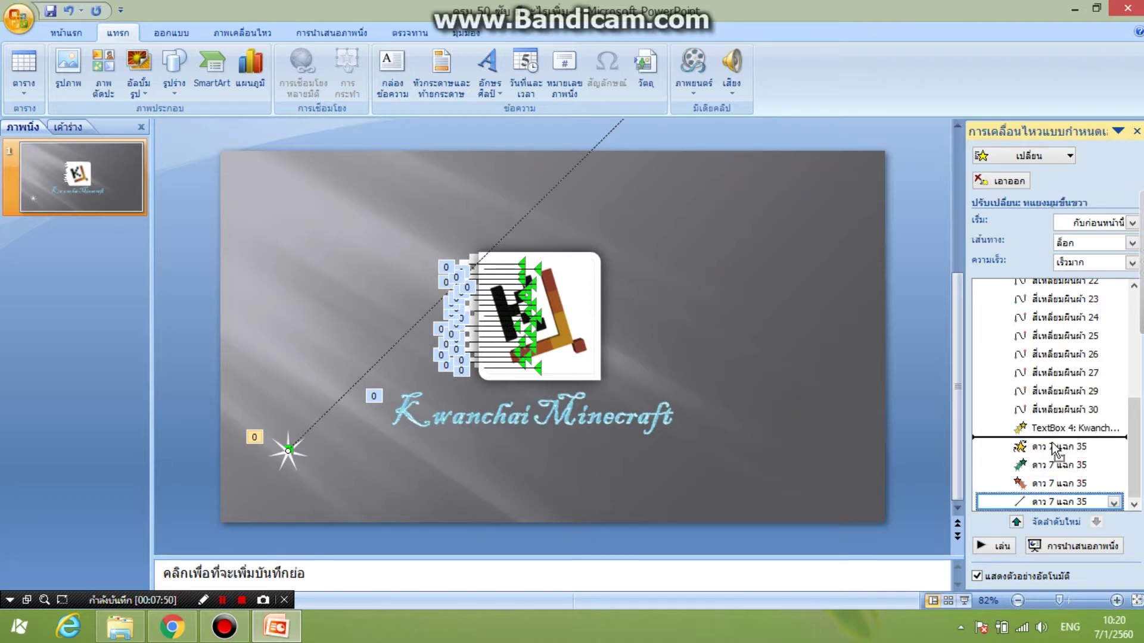
left_click_drag(1042, 495, 1054, 444)
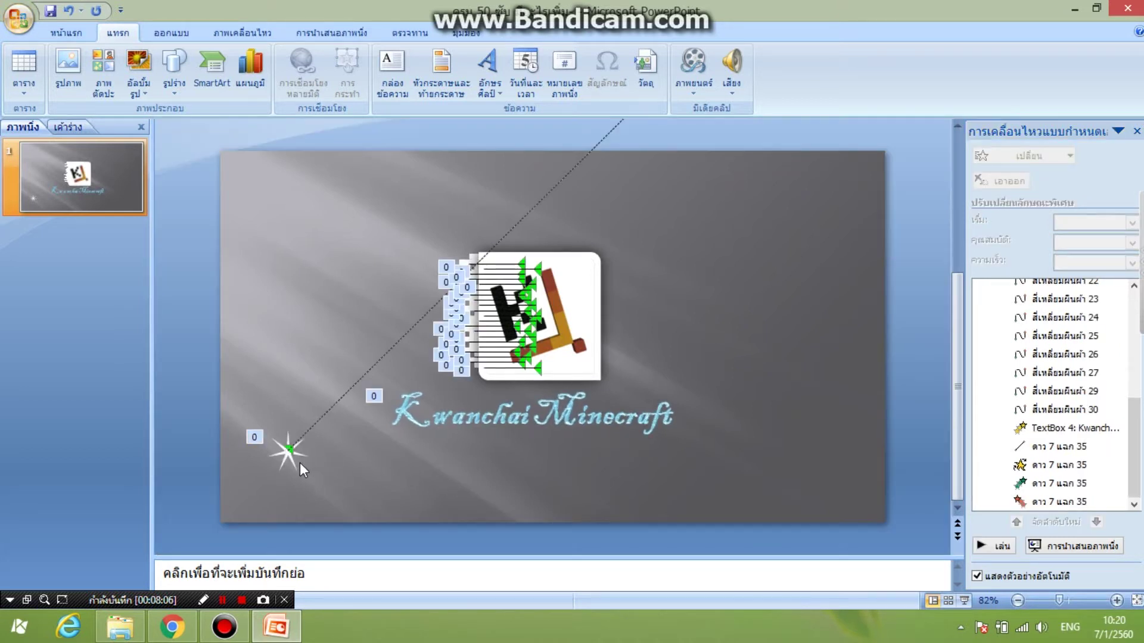
Step: Unlock the star's motion path and preview the slide
left_click(294, 460)
left_click(1078, 448)
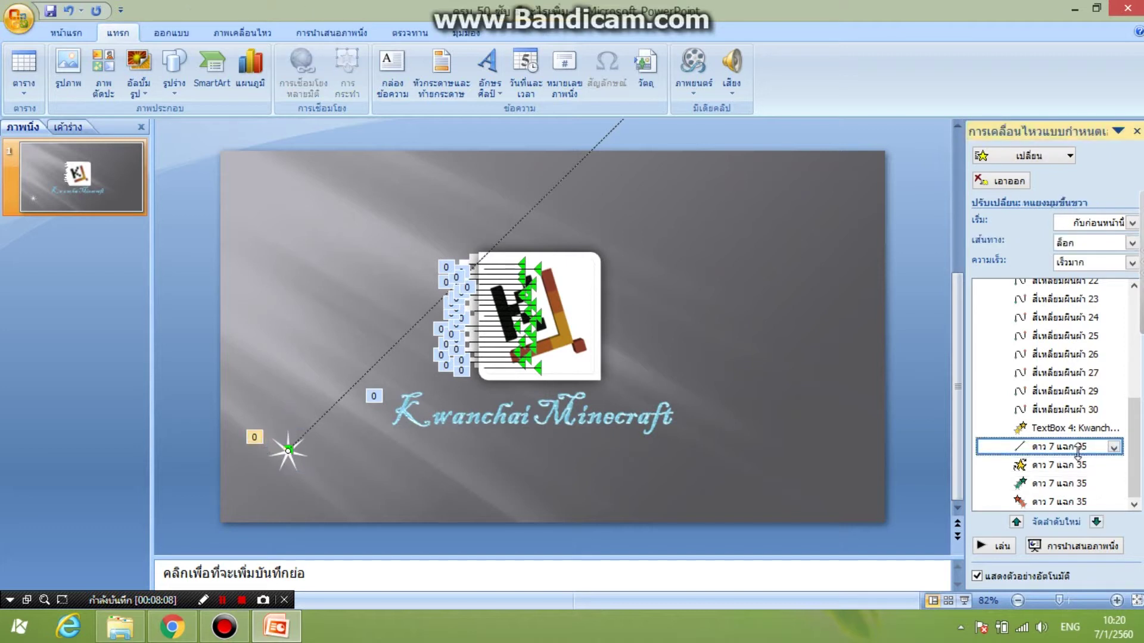
left_click(1131, 243)
left_click(1089, 260)
left_click(1008, 542)
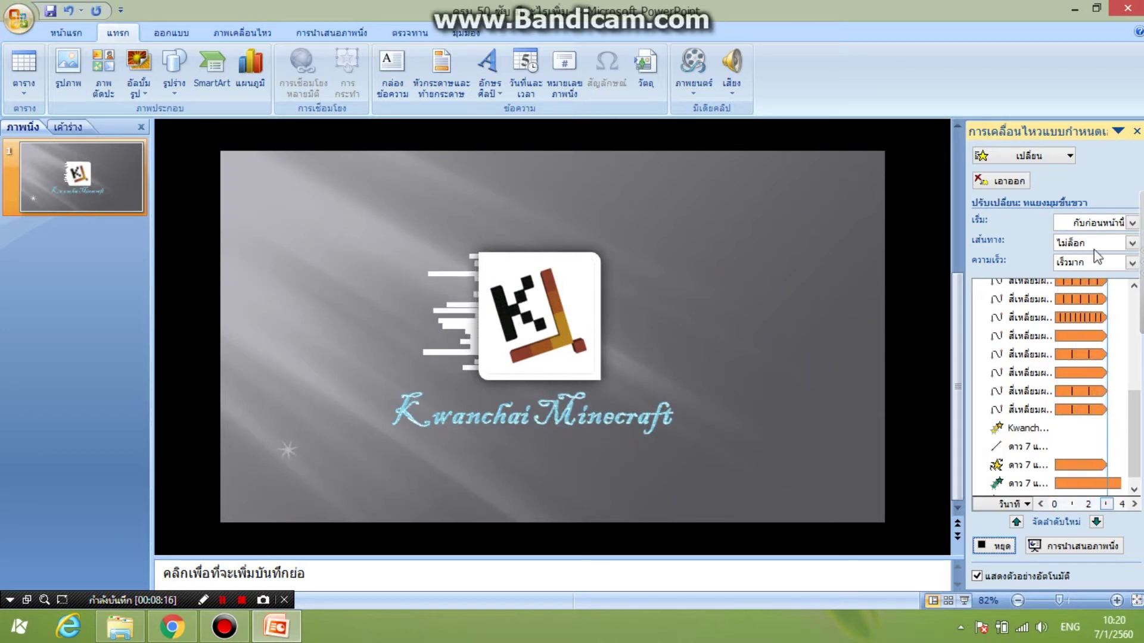
Step: Lock the motion path again and set it to start With Previous
left_click(1131, 243)
left_click(1077, 280)
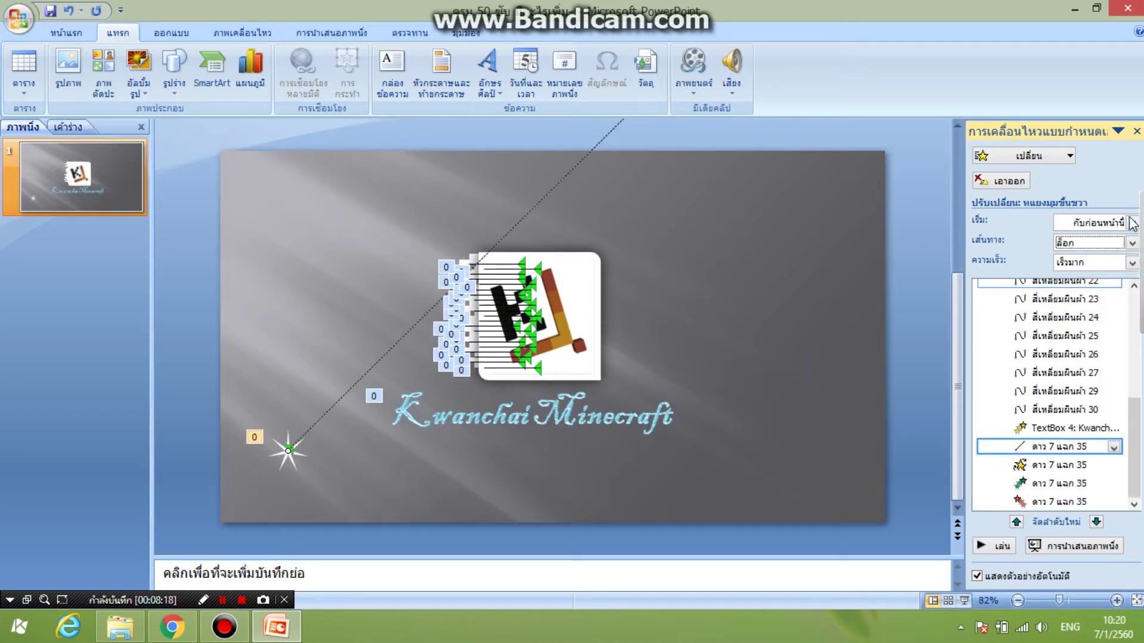
left_click(1133, 223)
left_click(1087, 240)
left_click(1131, 223)
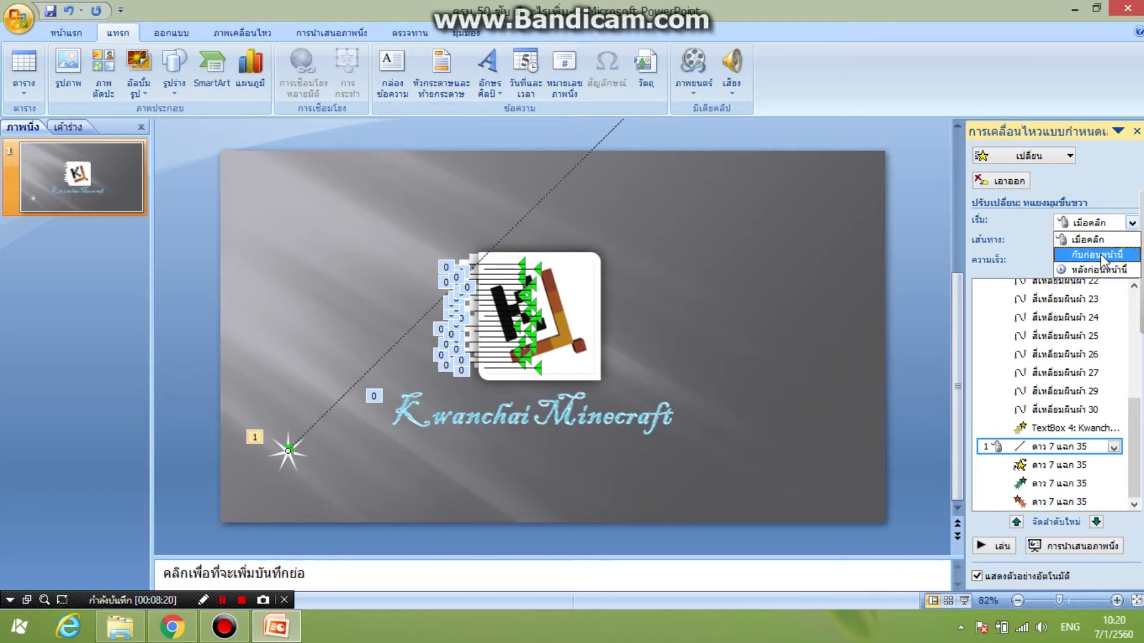
left_click(1098, 254)
Step: Move the star's entrance effect above the motion path and preview the animations
left_click(1072, 467)
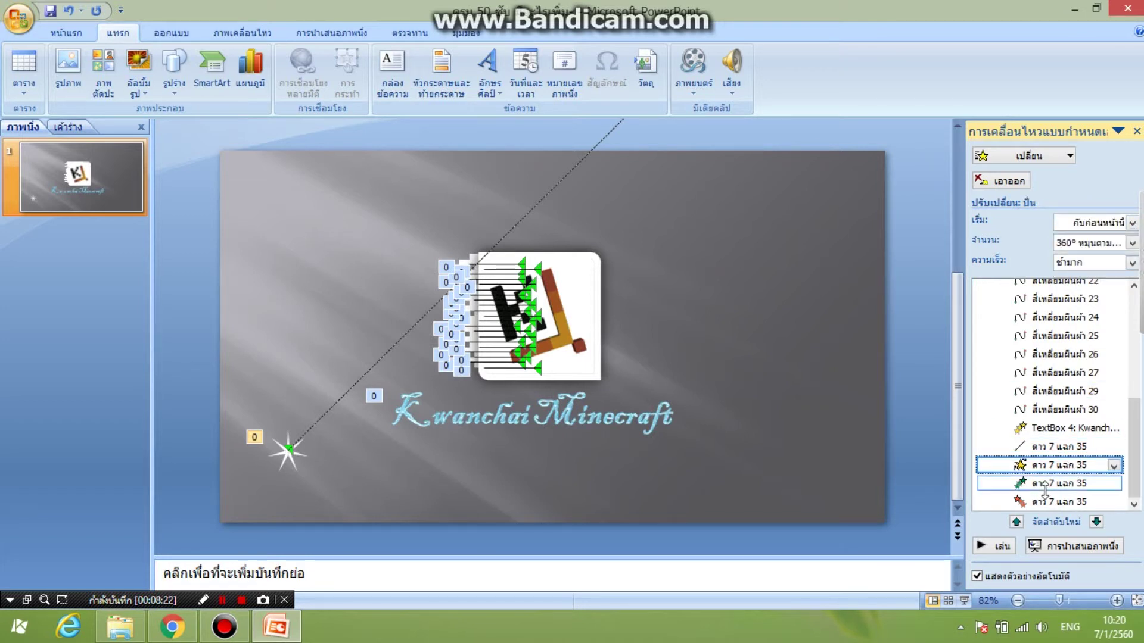
left_click_drag(1031, 490, 1028, 455)
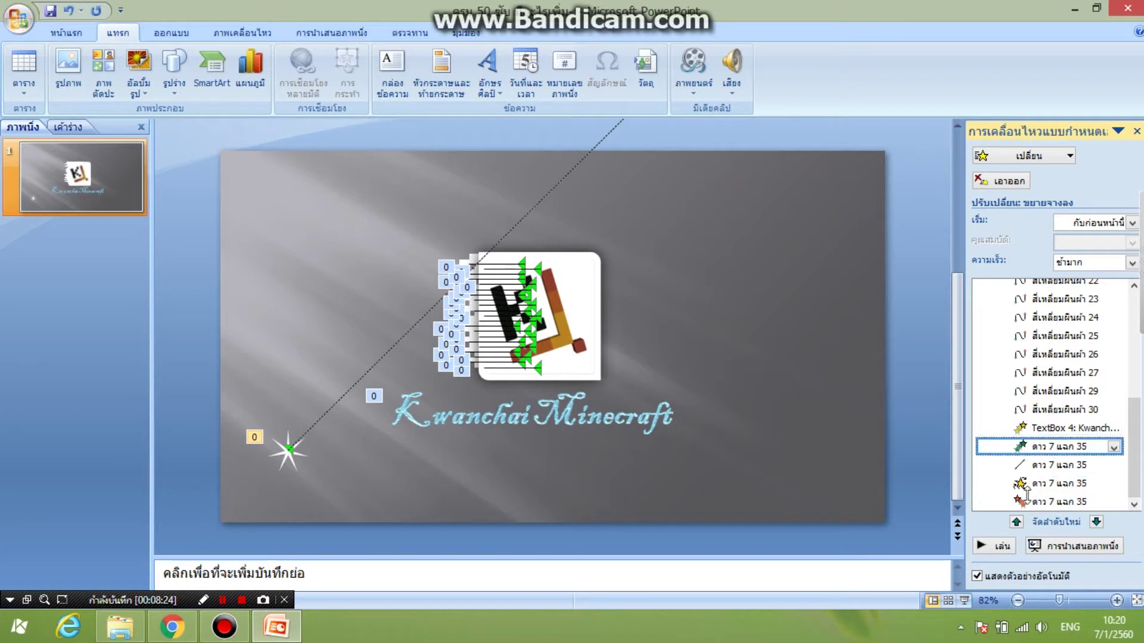
left_click(1003, 547)
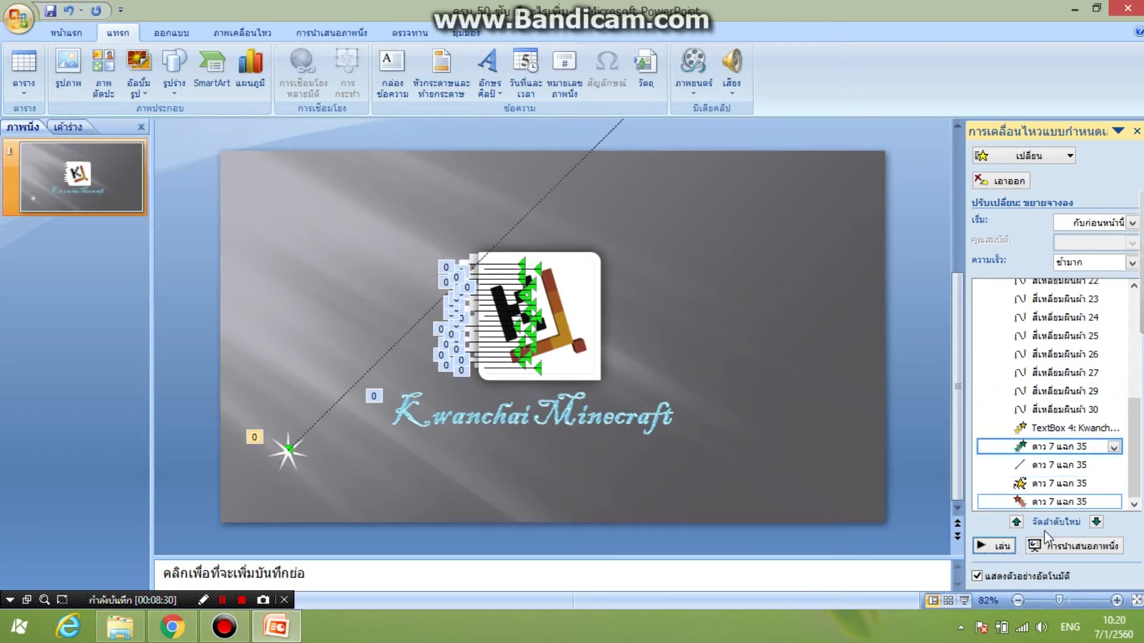
left_click(1006, 547)
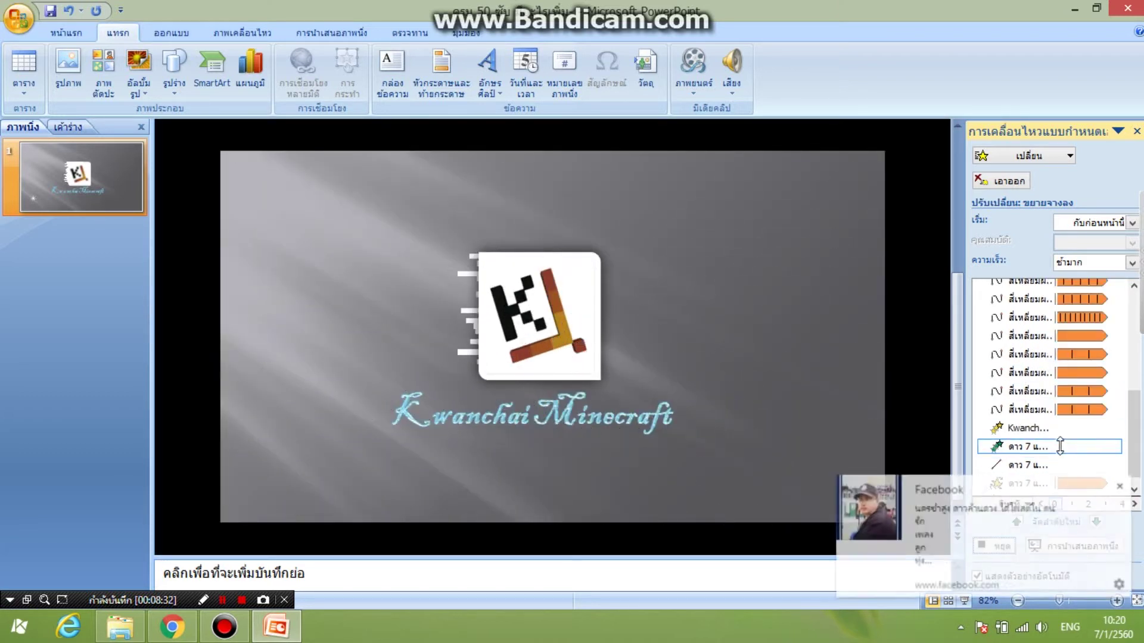
left_click(1126, 485)
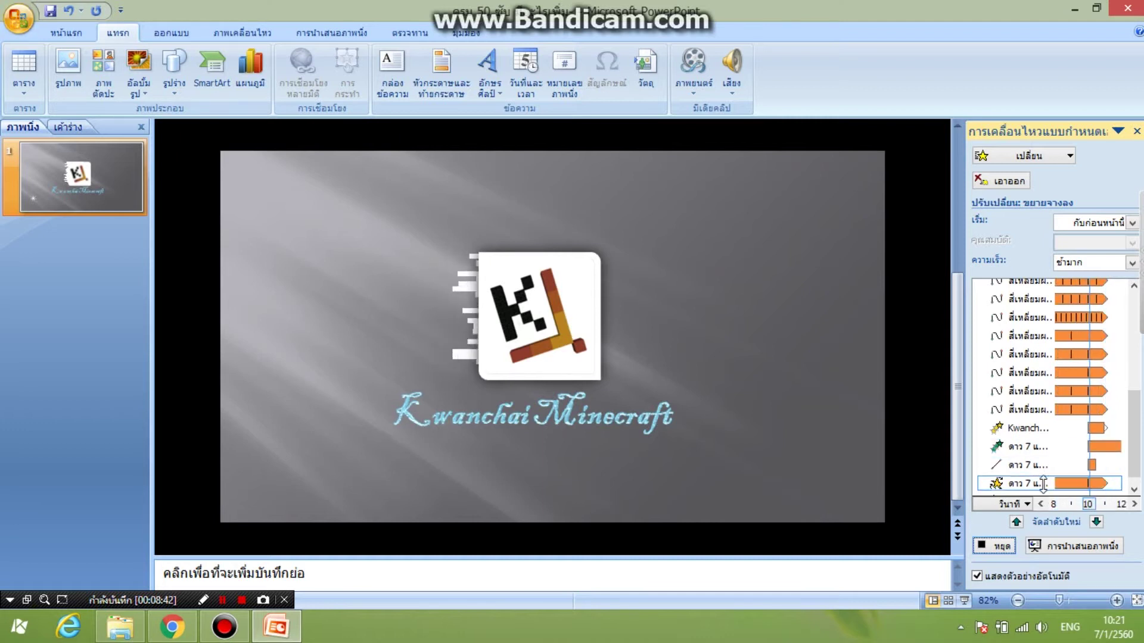
Step: Change the star's Spin speed from Very Slow to Medium (ปานกลาง) and preview the animation
left_click(1131, 262)
left_click(1080, 306)
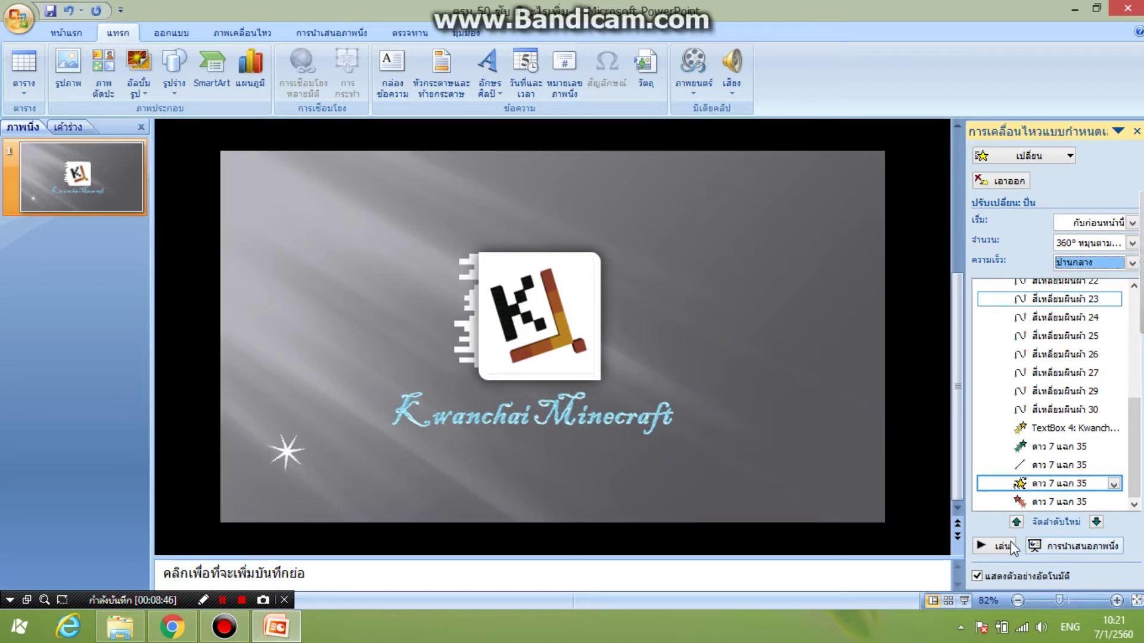
left_click(1004, 546)
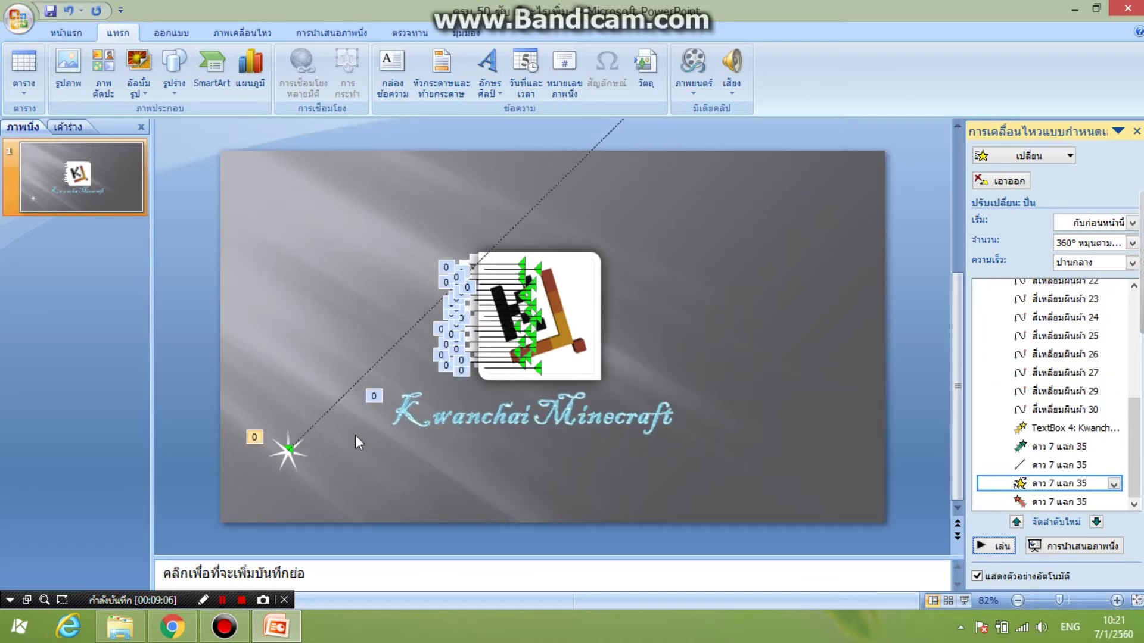
left_click(297, 466)
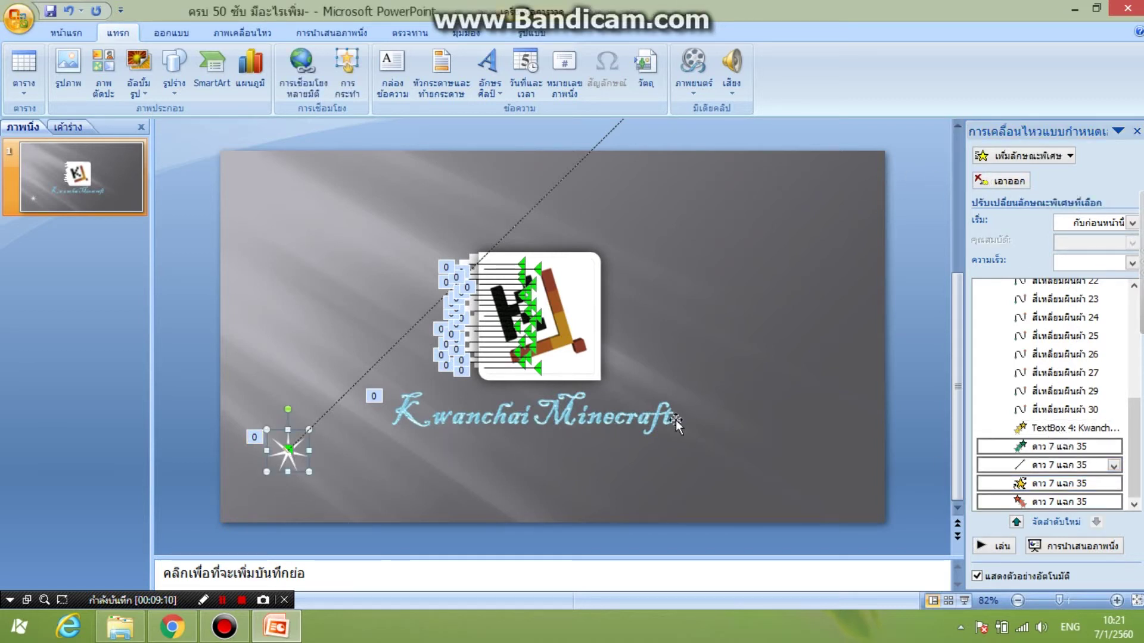
Step: Select the star's entrance and exit effects together and remove them
left_click(399, 335)
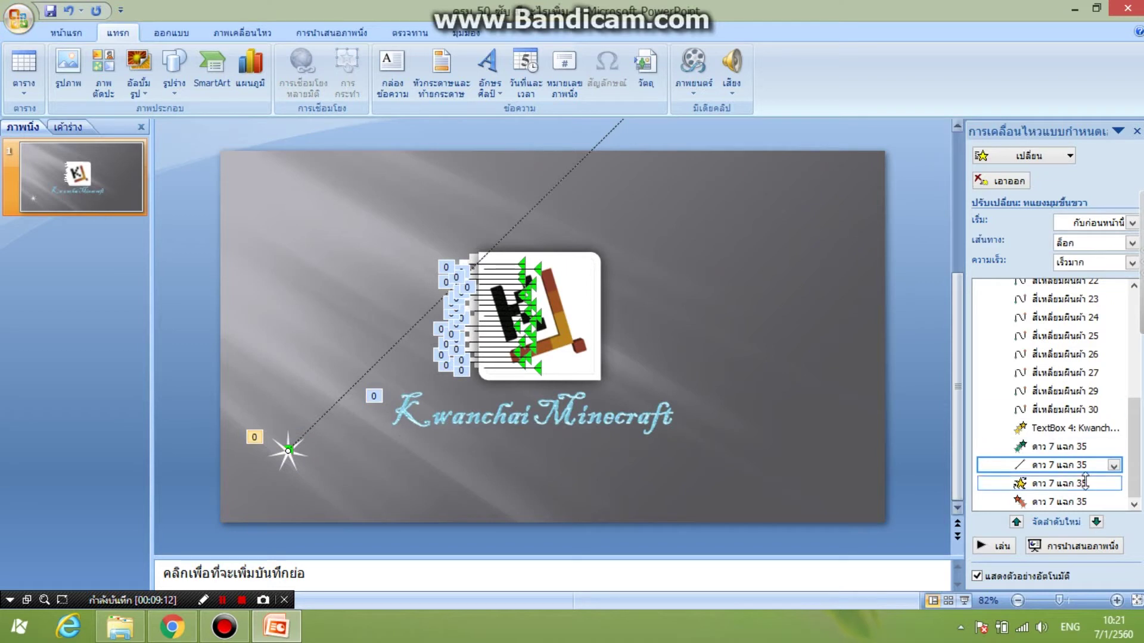
left_click(1113, 466)
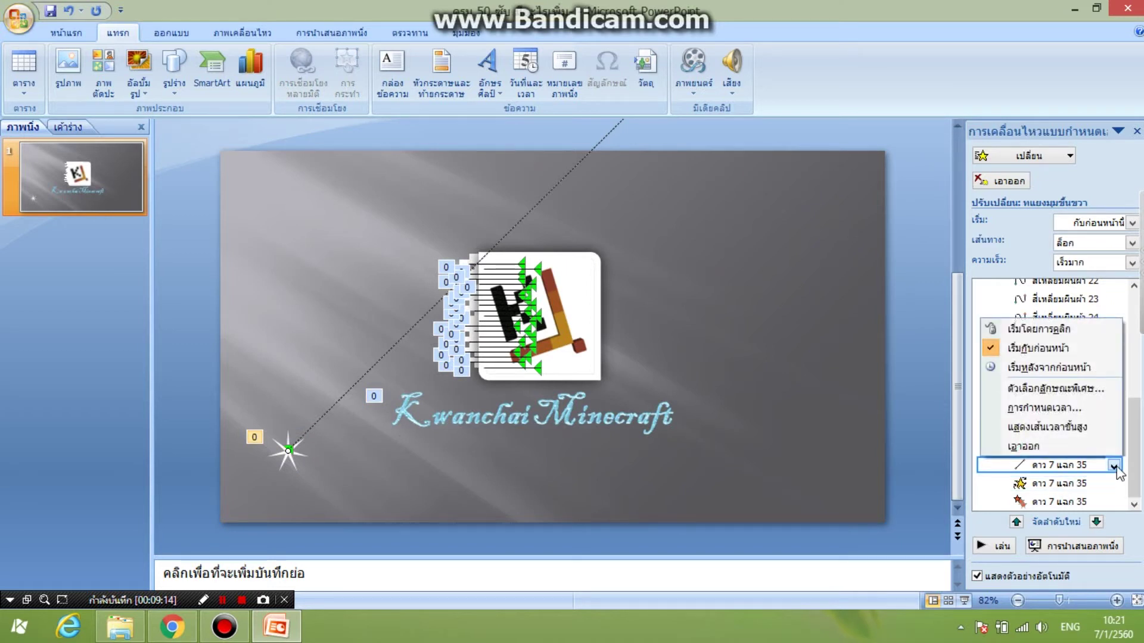
left_click(1114, 466)
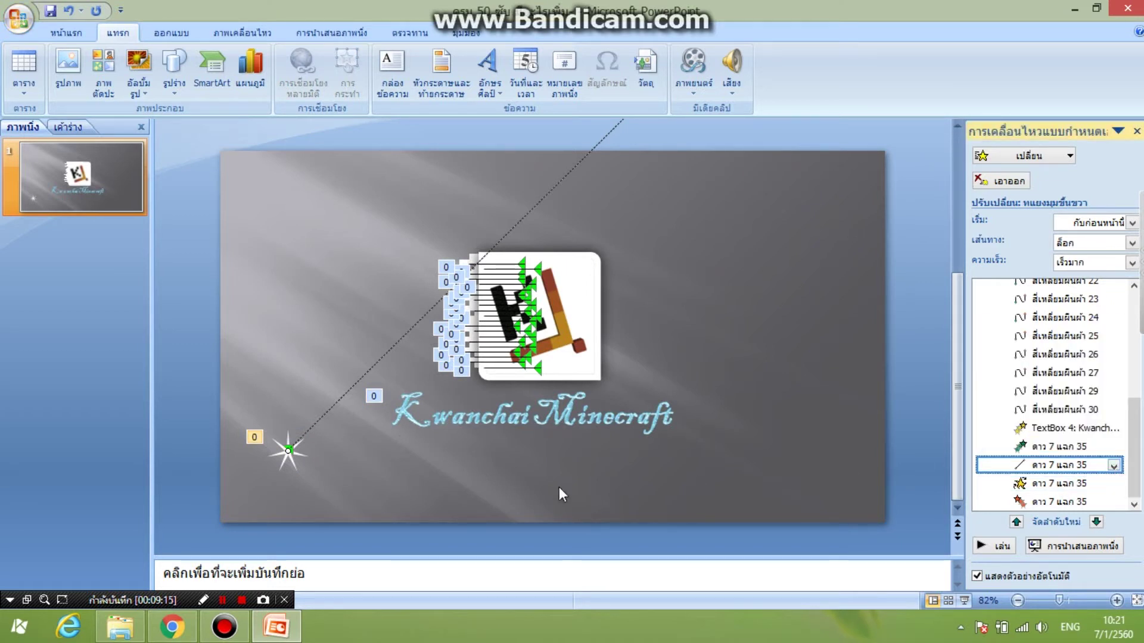
left_click(289, 454)
left_click(1112, 448)
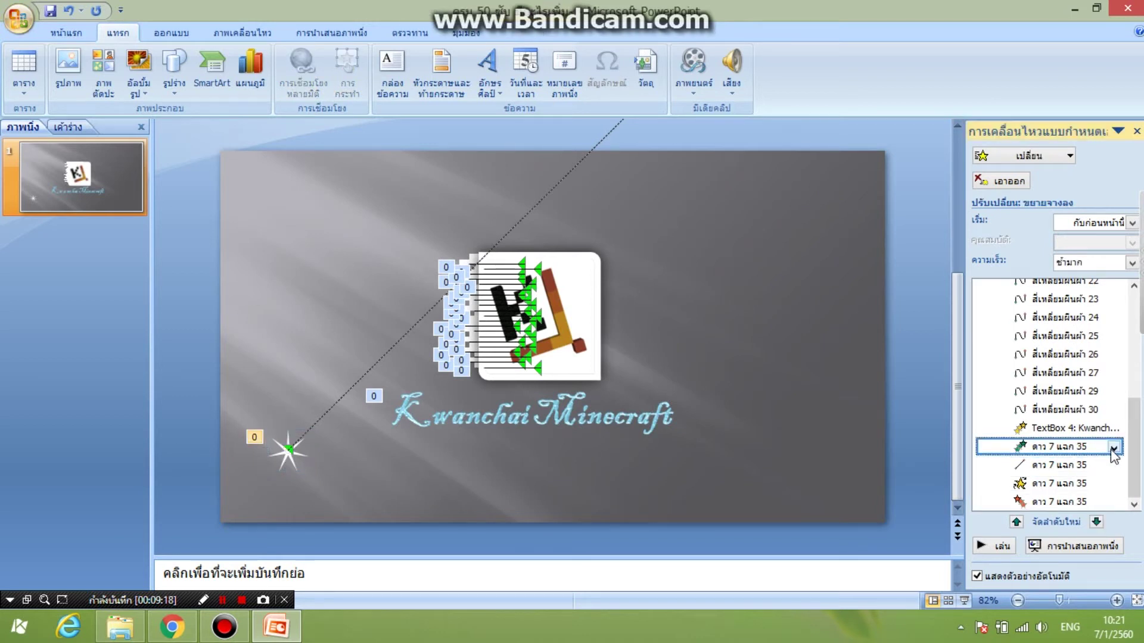
left_click(1114, 447)
left_click(1069, 483, "ctrl")
left_click(1067, 502)
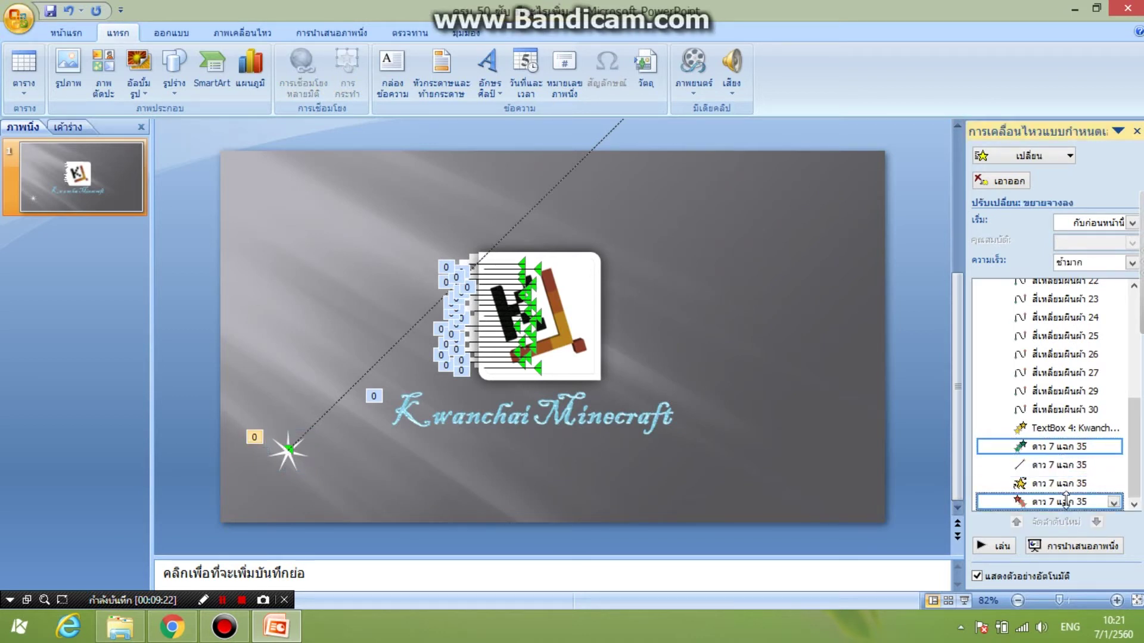
left_click(1011, 182)
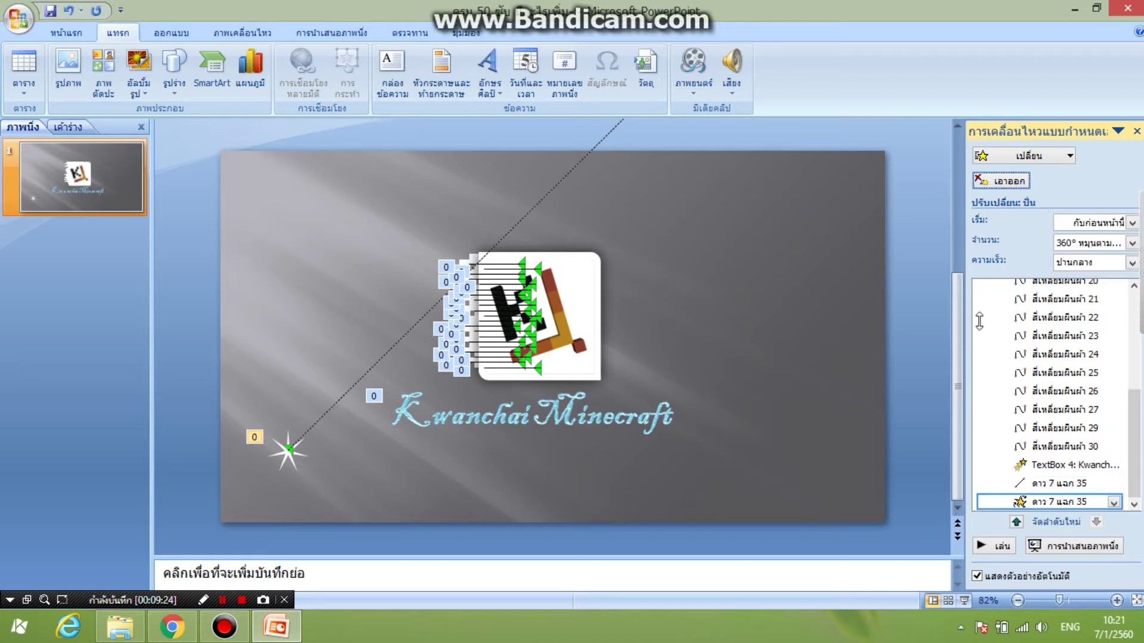
Step: Preview the remaining animations, then remove the star's old diagonal motion path
left_click(1001, 547)
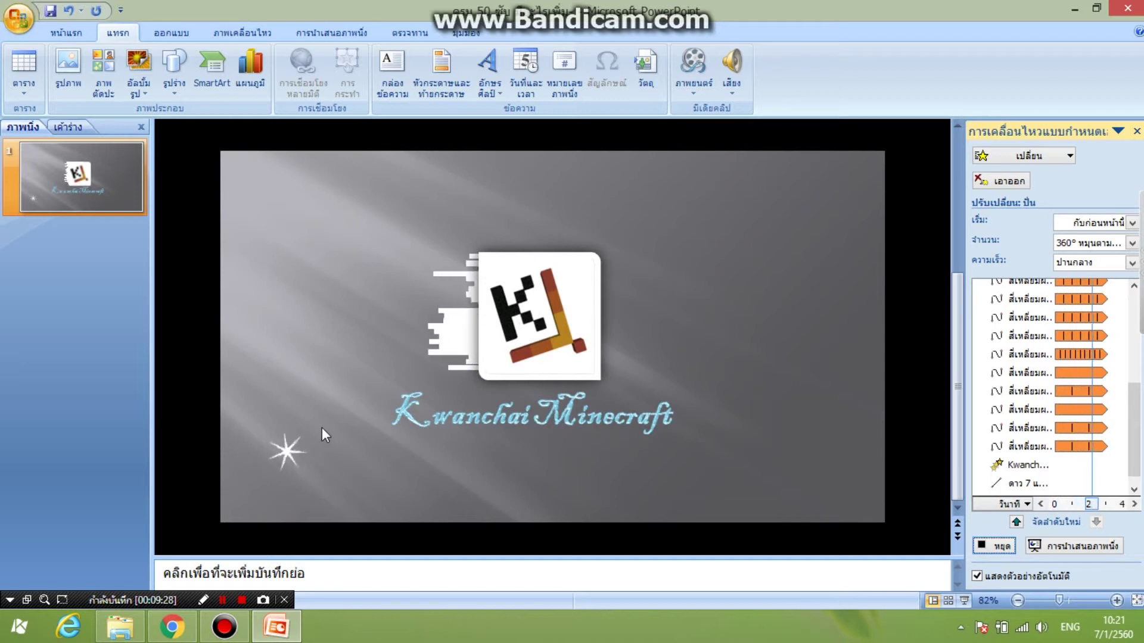
left_click(291, 458)
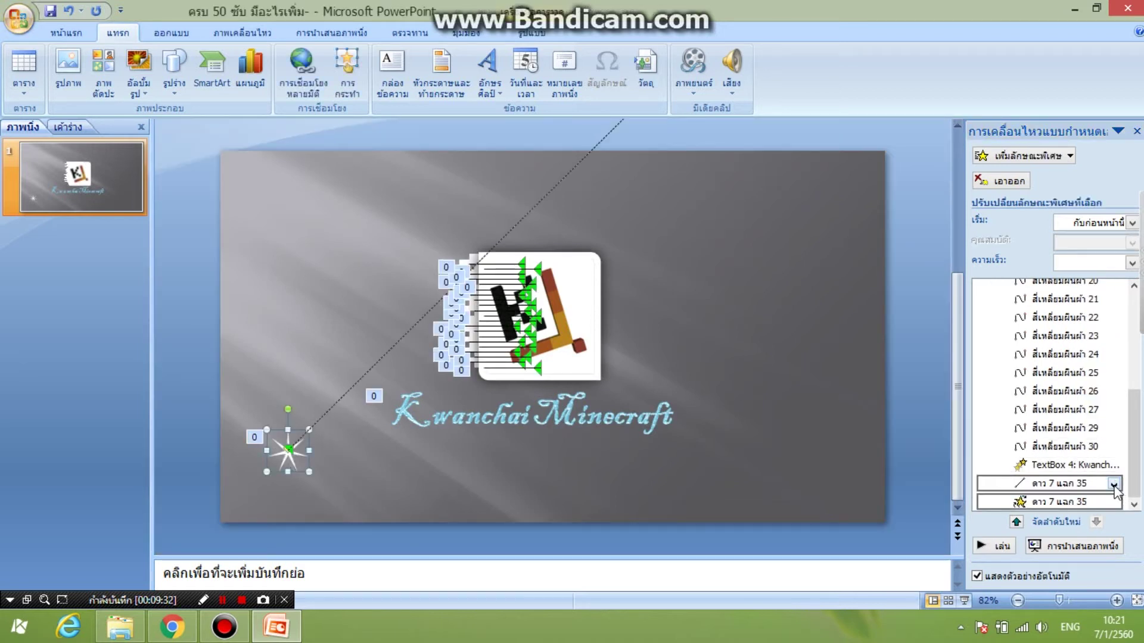
left_click(1098, 502)
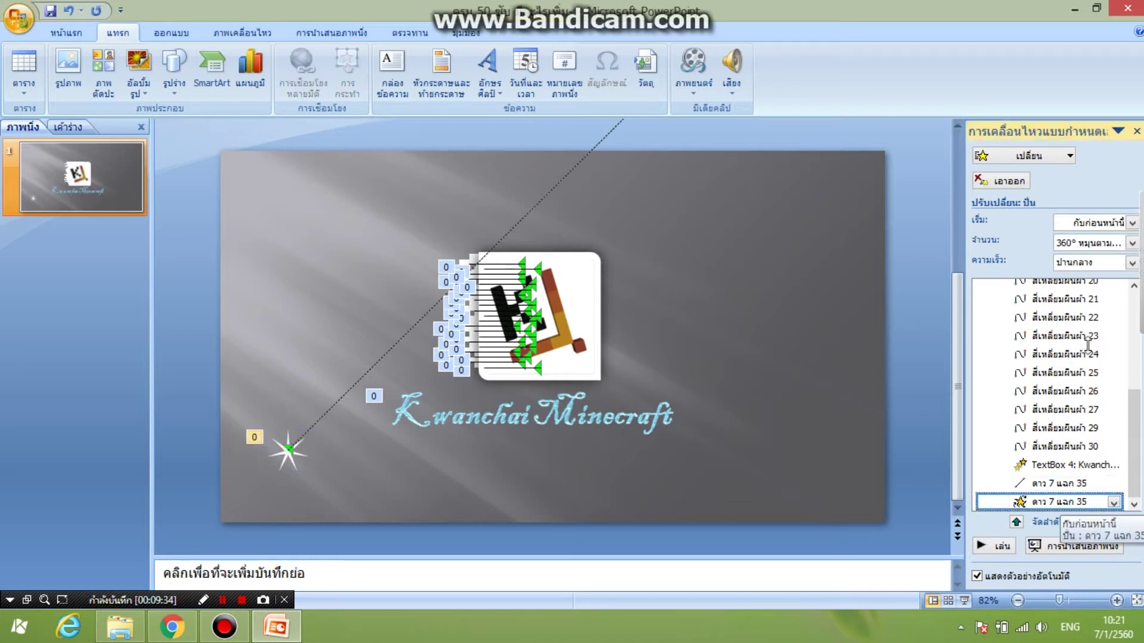
left_click(1059, 484)
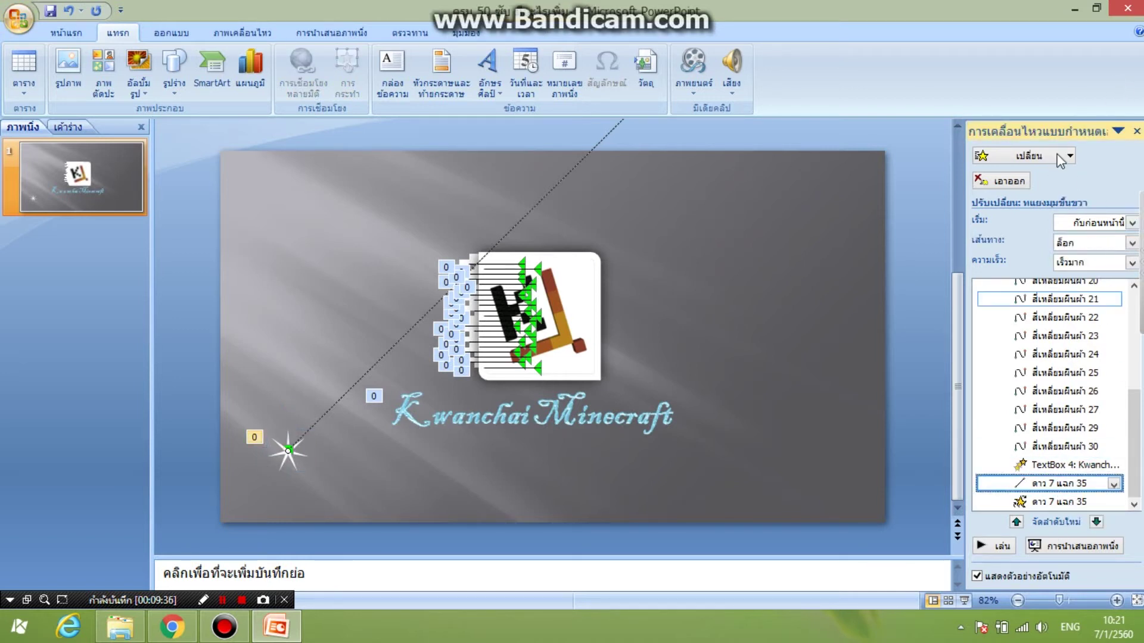
left_click(1028, 180)
Step: Add a new Diagonal Up Right motion path and move the star to the lower-left corner
left_click(288, 450)
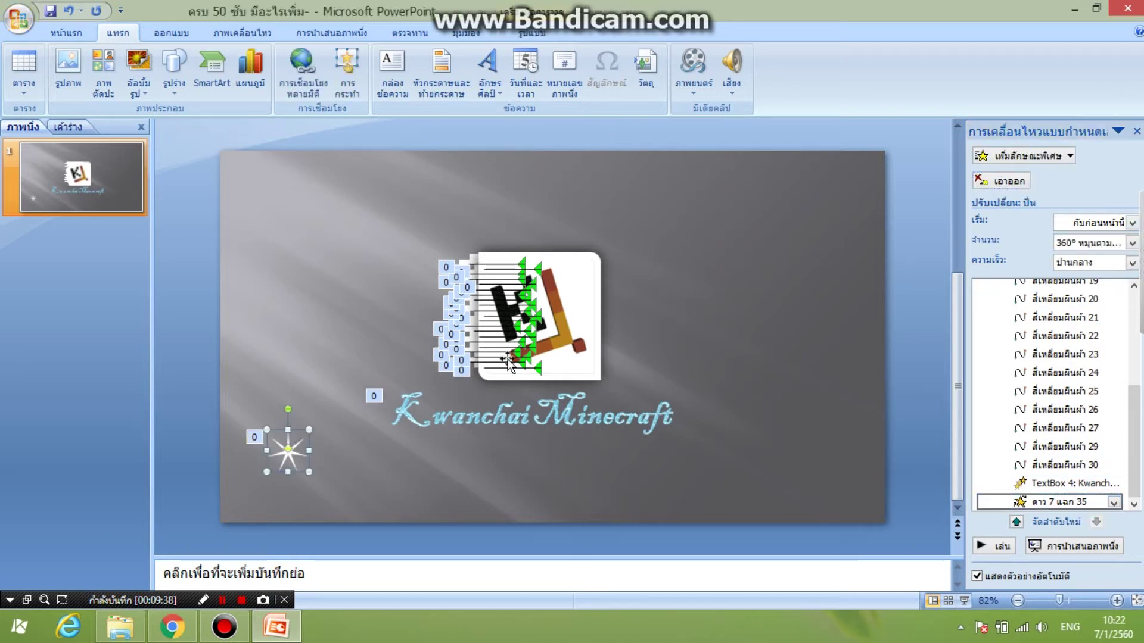
left_click(999, 158)
mouse_move(1009, 233)
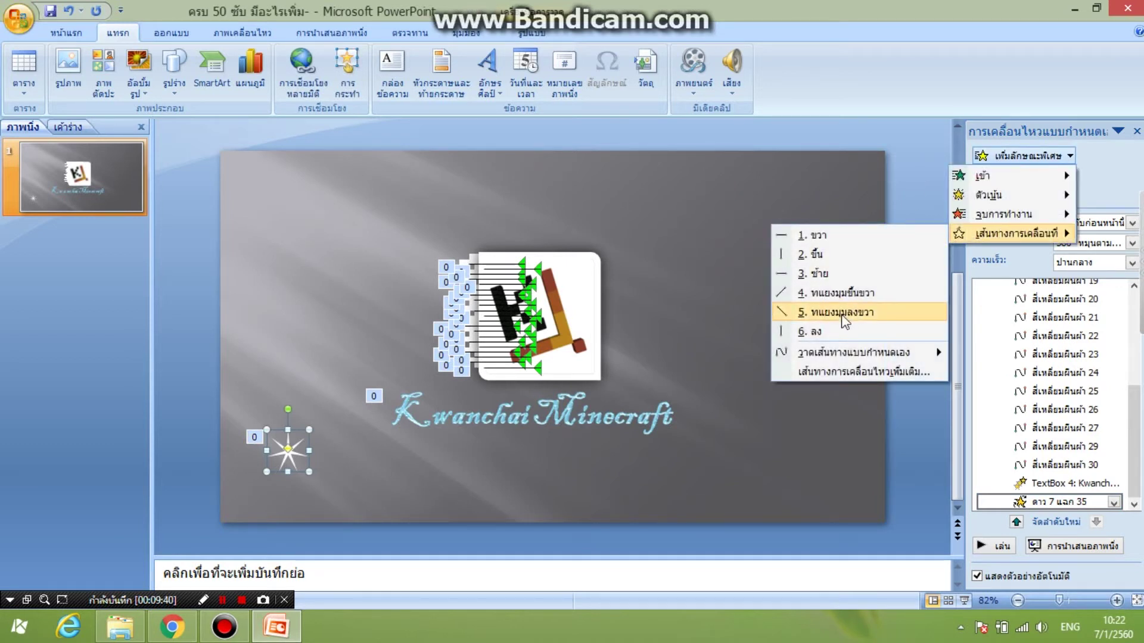
left_click(849, 293)
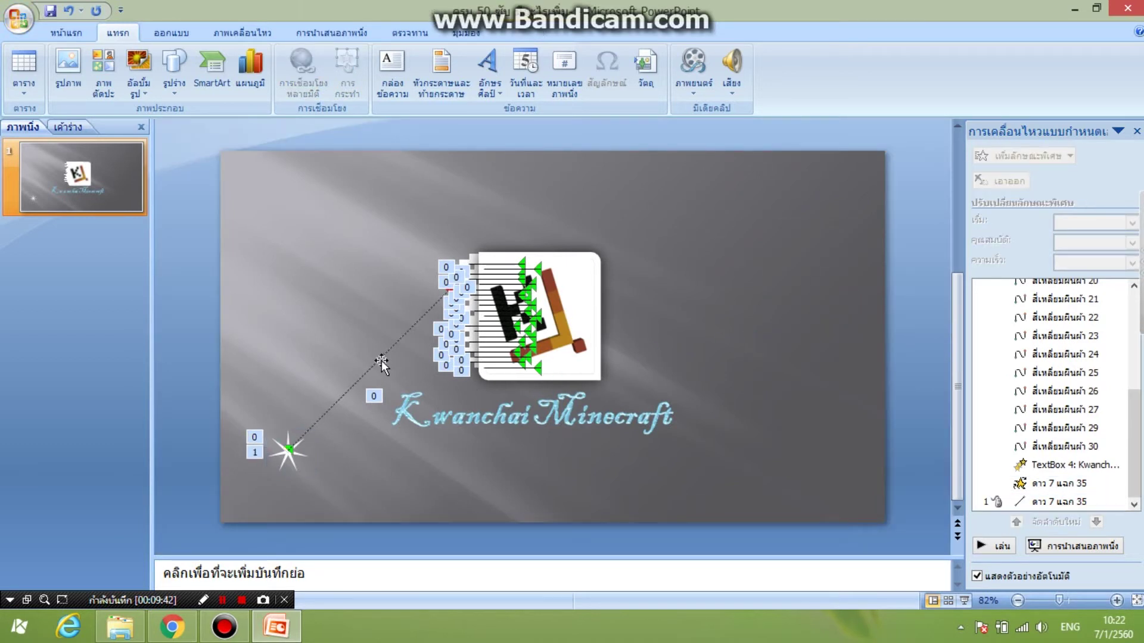
left_click(381, 360)
left_click_drag(456, 284, 447, 293)
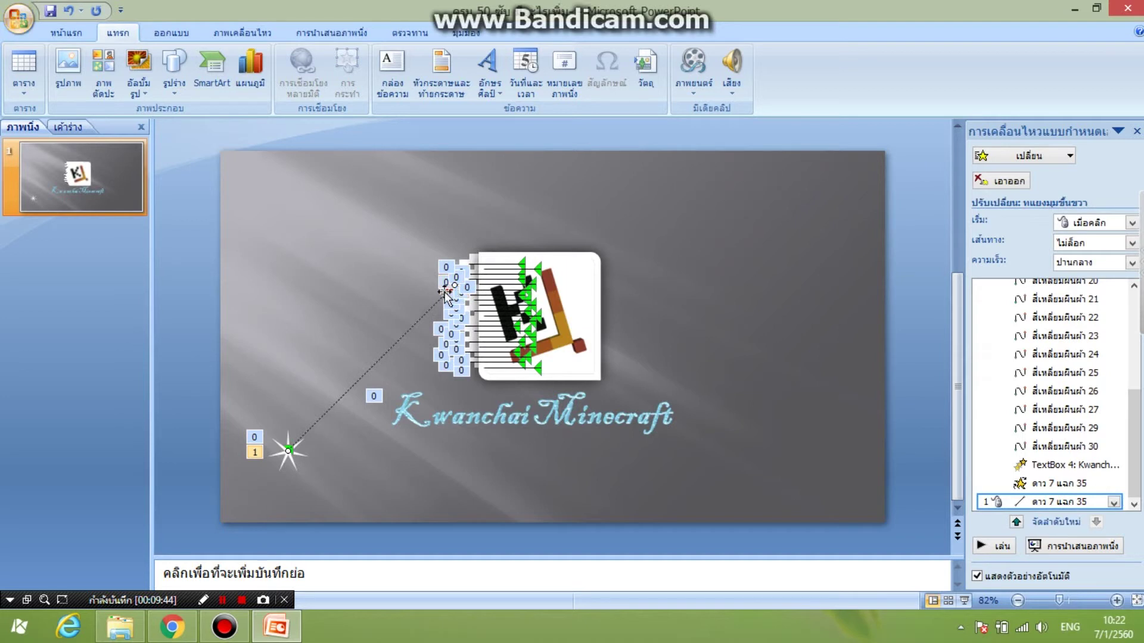
left_click_drag(294, 463, 247, 493)
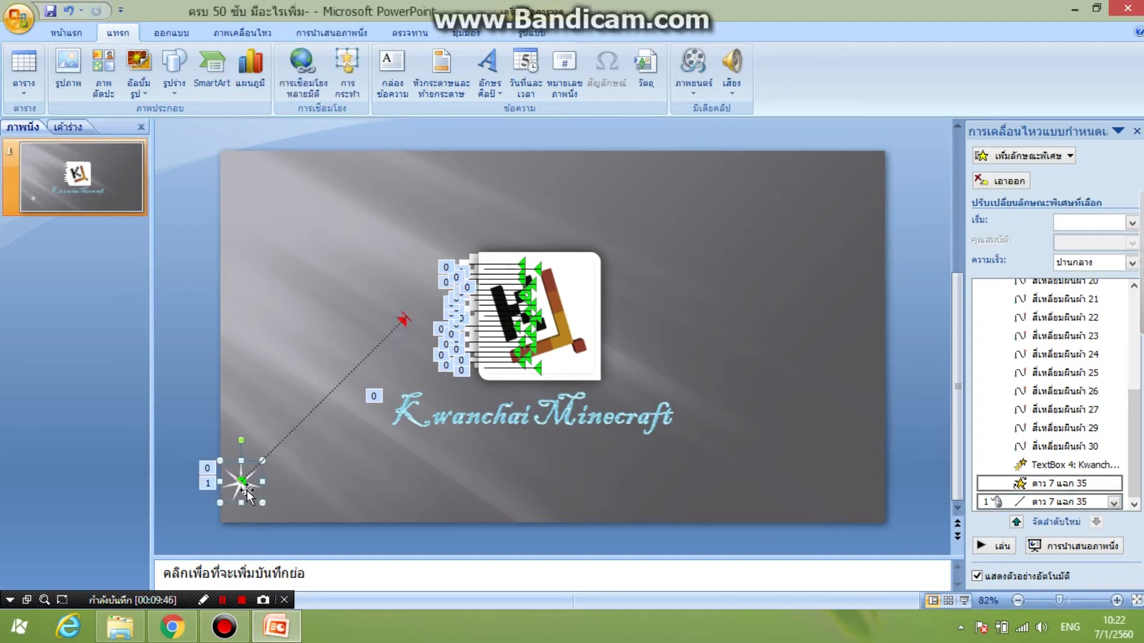
Step: Stretch the path's end past the slide top, make it start automatically, and preview
left_click(404, 319)
left_click_drag(412, 318, 664, 71)
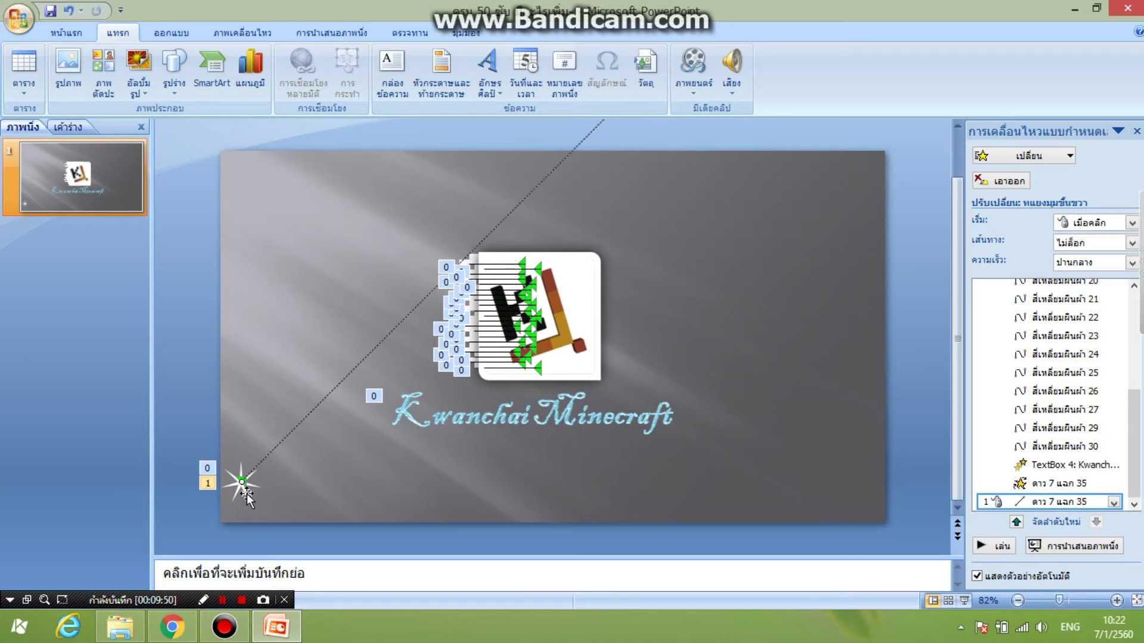
left_click(996, 546)
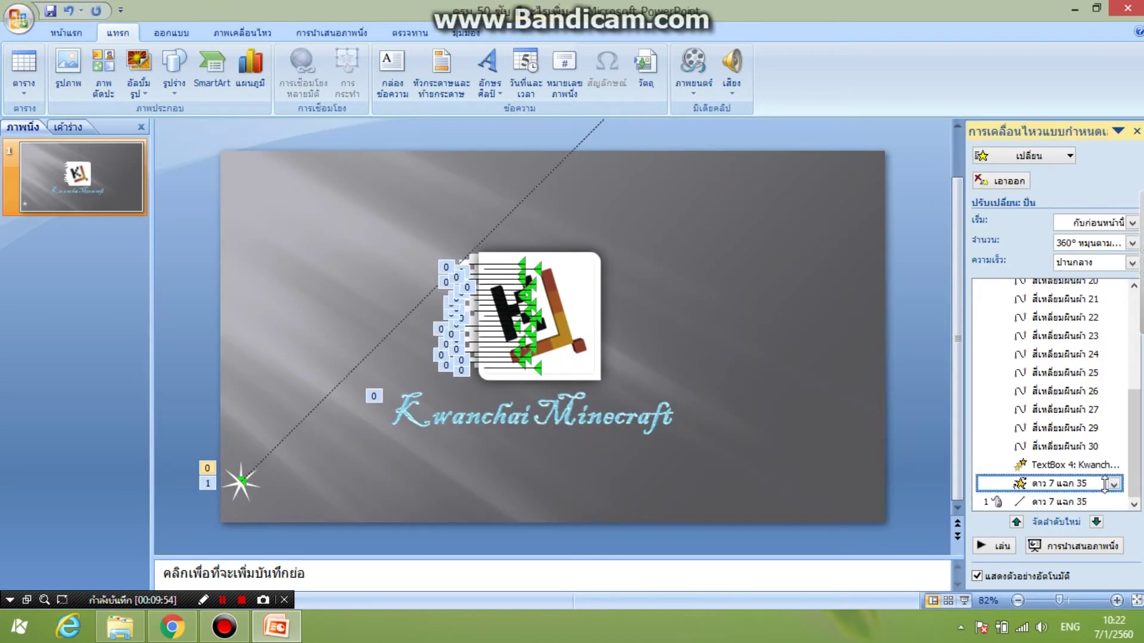
left_click(1072, 501)
left_click(1113, 501)
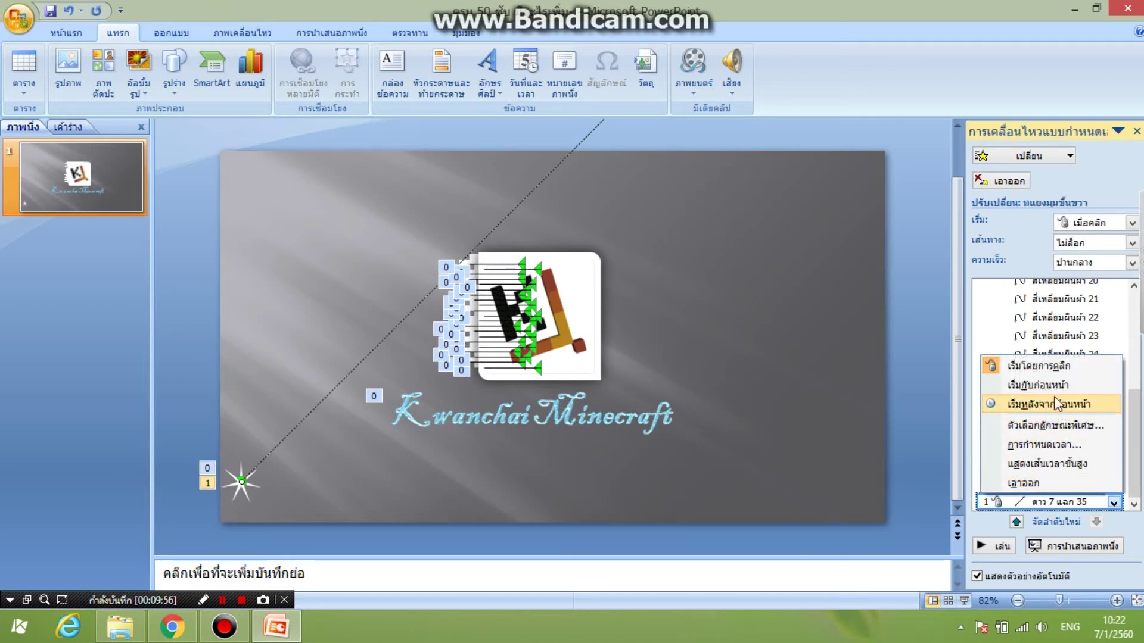
left_click(1020, 400)
left_click(987, 553)
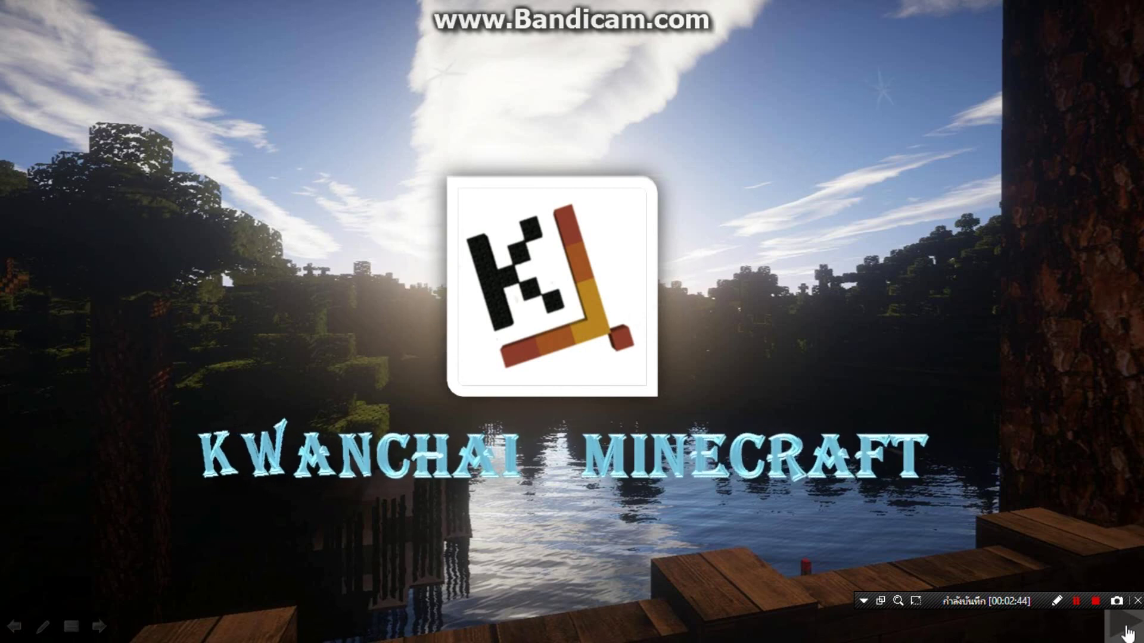
Step: Advance through the 'thank for watching' slide to the black end-of-show screen
left_click(1128, 633)
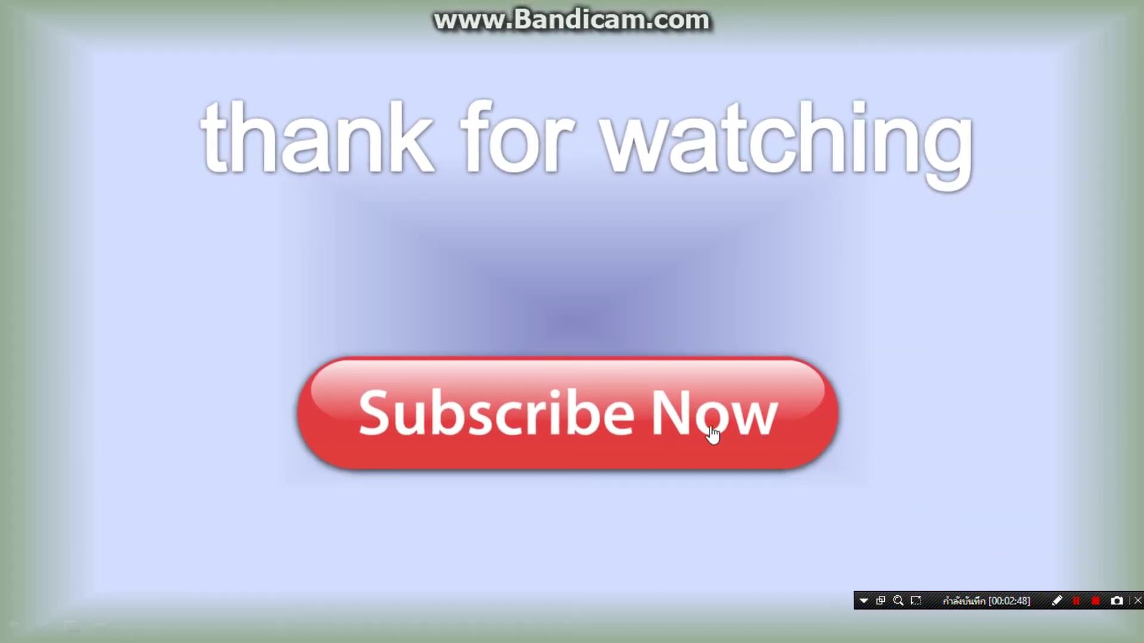
left_click(646, 424)
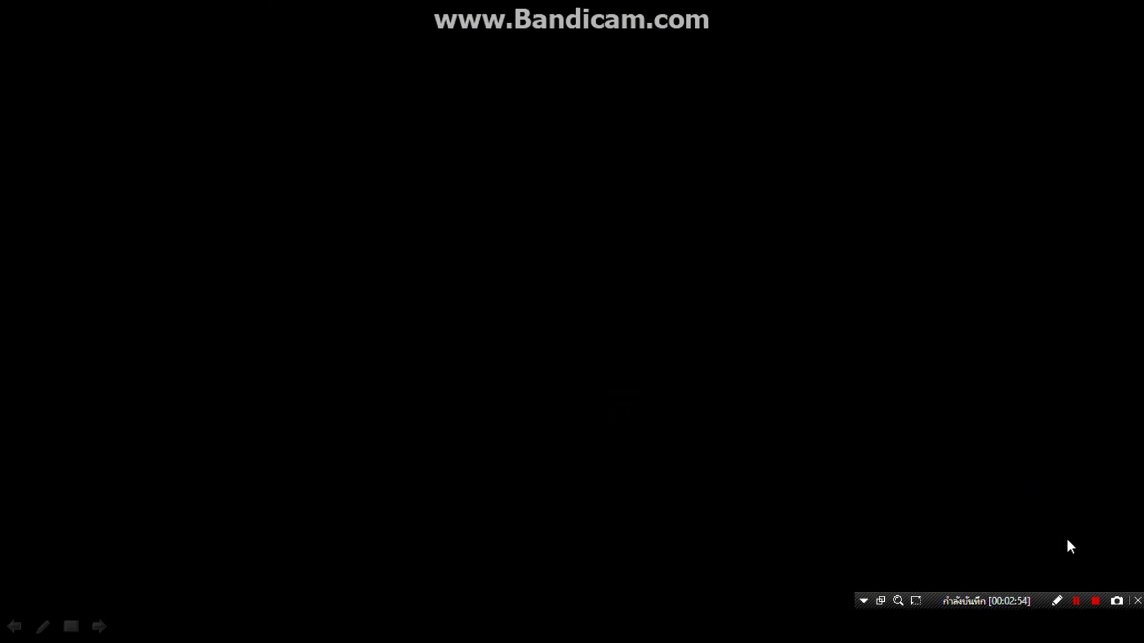